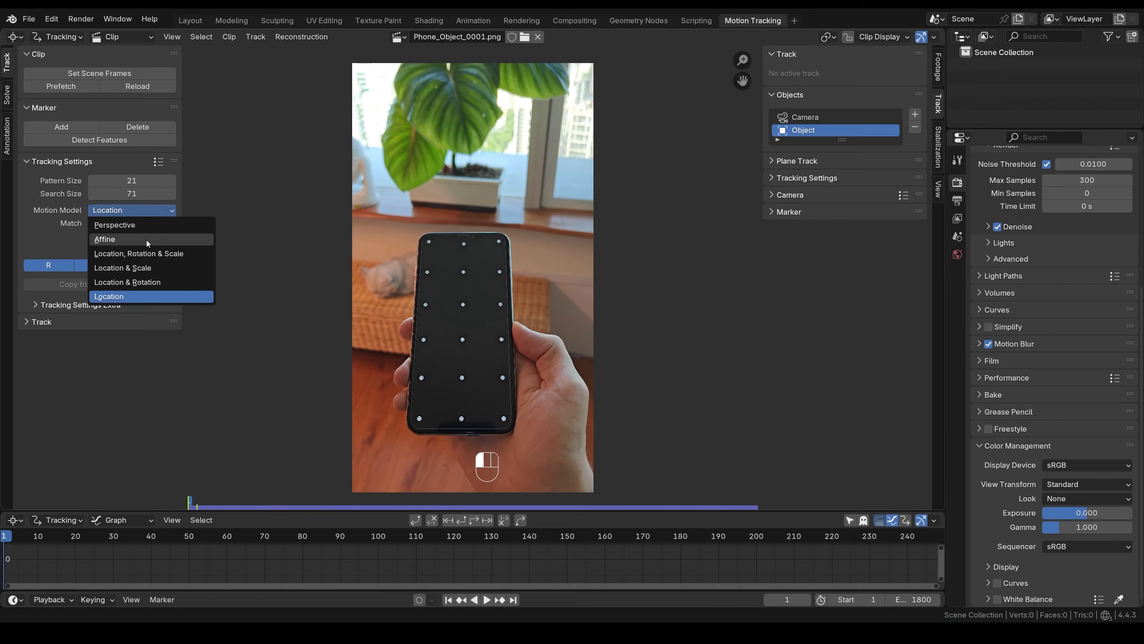
# - Give new tracks the Affine motion model, Previous frame matching and Normalize turned on
pyautogui.click(146, 239)
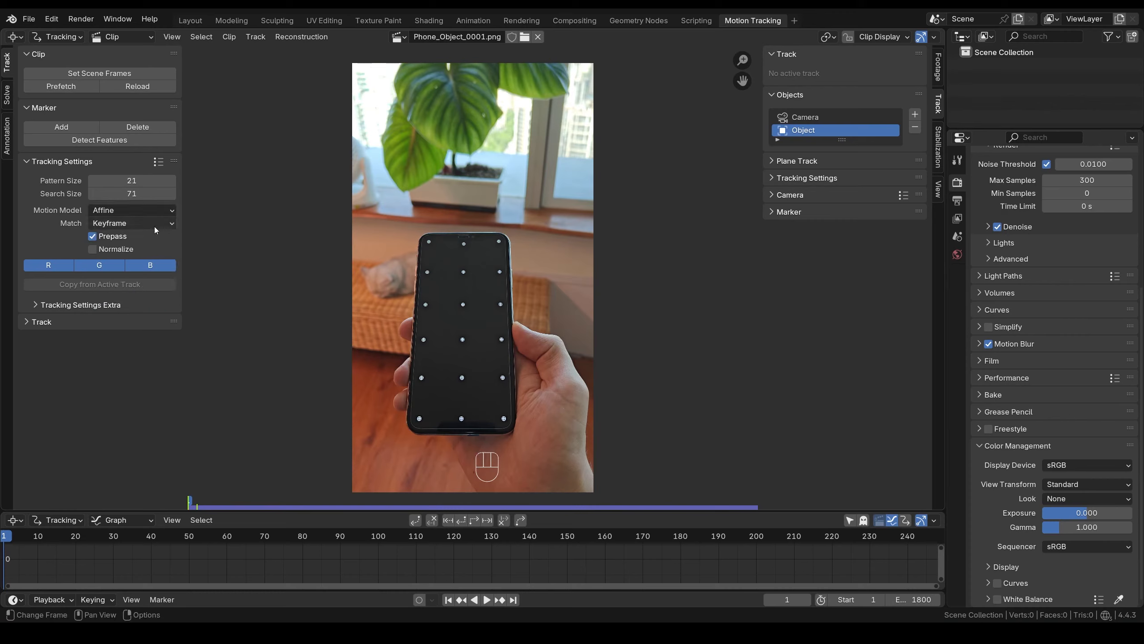
pyautogui.click(156, 224)
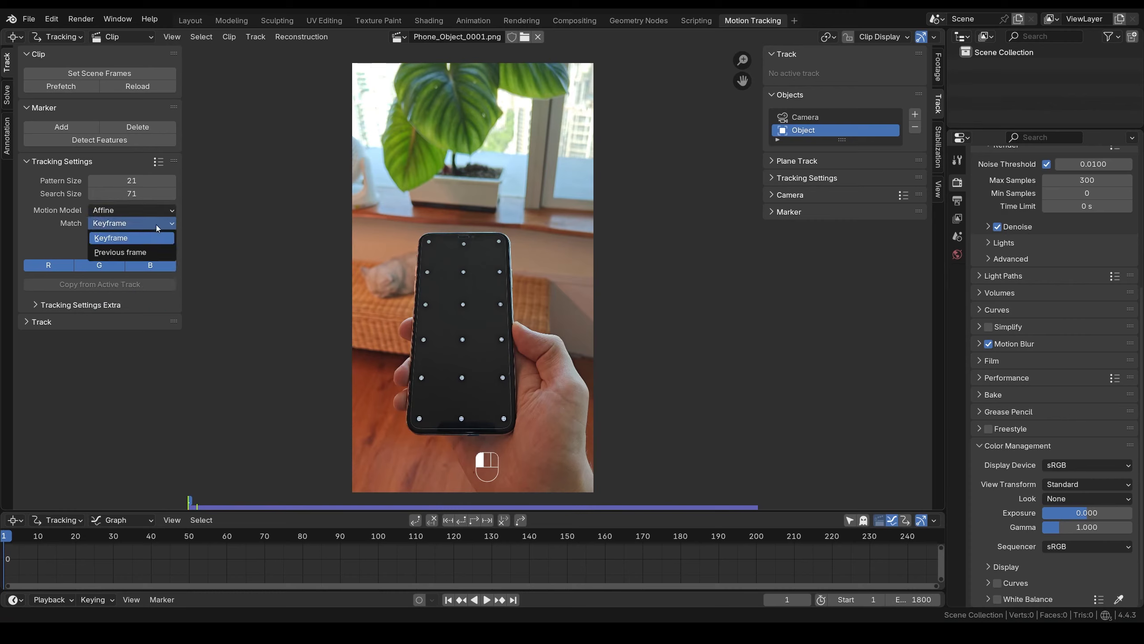
pyautogui.click(156, 254)
pyautogui.click(94, 251)
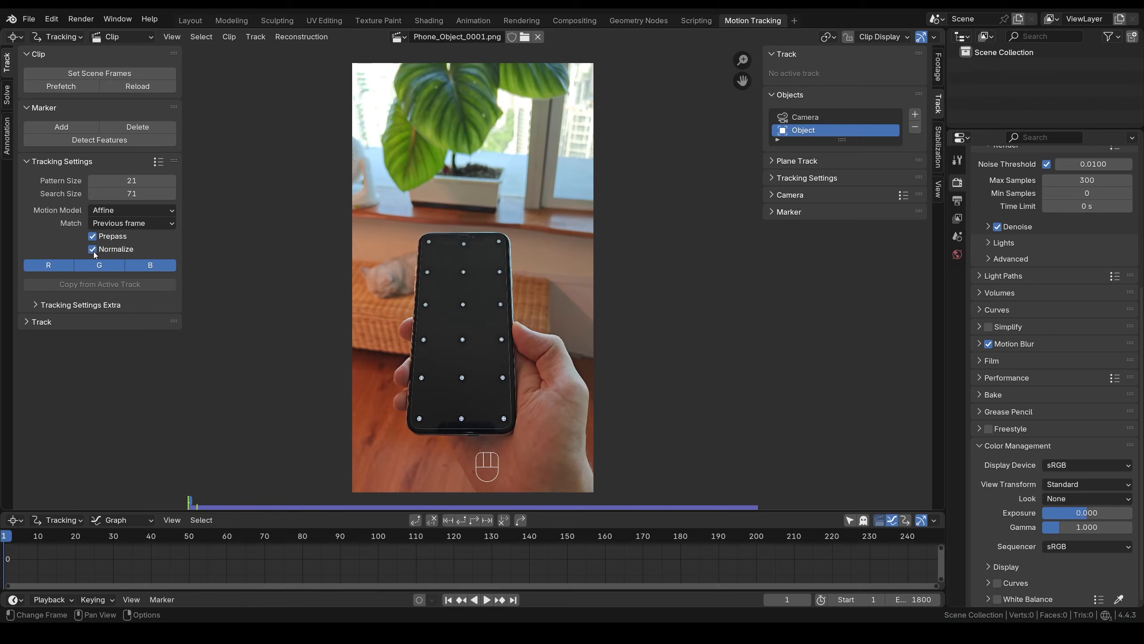
# - Zoom in on the phone screen and place a marker sized to fit the first white dot
pyautogui.scroll(15, 434, 282)
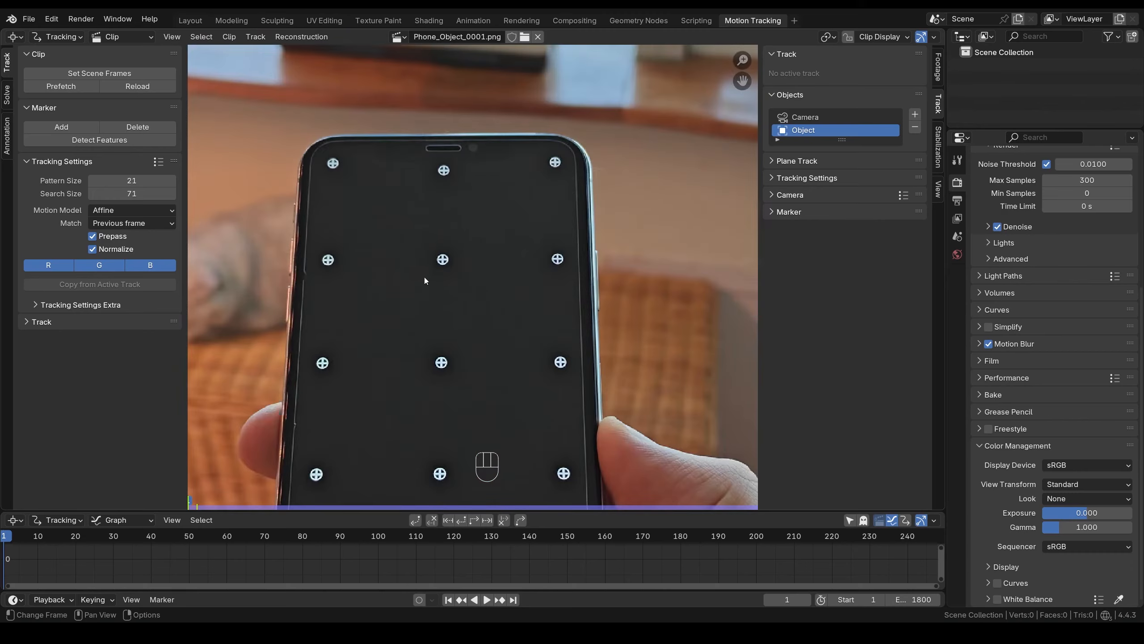
pyautogui.moveTo(428, 245); pyautogui.dragTo(470, 310, button='middle')
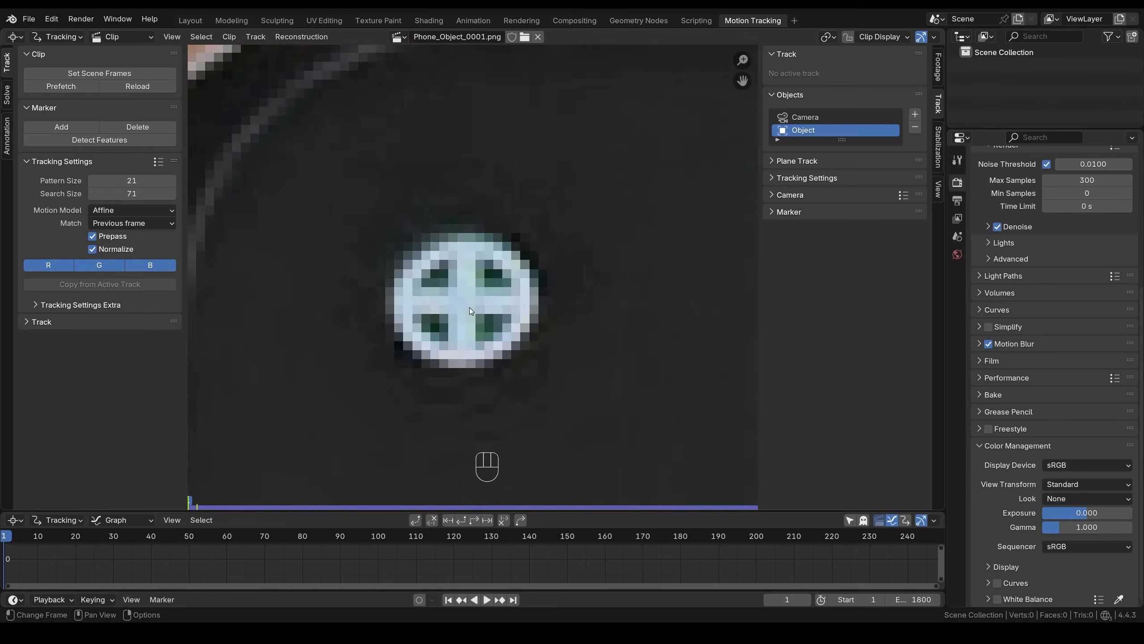
pyautogui.keyDown('ctrl'); pyautogui.click(466, 299); pyautogui.keyUp('ctrl')
pyautogui.press('s')
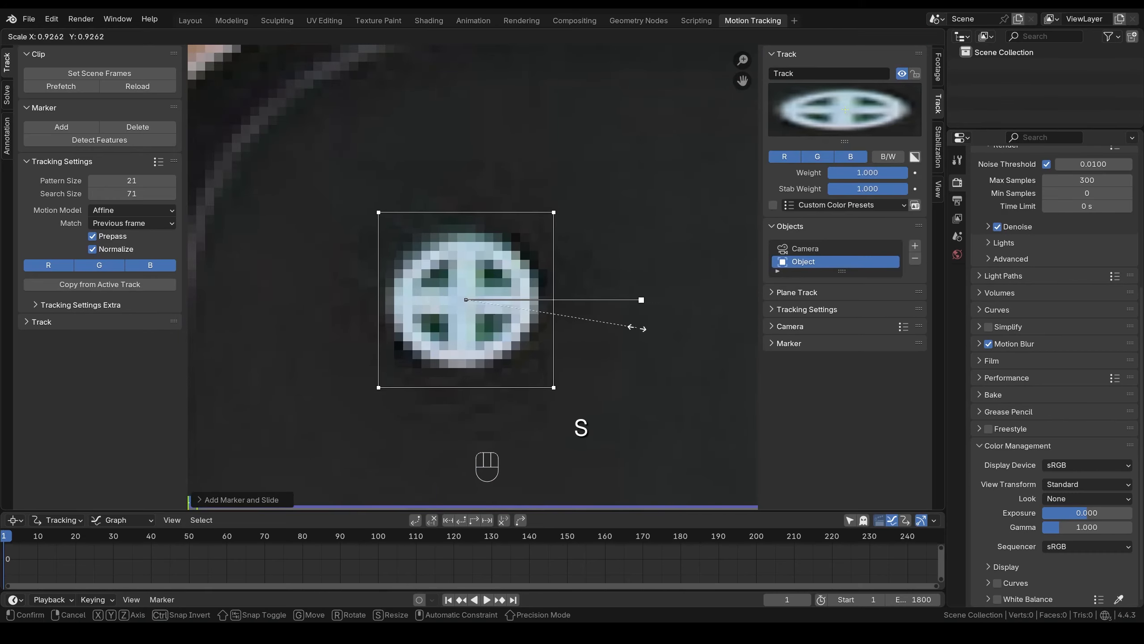
pyautogui.click(618, 316)
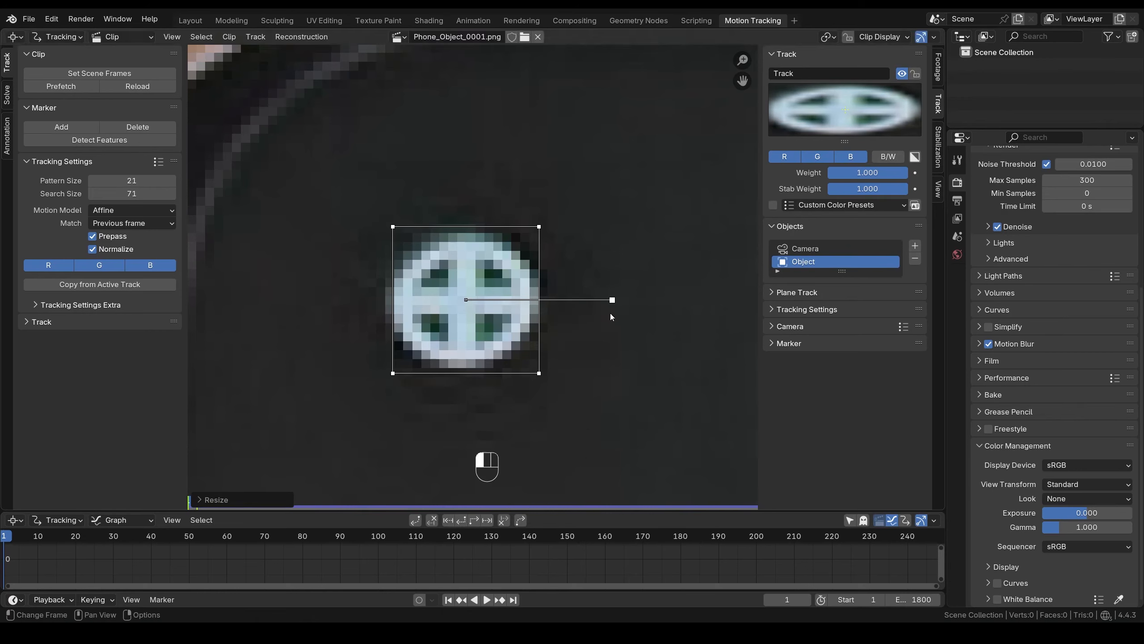
# - Add markers on the next several white dots, scaling and centring each to fit
pyautogui.scroll(-5, 557, 330)
pyautogui.scroll(7, 556, 328)
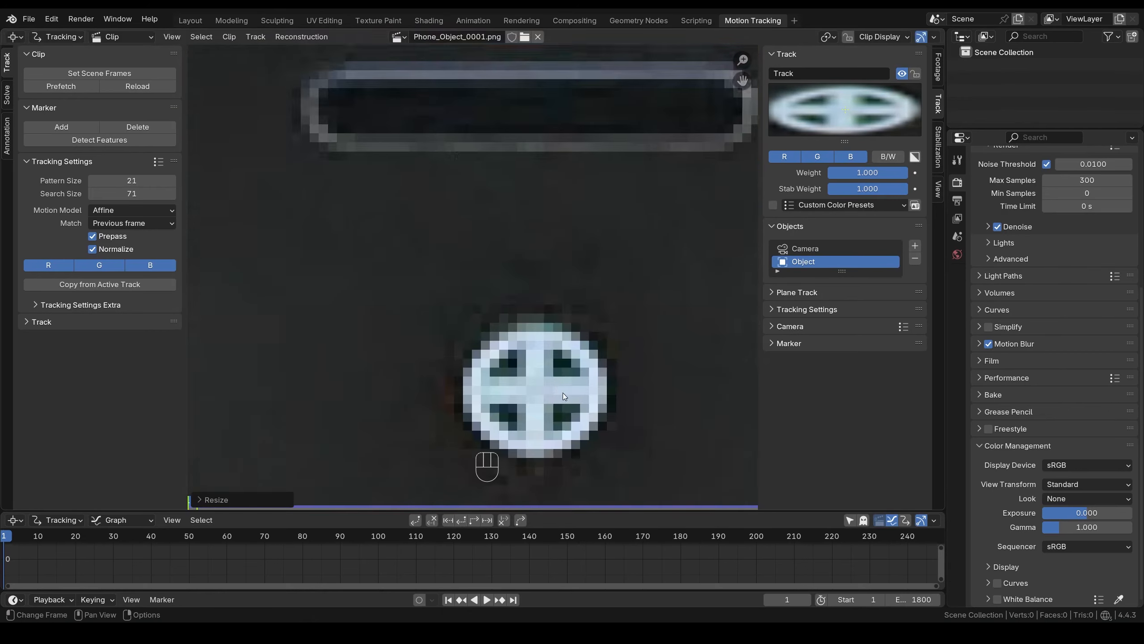
pyautogui.keyDown('ctrl'); pyautogui.click(442, 258); pyautogui.keyUp('ctrl')
pyautogui.press('s')
pyautogui.click(601, 230)
pyautogui.scroll(-6, 601, 221)
pyautogui.scroll(7, 601, 221)
pyautogui.keyDown('ctrl'); pyautogui.click(475, 283); pyautogui.keyUp('ctrl')
pyautogui.press('s')
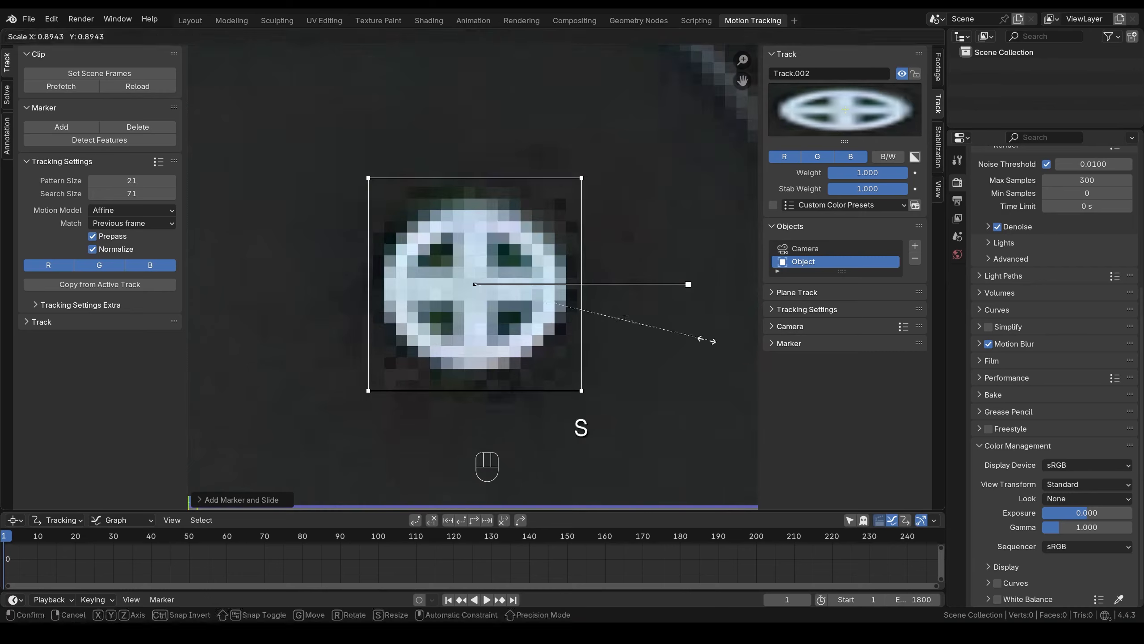
pyautogui.click(693, 333)
pyautogui.scroll(5, 439, 261)
pyautogui.keyDown('ctrl'); pyautogui.click(460, 311); pyautogui.keyUp('ctrl')
pyautogui.press('s')
pyautogui.click(590, 327)
pyautogui.scroll(-6, 563, 316)
pyautogui.keyDown('ctrl'); pyautogui.click(544, 291); pyautogui.keyUp('ctrl')
pyautogui.press('s')
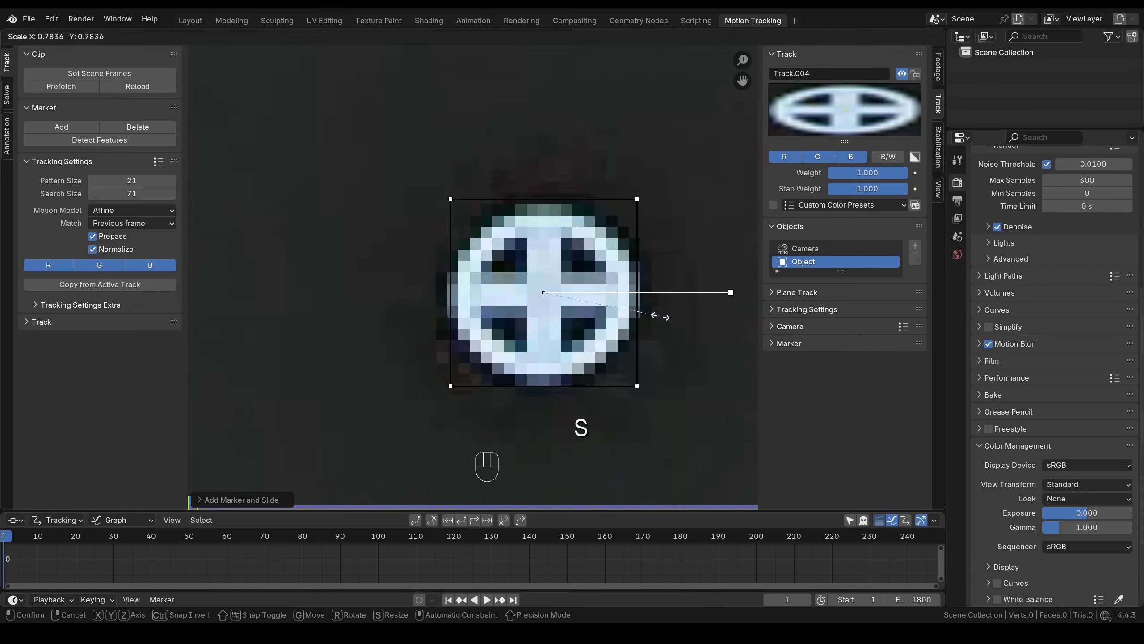
pyautogui.click(656, 315)
pyautogui.keyDown('ctrl'); pyautogui.click(479, 281); pyautogui.keyUp('ctrl')
pyautogui.press('s')
pyautogui.scroll(-6, 541, 229)
pyautogui.keyDown('ctrl'); pyautogui.click(461, 287); pyautogui.keyUp('ctrl')
pyautogui.press('s')
pyautogui.press('g')
pyautogui.press('s')
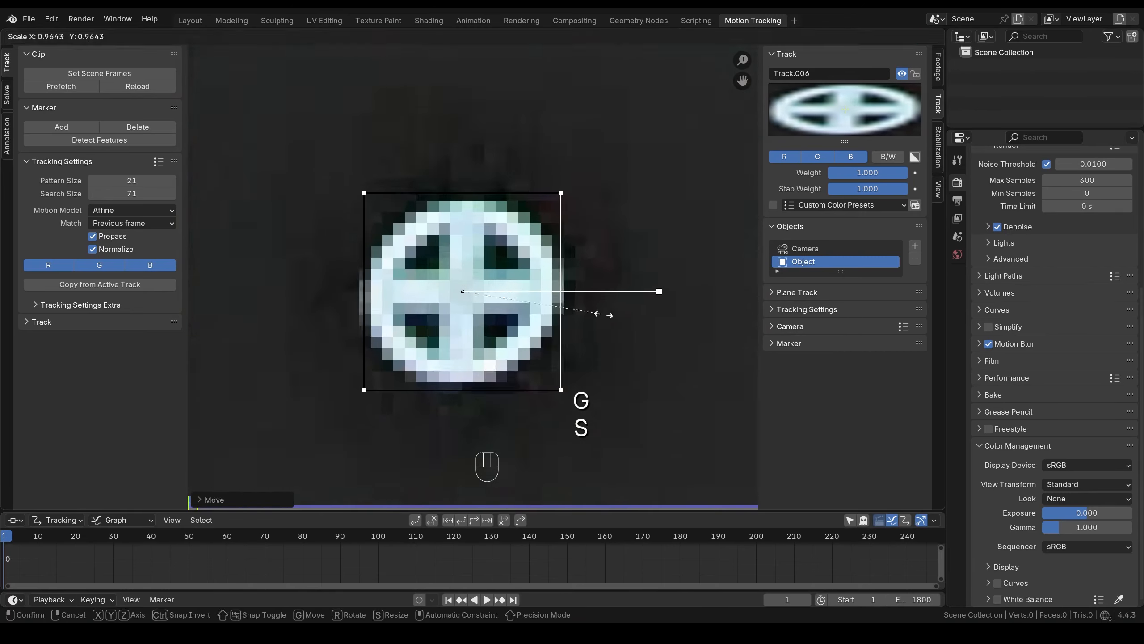
pyautogui.keyDown('ctrl'); pyautogui.click(510, 294); pyautogui.keyUp('ctrl')
pyautogui.press('s')
pyautogui.press('s')
pyautogui.press('g')
pyautogui.click(619, 320)
pyautogui.keyDown('ctrl'); pyautogui.click(477, 295); pyautogui.keyUp('ctrl')
# - Add markers on the remaining white dots through the last one, each sized to its dot
pyautogui.press('s')
pyautogui.scroll(-8, 583, 314)
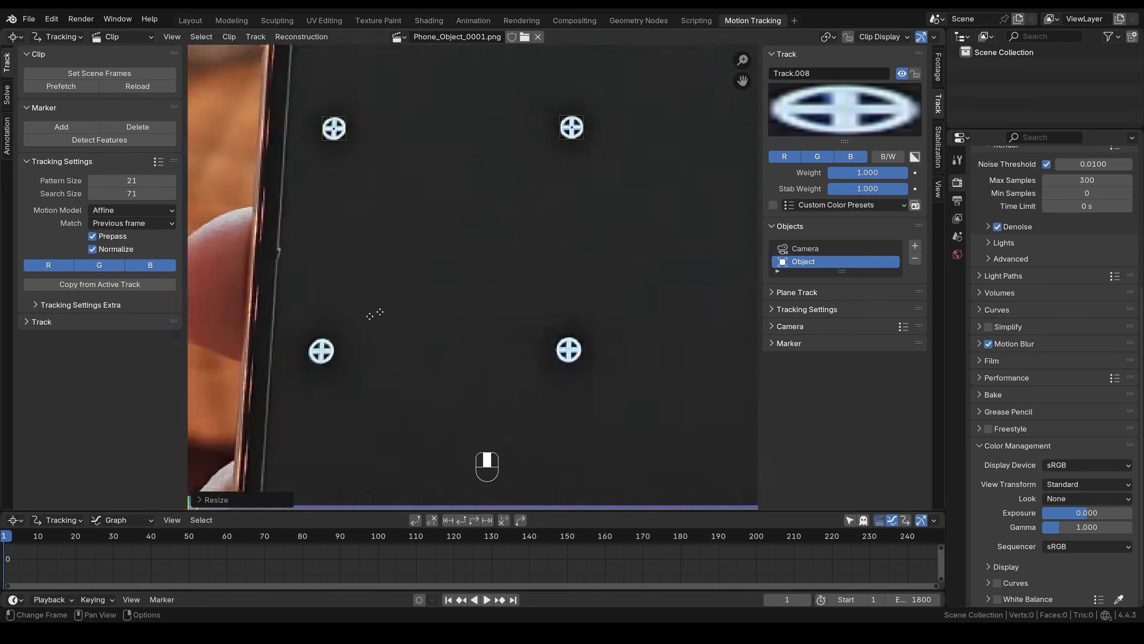
pyautogui.keyDown('ctrl'); pyautogui.click(488, 276); pyautogui.keyUp('ctrl')
pyautogui.press('s')
pyautogui.click(640, 300)
pyautogui.keyDown('ctrl'); pyautogui.click(479, 300); pyautogui.keyUp('ctrl')
pyautogui.press('s')
pyautogui.click(599, 313)
pyautogui.scroll(-7, 599, 307)
pyautogui.keyDown('ctrl'); pyautogui.click(469, 307); pyautogui.keyUp('ctrl')
pyautogui.press('s')
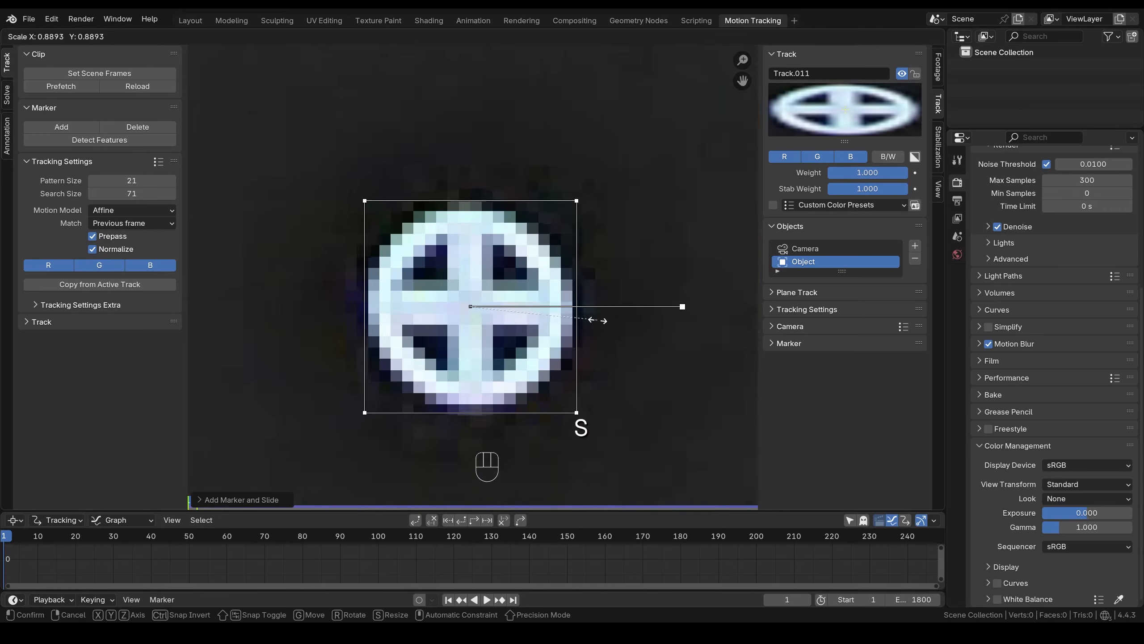
pyautogui.click(595, 319)
pyautogui.keyDown('ctrl'); pyautogui.click(471, 276); pyautogui.keyUp('ctrl')
pyautogui.press('g')
pyautogui.scroll(-7, 485, 285)
pyautogui.keyDown('ctrl'); pyautogui.click(405, 288); pyautogui.keyUp('ctrl')
pyautogui.press('g')
pyautogui.keyDown('ctrl'); pyautogui.click(481, 294); pyautogui.keyUp('ctrl')
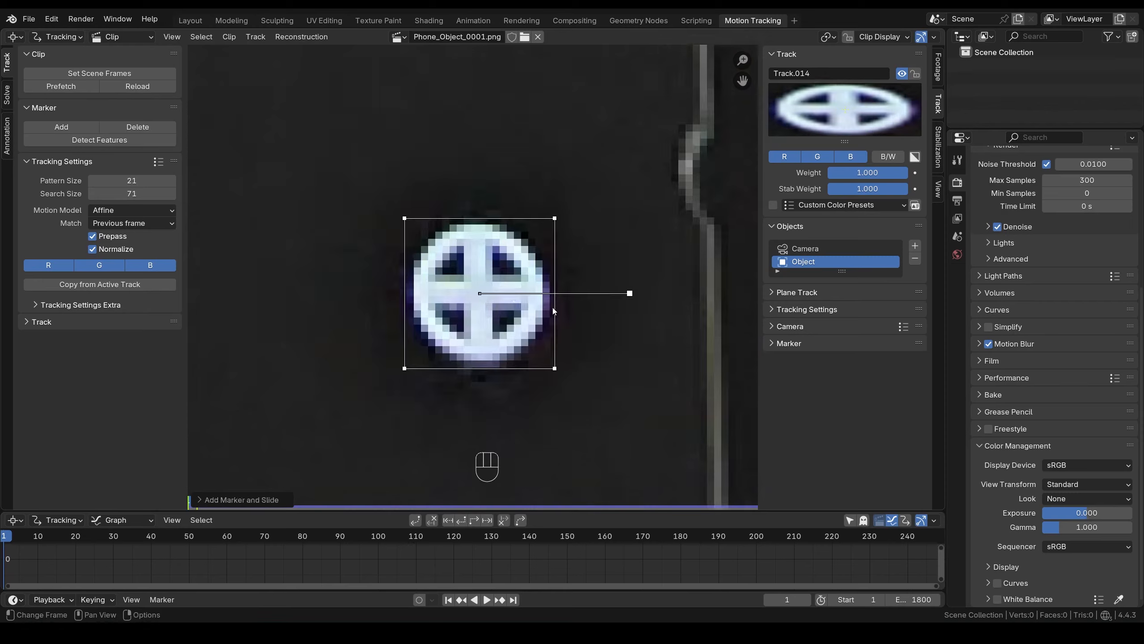
pyautogui.press('s')
pyautogui.scroll(-7, 541, 312)
pyautogui.keyDown('ctrl'); pyautogui.click(452, 276); pyautogui.keyUp('ctrl')
pyautogui.press('s')
pyautogui.click(603, 300)
pyautogui.keyDown('ctrl'); pyautogui.click(476, 275); pyautogui.keyUp('ctrl')
pyautogui.press('s')
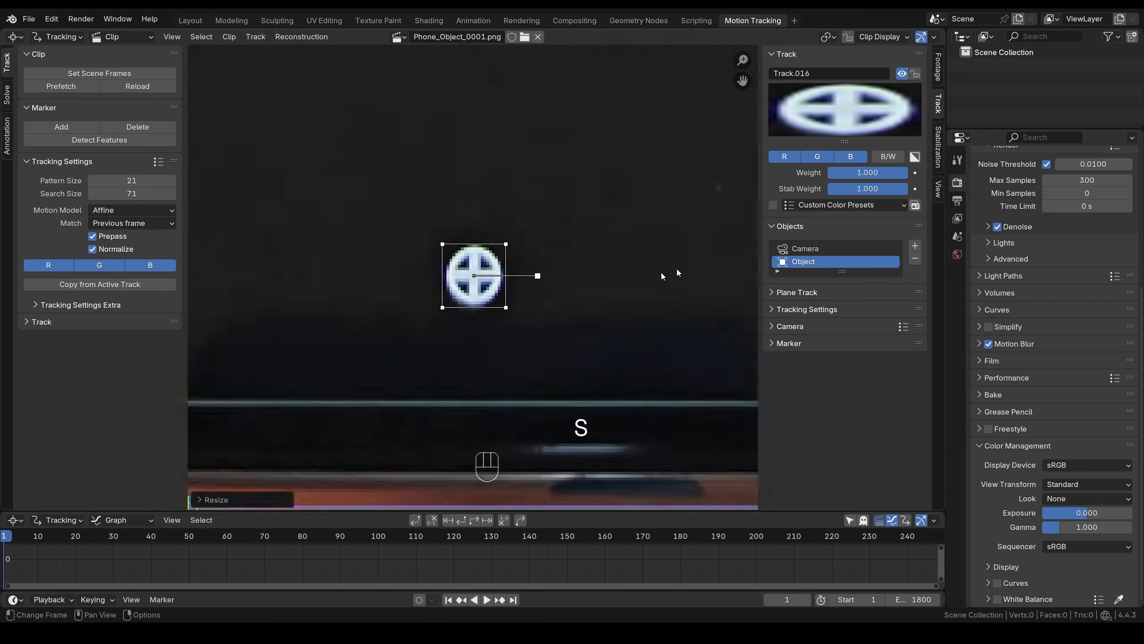
pyautogui.keyDown('ctrl'); pyautogui.click(456, 280); pyautogui.keyUp('ctrl')
pyautogui.press('s')
pyautogui.click(535, 291)
# - Re-centre Track.017 and Track.015 on their dots and zoom back out
pyautogui.press('g')
pyautogui.click(534, 292)
pyautogui.scroll(-7, 535, 292)
pyautogui.click(468, 280)
pyautogui.scroll(6, 505, 315)
pyautogui.press('g')
pyautogui.click(512, 327)
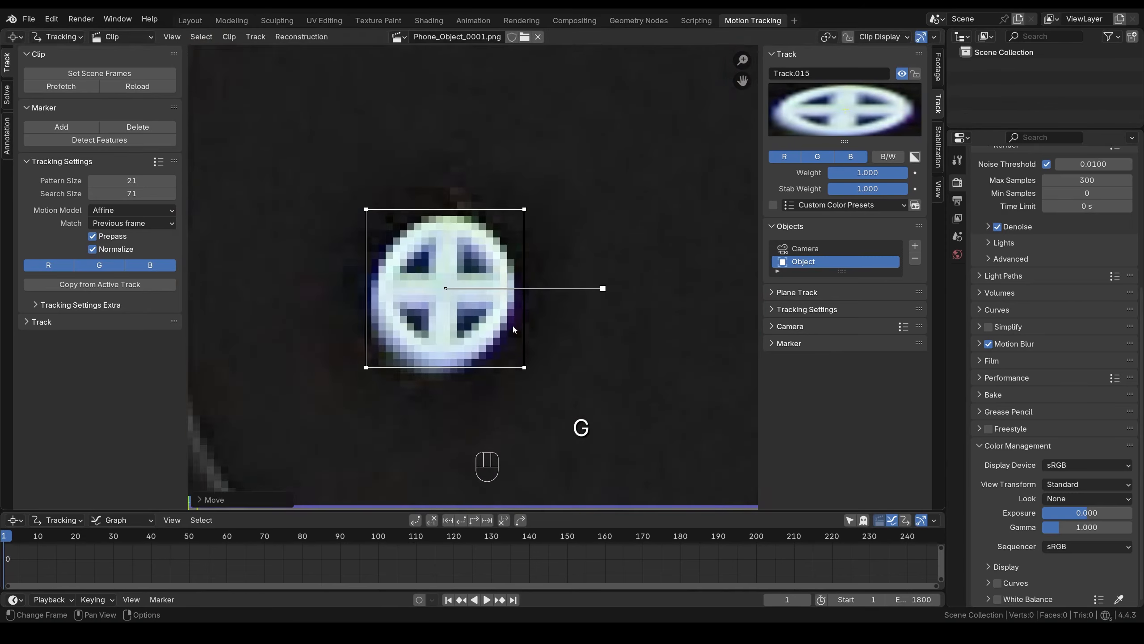
pyautogui.scroll(-7, 541, 320)
pyautogui.scroll(-8, 577, 311)
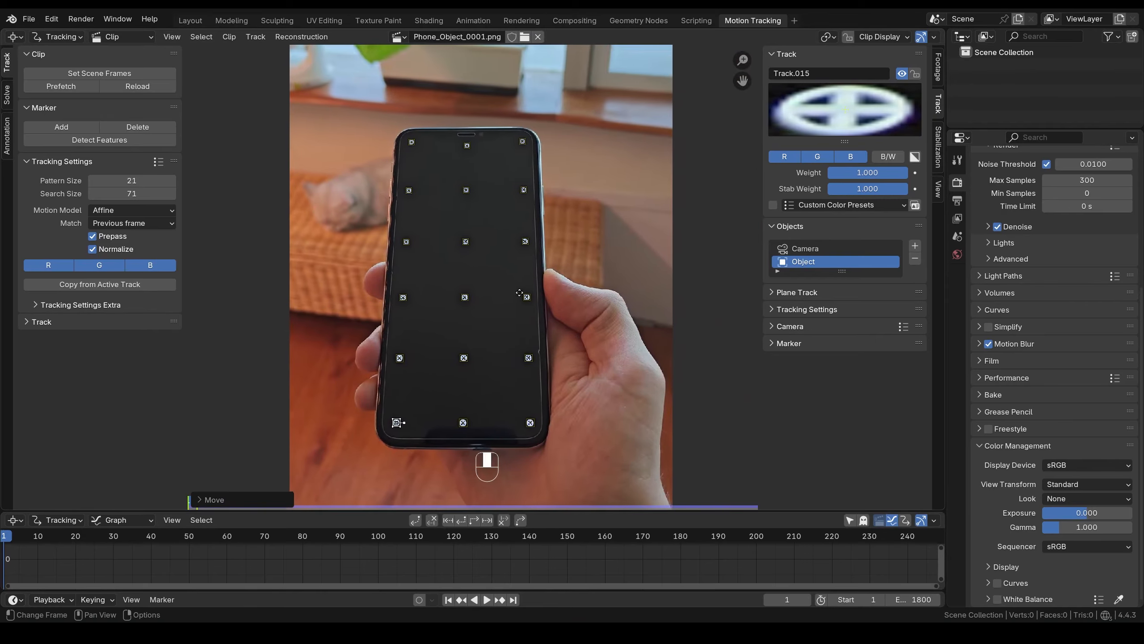
# - Track all markers forward to frame 1800 and enlarge the graph to view every curve
pyautogui.press('a')
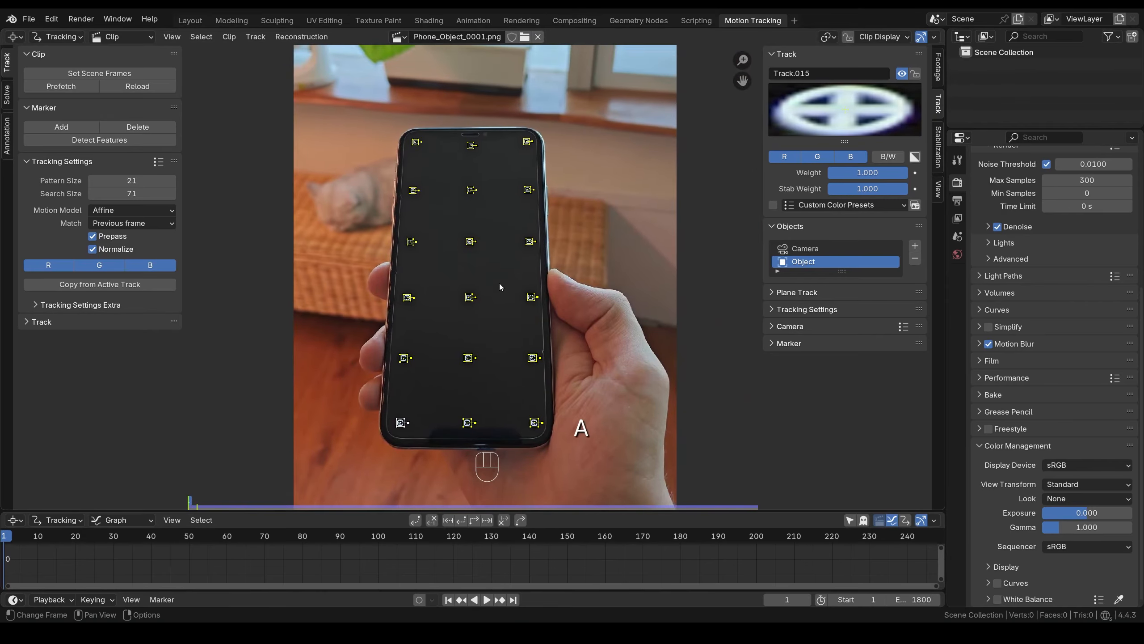
pyautogui.hotkey('ctrl', 't')
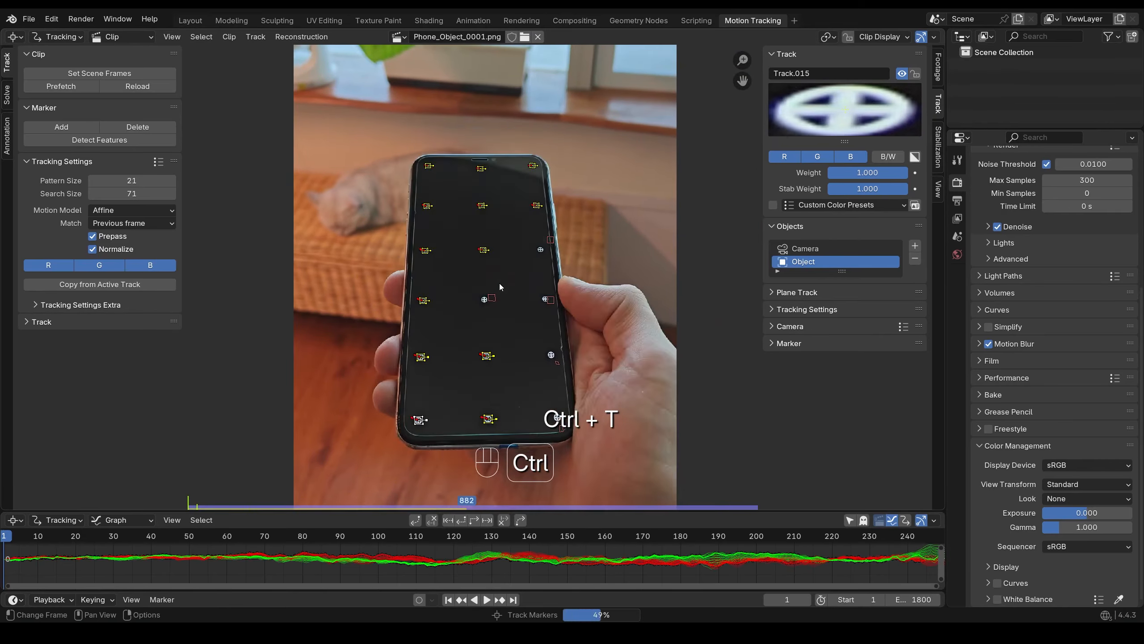
pyautogui.moveTo(631, 511); pyautogui.dragTo(630, 381)
pyautogui.scroll(-20, 848, 477)
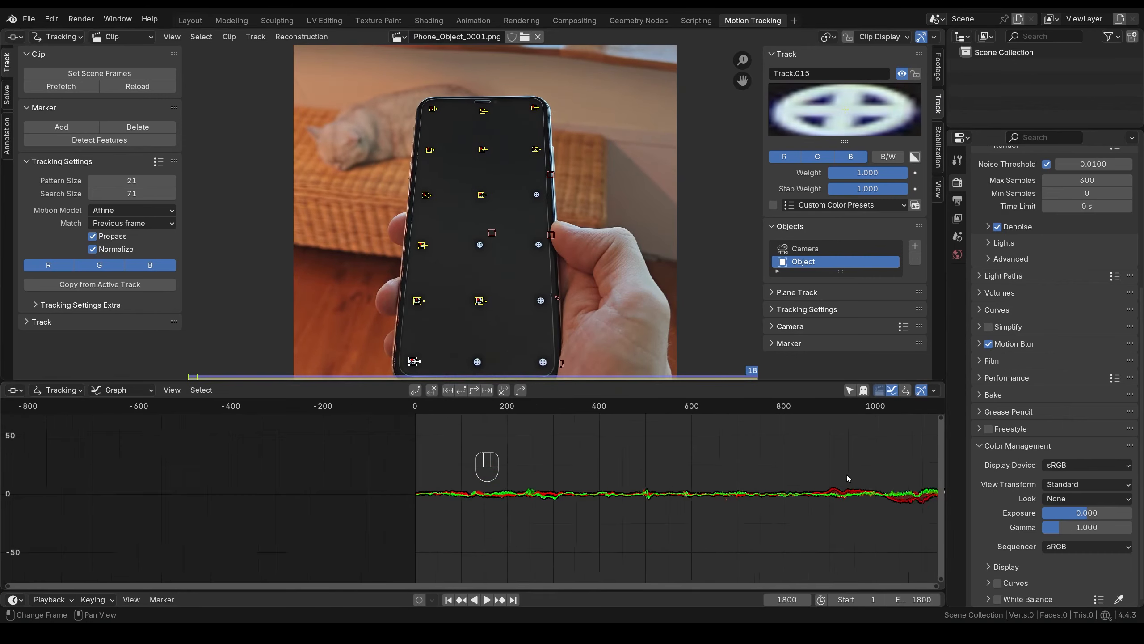
pyautogui.moveTo(848, 477); pyautogui.dragTo(590, 473, button='middle')
# - Restore the footage view, select a single marker, and scrub back to around frame 697
pyautogui.moveTo(557, 381); pyautogui.dragTo(536, 471)
pyautogui.click(523, 386)
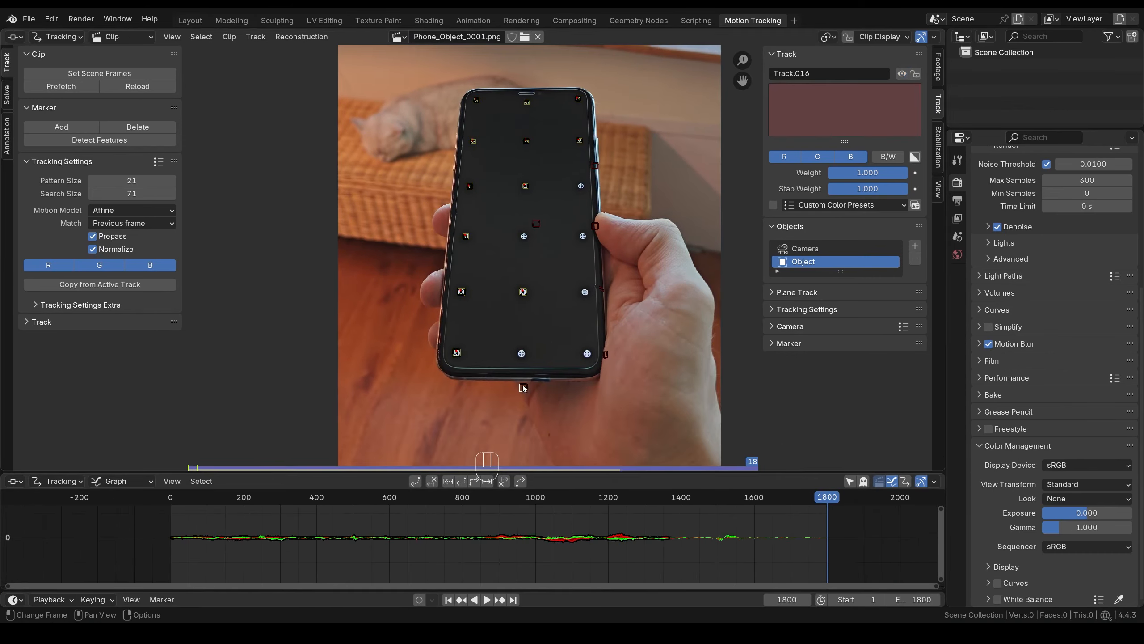
pyautogui.moveTo(635, 507); pyautogui.dragTo(421, 502)
# - At frame 697, reposition and re-track a thumb-covered marker, then undo the failed attempt
pyautogui.scroll(4, 604, 240)
pyautogui.click(425, 496)
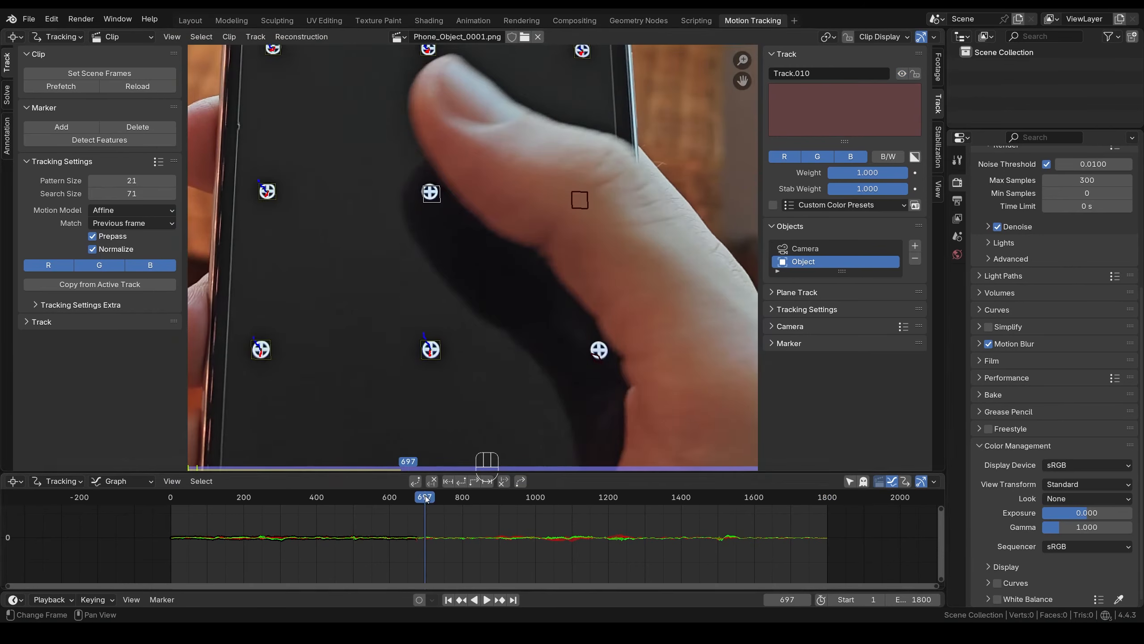
pyautogui.moveTo(447, 196); pyautogui.dragTo(492, 290, button='middle')
pyautogui.press('g')
pyautogui.click(507, 311)
pyautogui.hotkey('ctrl', 't')
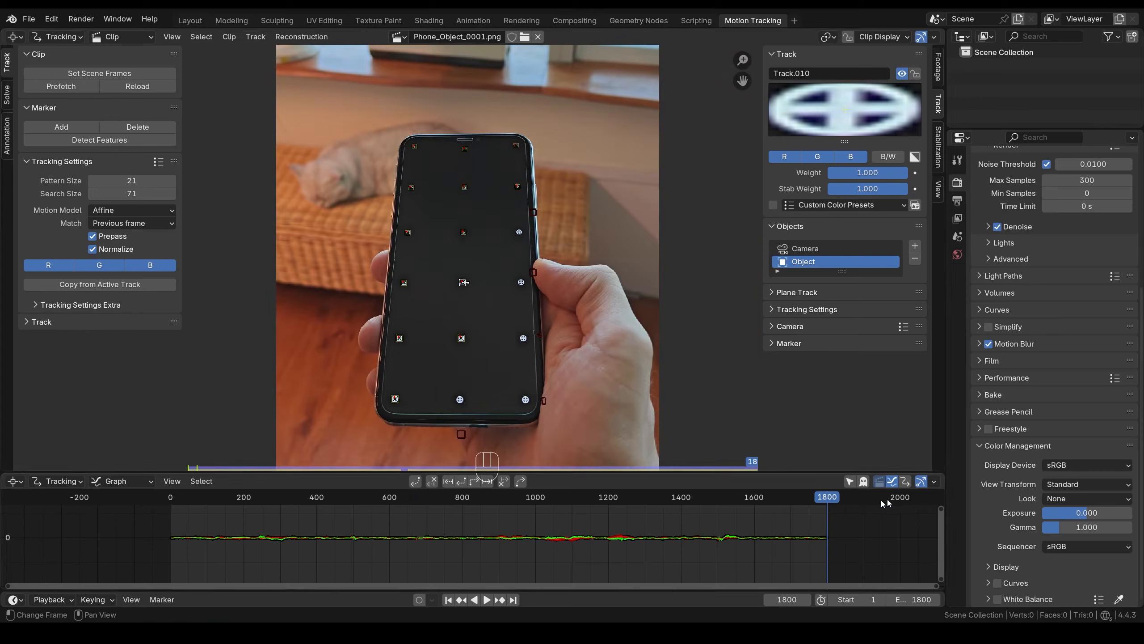
pyautogui.moveTo(885, 502); pyautogui.dragTo(424, 506)
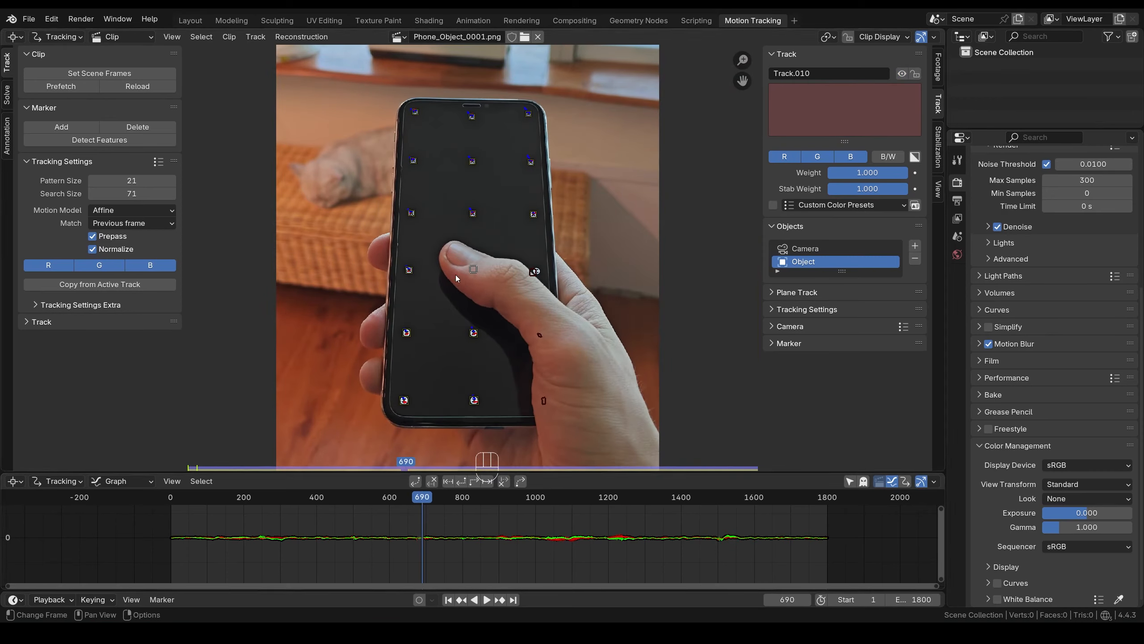
pyautogui.hotkey('ctrl', 'z')
pyautogui.hotkey('ctrl', 'z')
pyautogui.hotkey('ctrl', 'z')
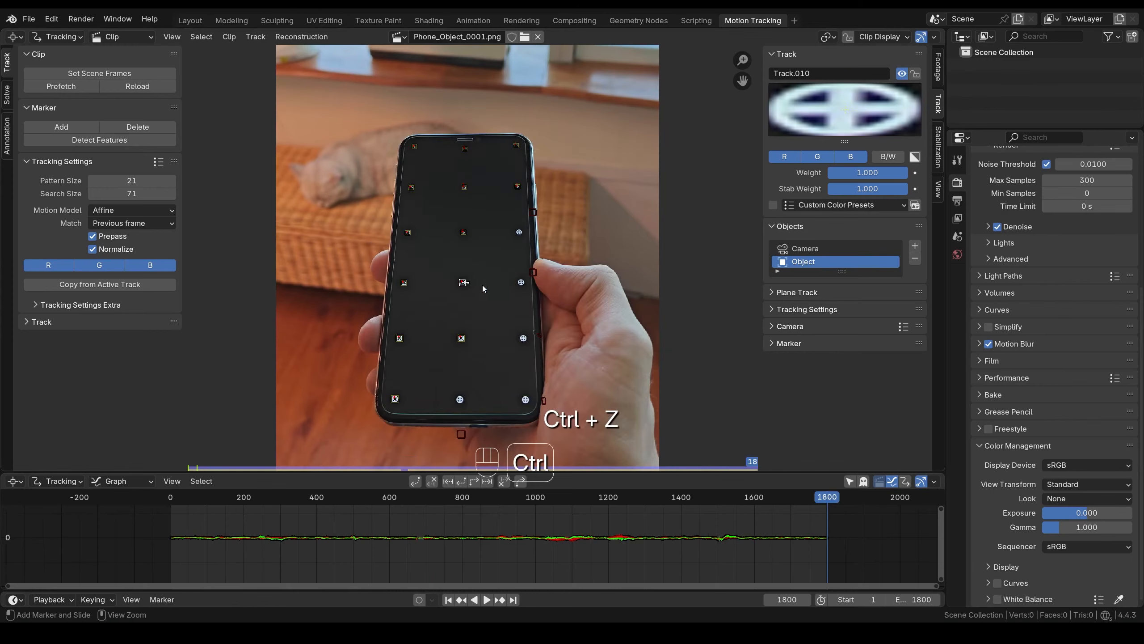
# - Select Track.008 at the phone's right edge and step through frames around 699
pyautogui.click(536, 213)
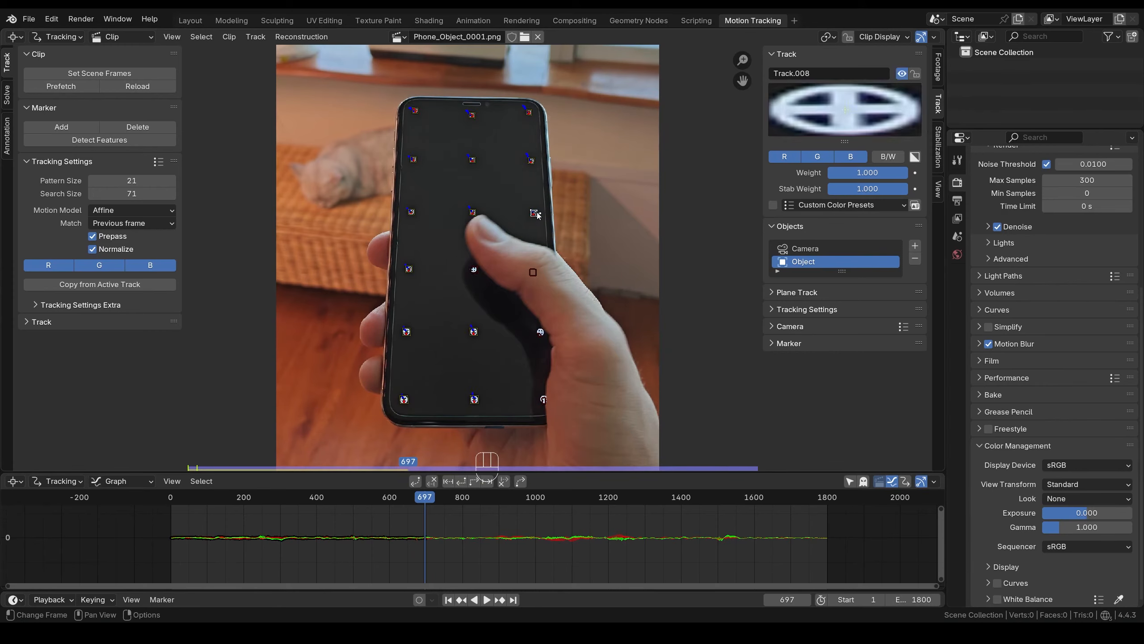
pyautogui.moveTo(428, 501); pyautogui.dragTo(425, 501)
pyautogui.scroll(5, 570, 191)
pyautogui.press('Right')
pyautogui.press('Left')
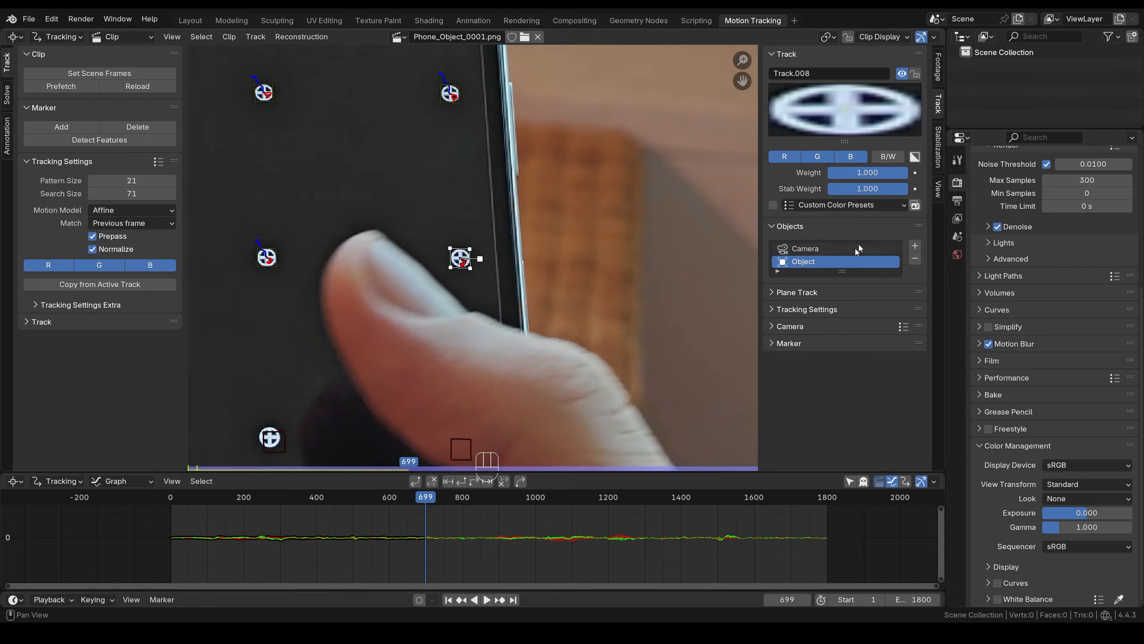
# - Offset Track.008's marker to Y -147 so it sits on the visible dot above
pyautogui.click(774, 344)
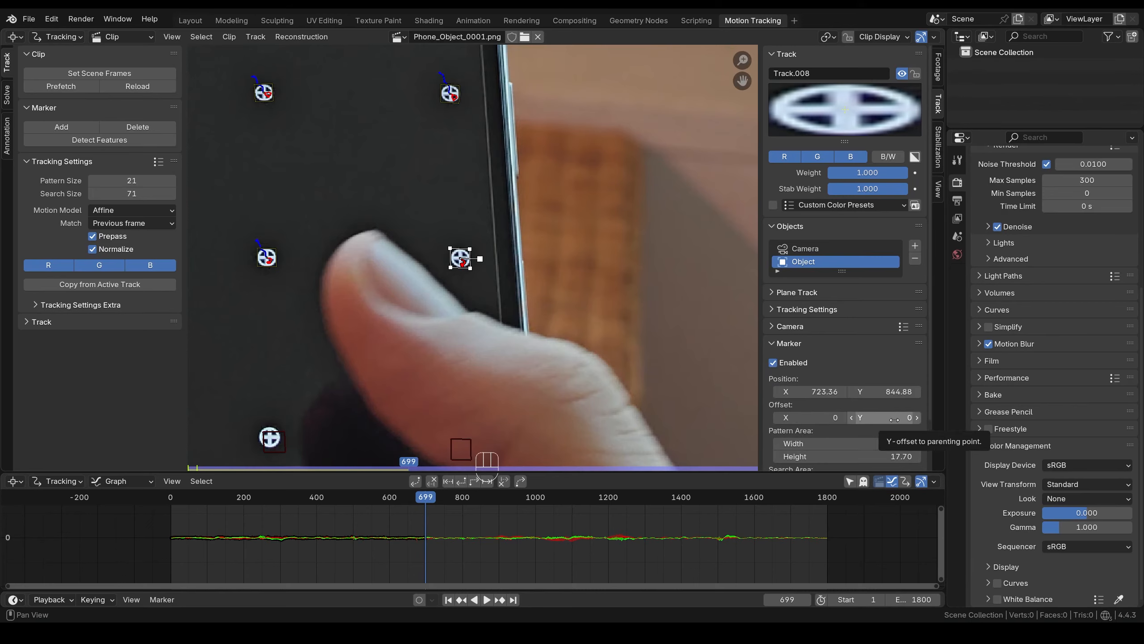
pyautogui.moveTo(473, 162); pyautogui.dragTo(458, 245, button='middle')
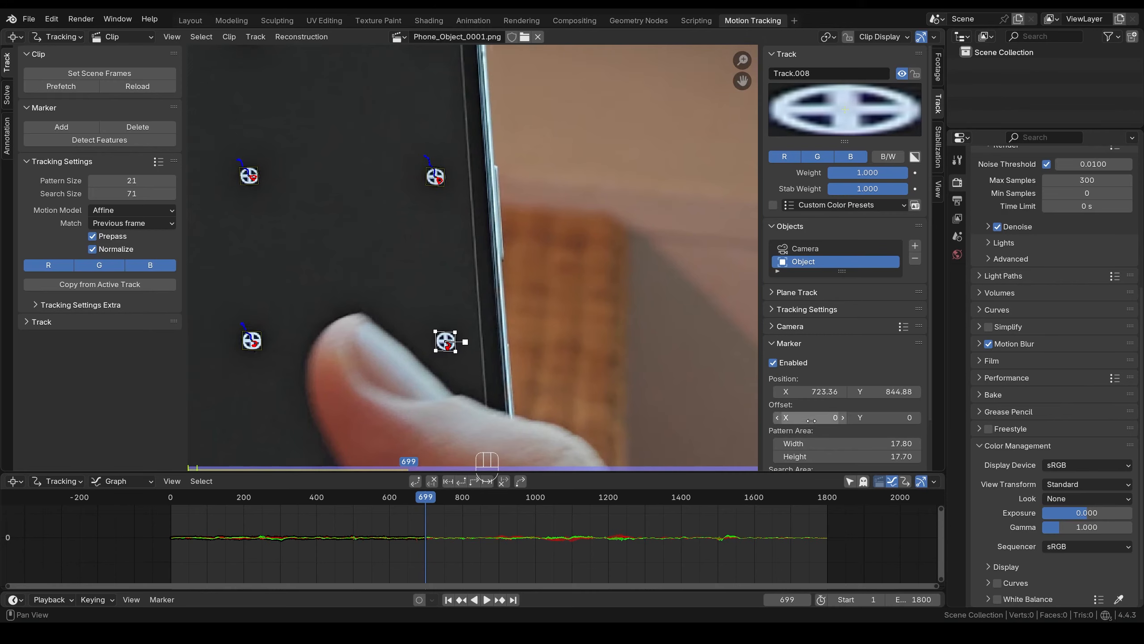
pyautogui.moveTo(884, 418); pyautogui.dragTo(816, 418)
pyautogui.scroll(4, 471, 257)
pyautogui.moveTo(452, 144); pyautogui.dragTo(476, 248, button='middle')
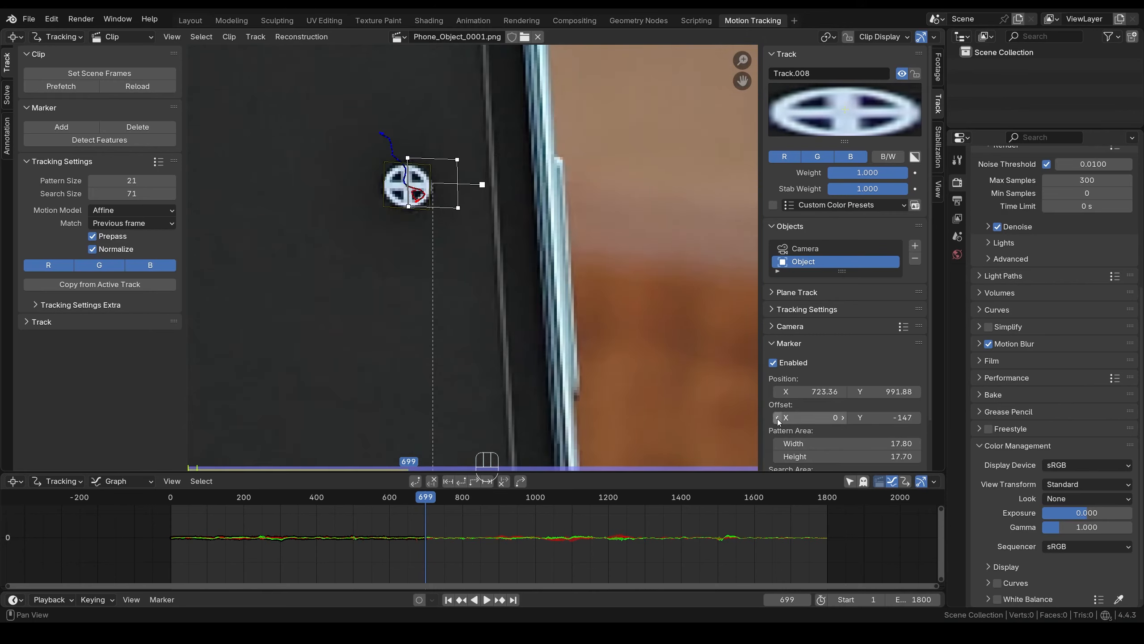
pyautogui.moveTo(845, 423); pyautogui.dragTo(849, 422)
pyautogui.click(917, 422)
pyautogui.moveTo(427, 198); pyautogui.dragTo(472, 273, button='middle')
pyautogui.scroll(2, 472, 273)
pyautogui.scroll(-6, 463, 272)
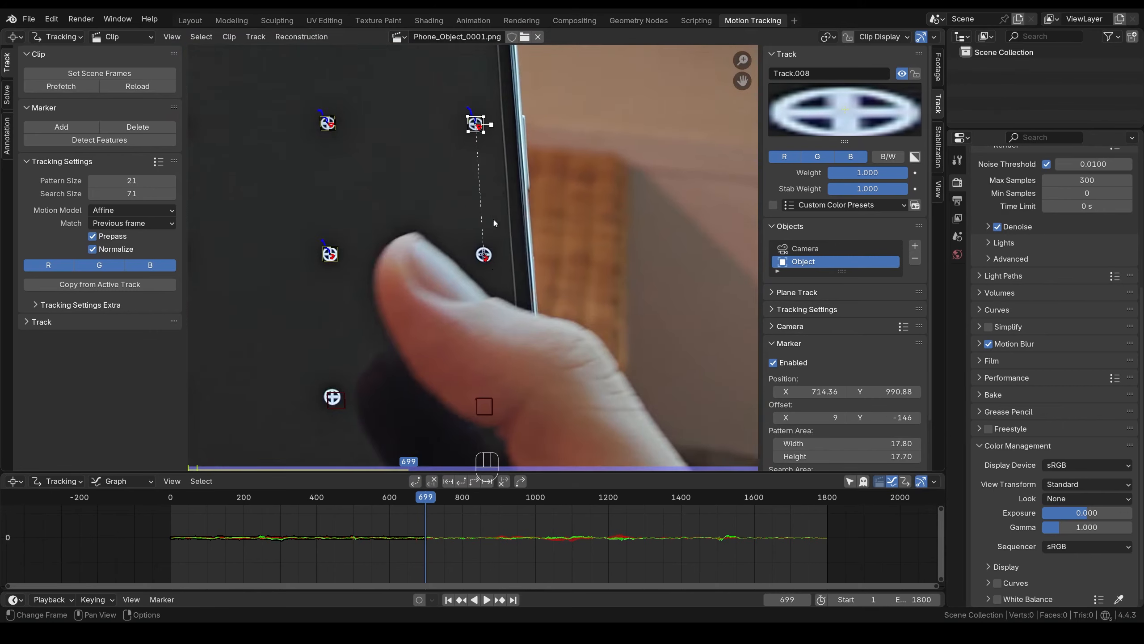
# - Track Track.008 frame by frame to 704 and reset its offset to 0
pyautogui.hotkey('alt', 'Right')
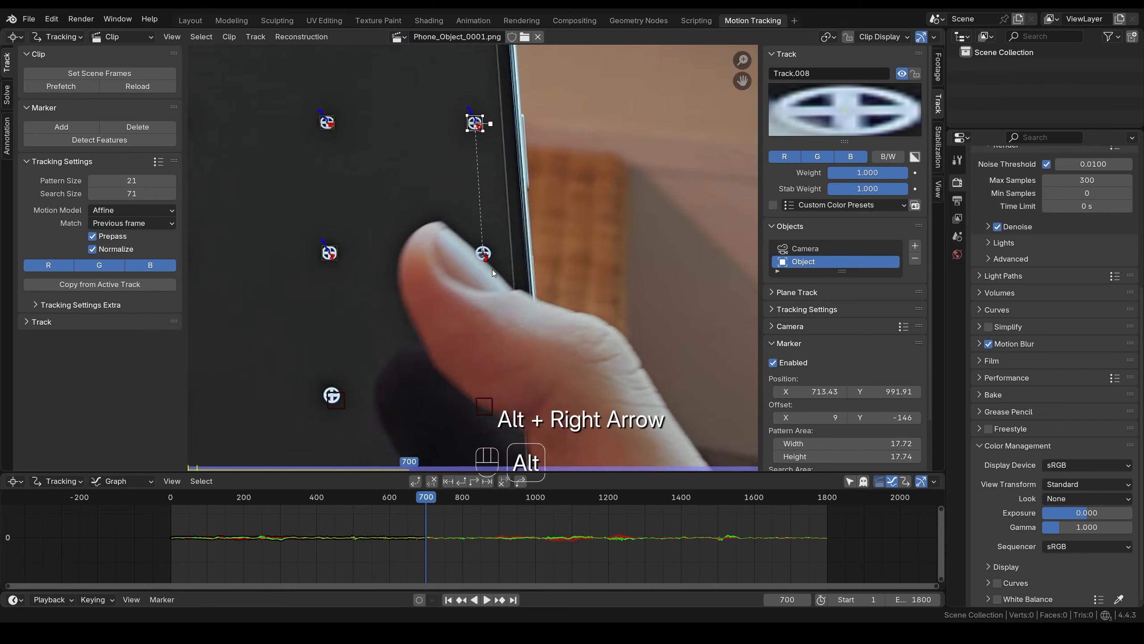
pyautogui.hotkey('alt', 'Right')
pyautogui.hotkey('alt', 'Right')
pyautogui.hotkey('alt', 'Right')
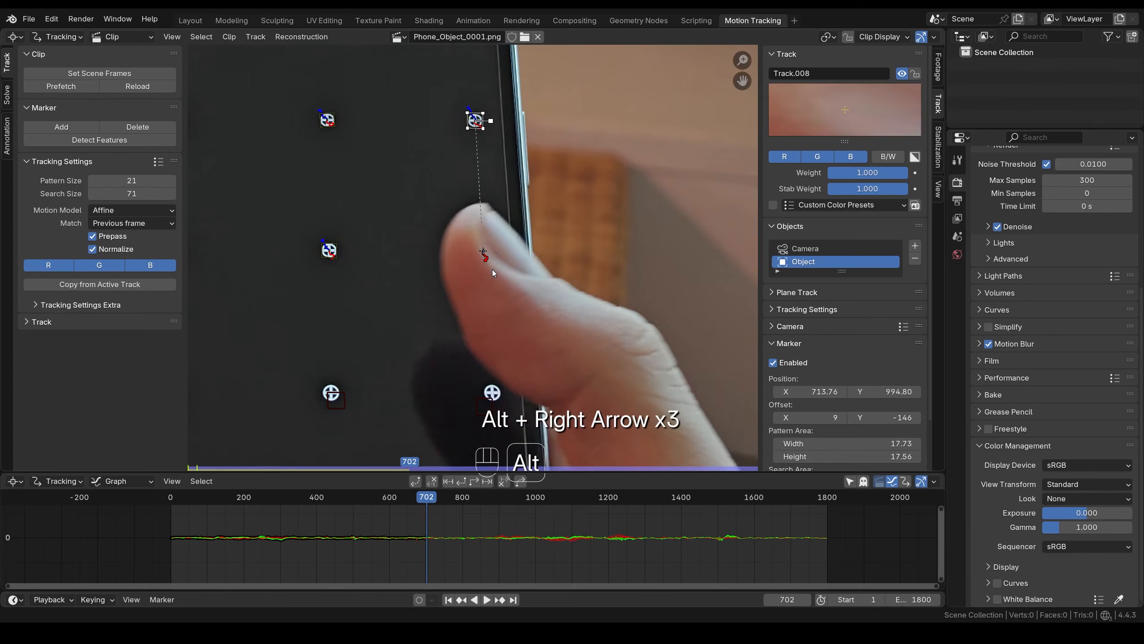
pyautogui.hotkey('alt', 'Right')
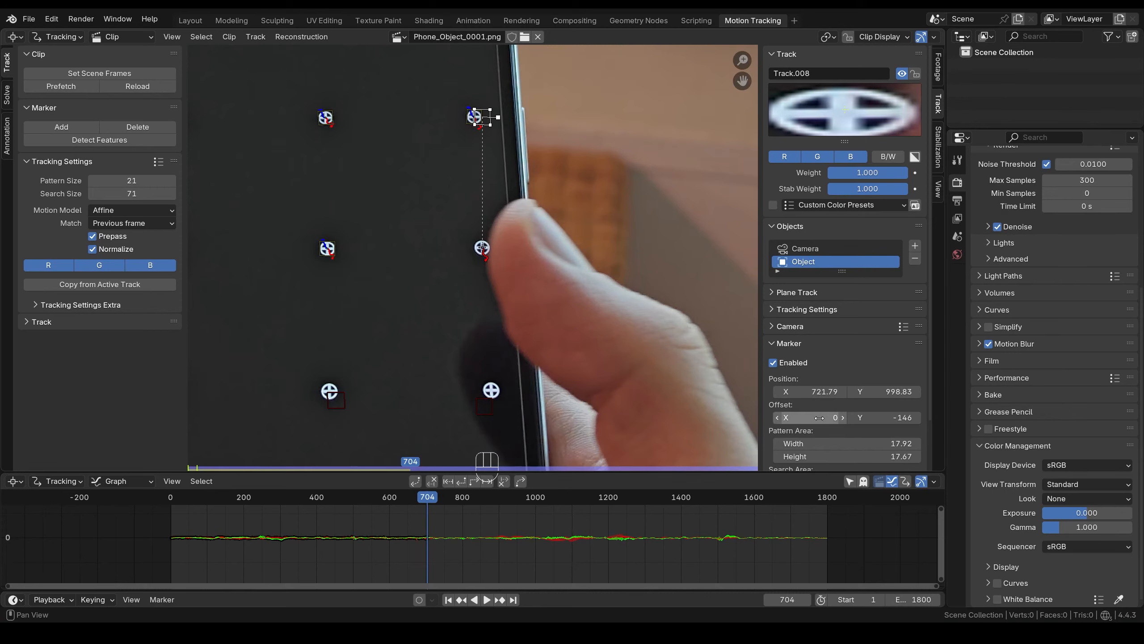
pyautogui.press('Return')
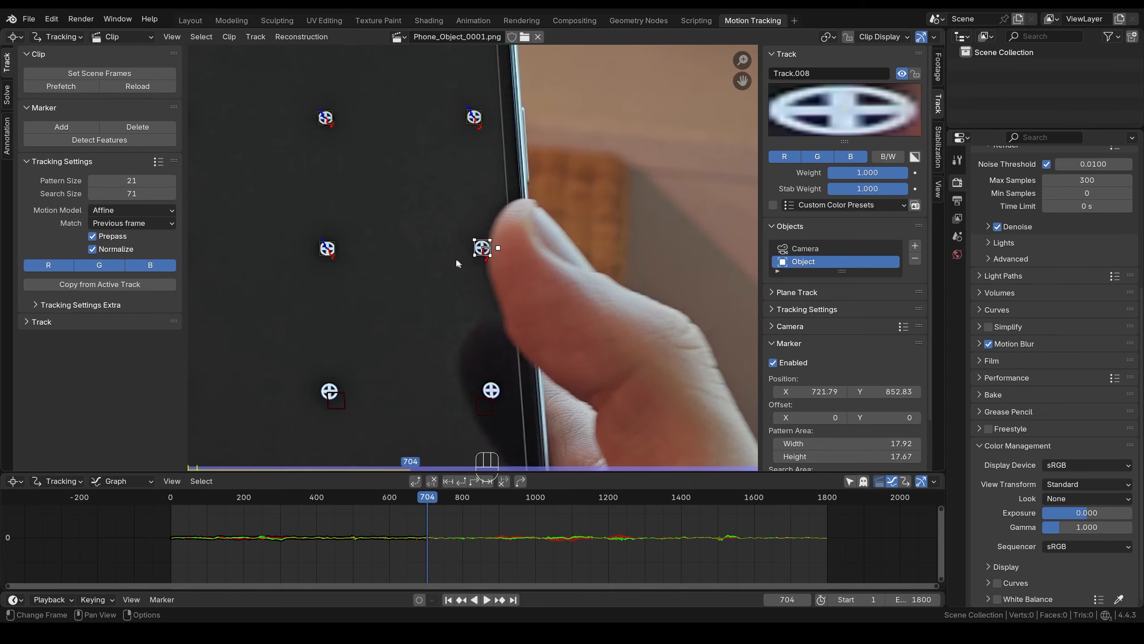
# - Track the markers forward to frame 1800, scrub back to review, and select Track.010
pyautogui.hotkey('ctrl', 't')
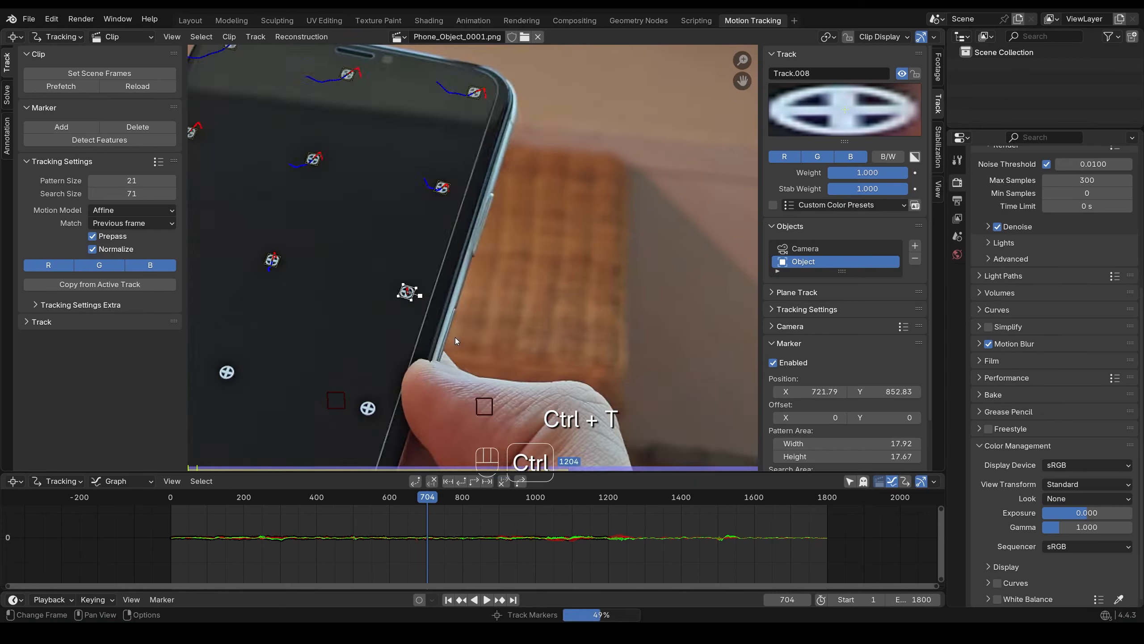
pyautogui.moveTo(698, 520); pyautogui.dragTo(427, 531)
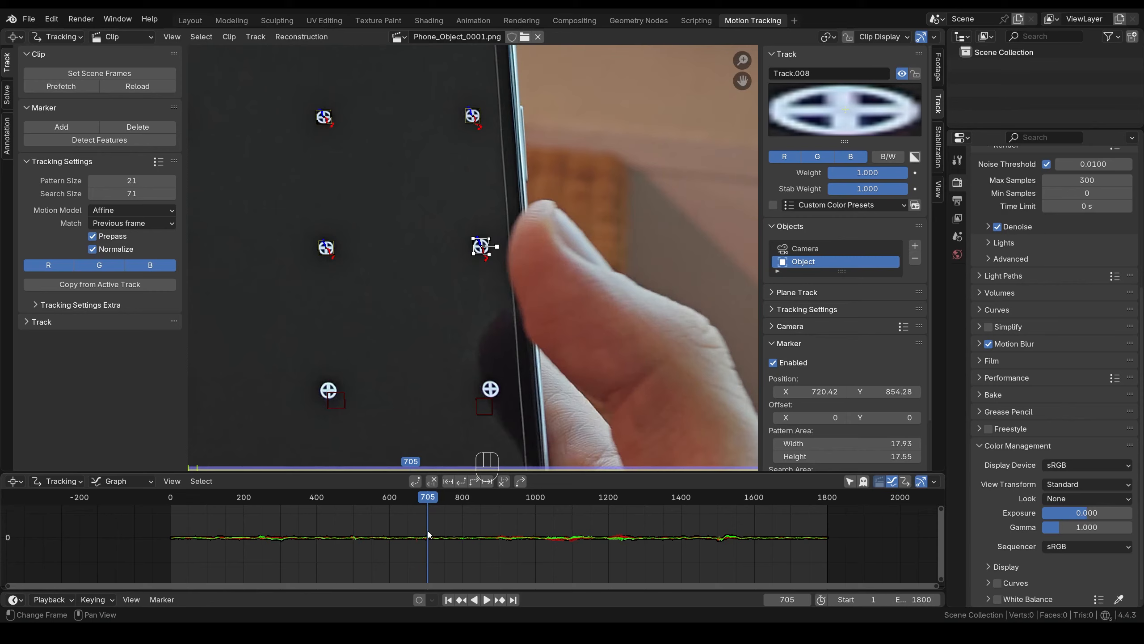
pyautogui.scroll(-4, 518, 367)
pyautogui.moveTo(518, 367); pyautogui.dragTo(581, 321, button='middle')
pyautogui.scroll(1, 581, 321)
pyautogui.click(502, 287)
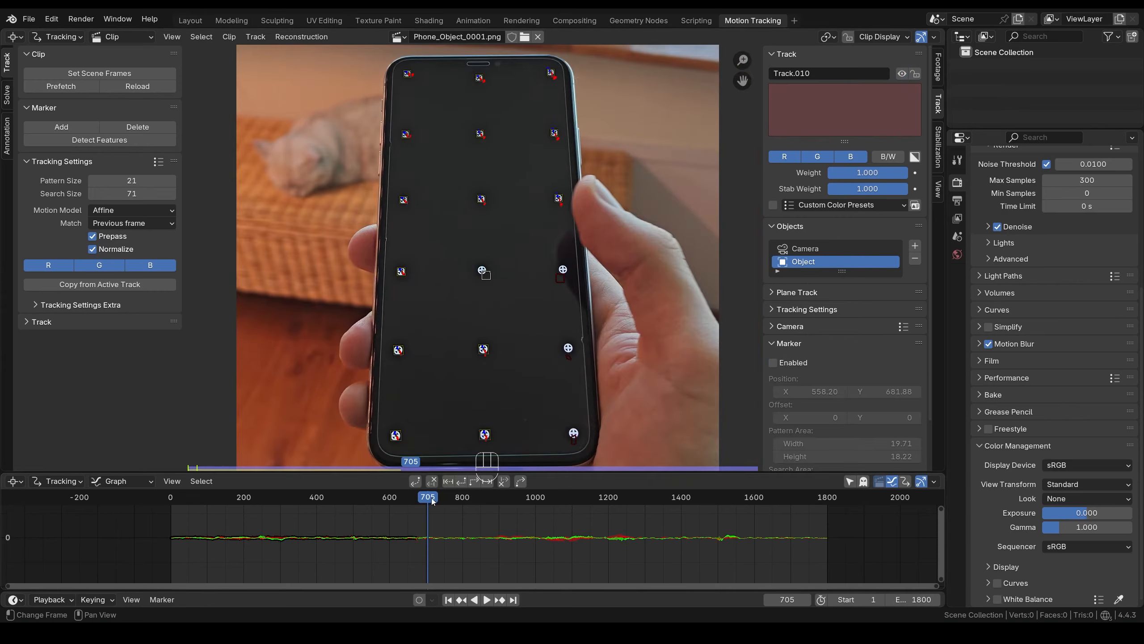
# - Offset Track.010 by 183 in X onto the neighbouring dot and track it forward to frame 697
pyautogui.press('Left')
pyautogui.press('Left')
pyautogui.press('Left')
pyautogui.press('Left')
pyautogui.press('Left')
pyautogui.press('Left')
pyautogui.press('Left')
pyautogui.press('Left')
pyautogui.press('Left')
pyautogui.press('Left')
pyautogui.press('Left')
pyautogui.press('Left')
pyautogui.press('Left')
pyautogui.press('Left')
pyautogui.press('Left')
pyautogui.press('Left')
pyautogui.press('Left')
pyautogui.press('Left')
pyautogui.press('Left')
pyautogui.press('Left')
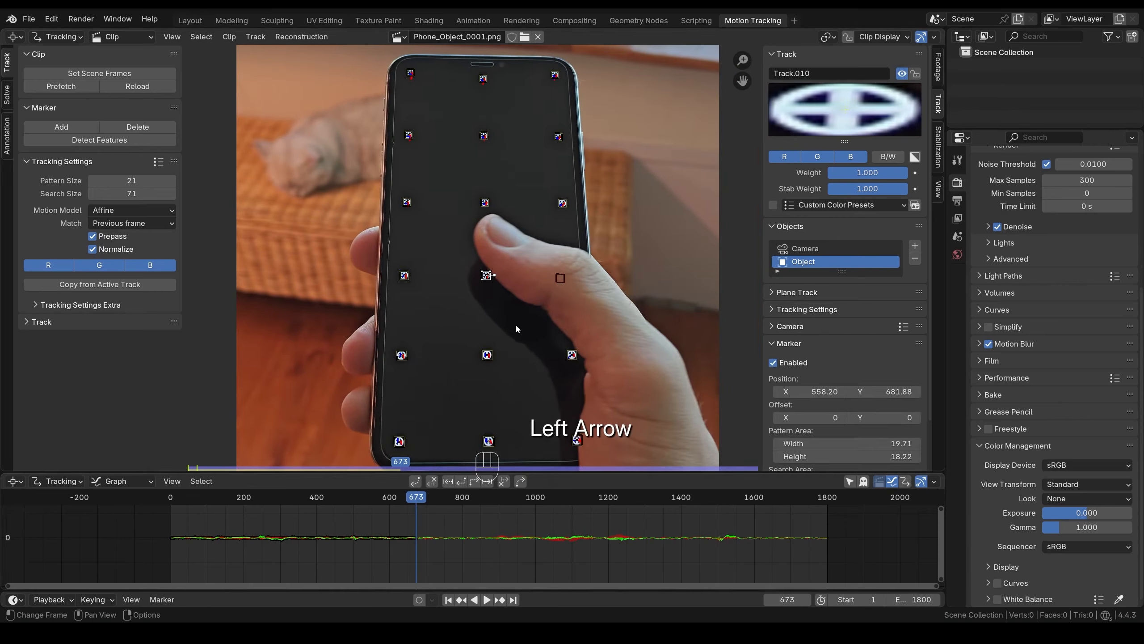
pyautogui.scroll(4, 515, 325)
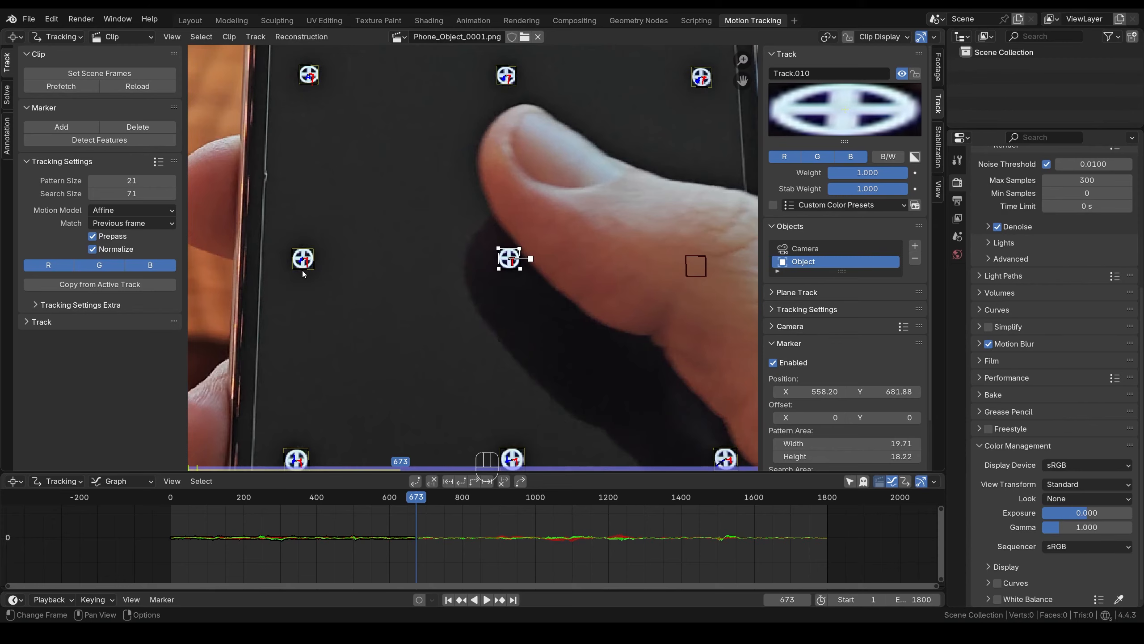
pyautogui.moveTo(820, 418); pyautogui.dragTo(903, 418)
pyautogui.scroll(3, 293, 260)
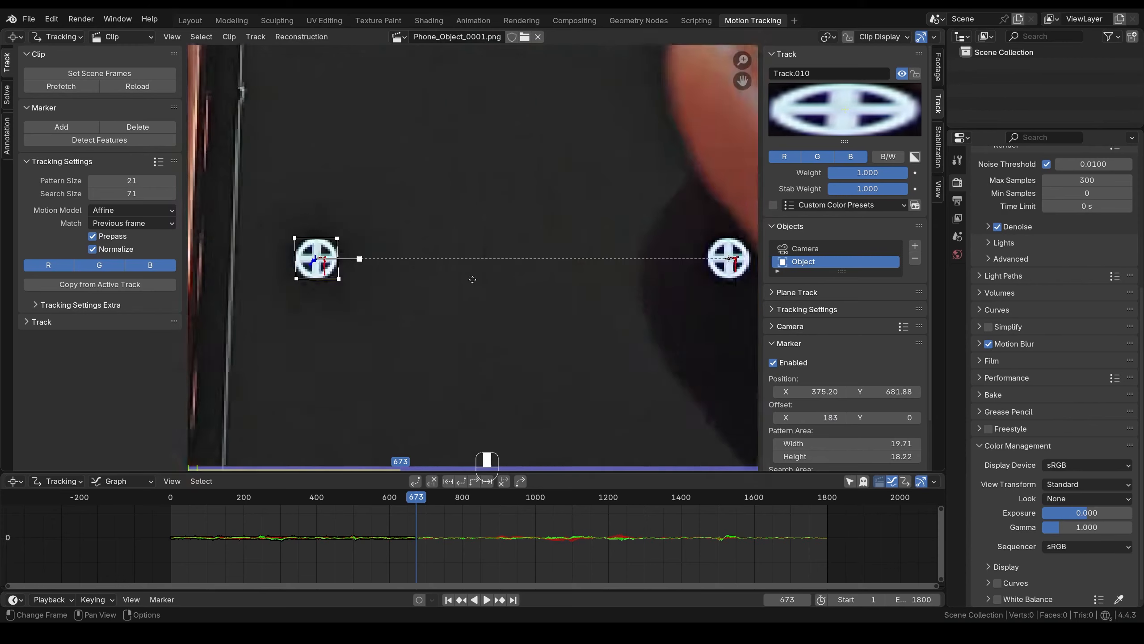
pyautogui.scroll(-4, 288, 279)
pyautogui.moveTo(351, 310); pyautogui.dragTo(408, 306, button='middle')
pyautogui.hotkey('alt', 'Right')
pyautogui.hotkey('alt', 'Right')
pyautogui.hotkey('alt', 'Right')
pyautogui.hotkey('alt', 'Right')
pyautogui.hotkey('alt', 'Right')
pyautogui.hotkey('alt', 'Right')
pyautogui.hotkey('alt', 'Right')
pyautogui.hotkey('alt', 'Right')
pyautogui.hotkey('alt', 'Right')
pyautogui.hotkey('alt', 'Right')
pyautogui.hotkey('alt', 'Right')
pyautogui.hotkey('alt', 'Right')
pyautogui.hotkey('alt', 'Right')
pyautogui.hotkey('alt', 'Right')
pyautogui.hotkey('alt', 'Right')
pyautogui.hotkey('alt', 'Right')
pyautogui.hotkey('alt', 'Right')
pyautogui.hotkey('alt', 'Right')
pyautogui.hotkey('alt', 'Right')
pyautogui.hotkey('alt', 'Right')
pyautogui.hotkey('alt', 'Right')
pyautogui.hotkey('alt', 'Right')
pyautogui.hotkey('alt', 'Right')
pyautogui.hotkey('alt', 'Right')
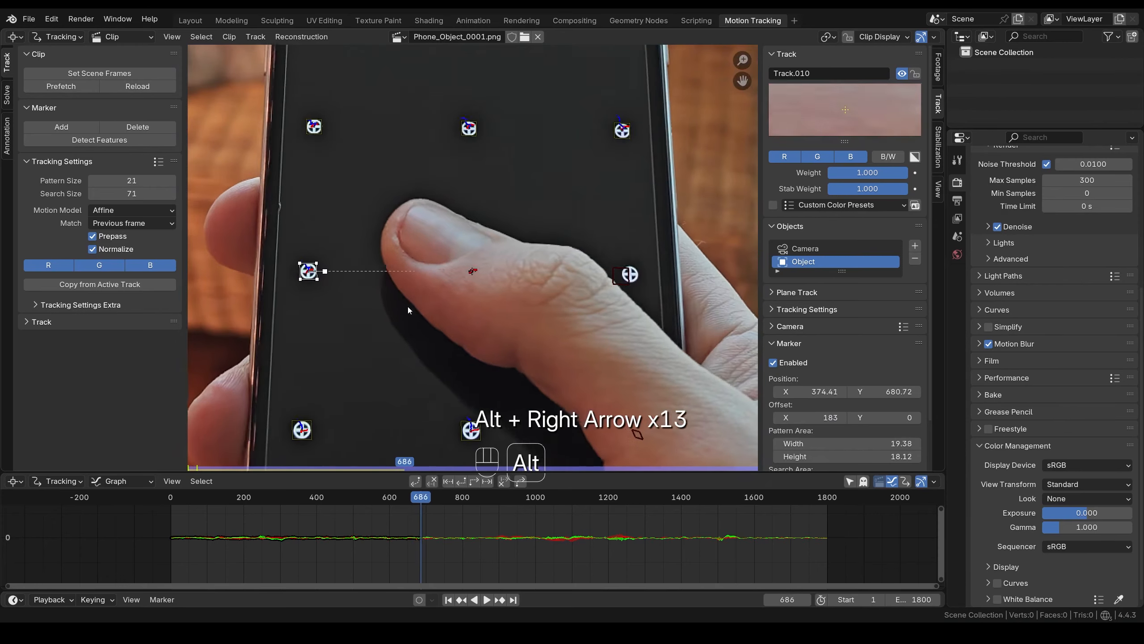
# - Reset Track.010's X offset to 0, nudge it onto its dot, and track forward
pyautogui.click(818, 417)
pyautogui.write('0')
pyautogui.press('Return')
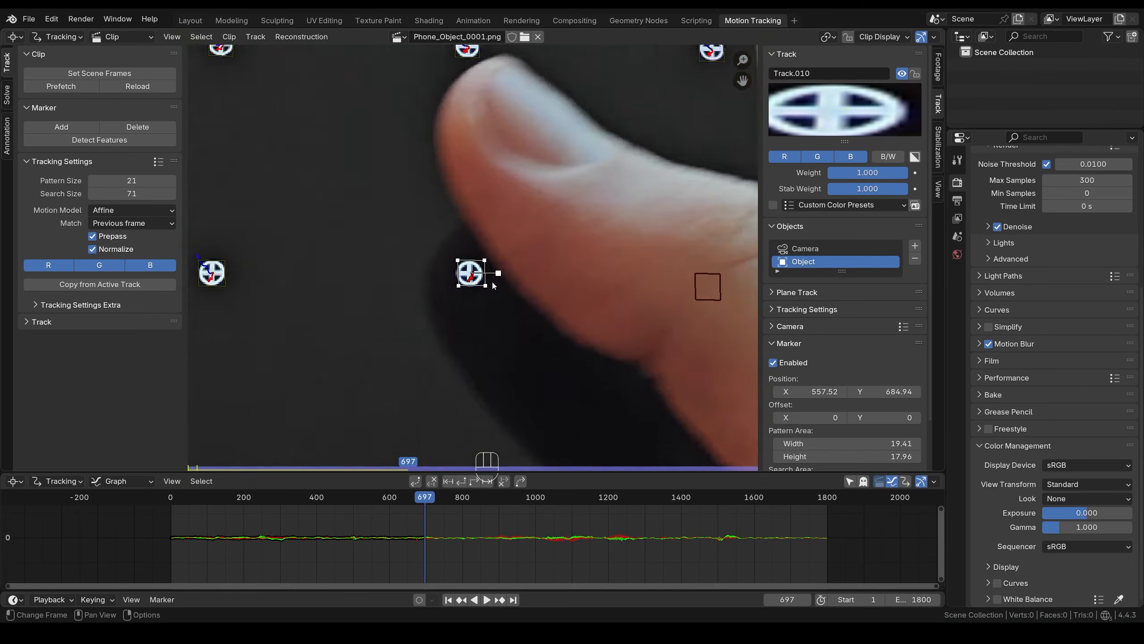
pyautogui.scroll(6, 494, 337)
pyautogui.press('g')
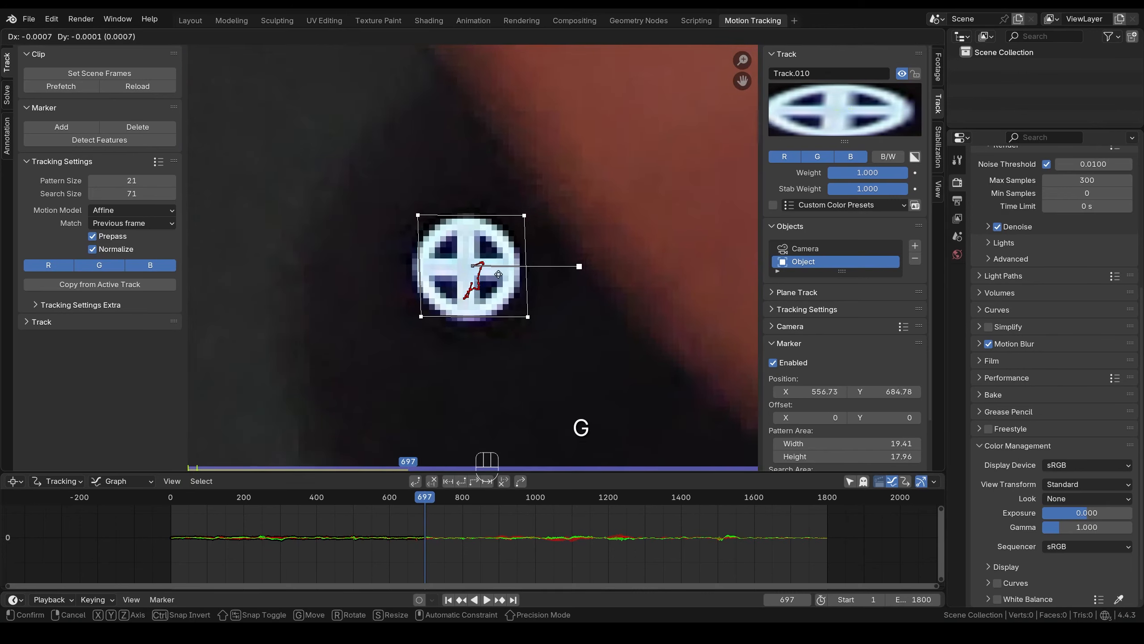
pyautogui.click(493, 275)
pyautogui.scroll(-6, 492, 277)
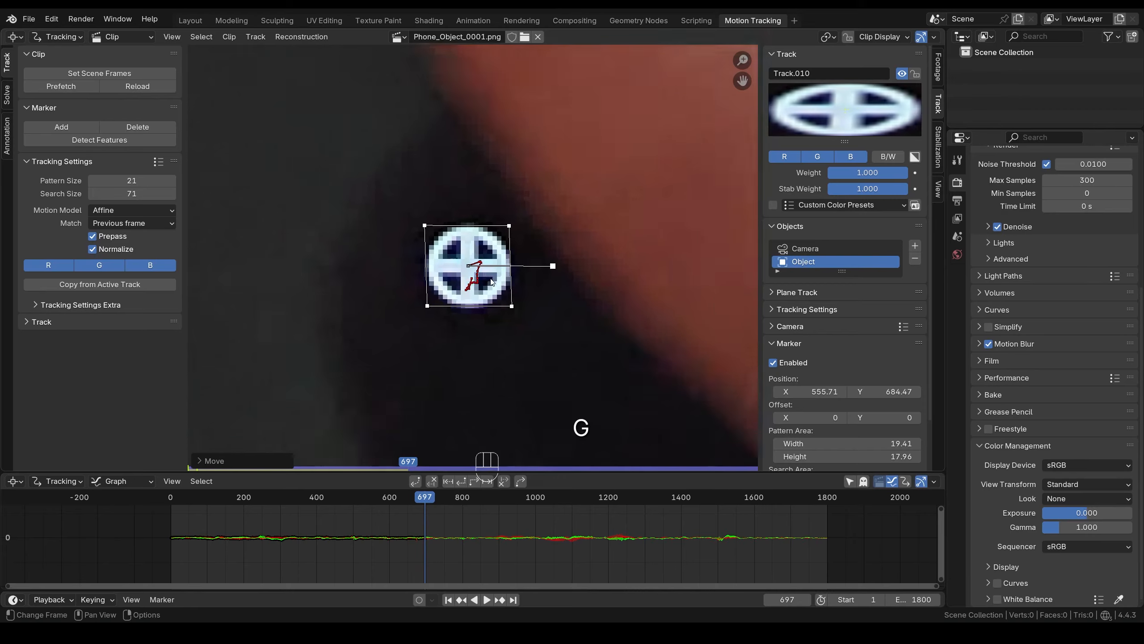
pyautogui.hotkey('ctrl', 't')
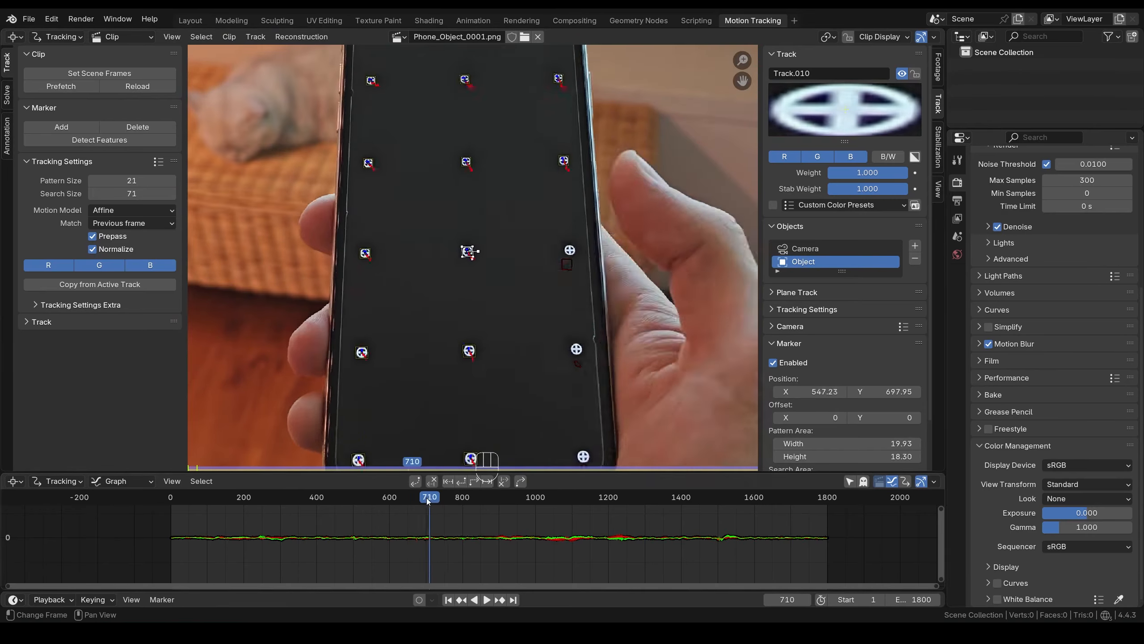
# - Scrub around to check Track.010's track, then select Track.014
pyautogui.moveTo(426, 499); pyautogui.dragTo(415, 499)
pyautogui.moveTo(466, 343); pyautogui.dragTo(456, 271, button='middle')
pyautogui.scroll(-1, 456, 271)
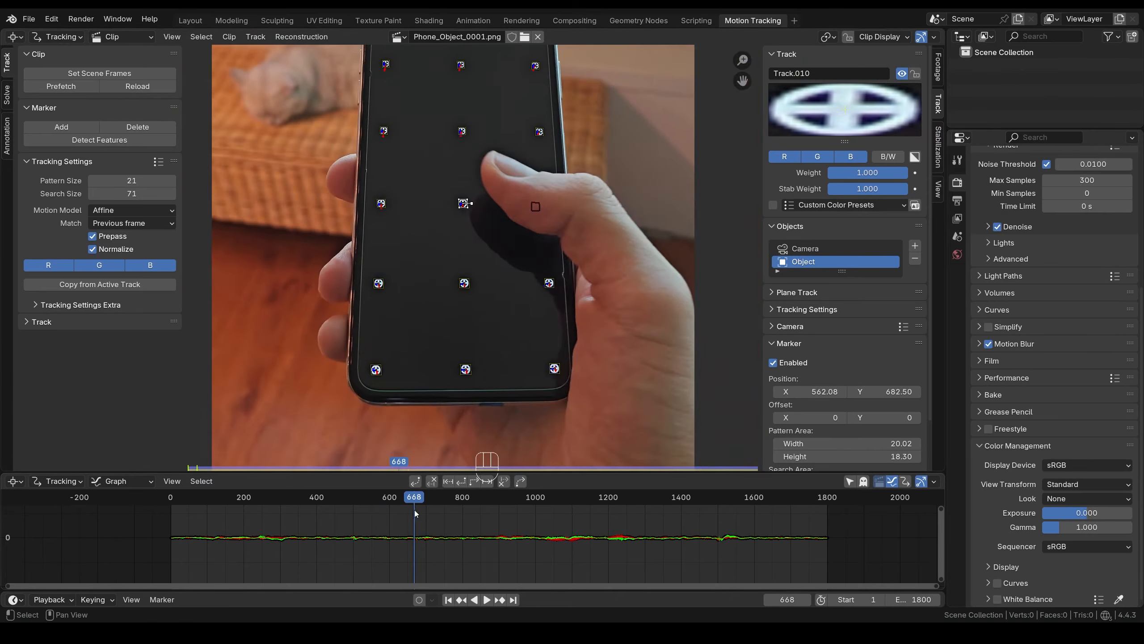
pyautogui.moveTo(416, 499)
pyautogui.mouseDown()
pyautogui.moveTo(431, 499)
pyautogui.moveTo(417, 499)
pyautogui.mouseUp()
pyautogui.click(544, 285)
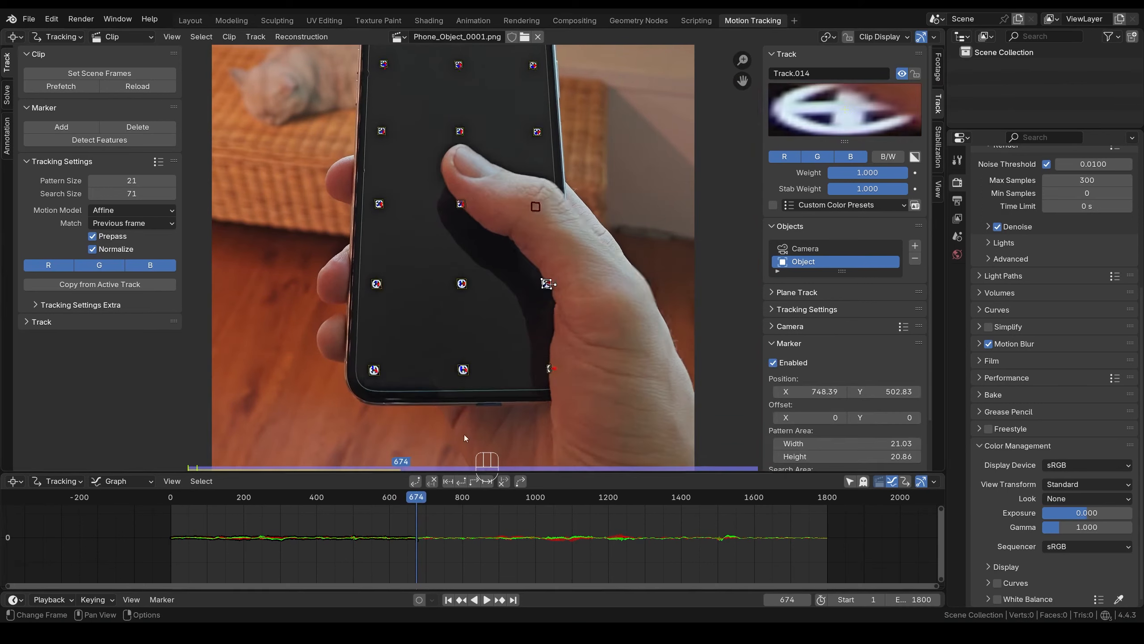
# - Return to frame 673 and clear Track.014's earlier track path
pyautogui.scroll(9, 545, 284)
pyautogui.moveTo(546, 284)
pyautogui.mouseDown(button='middle')
pyautogui.moveTo(449, 247)
pyautogui.moveTo(458, 275)
pyautogui.mouseUp(button='middle')
pyautogui.press('Left')
pyautogui.press('Right')
pyautogui.press('Right')
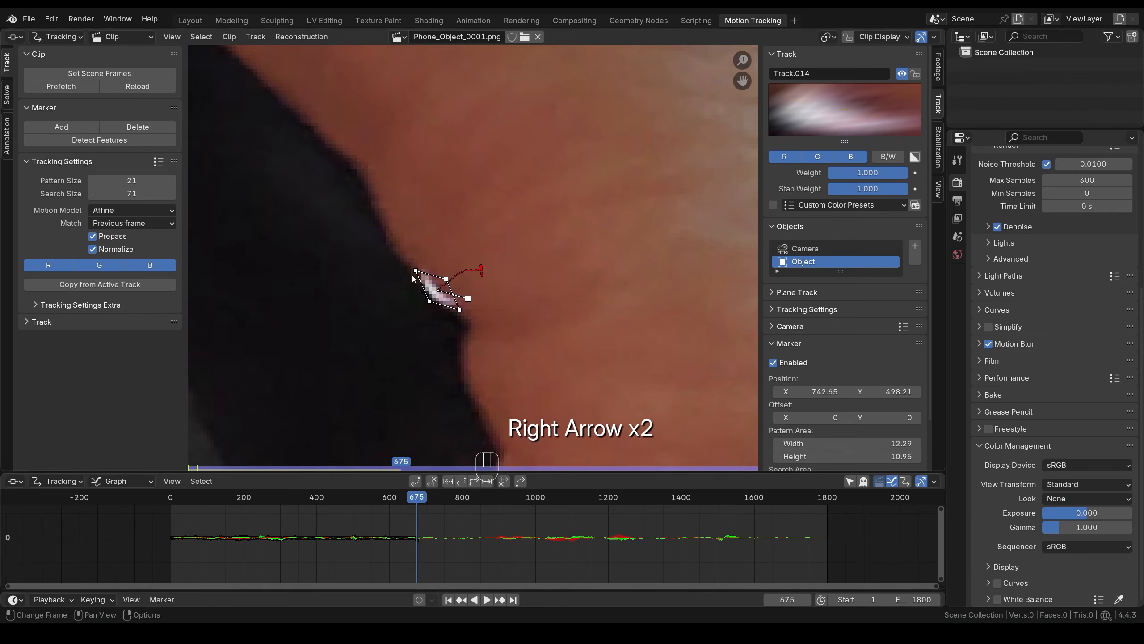
pyautogui.press('Left')
pyautogui.press('Left')
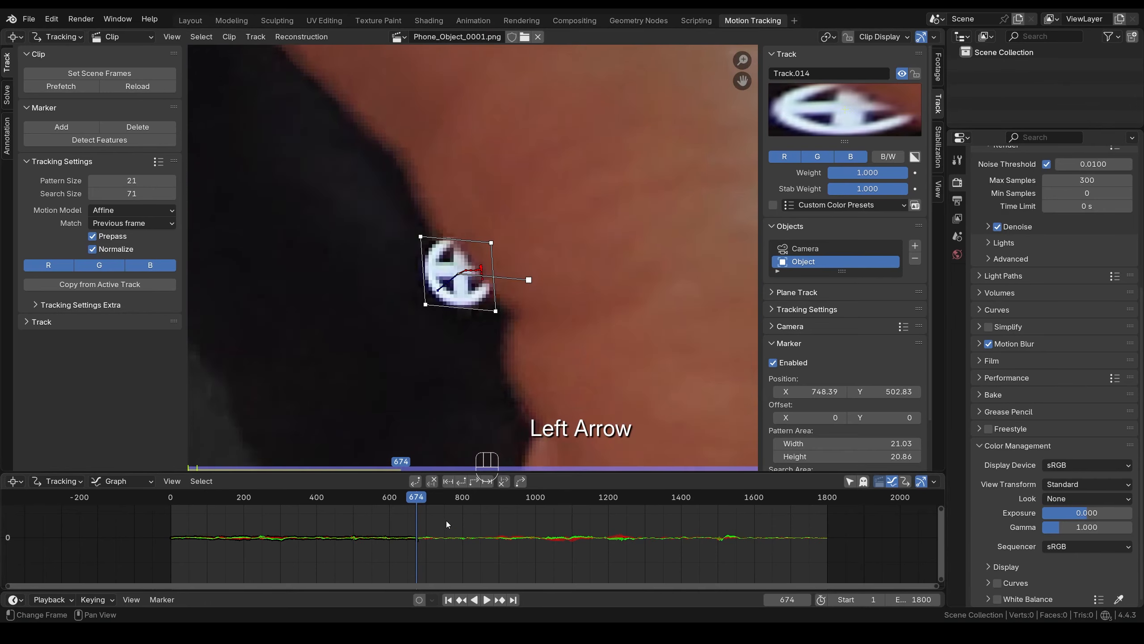
pyautogui.click(504, 482)
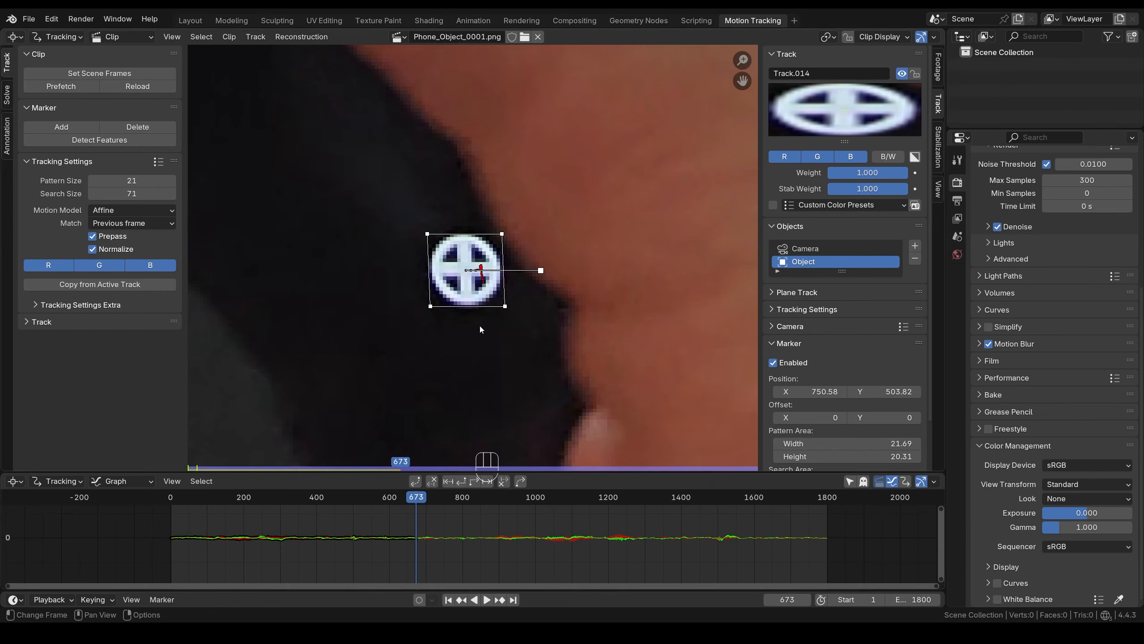
pyautogui.scroll(-6, 456, 309)
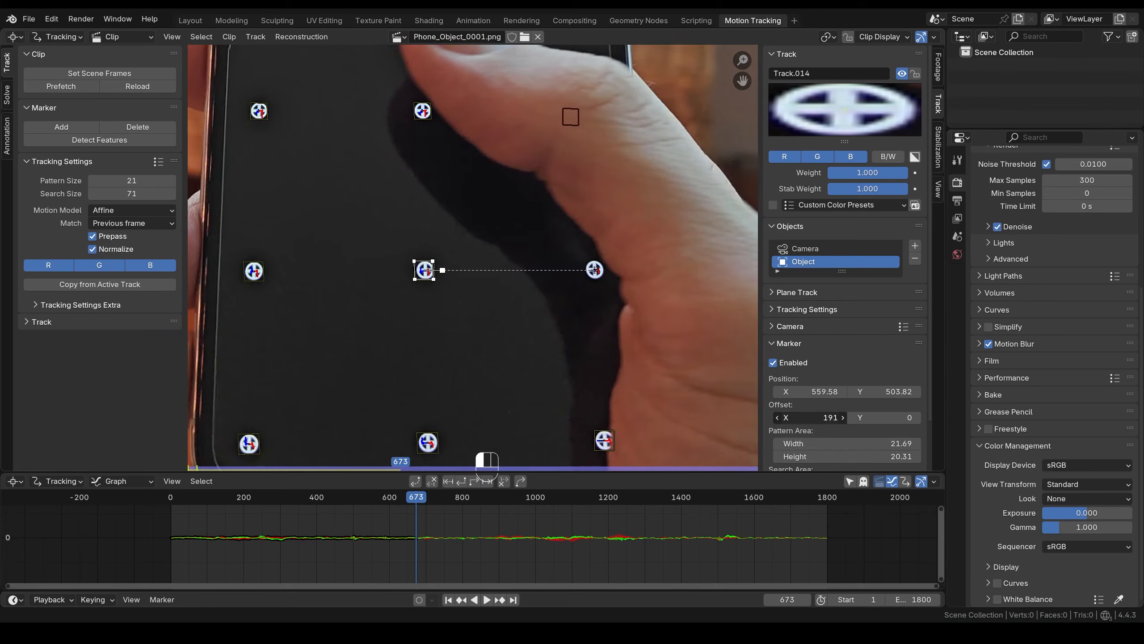
# - Set Track.014's Offset X to 190 and track it past the thumb to frame 697
pyautogui.click(777, 417)
pyautogui.scroll(5, 459, 271)
pyautogui.scroll(-7, 413, 297)
pyautogui.hotkey('alt', 'Right')
pyautogui.hotkey('alt', 'Right')
pyautogui.hotkey('alt', 'Right')
pyautogui.hotkey('alt', 'Right')
pyautogui.hotkey('alt', 'Right')
pyautogui.hotkey('alt', 'Right')
pyautogui.hotkey('alt', 'Right')
pyautogui.hotkey('alt', 'Right')
pyautogui.hotkey('alt', 'Right')
pyautogui.hotkey('alt', 'Right')
pyautogui.hotkey('alt', 'Right')
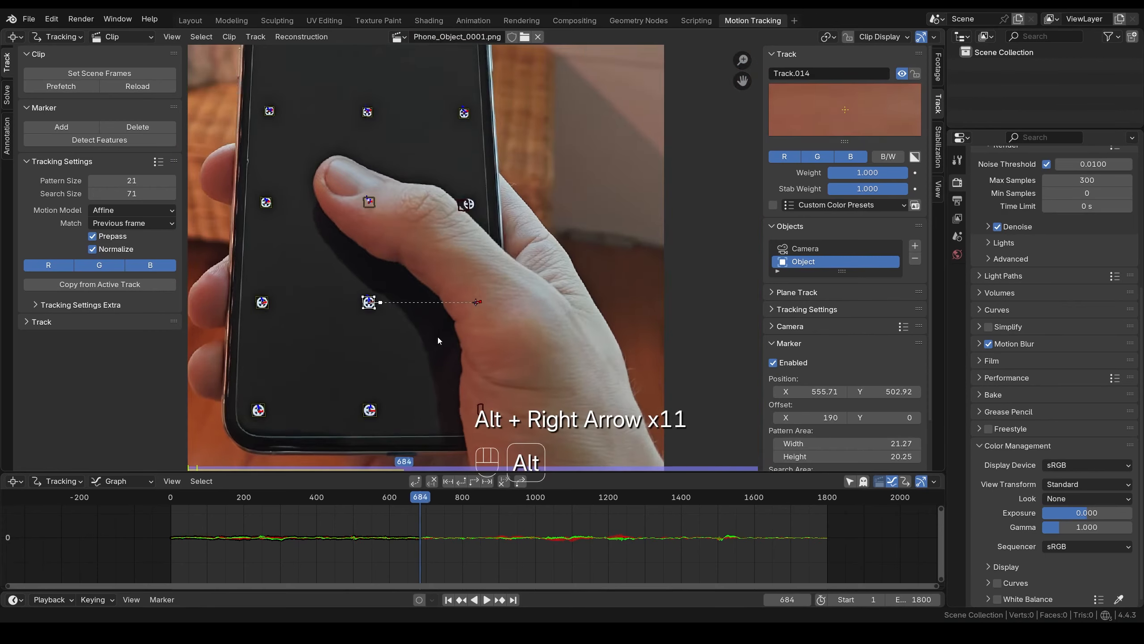
pyautogui.hotkey('alt', 'Right')
pyautogui.hotkey('alt', 'Right')
pyautogui.hotkey('alt', 'Right')
pyautogui.hotkey('alt', 'Right')
pyautogui.hotkey('alt', 'Right')
pyautogui.hotkey('alt', 'Right')
pyautogui.hotkey('alt', 'Right')
pyautogui.hotkey('alt', 'Right')
pyautogui.hotkey('alt', 'Right')
pyautogui.hotkey('alt', 'Right')
pyautogui.hotkey('alt', 'Right')
pyautogui.hotkey('alt', 'Right')
pyautogui.hotkey('alt', 'Right')
pyautogui.scroll(3, 563, 330)
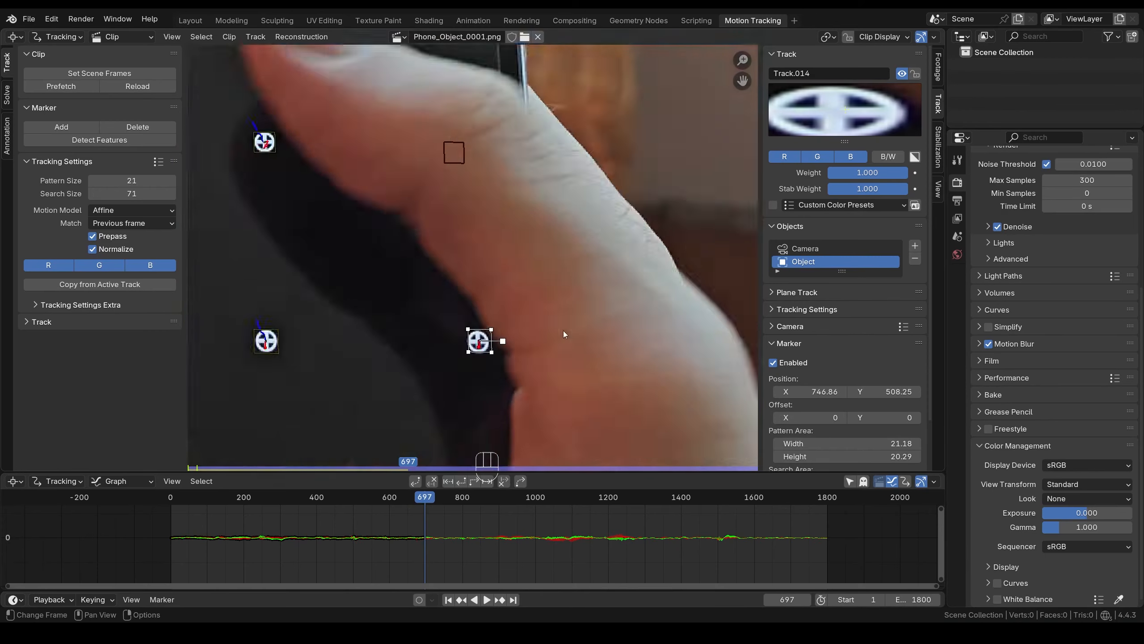
pyautogui.scroll(2, 483, 285)
# - Reset the offset, nudge the marker onto its dot, and track forward to frame 845
pyautogui.press('g')
pyautogui.scroll(-4, 473, 289)
pyautogui.hotkey('ctrl', 't')
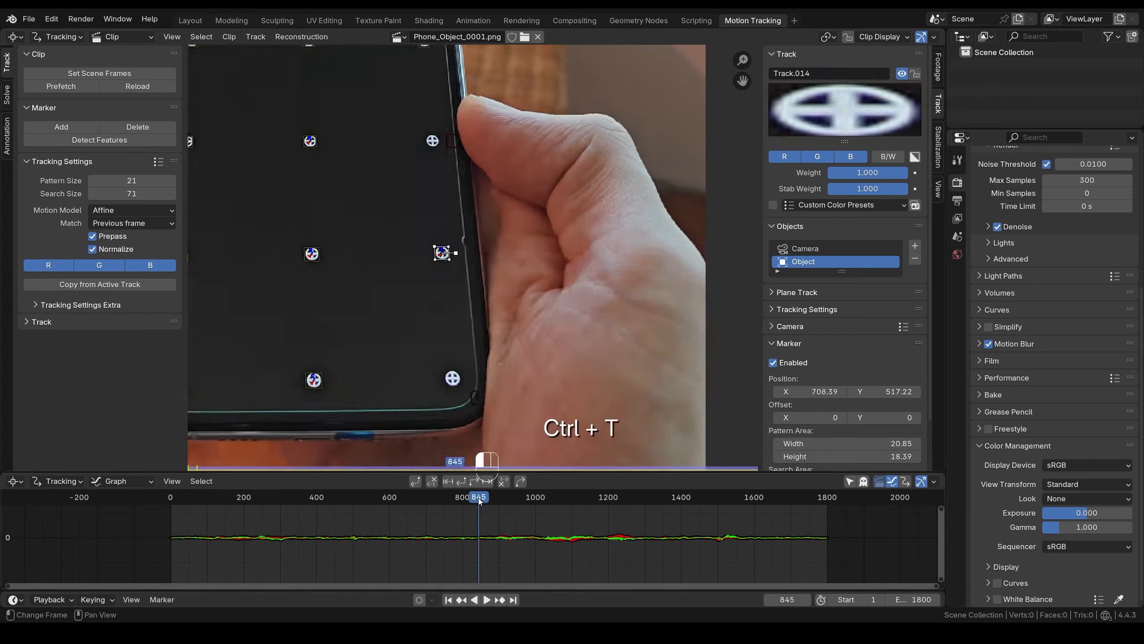
pyautogui.moveTo(479, 499); pyautogui.dragTo(434, 501)
# - Select Track.017, the lower-right phone marker, and go back to frame 673, where tracking failed
pyautogui.scroll(-3, 533, 225)
pyautogui.click(502, 315)
pyautogui.moveTo(502, 315); pyautogui.dragTo(573, 351, button='middle')
pyautogui.scroll(3, 573, 352)
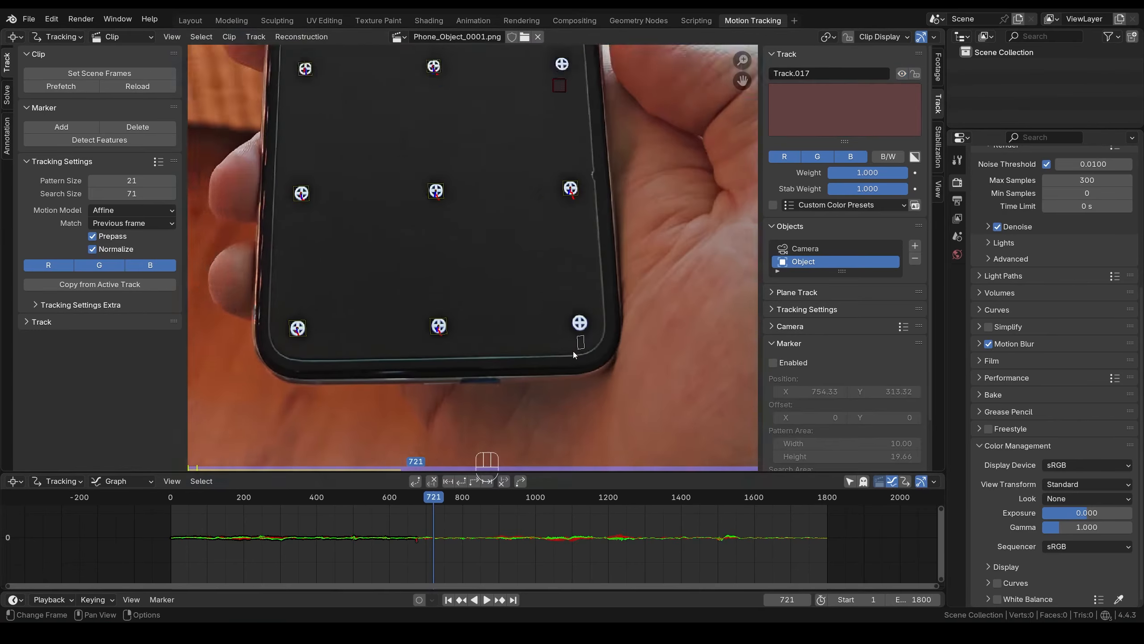
pyautogui.moveTo(434, 499); pyautogui.dragTo(416, 500)
pyautogui.press('Right')
pyautogui.press('Left')
pyautogui.scroll(2, 588, 345)
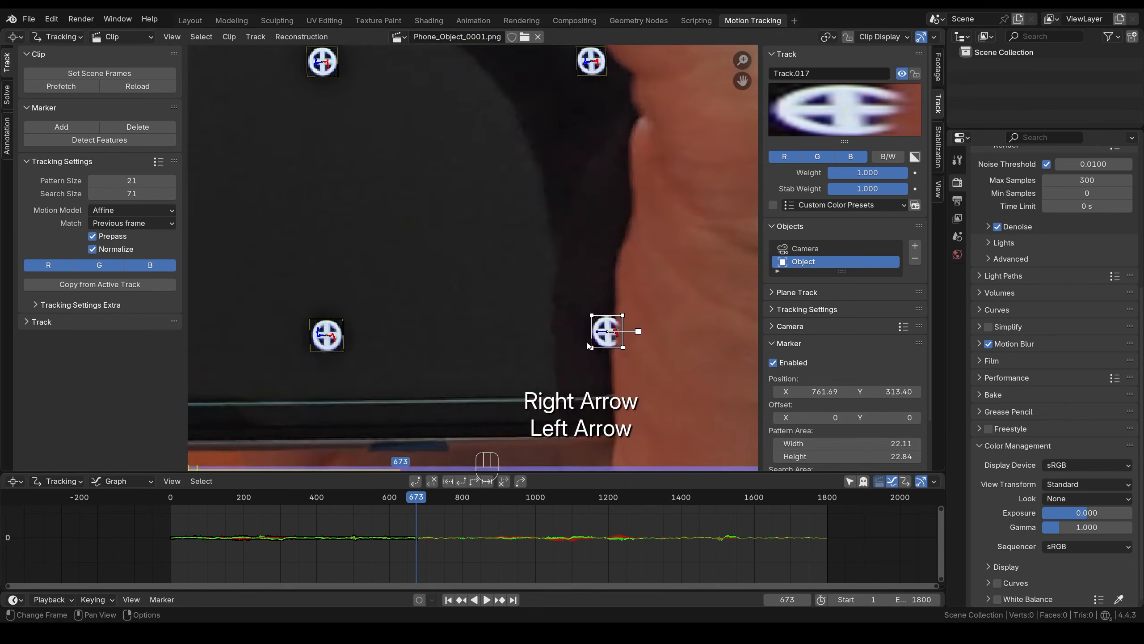
pyautogui.scroll(5, 588, 346)
pyautogui.press('Right')
pyautogui.press('Left')
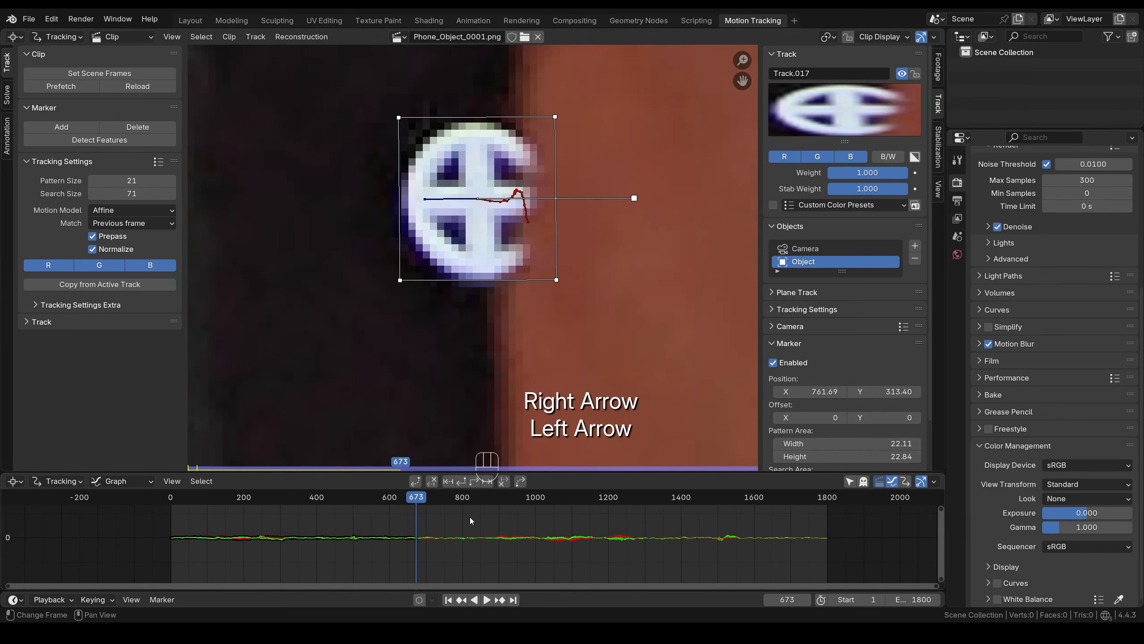
# - Clear Track.017's stale path and set its pattern Offset X to 198
pyautogui.click(505, 483)
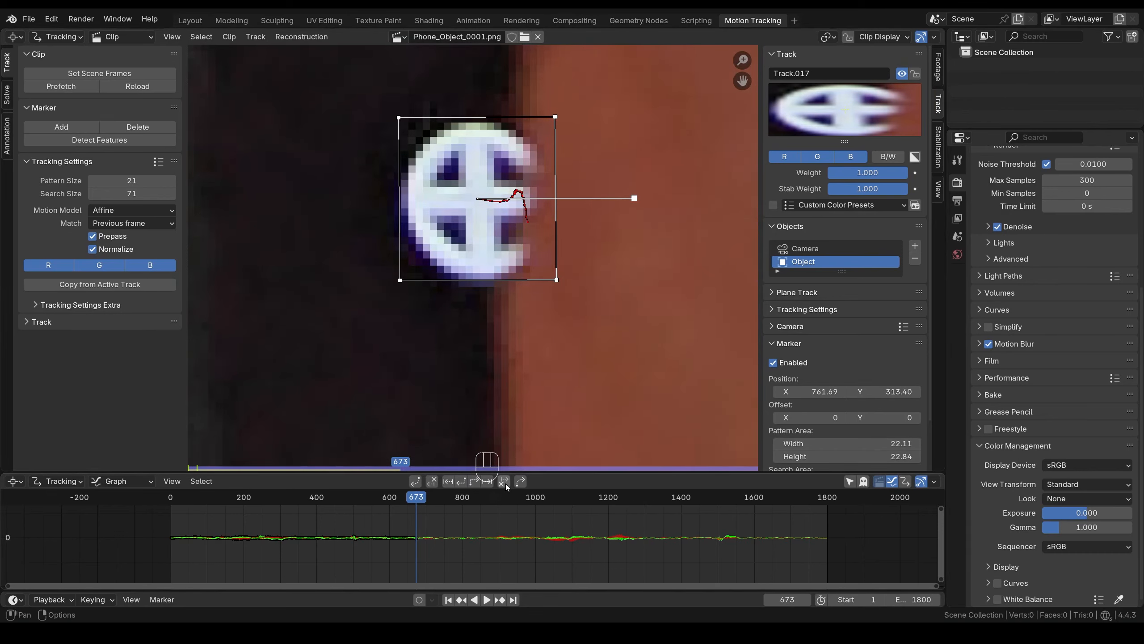
pyautogui.scroll(-10, 478, 202)
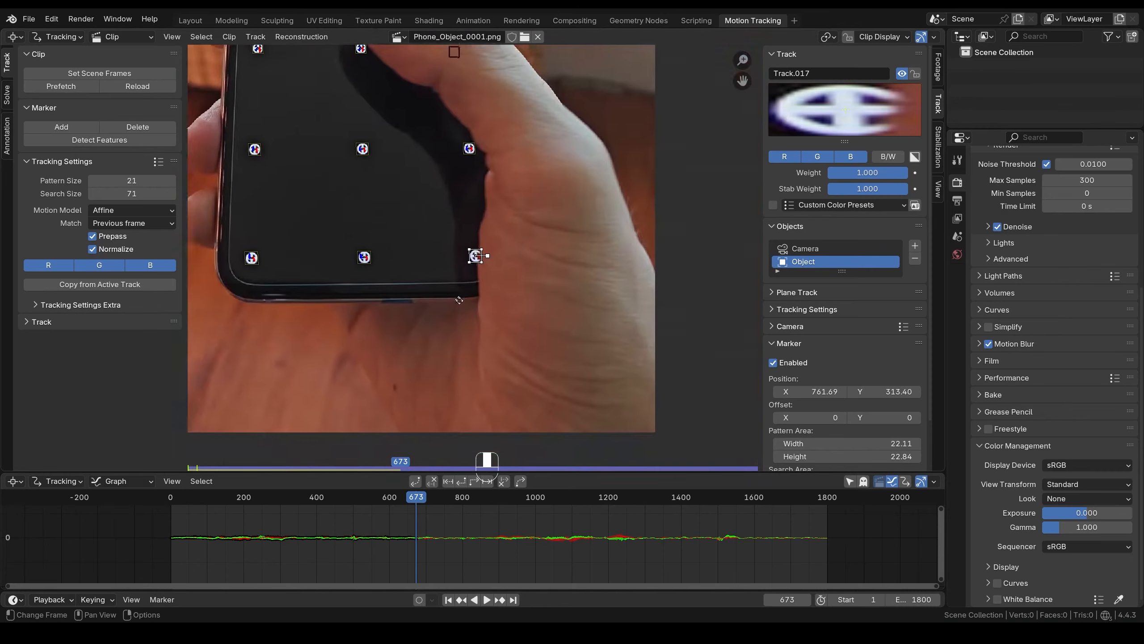
pyautogui.scroll(1, 508, 320)
pyautogui.moveTo(810, 418); pyautogui.dragTo(899, 418)
pyautogui.scroll(6, 406, 293)
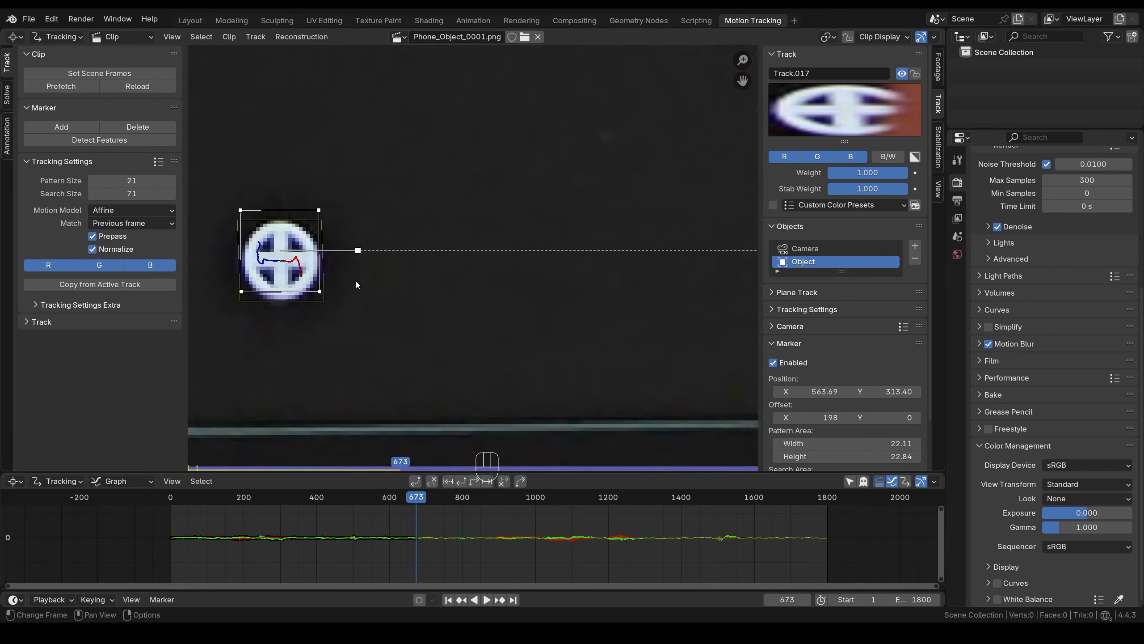
pyautogui.moveTo(356, 280); pyautogui.dragTo(468, 294, button='middle')
pyautogui.click(916, 419)
# - Track the marker past the thumb, reset the offset to 0, and track to frame 1800
pyautogui.scroll(-8, 435, 284)
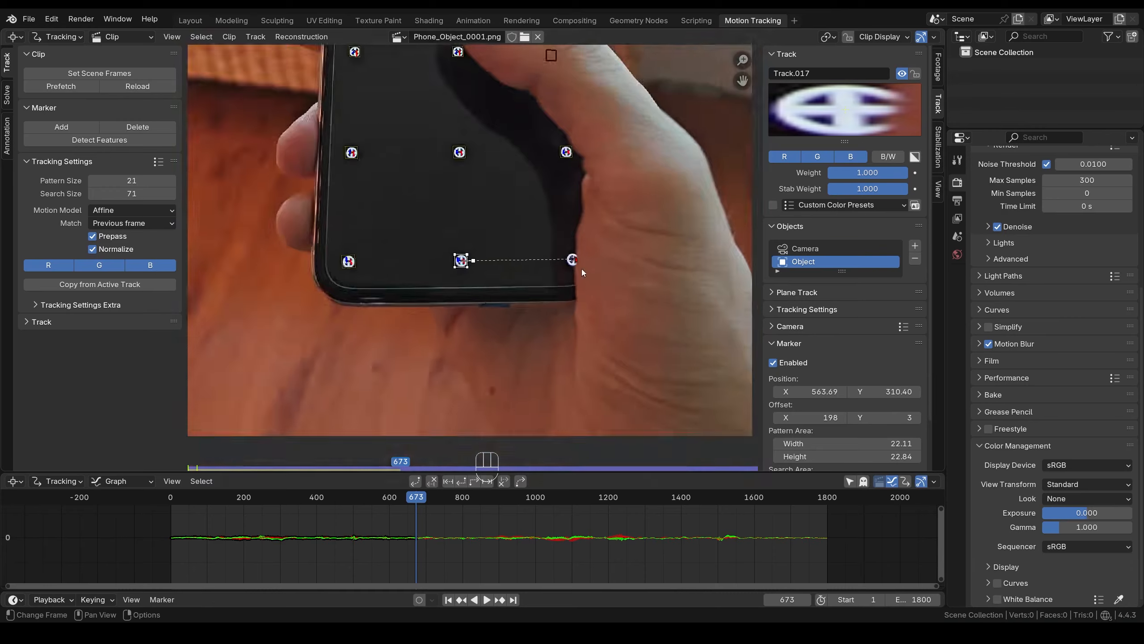
pyautogui.scroll(3, 434, 285)
pyautogui.hotkey('alt', 'Right')
pyautogui.hotkey('alt', 'Right')
pyautogui.hotkey('alt', 'Right')
pyautogui.hotkey('alt', 'Right')
pyautogui.hotkey('alt', 'Right')
pyautogui.hotkey('alt', 'Right')
pyautogui.hotkey('alt', 'Right')
pyautogui.hotkey('alt', 'Right')
pyautogui.hotkey('alt', 'Right')
pyautogui.hotkey('alt', 'Right')
pyautogui.hotkey('alt', 'Right')
pyautogui.hotkey('alt', 'Right')
pyautogui.hotkey('alt', 'Right')
pyautogui.hotkey('alt', 'Right')
pyautogui.hotkey('alt', 'Right')
pyautogui.hotkey('alt', 'Right')
pyautogui.hotkey('alt', 'Right')
pyautogui.hotkey('alt', 'Right')
pyautogui.hotkey('alt', 'Right')
pyautogui.hotkey('alt', 'Right')
pyautogui.hotkey('alt', 'Right')
pyautogui.hotkey('alt', 'Right')
pyautogui.hotkey('alt', 'Right')
pyautogui.hotkey('alt', 'Right')
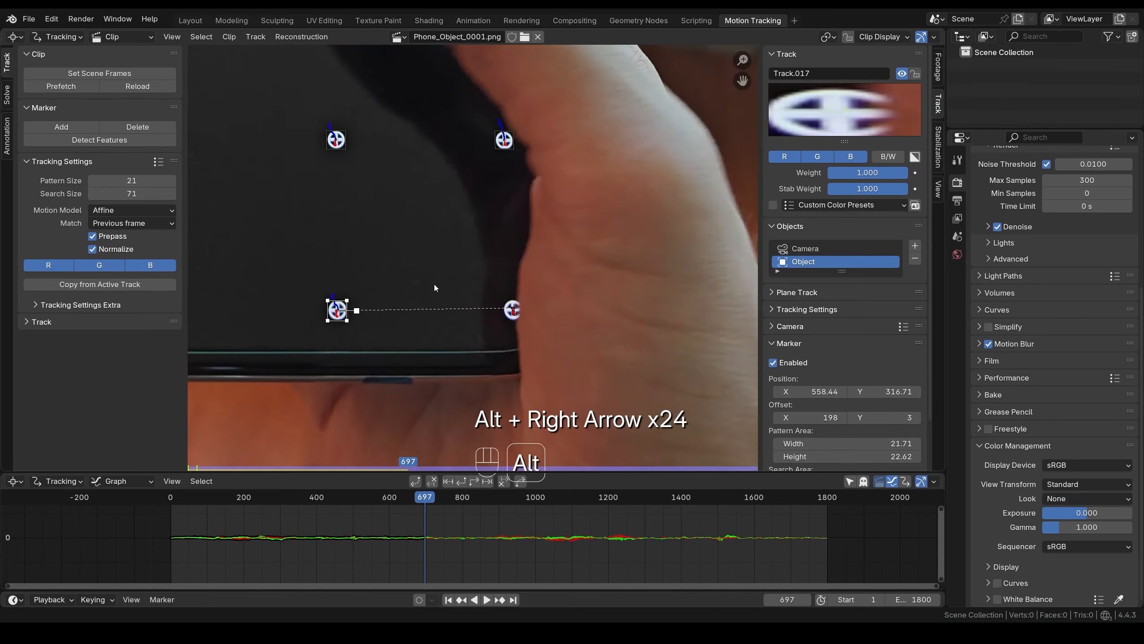
pyautogui.scroll(4, 509, 284)
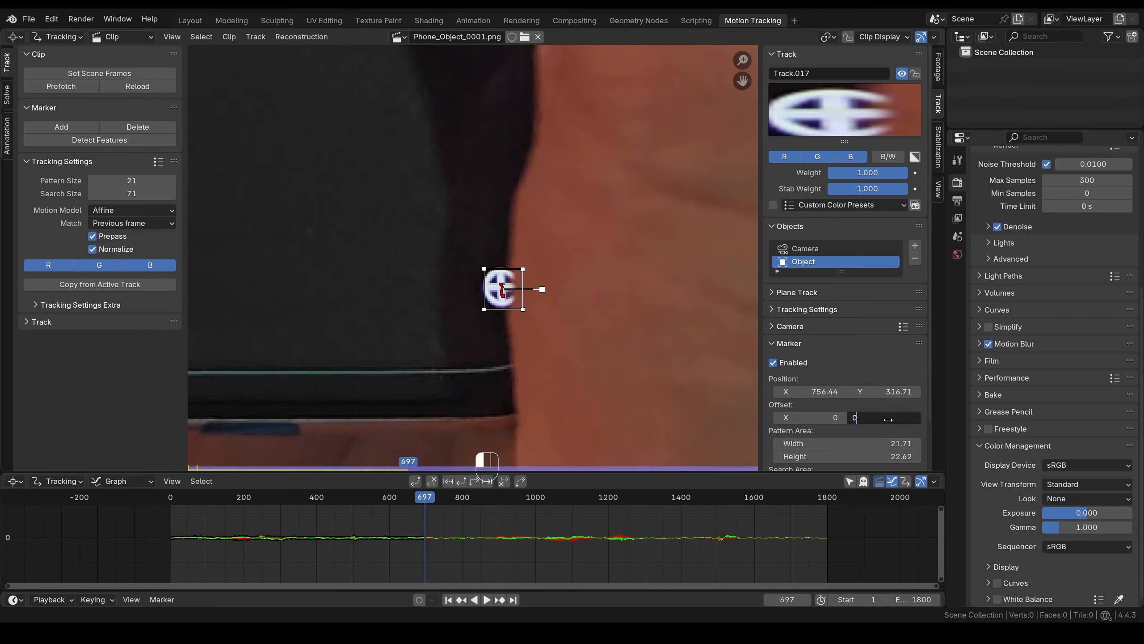
pyautogui.press('Return')
pyautogui.scroll(-6, 506, 249)
pyautogui.hotkey('ctrl', 't')
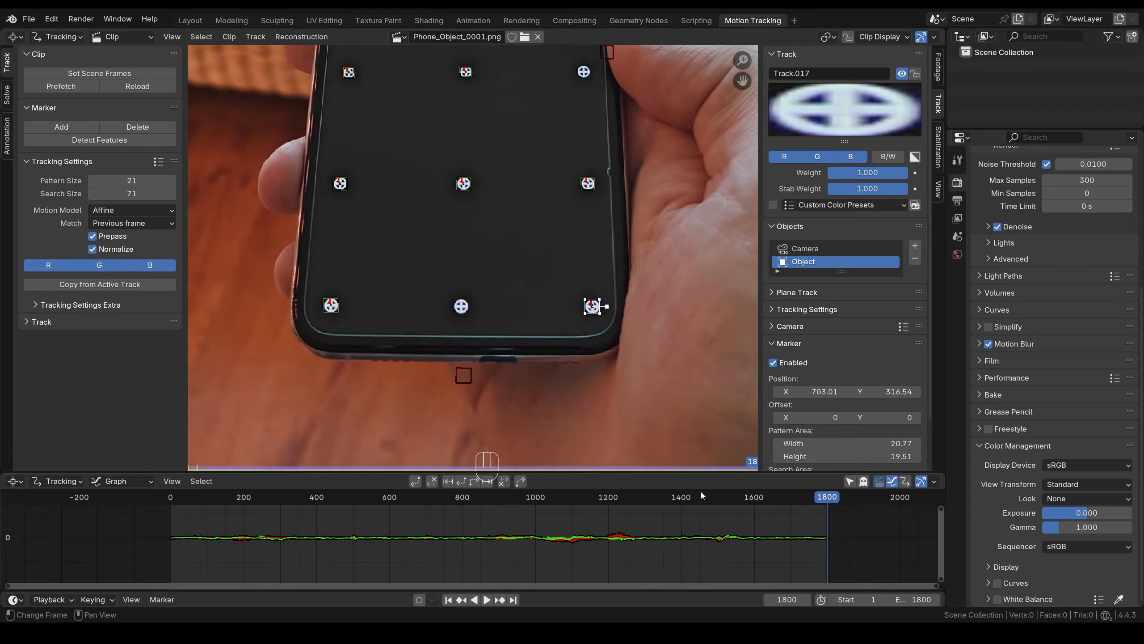
# - Select Track.016, the bottom-middle phone marker, and go to frame 1366, where tracking fails
pyautogui.moveTo(700, 489)
pyautogui.mouseDown()
pyautogui.moveTo(599, 503)
pyautogui.moveTo(396, 497)
pyautogui.moveTo(668, 503)
pyautogui.mouseUp()
pyautogui.click(489, 304)
pyautogui.press('Right')
pyautogui.scroll(9, 474, 379)
pyautogui.moveTo(474, 379); pyautogui.dragTo(474, 291, button='middle')
pyautogui.scroll(1, 476, 293)
pyautogui.press('Left')
pyautogui.press('Right')
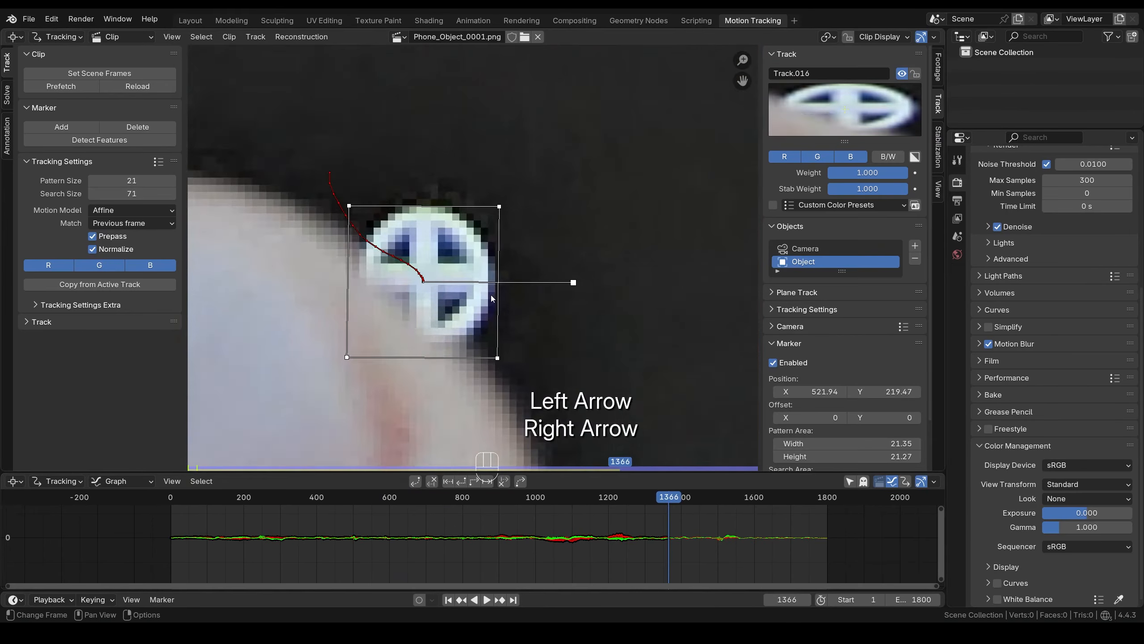
pyautogui.press('Right')
pyautogui.press('Left')
pyautogui.scroll(-10, 490, 296)
# - Offset Track.016's pattern onto the centre marker with Offset X -2 and Offset Y -174
pyautogui.moveTo(820, 416); pyautogui.dragTo(831, 415)
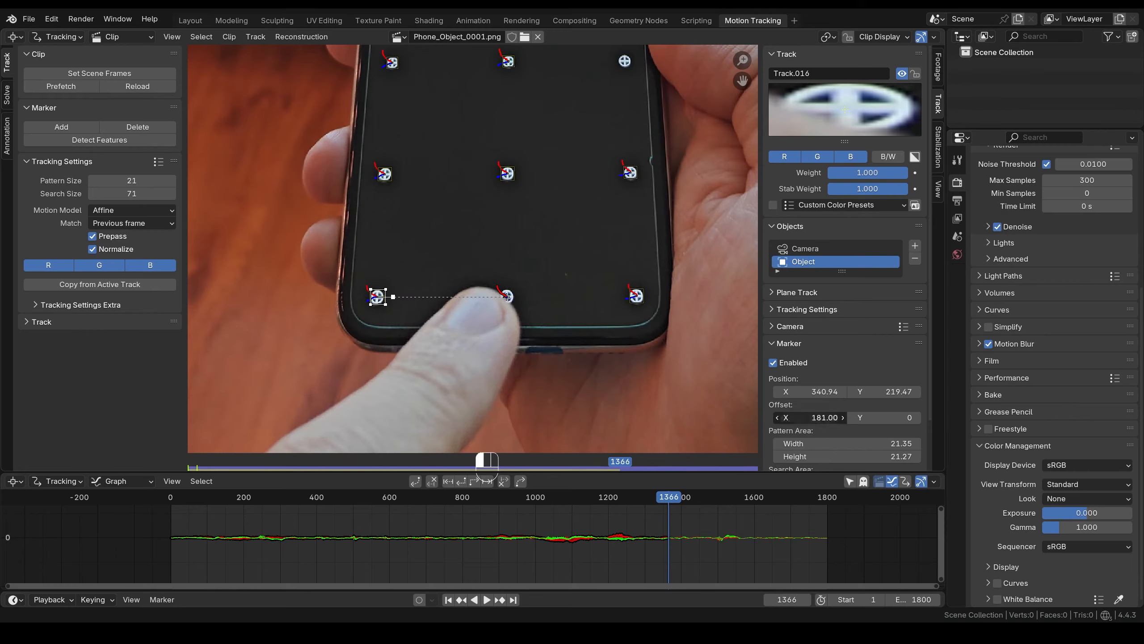
pyautogui.moveTo(828, 418); pyautogui.dragTo(804, 417)
pyautogui.scroll(3, 510, 205)
pyautogui.moveTo(509, 204); pyautogui.dragTo(483, 332, button='middle')
pyautogui.scroll(6, 499, 270)
pyautogui.moveTo(499, 270)
pyautogui.mouseDown(button='middle')
pyautogui.moveTo(542, 338)
pyautogui.moveTo(526, 277)
pyautogui.mouseUp(button='middle')
pyautogui.moveTo(826, 417); pyautogui.dragTo(826, 417)
pyautogui.moveTo(901, 416); pyautogui.dragTo(845, 421)
pyautogui.scroll(-5, 509, 308)
# - Track the marker forward to frame 1418, reset the offset to 0, 0, and realign it
pyautogui.hotkey('alt', 'Right')
pyautogui.hotkey('alt', 'Right')
pyautogui.hotkey('alt', 'Right')
pyautogui.hotkey('alt', 'Right')
pyautogui.hotkey('alt', 'Right')
pyautogui.hotkey('alt', 'Right')
pyautogui.hotkey('alt', 'Right')
pyautogui.hotkey('alt', 'Right')
pyautogui.hotkey('alt', 'Right')
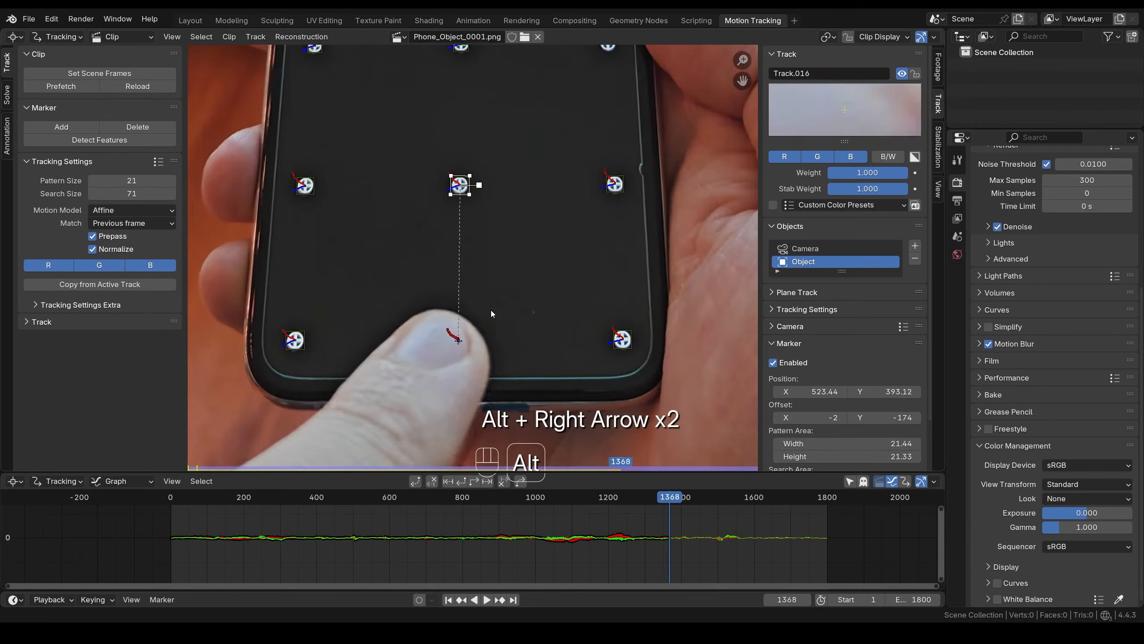
pyautogui.hotkey('alt', 'Right')
pyautogui.hotkey('alt', 'Right')
pyautogui.hotkey('alt', 'Right')
pyautogui.hotkey('alt', 'Right')
pyautogui.hotkey('alt', 'Right')
pyautogui.hotkey('alt', 'Right')
pyautogui.hotkey('alt', 'Right')
pyautogui.hotkey('alt', 'Right')
pyautogui.hotkey('alt', 'Right')
pyautogui.hotkey('alt', 'Right')
pyautogui.hotkey('alt', 'Right')
pyautogui.hotkey('alt', 'Right')
pyautogui.hotkey('alt', 'Right')
pyautogui.hotkey('alt', 'Right')
pyautogui.hotkey('alt', 'Right')
pyautogui.hotkey('alt', 'Right')
pyautogui.hotkey('alt', 'Right')
pyautogui.hotkey('alt', 'Right')
pyautogui.hotkey('alt', 'Right')
pyautogui.hotkey('alt', 'Right')
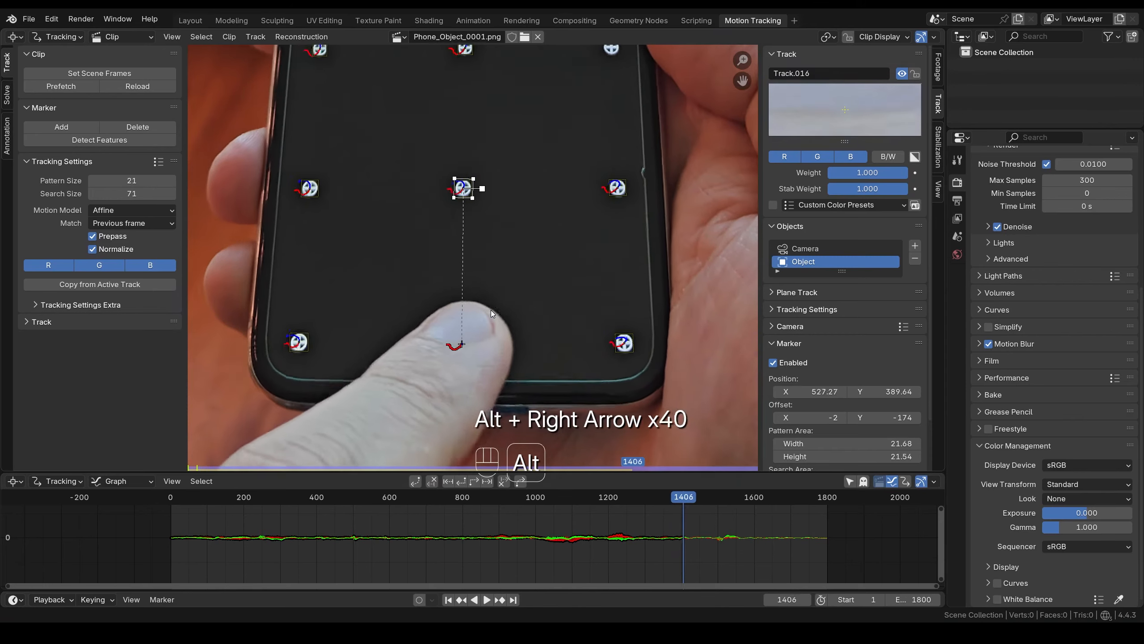
pyautogui.hotkey('alt', 'Right')
pyautogui.hotkey('alt', 'Right')
pyautogui.press('BackSpace')
pyautogui.press('BackSpace')
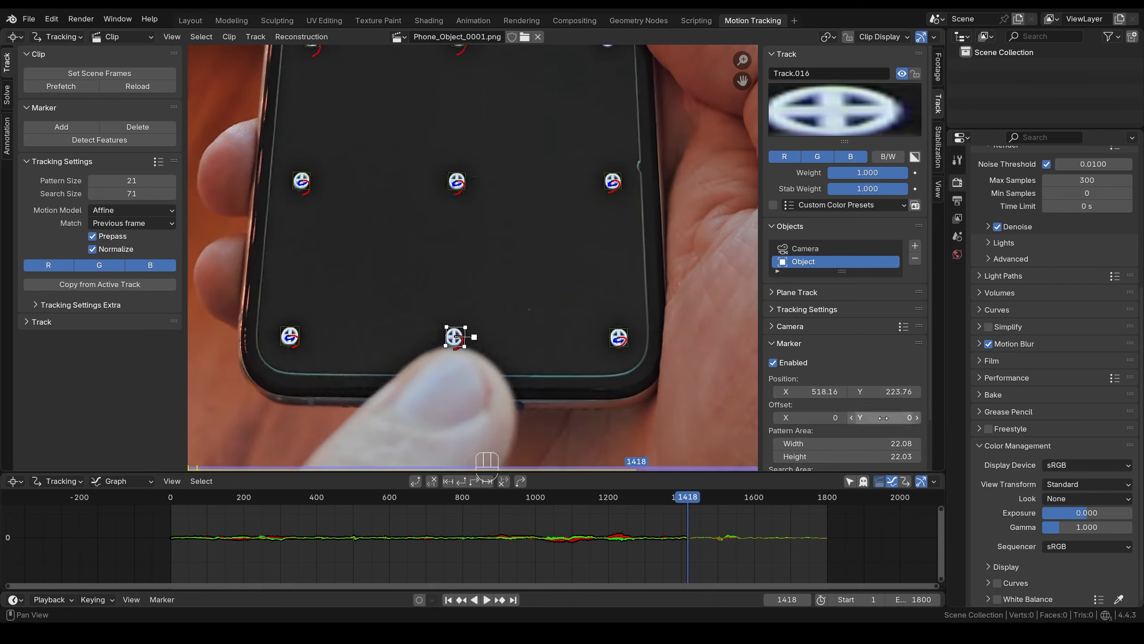
pyautogui.scroll(7, 460, 358)
pyautogui.press('g')
pyautogui.click(465, 249)
pyautogui.scroll(-3, 468, 254)
# - Track Track.016 through to frame 1800 and scrub back to review the tracked markers
pyautogui.hotkey('ctrl', 't')
pyautogui.scroll(-7, 469, 256)
pyautogui.moveTo(494, 218); pyautogui.dragTo(493, 274, button='middle')
pyautogui.moveTo(590, 497)
pyautogui.mouseDown()
pyautogui.moveTo(443, 497)
pyautogui.moveTo(690, 505)
pyautogui.mouseUp()
pyautogui.scroll(-1, 568, 169)
pyautogui.moveTo(568, 169); pyautogui.dragTo(520, 254, button='middle')
# - Select Track.011 and scrub forward from frame 340 to where its tracking fails, near frame 368
pyautogui.click(510, 207)
pyautogui.moveTo(666, 498); pyautogui.dragTo(298, 501)
pyautogui.scroll(4, 609, 276)
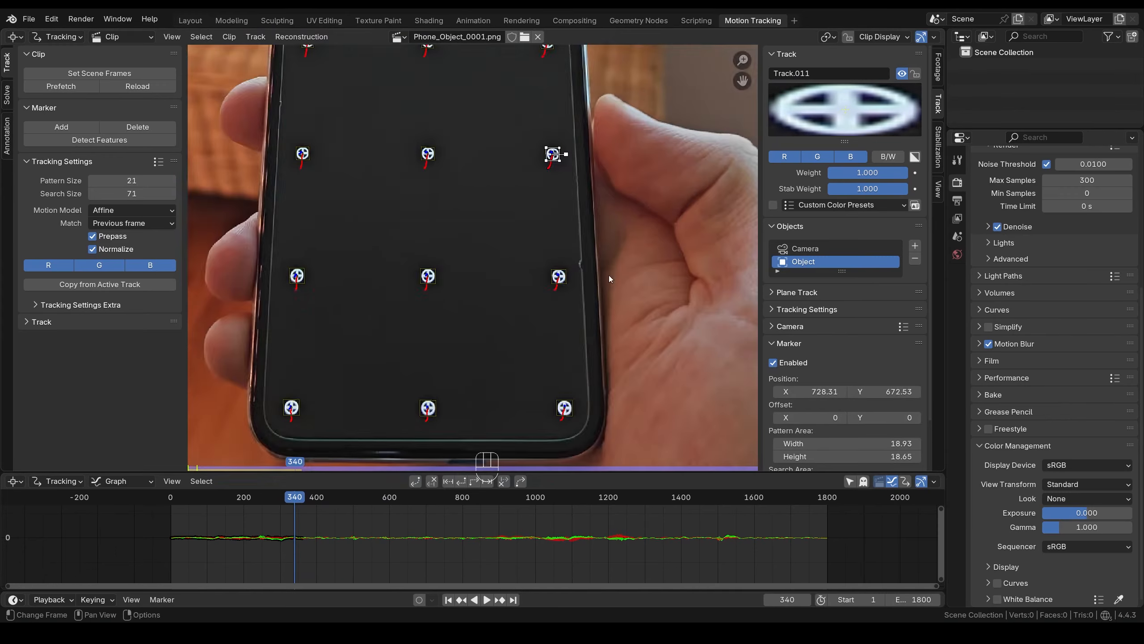
pyautogui.moveTo(609, 276); pyautogui.dragTo(490, 364, button='middle')
pyautogui.moveTo(305, 499)
pyautogui.mouseDown()
pyautogui.moveTo(326, 501)
pyautogui.moveTo(295, 502)
pyautogui.moveTo(396, 505)
pyautogui.moveTo(302, 508)
pyautogui.mouseUp()
pyautogui.press('Right')
pyautogui.press('Right')
pyautogui.press('Right')
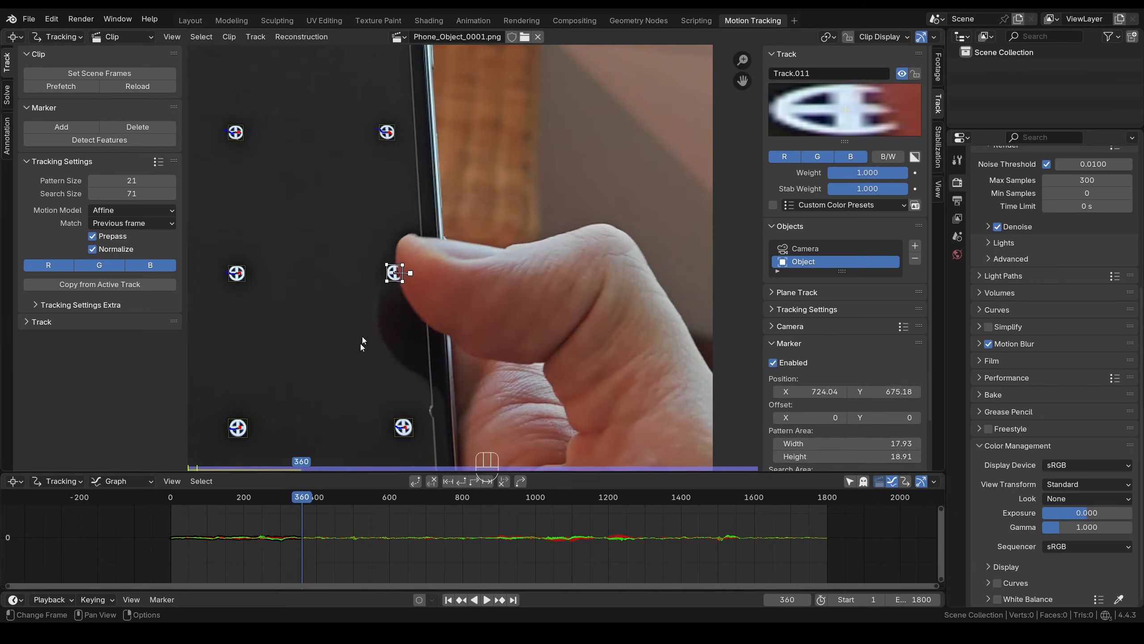
pyautogui.press('Right')
pyautogui.press('Right')
pyautogui.press('Right')
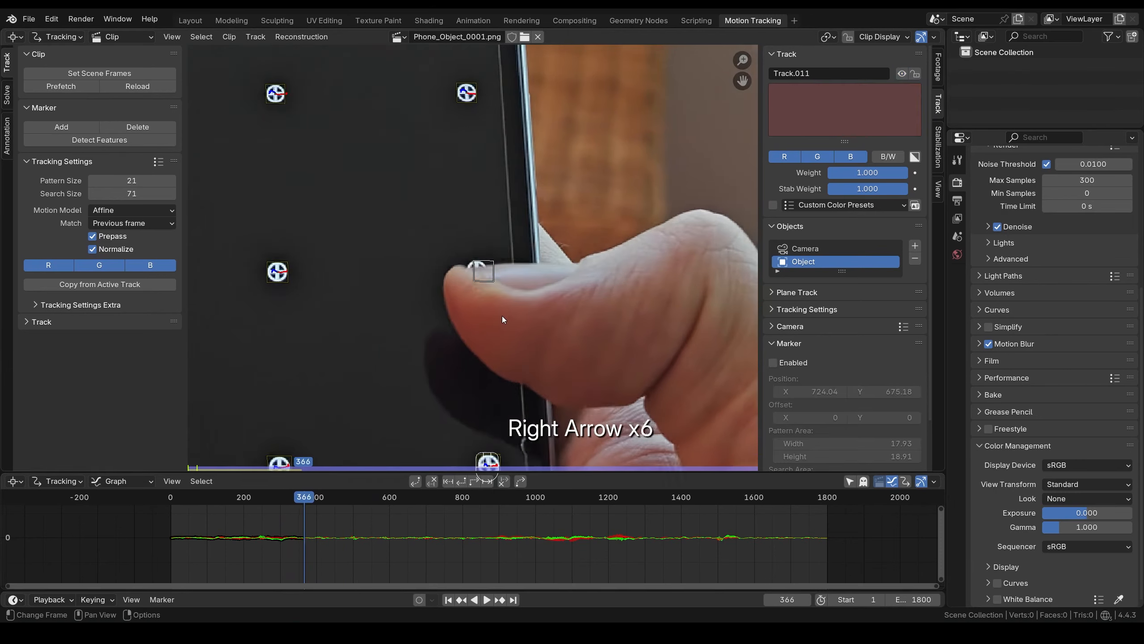
pyautogui.press('Right')
pyautogui.press('Right')
pyautogui.scroll(3, 531, 320)
pyautogui.press('Right')
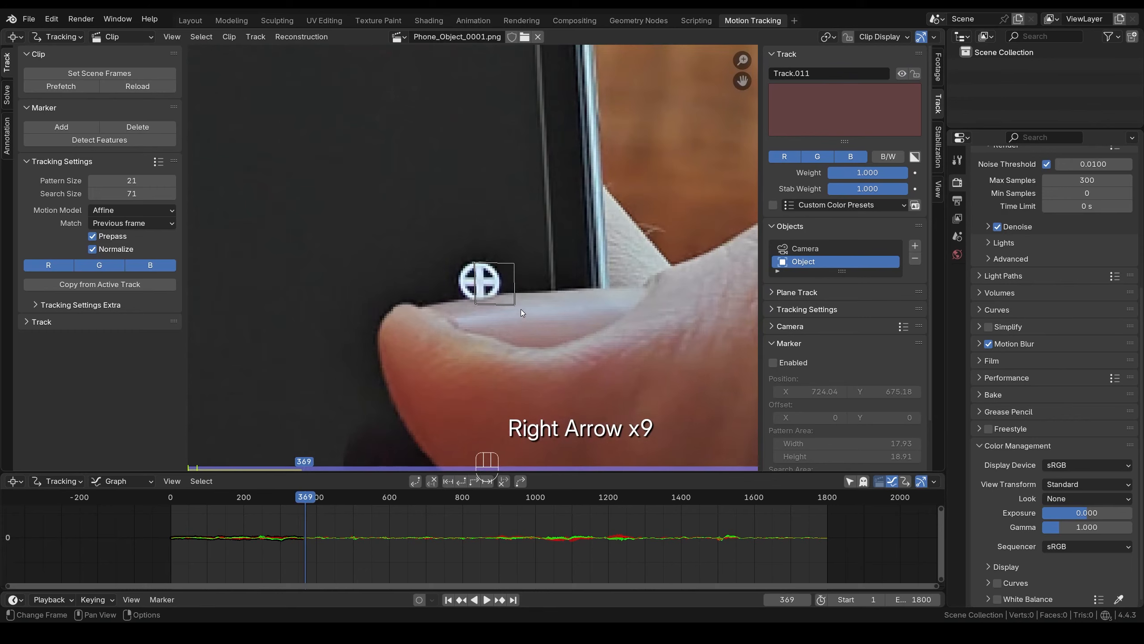
pyautogui.press('Left')
pyautogui.scroll(2, 522, 307)
# - Re-place Track.011 on its dot and track it forward to frame 405
pyautogui.press('g')
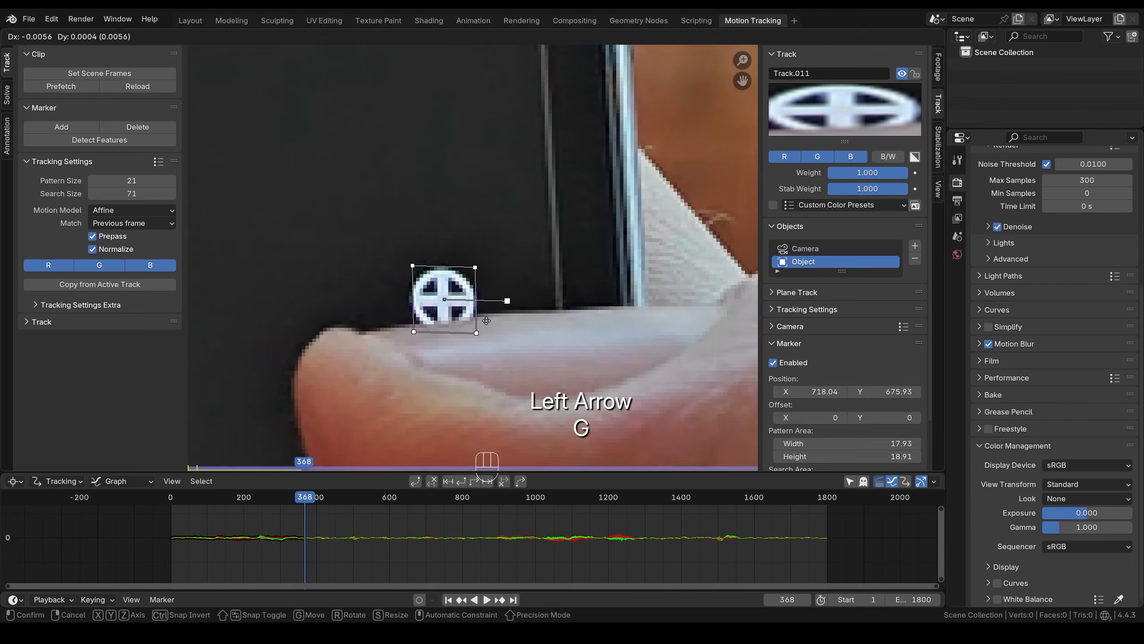
pyautogui.click(486, 321)
pyautogui.hotkey('alt', 'Right')
pyautogui.hotkey('alt', 'Right')
pyautogui.hotkey('alt', 'Right')
pyautogui.hotkey('alt', 'Right')
pyautogui.hotkey('alt', 'Right')
pyautogui.hotkey('alt', 'Right')
pyautogui.hotkey('alt', 'Right')
pyautogui.hotkey('alt', 'Right')
pyautogui.hotkey('alt', 'Right')
pyautogui.hotkey('alt', 'Right')
pyautogui.hotkey('alt', 'Right')
pyautogui.hotkey('alt', 'Right')
pyautogui.hotkey('alt', 'Right')
pyautogui.hotkey('alt', 'Right')
pyautogui.hotkey('alt', 'Right')
pyautogui.hotkey('alt', 'Right')
pyautogui.hotkey('alt', 'Right')
pyautogui.hotkey('alt', 'Right')
pyautogui.hotkey('alt', 'Right')
pyautogui.hotkey('alt', 'Right')
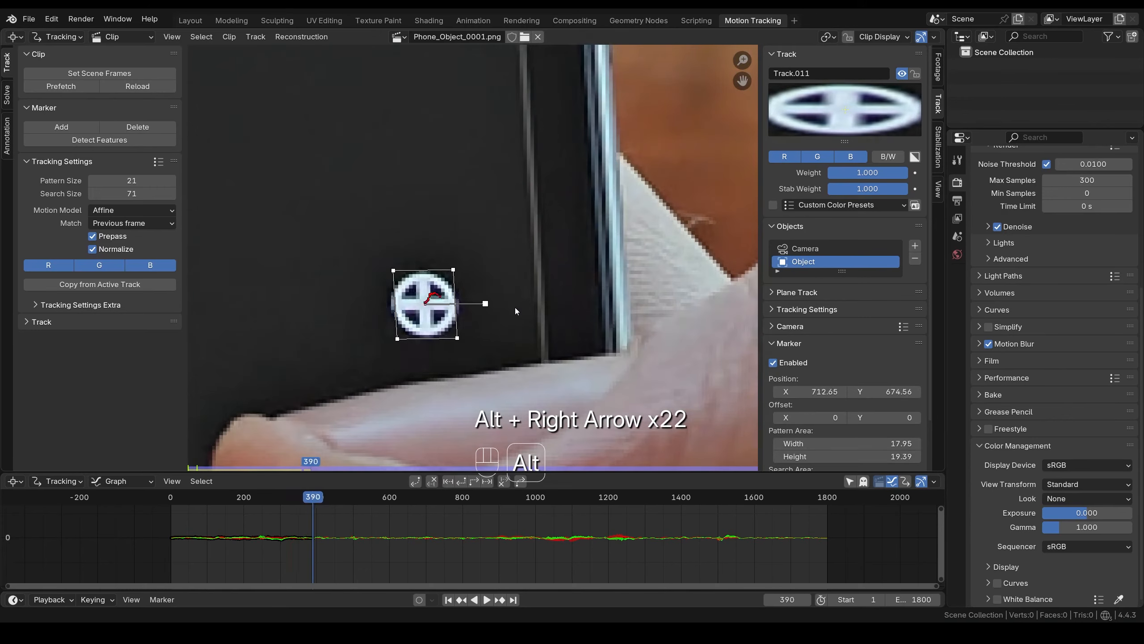
pyautogui.hotkey('alt', 'Right')
pyautogui.hotkey('alt', 'Right')
pyautogui.hotkey('alt', 'Right')
pyautogui.hotkey('alt', 'Right')
pyautogui.hotkey('alt', 'Right')
pyautogui.hotkey('alt', 'Right')
pyautogui.hotkey('alt', 'Right')
pyautogui.hotkey('alt', 'Right')
pyautogui.hotkey('alt', 'Right')
pyautogui.hotkey('alt', 'Right')
pyautogui.hotkey('alt', 'Right')
pyautogui.hotkey('alt', 'Right')
pyautogui.hotkey('alt', 'Right')
pyautogui.hotkey('alt', 'Right')
pyautogui.hotkey('alt', 'Right')
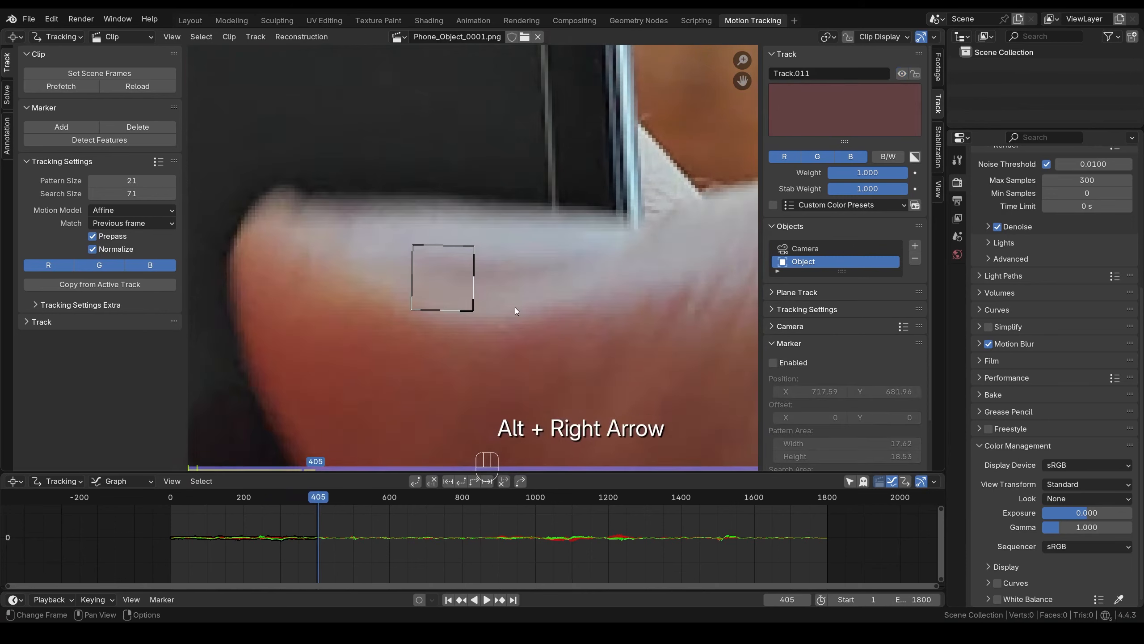
# - Resize Track.011's pattern area, re-centre it on the dot, and track it forward automatically
pyautogui.press('Right')
pyautogui.press('Right')
pyautogui.press('Right')
pyautogui.scroll(2, 515, 308)
pyautogui.press('g')
pyautogui.press('s')
pyautogui.click(535, 301)
pyautogui.press('g')
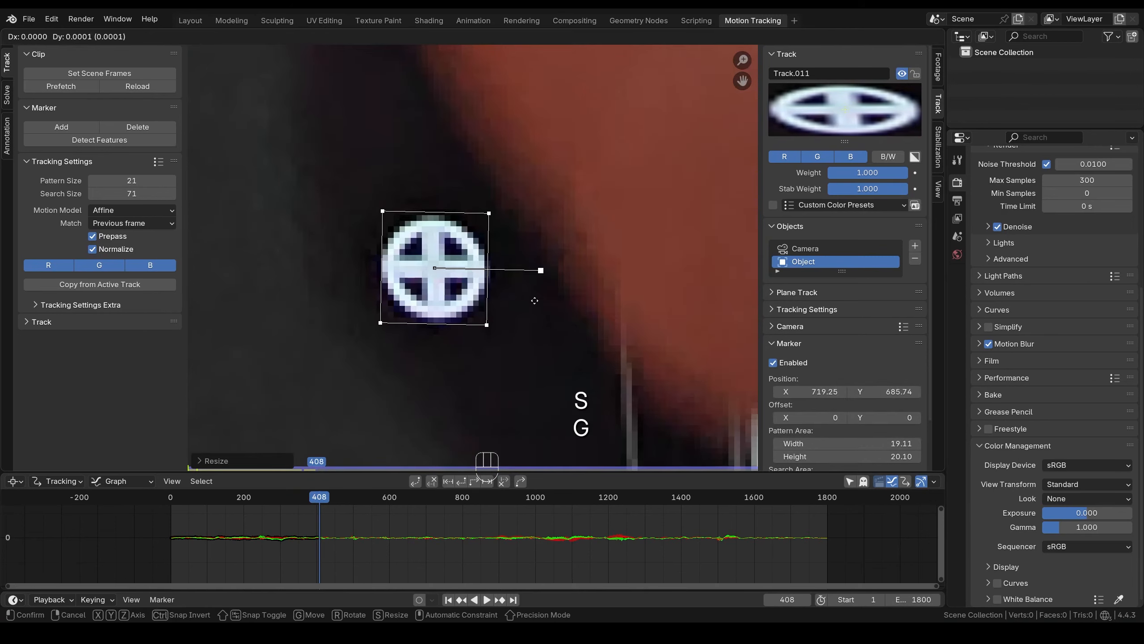
pyautogui.click(496, 288)
pyautogui.scroll(-3, 496, 288)
pyautogui.hotkey('ctrl', 't')
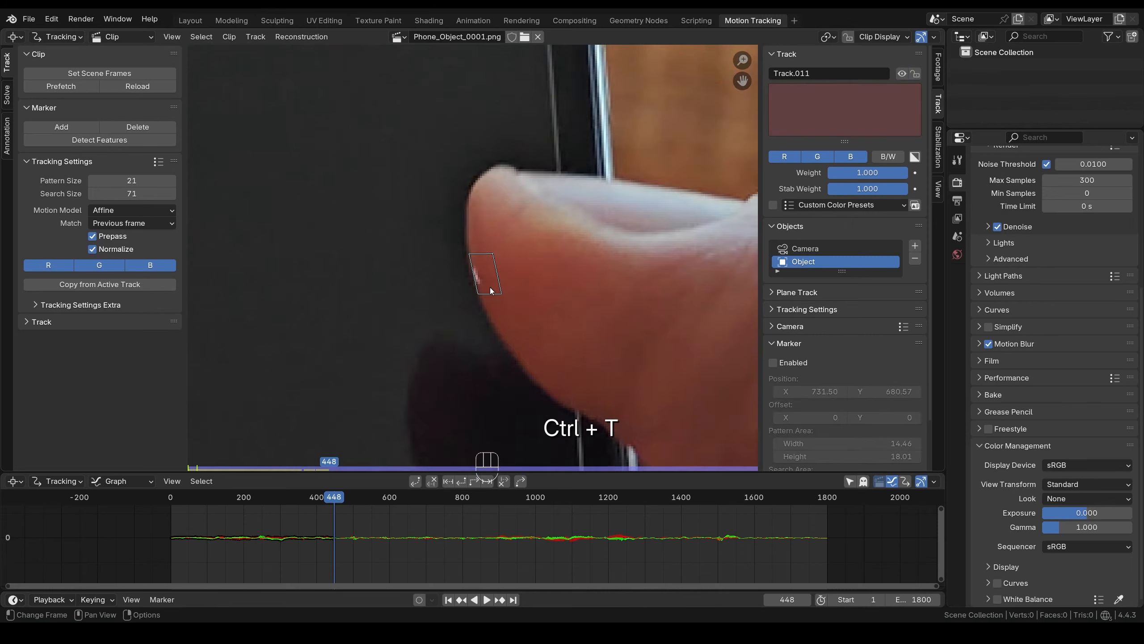
# - Step back and forth around frames 445–446 to inspect where Track.011 drifts
pyautogui.press('Left')
pyautogui.press('Left')
pyautogui.scroll(4, 596, 350)
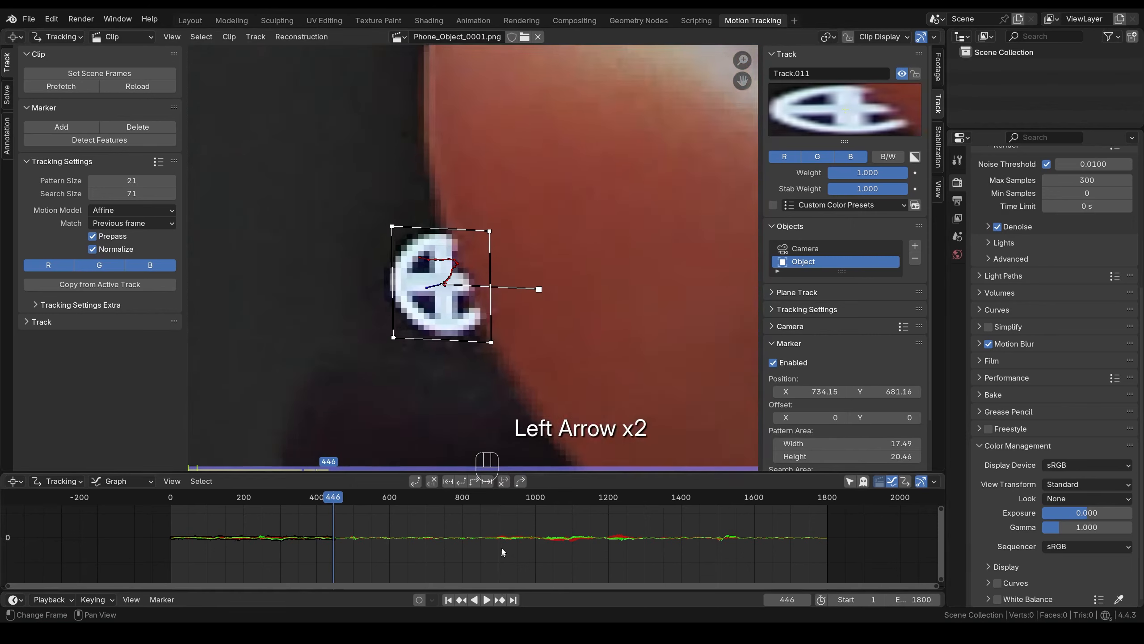
pyautogui.press('Left')
pyautogui.press('Left')
pyautogui.press('Right')
pyautogui.press('Right')
pyautogui.press('Right')
pyautogui.press('Left')
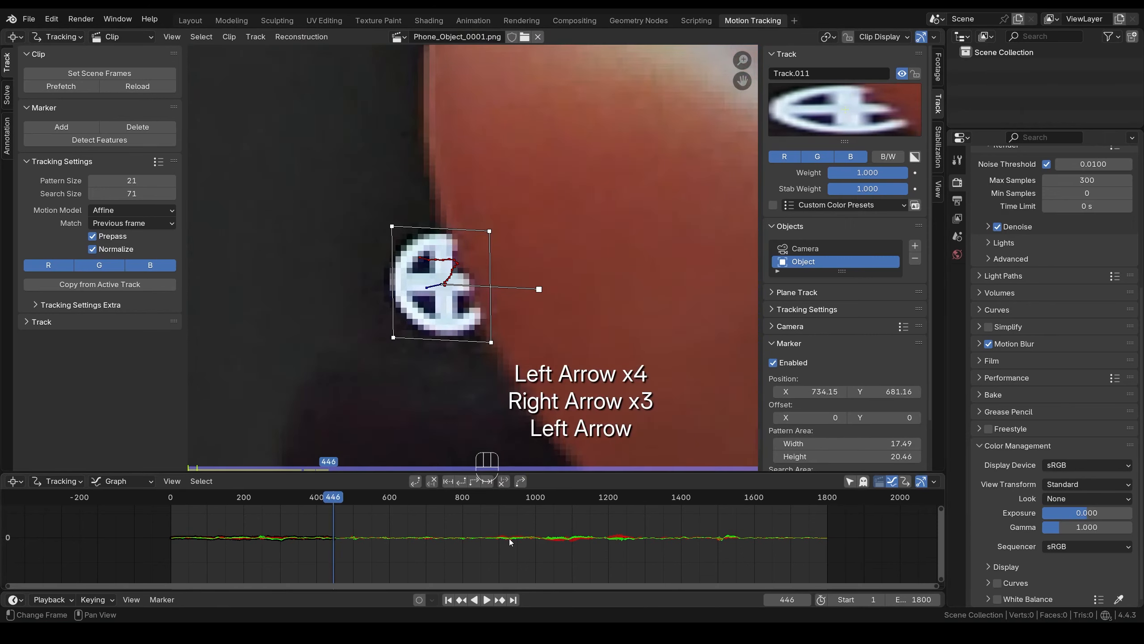
pyautogui.press('Left')
pyautogui.press('Right')
pyautogui.press('Left')
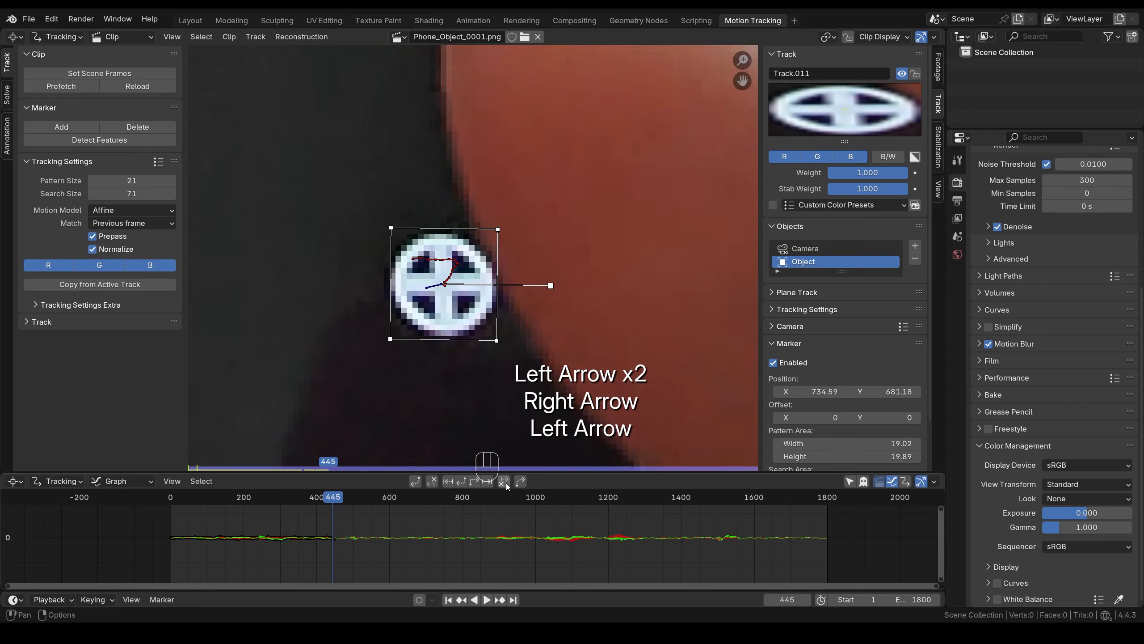
# - Re-place Track.011 and keep tracking it past frame 455, checking its fit frame by frame
pyautogui.press('Right')
pyautogui.press('Right')
pyautogui.press('Right')
pyautogui.scroll(-2, 388, 508)
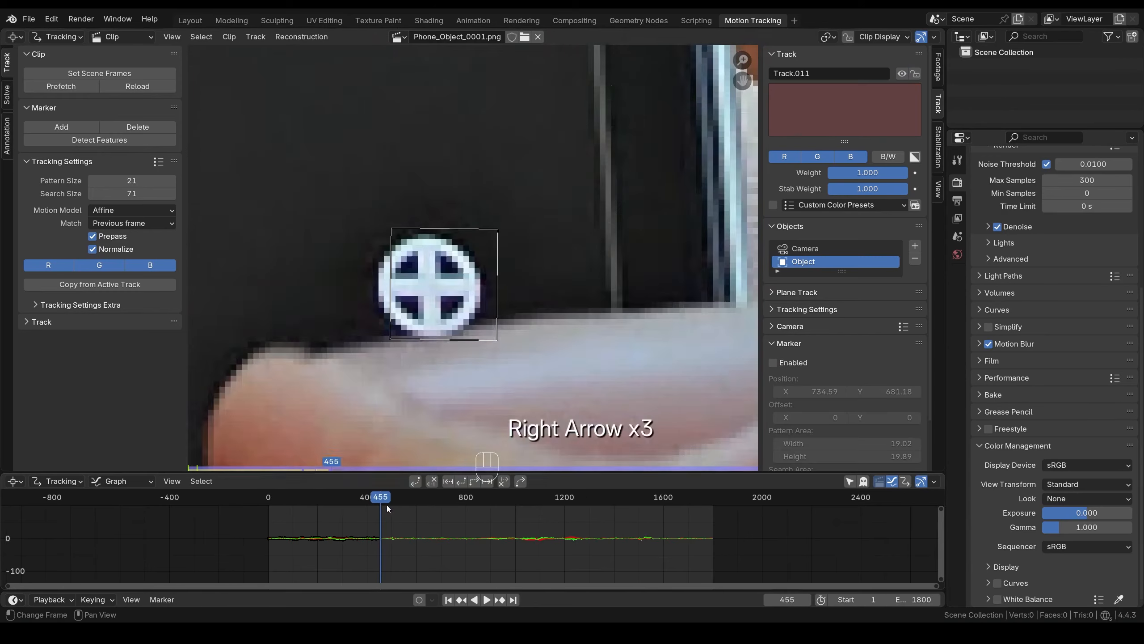
pyautogui.press('g')
pyautogui.scroll(-4, 455, 279)
pyautogui.hotkey('ctrl', 't')
pyautogui.press('Left')
pyautogui.press('Right')
pyautogui.press('Left')
pyautogui.press('Right')
pyautogui.press('Right')
pyautogui.press('Right')
pyautogui.press('Right')
pyautogui.press('g')
pyautogui.hotkey('ctrl', 't')
pyautogui.press('Left')
pyautogui.press('Left')
pyautogui.press('Left')
pyautogui.press('Right')
pyautogui.press('Right')
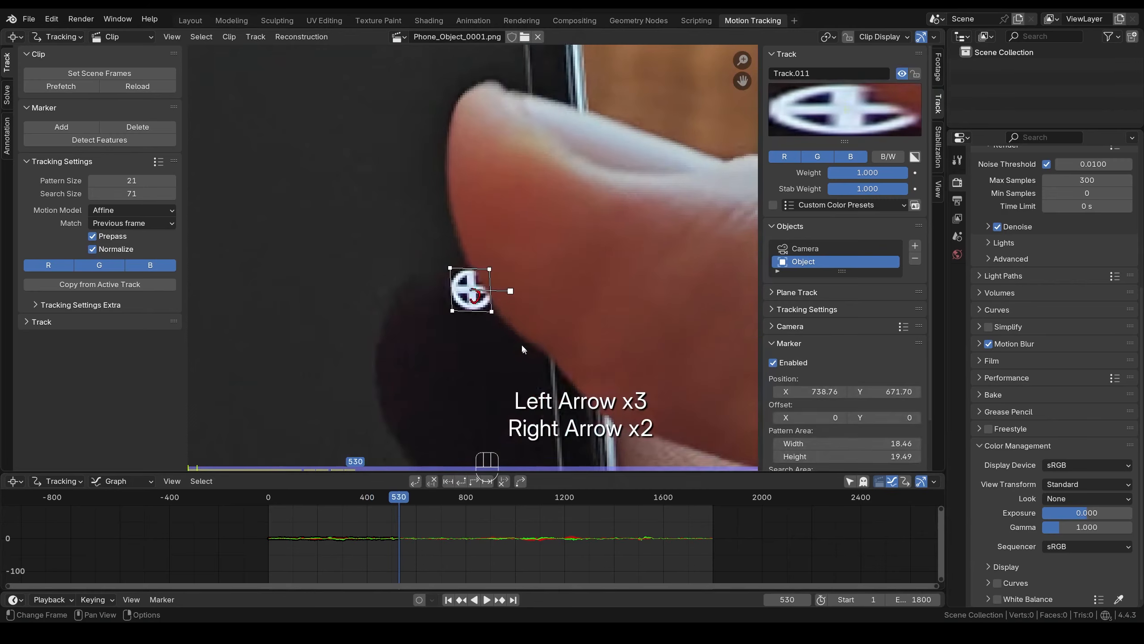
pyautogui.press('Right')
pyautogui.press('Left')
pyautogui.press('Right')
# - Disable Track.011 where the thumb hides its dot, then re-place it where the dot reappears
pyautogui.press('Right')
pyautogui.press('Right')
pyautogui.press('Right')
pyautogui.press('Right')
pyautogui.press('Right')
pyautogui.press('Right')
pyautogui.press('Right')
pyautogui.press('Right')
pyautogui.press('Right')
pyautogui.press('Right')
pyautogui.press('Left')
pyautogui.hotkey('ctrl', 't')
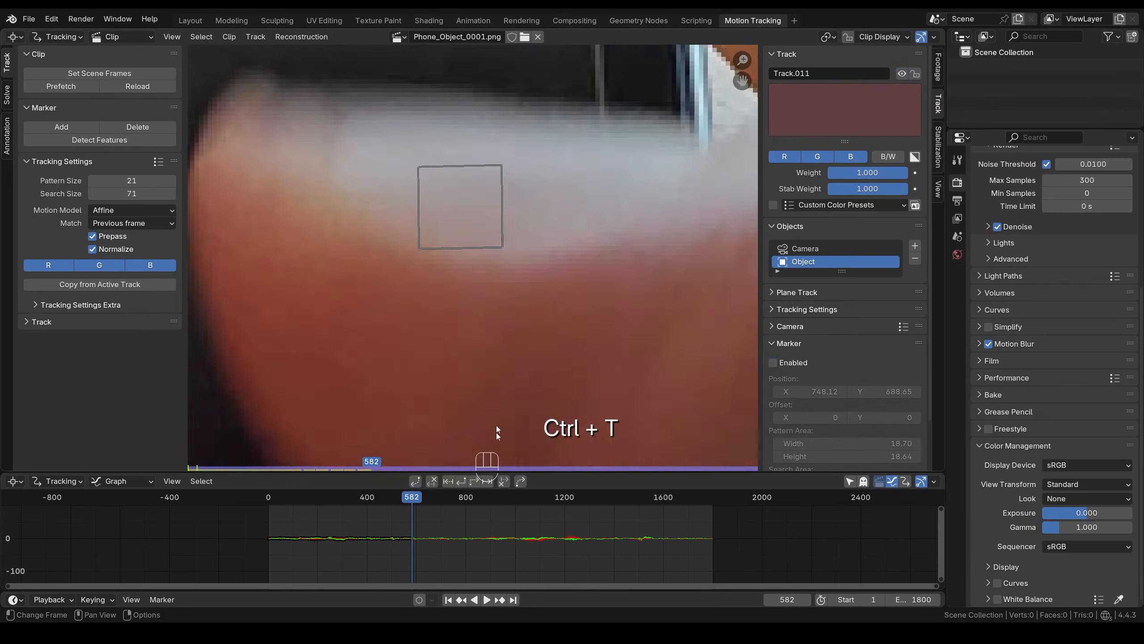
pyautogui.press('Right')
pyautogui.press('Right')
pyautogui.press('Right')
pyautogui.press('Right')
pyautogui.press('Right')
# - Resize and re-place Track.011 on its target and continue tracking it forward
pyautogui.press('Left')
pyautogui.press('Left')
pyautogui.press('Right')
pyautogui.scroll(-5, 473, 255)
pyautogui.press('g')
pyautogui.scroll(4, 477, 238)
pyautogui.press('s')
pyautogui.hotkey('ctrl', 't')
pyautogui.press('Left')
pyautogui.press('Right')
pyautogui.press('Left')
pyautogui.press('Right')
pyautogui.press('Right')
pyautogui.press('Right')
pyautogui.press('Right')
pyautogui.press('Right')
pyautogui.press('Right')
pyautogui.press('Right')
pyautogui.press('Right')
pyautogui.press('Right')
pyautogui.press('Right')
pyautogui.press('Right')
pyautogui.press('Right')
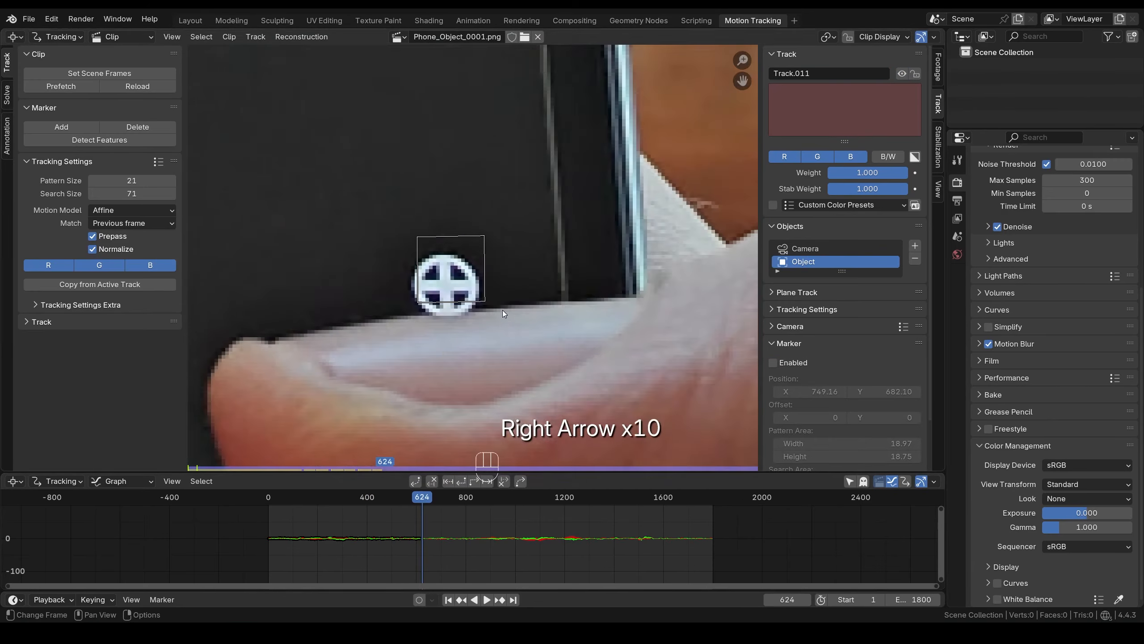
pyautogui.press('g')
pyautogui.hotkey('ctrl', 't')
# - Stretch Track.011 vertically to fit the shifted target and keep it disabled through frame 699
pyautogui.press('Left')
pyautogui.press('Left')
pyautogui.press('Left')
pyautogui.press('Right')
pyautogui.press('Left')
pyautogui.press('Right')
pyautogui.press('Right')
pyautogui.press('Right')
pyautogui.press('Right')
pyautogui.press('Right')
pyautogui.press('Right')
pyautogui.press('Right')
pyautogui.press('Right')
pyautogui.press('Right')
pyautogui.press('Right')
pyautogui.press('Right')
pyautogui.press('Right')
pyautogui.press('Right')
pyautogui.press('Right')
pyautogui.press('Right')
pyautogui.press('Right')
pyautogui.press('Right')
pyautogui.press('Right')
pyautogui.press('Right')
pyautogui.press('Right')
pyautogui.press('Right')
pyautogui.press('Right')
pyautogui.press('Right')
pyautogui.press('Right')
pyautogui.press('Right')
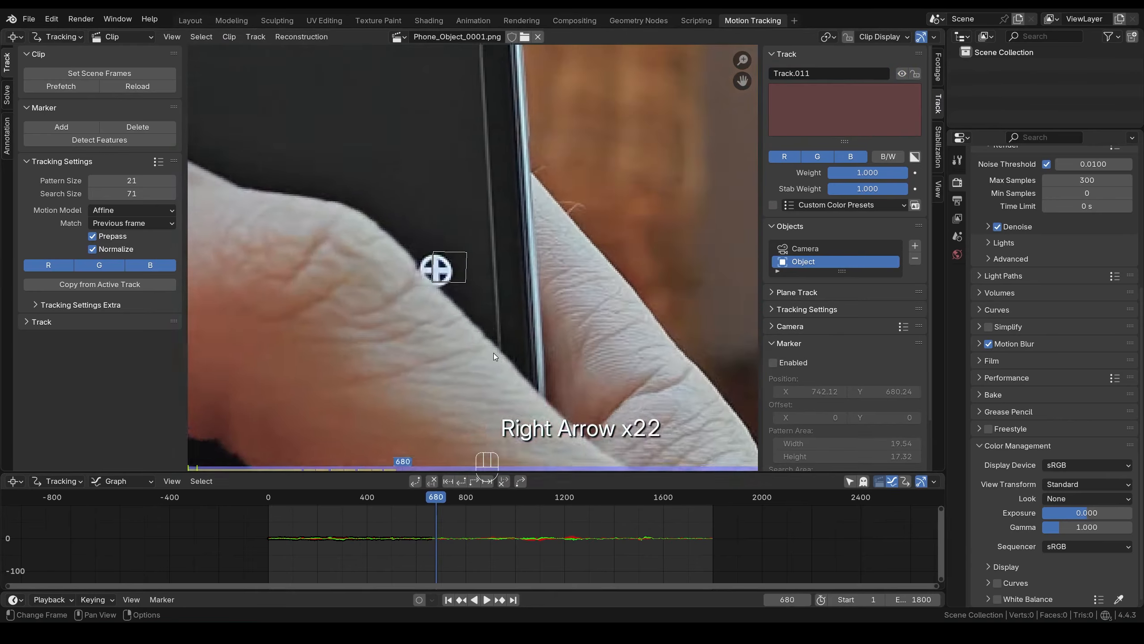
pyautogui.scroll(4, 494, 353)
pyautogui.press('g')
pyautogui.press('s')
pyautogui.press('y')
pyautogui.click(501, 343)
pyautogui.scroll(-2, 467, 329)
pyautogui.hotkey('alt', 'Right')
pyautogui.hotkey('alt', 'Right')
pyautogui.hotkey('alt', 'Right')
pyautogui.hotkey('alt', 'Right')
pyautogui.hotkey('alt', 'Right')
pyautogui.hotkey('alt', 'Right')
pyautogui.hotkey('alt', 'Right')
pyautogui.hotkey('alt', 'Right')
pyautogui.hotkey('alt', 'Right')
pyautogui.hotkey('alt', 'Right')
pyautogui.hotkey('alt', 'Right')
pyautogui.hotkey('alt', 'Right')
pyautogui.hotkey('alt', 'Right')
pyautogui.hotkey('alt', 'Right')
pyautogui.press('Left')
pyautogui.press('Right')
pyautogui.press('Left')
pyautogui.click(441, 498)
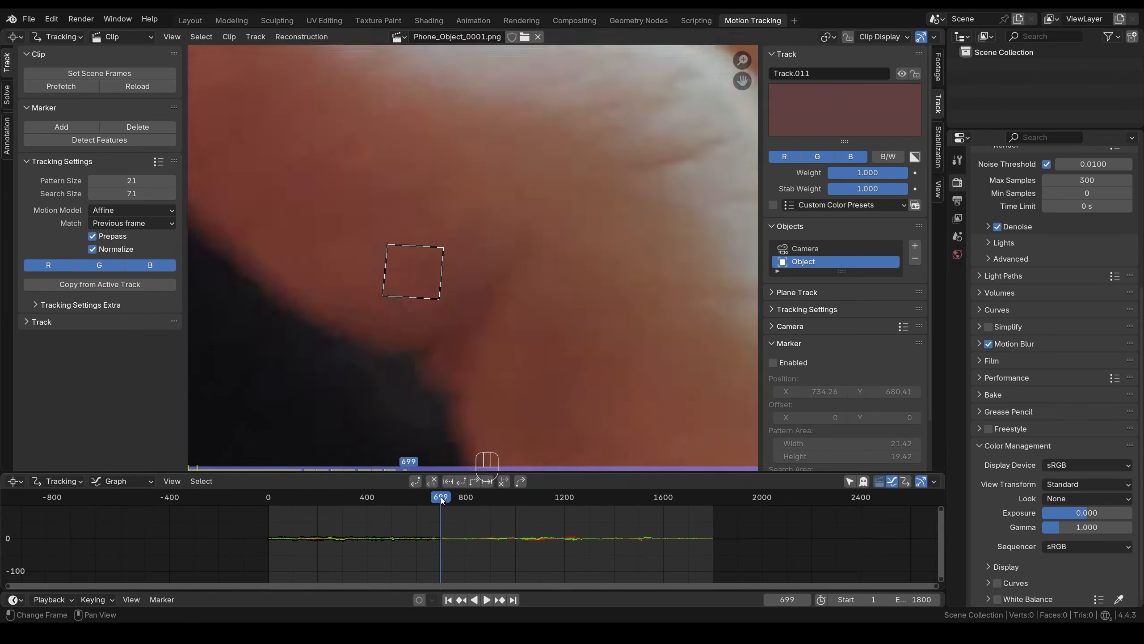
pyautogui.press('Left')
pyautogui.press('Right')
# - Re-enable Track.011 where its dot returns, track it to the clip's end, and check the result
pyautogui.press('g')
pyautogui.click(461, 266)
pyautogui.hotkey('ctrl', 't')
pyautogui.scroll(-9, 532, 270)
pyautogui.scroll(2, 477, 272)
pyautogui.moveTo(713, 499)
pyautogui.mouseDown()
pyautogui.moveTo(390, 503)
pyautogui.moveTo(430, 500)
pyautogui.mouseUp()
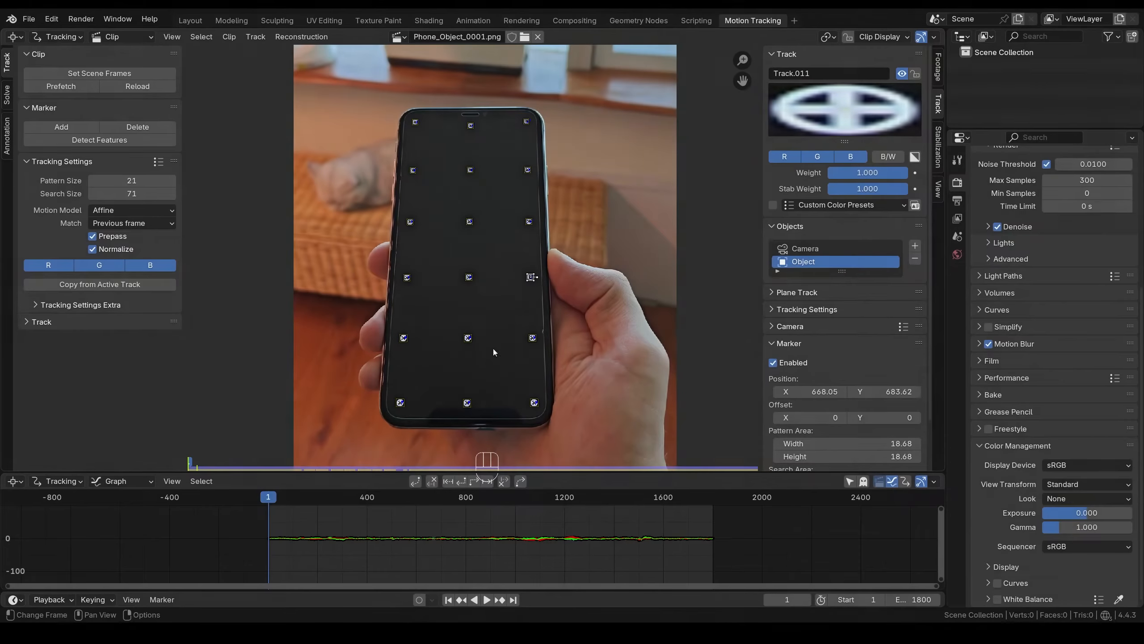
# - Open the Solve tab in the Movie Clip Editor's left toolbar to show object motion settings
pyautogui.click(8, 96)
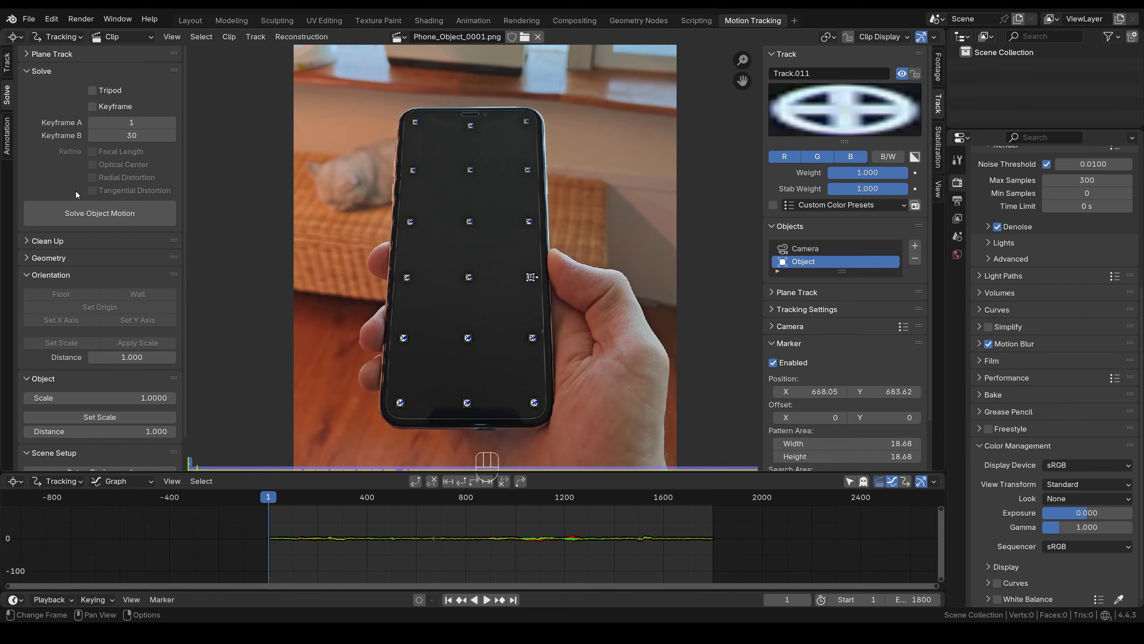
# - Solve the phone's object motion, then enable Tripod and solve again to compare
pyautogui.click(98, 220)
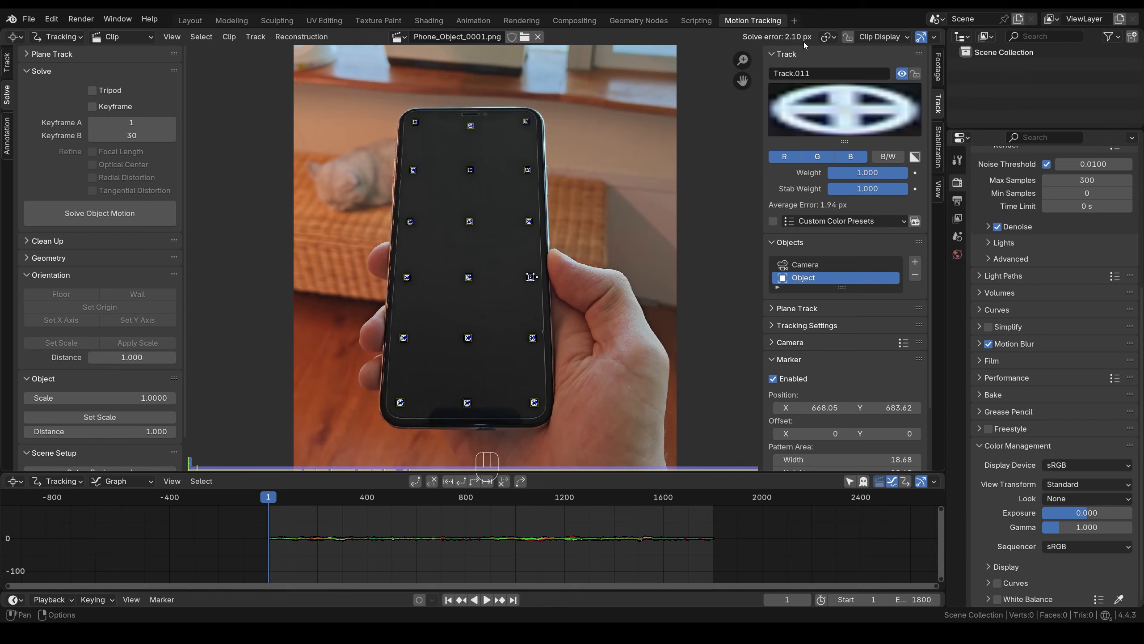
pyautogui.click(92, 90)
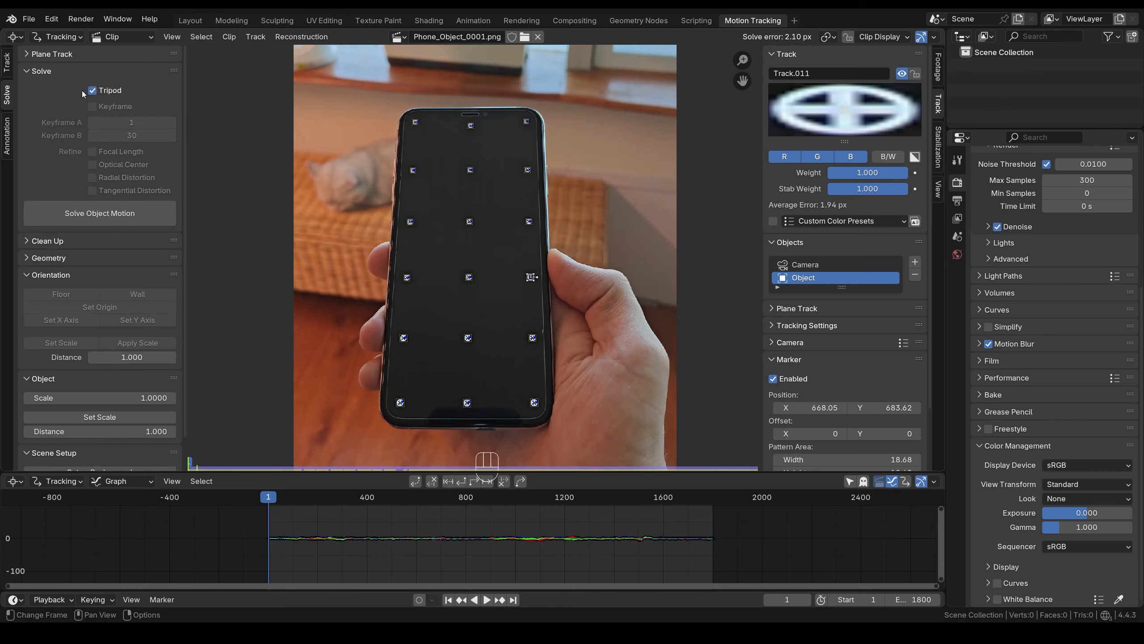
pyautogui.click(100, 213)
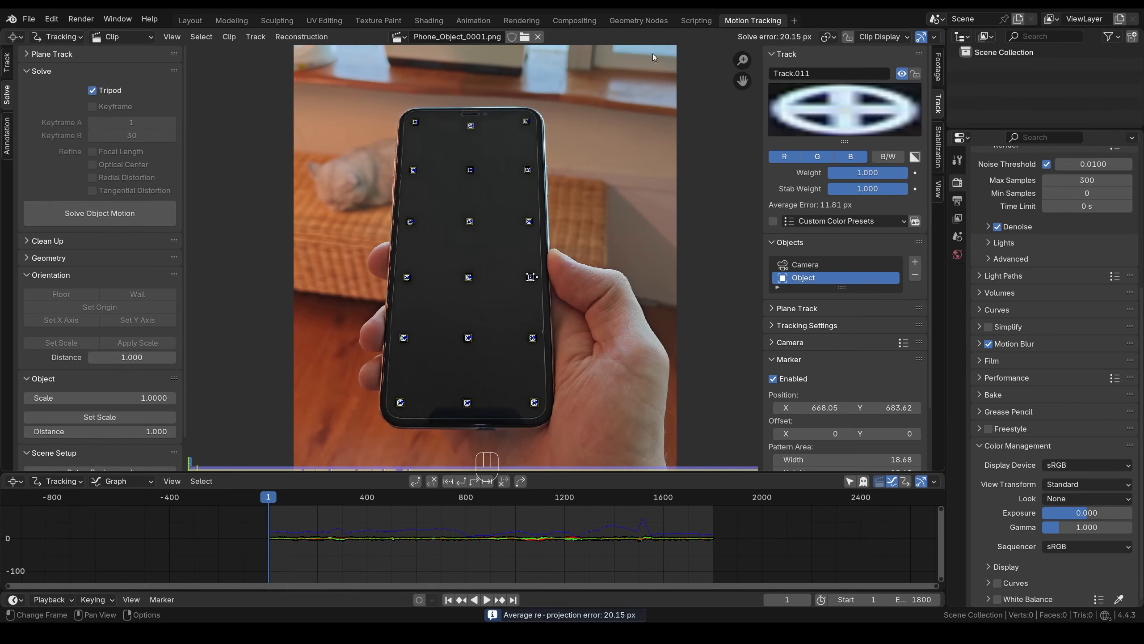
# - Turn Tripod off, enable automatic Keyframe selection, and re-solve for a 2.10 px error
pyautogui.click(94, 92)
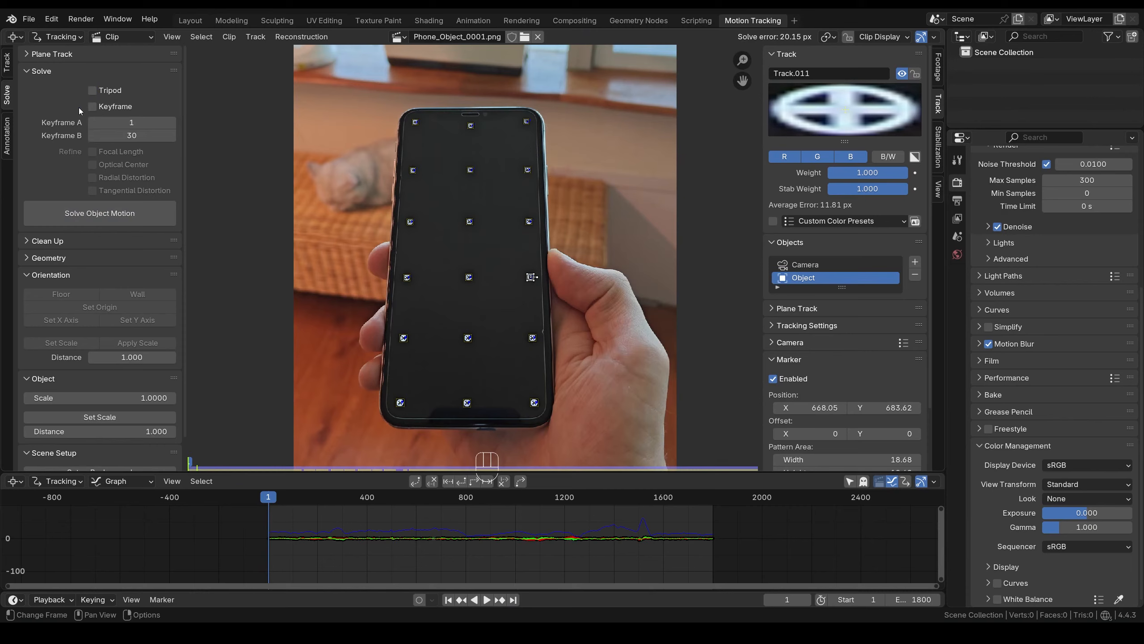
pyautogui.click(92, 107)
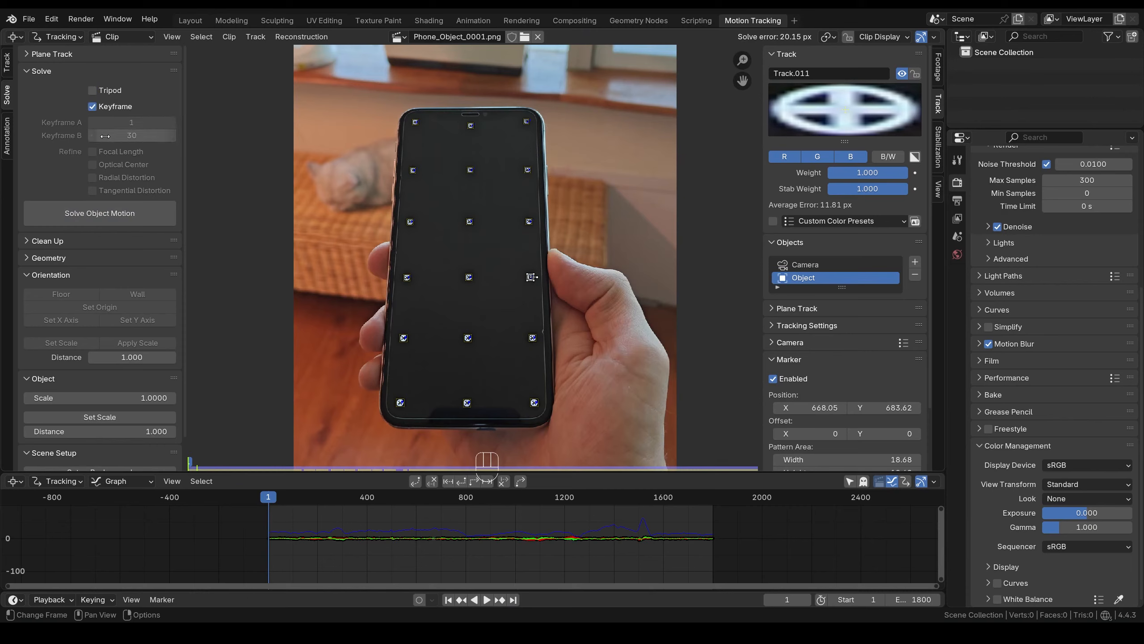
pyautogui.click(96, 217)
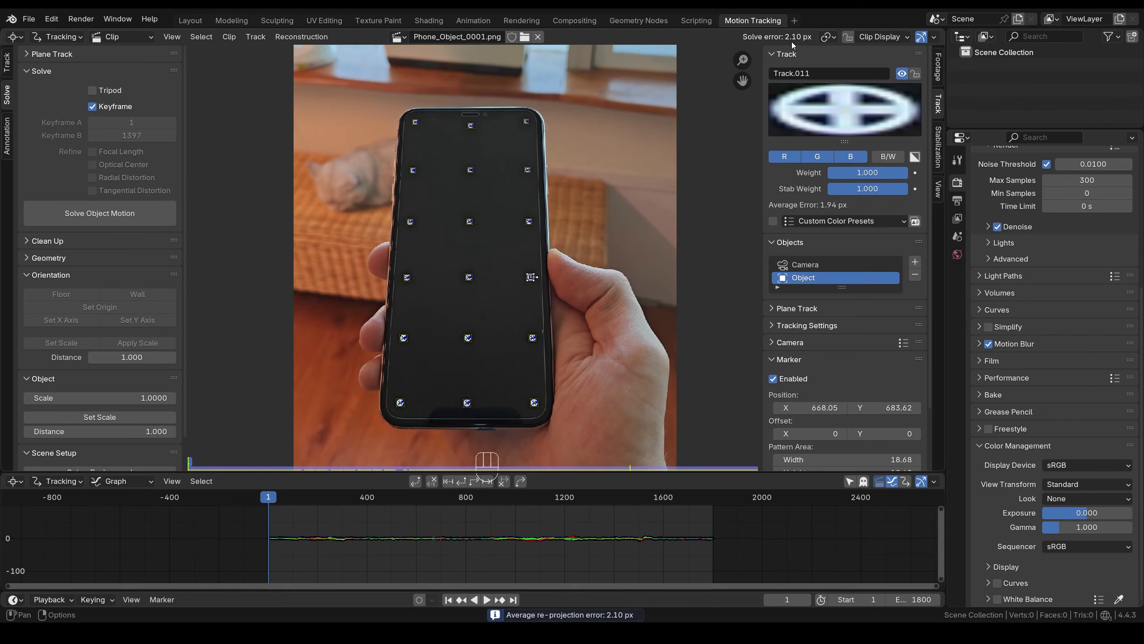
# - Turn off automatic keyframe selection and review the Keyframe A and B fields near frame 246
pyautogui.click(92, 107)
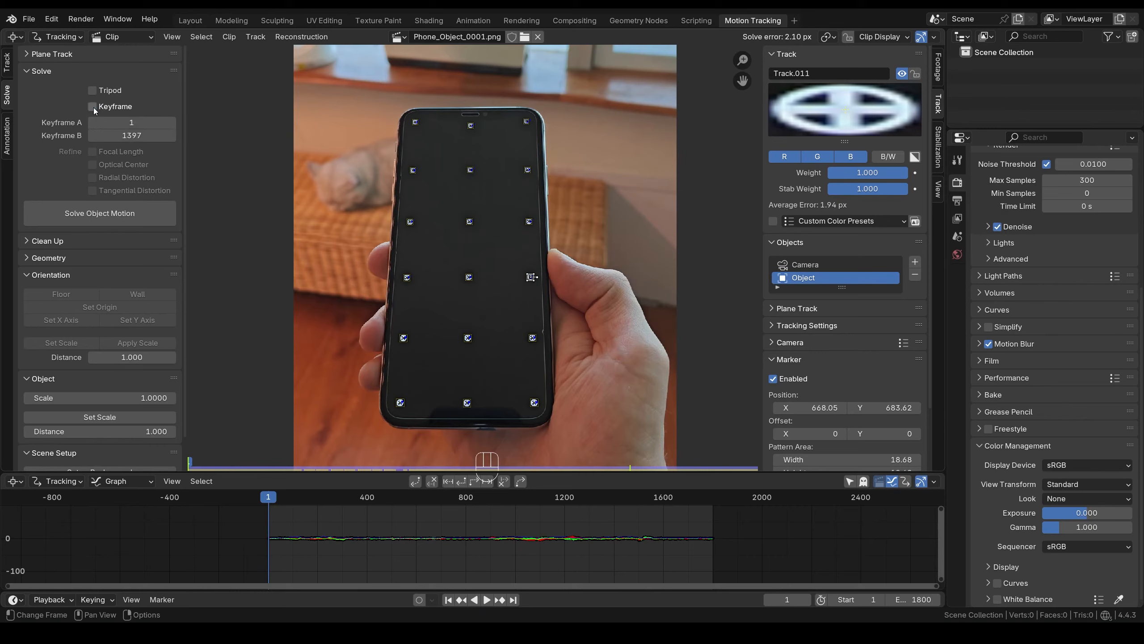
pyautogui.click(130, 122)
pyautogui.click(131, 136)
pyautogui.click(131, 136)
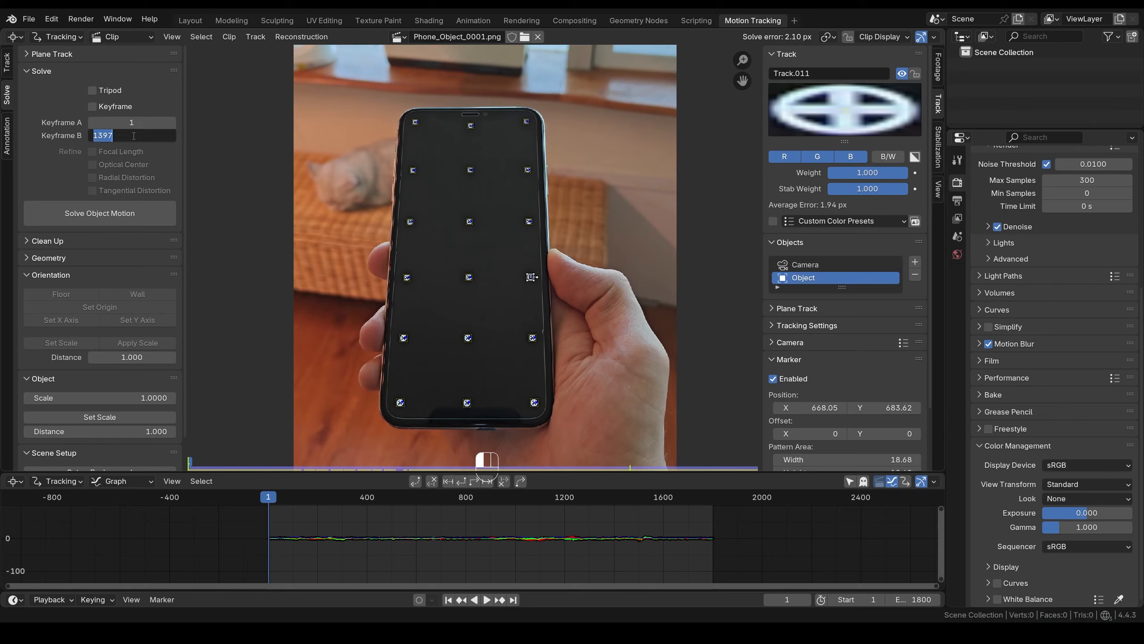
pyautogui.click(169, 161)
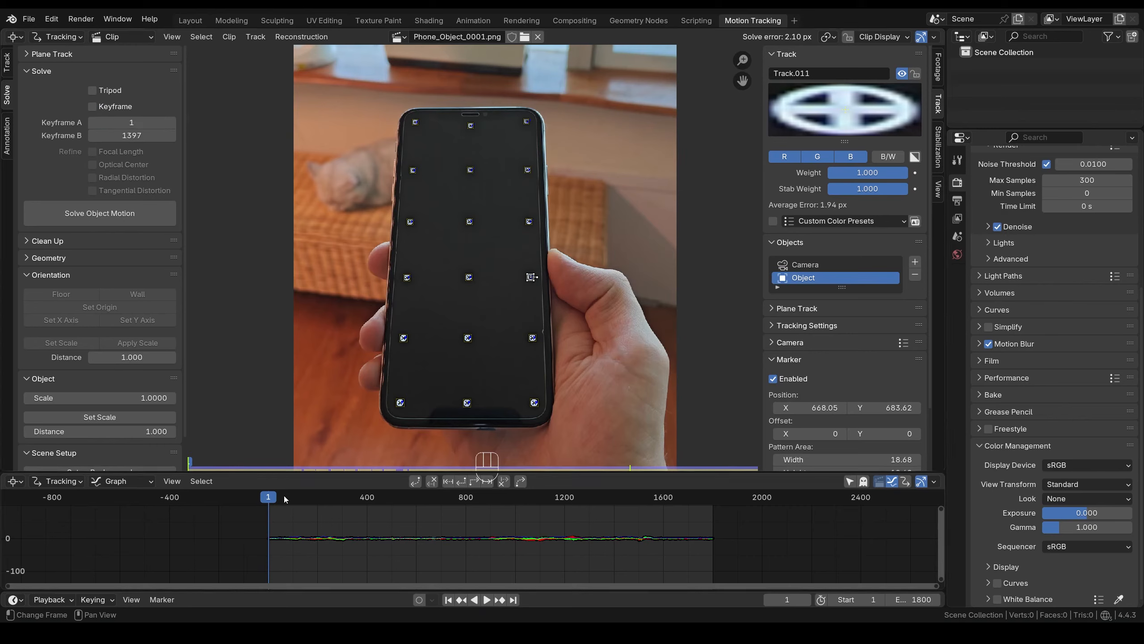
pyautogui.moveTo(280, 499)
pyautogui.mouseDown()
pyautogui.moveTo(339, 509)
pyautogui.moveTo(330, 509)
pyautogui.mouseUp()
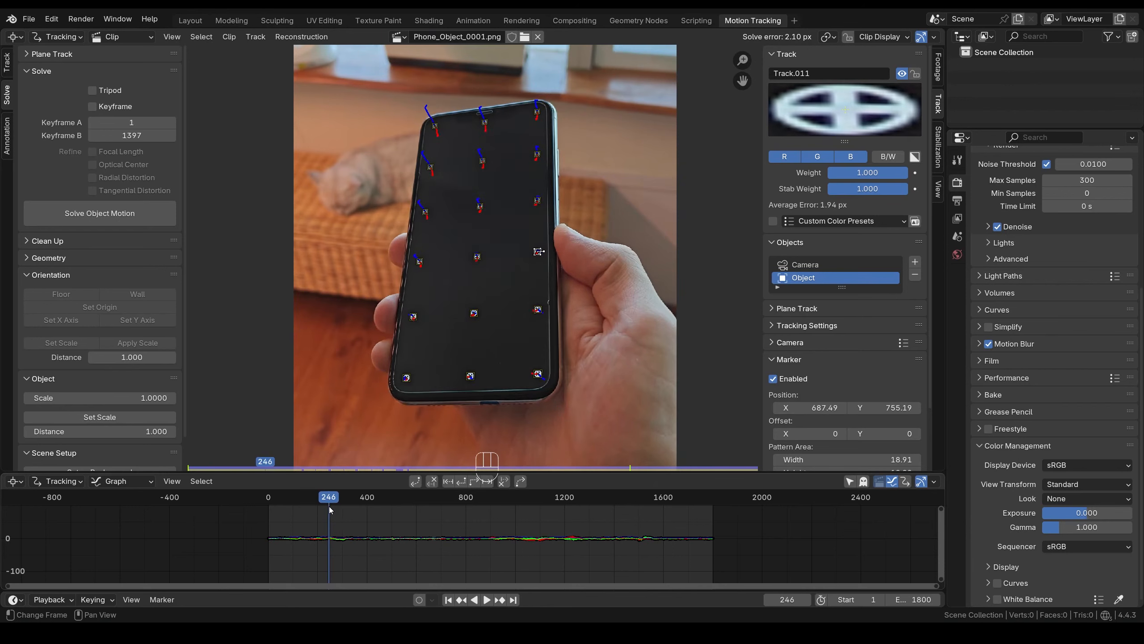
# - Set Keyframe A to 250 and Keyframe B to 280, then solve the object motion
pyautogui.doubleClick(150, 126)
pyautogui.write('250')
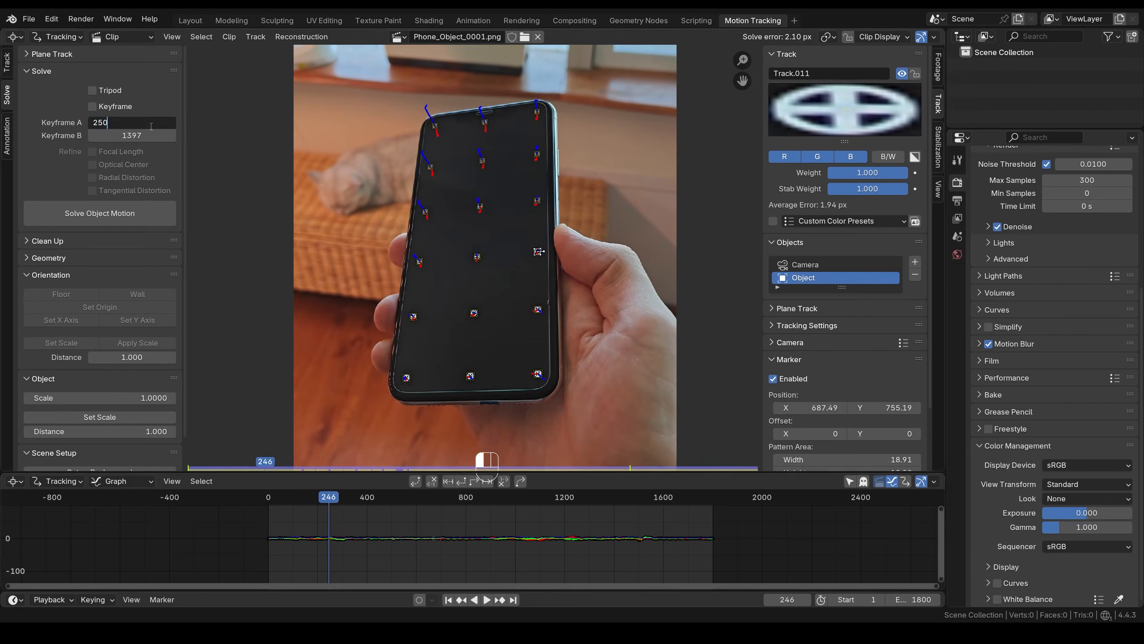
pyautogui.press('Return')
pyautogui.doubleClick(135, 135)
pyautogui.write('280')
pyautogui.press('Return')
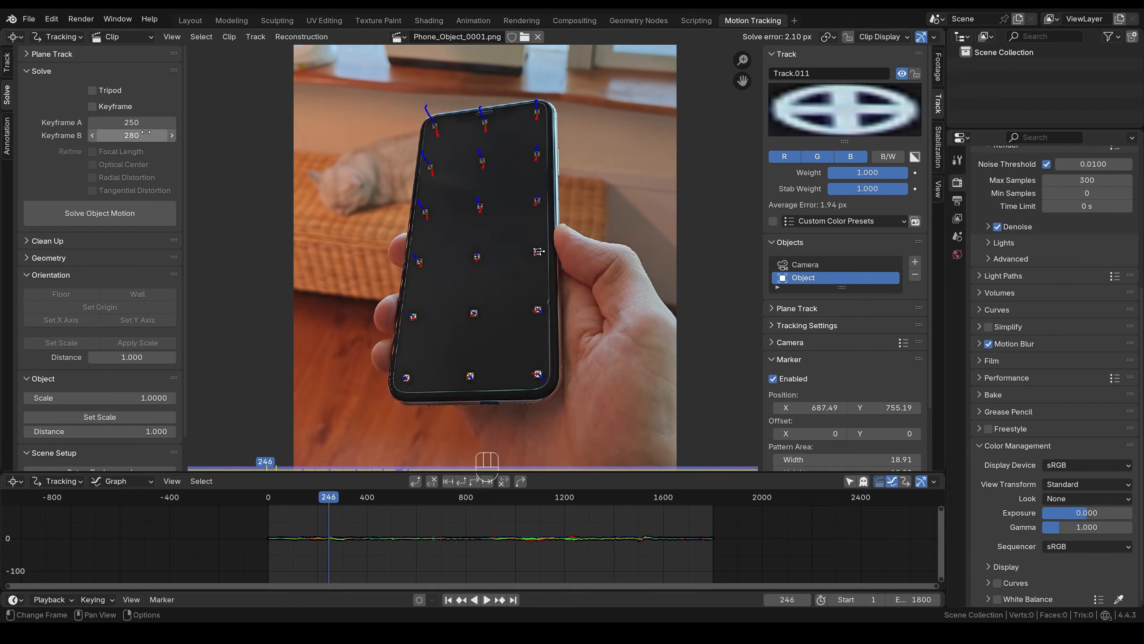
pyautogui.click(100, 220)
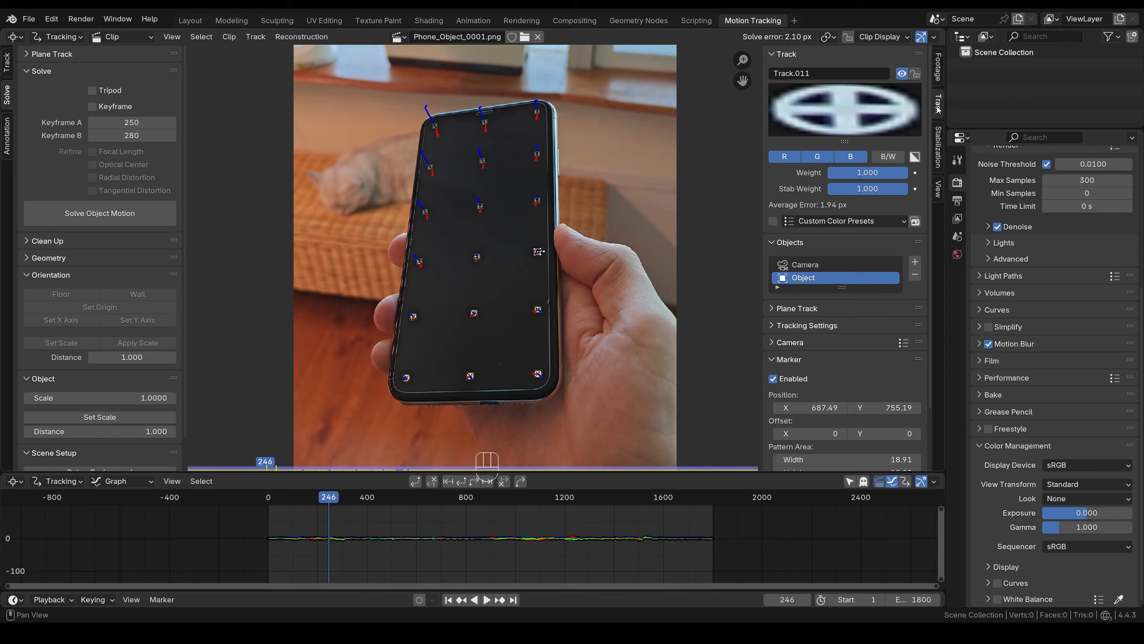
# - Expand Camera and Lens, confirm 35 mm sensor width and 24 mm focal length, then edit Sensor Width
pyautogui.click(774, 343)
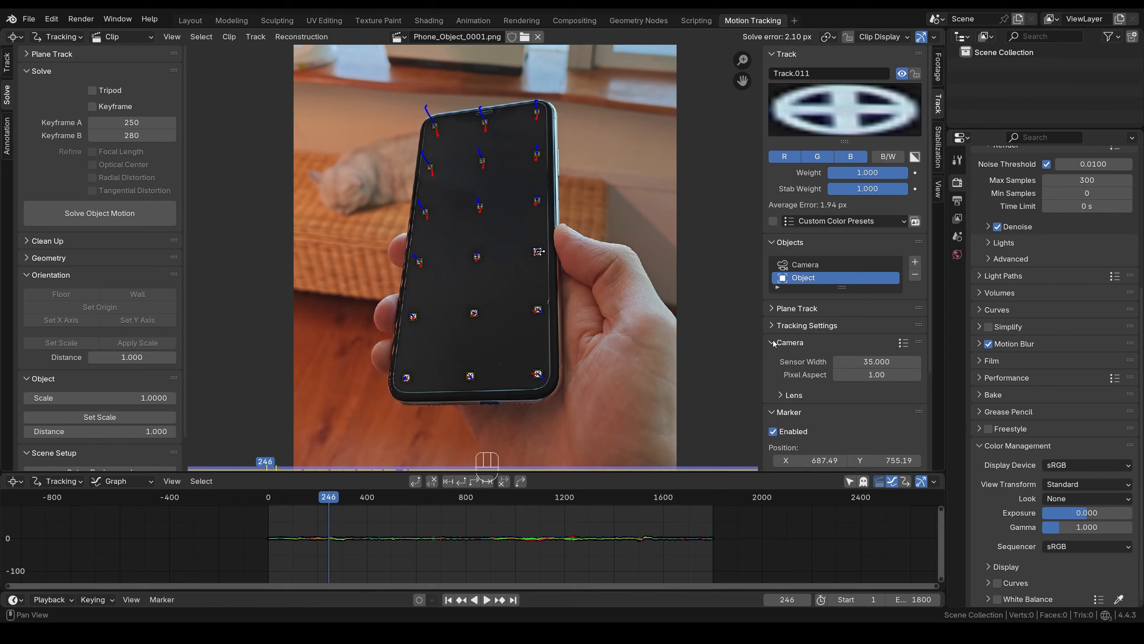
pyautogui.click(782, 395)
pyautogui.scroll(-3, 784, 393)
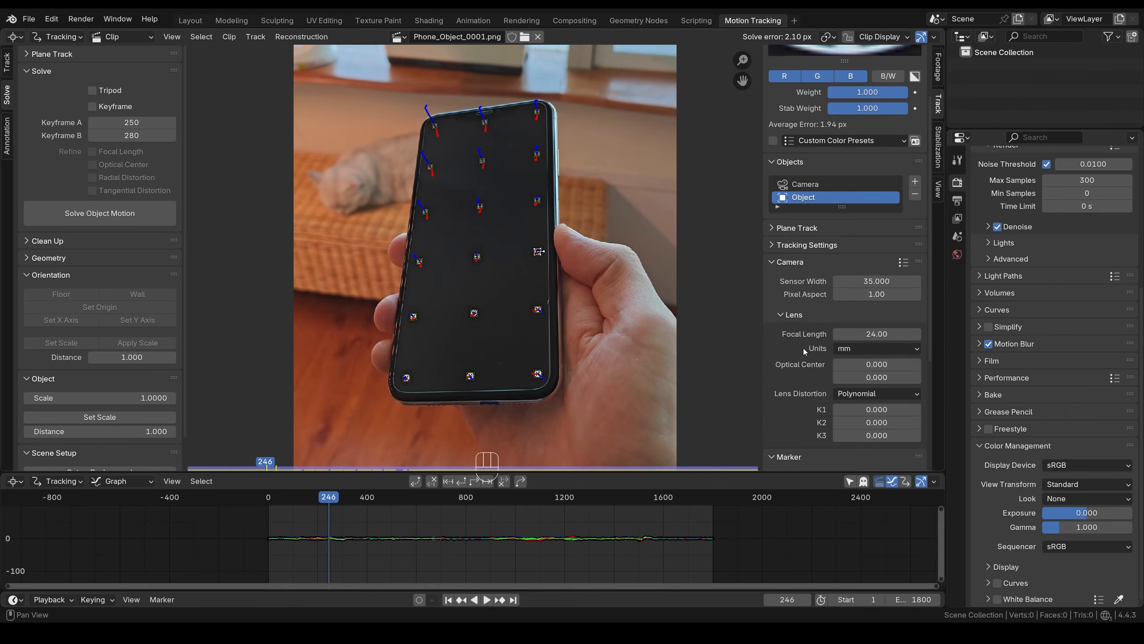
pyautogui.click(874, 280)
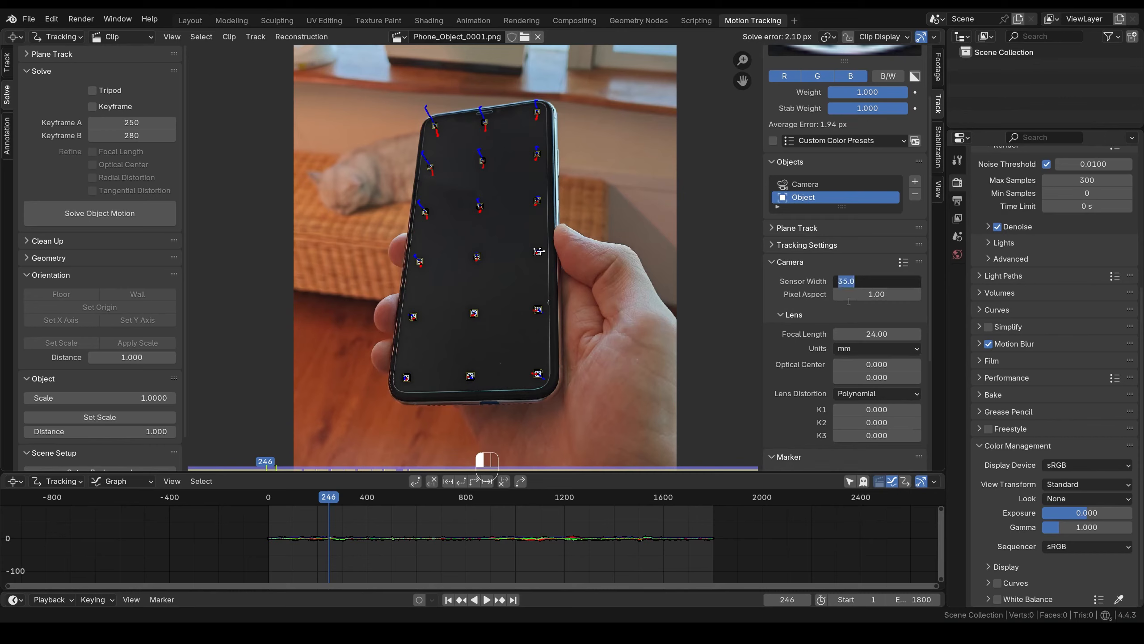
pyautogui.press('Return')
pyautogui.click(875, 333)
pyautogui.press('Return')
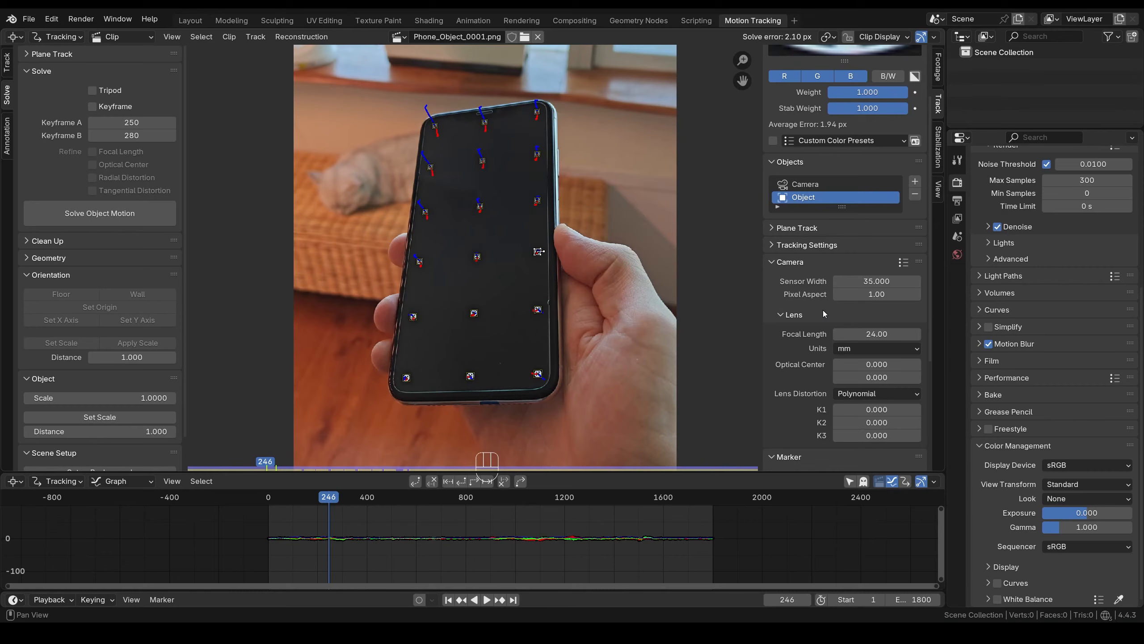
pyautogui.click(872, 281)
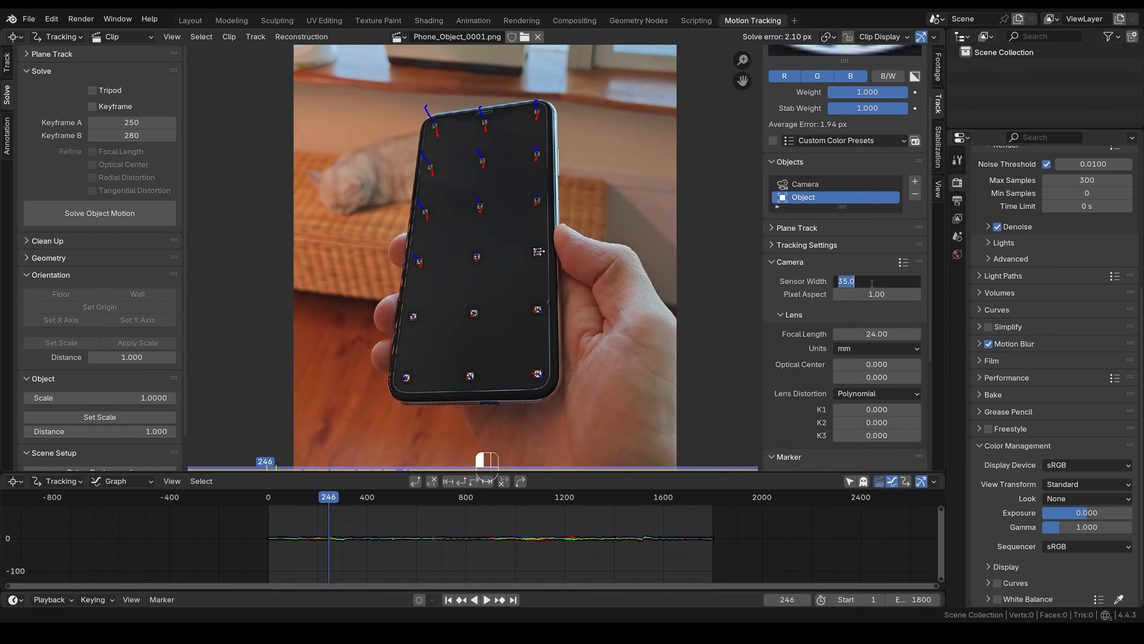
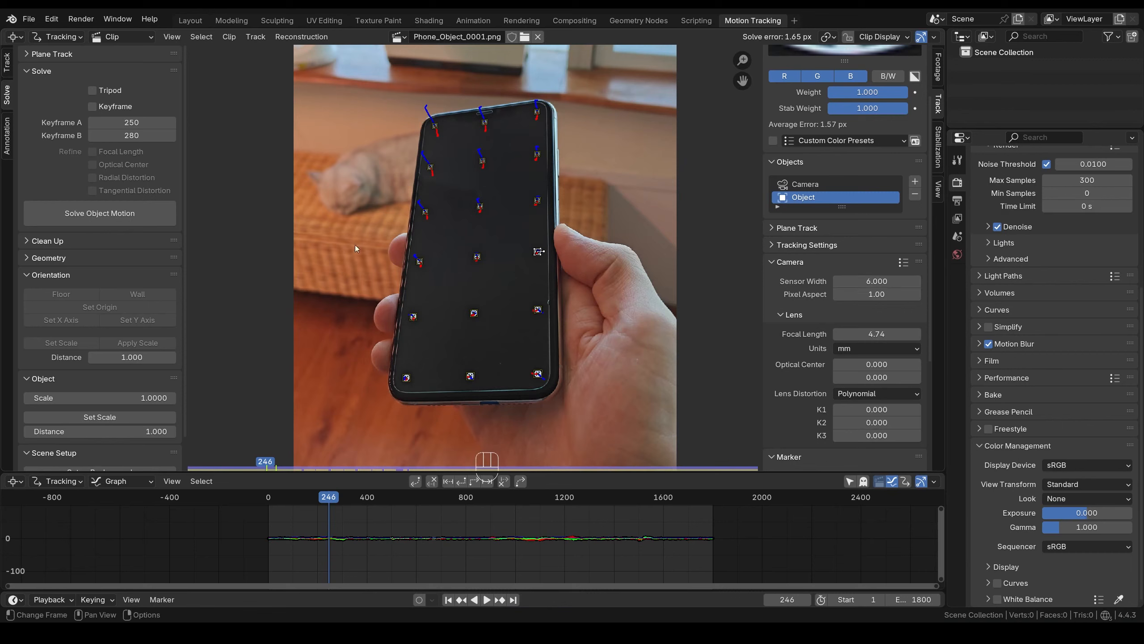
# - Solve the object motion, change the focal length to 6 mm, and re-solve
pyautogui.click(136, 219)
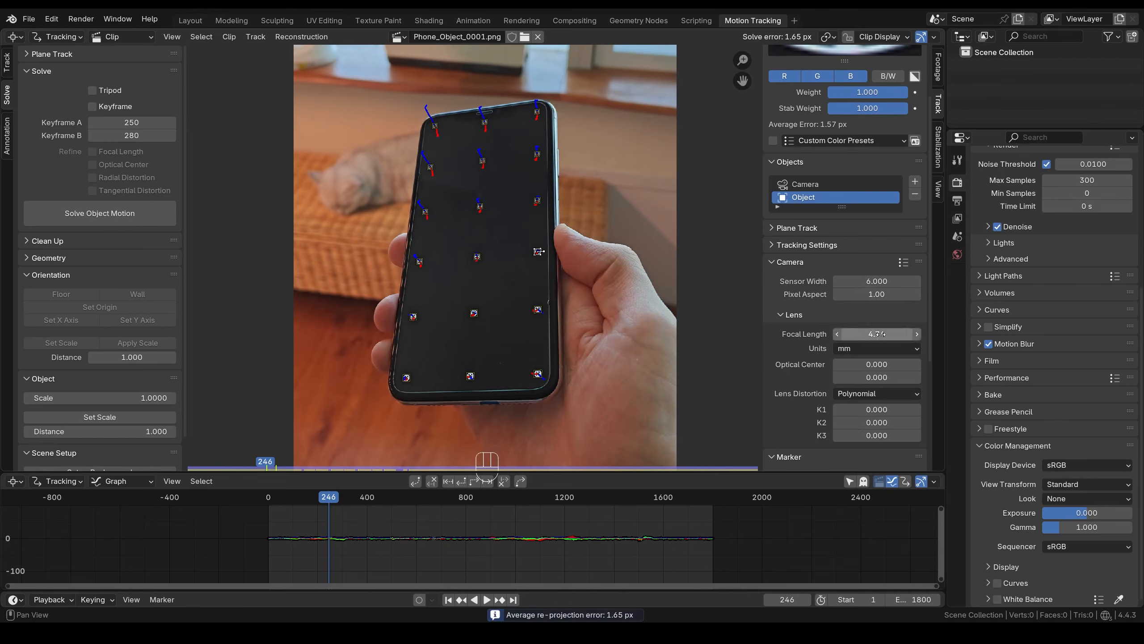
pyautogui.click(876, 335)
pyautogui.write('6')
pyautogui.press('Return')
pyautogui.click(144, 214)
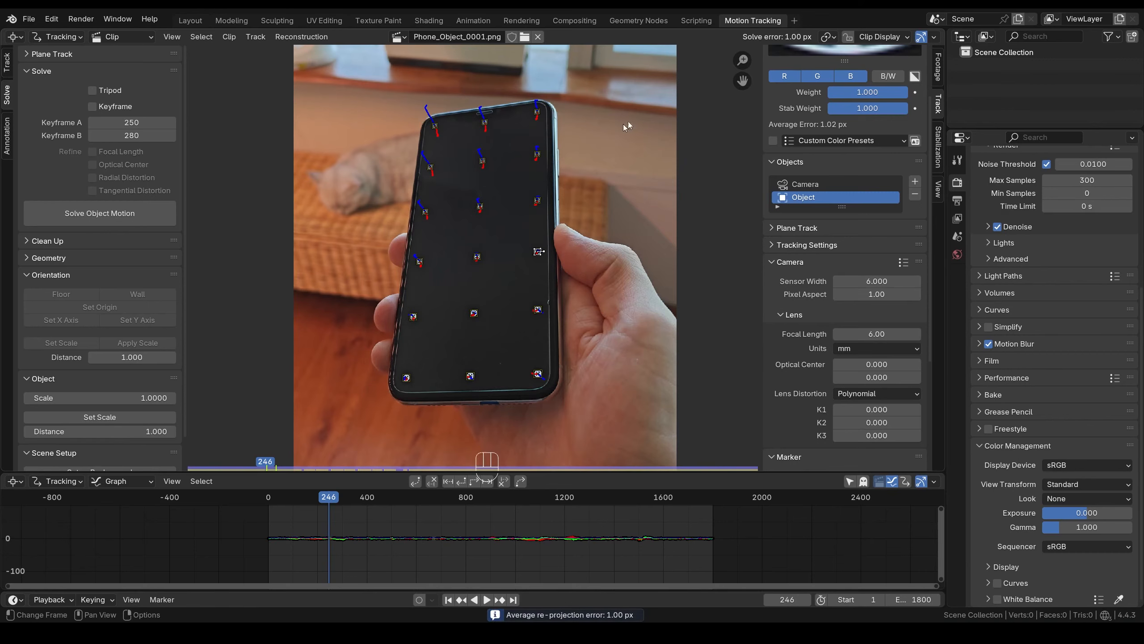
# - Set sensor width 4 and focal length 6 mm, re-solve, then return to the first frame
pyautogui.click(879, 282)
pyautogui.write('4')
pyautogui.press('Return')
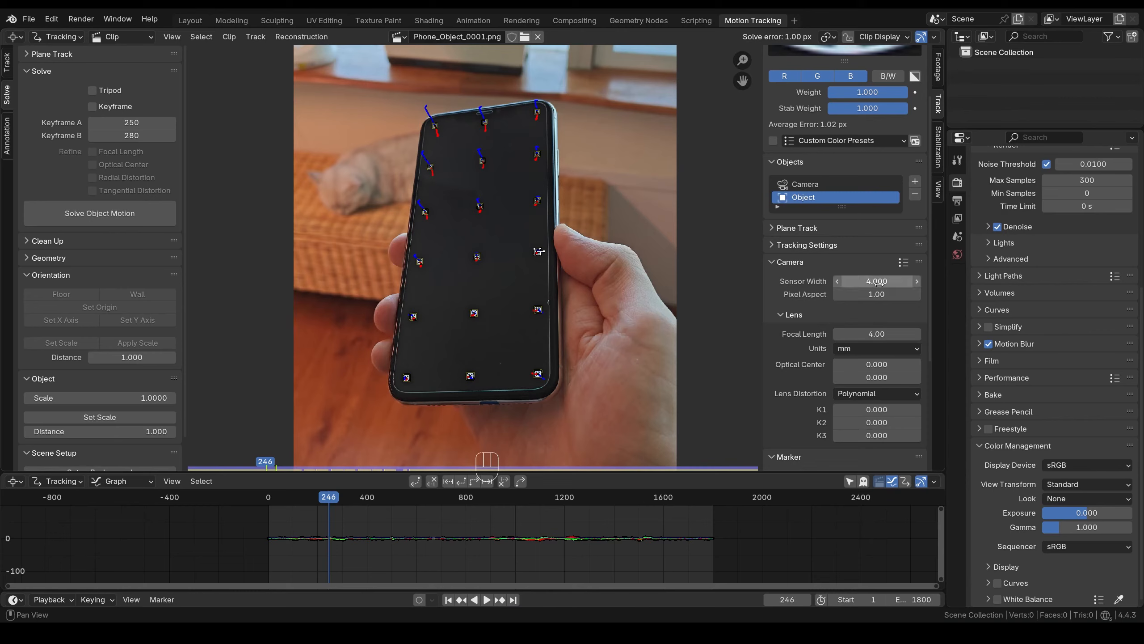
pyautogui.click(879, 333)
pyautogui.write('6')
pyautogui.press('Return')
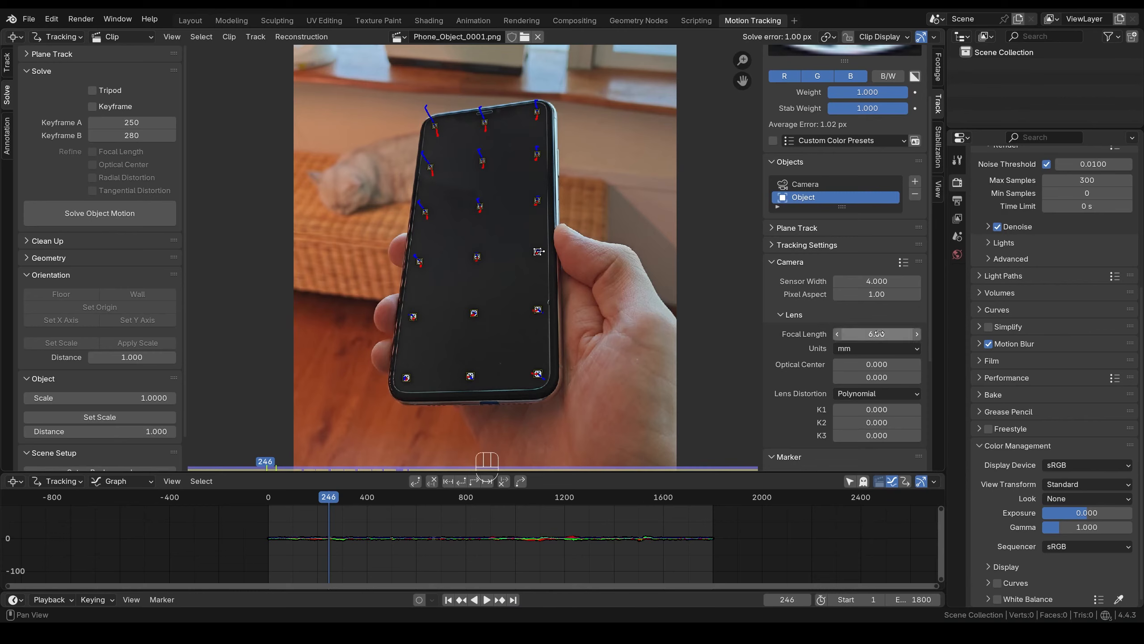
pyautogui.click(99, 215)
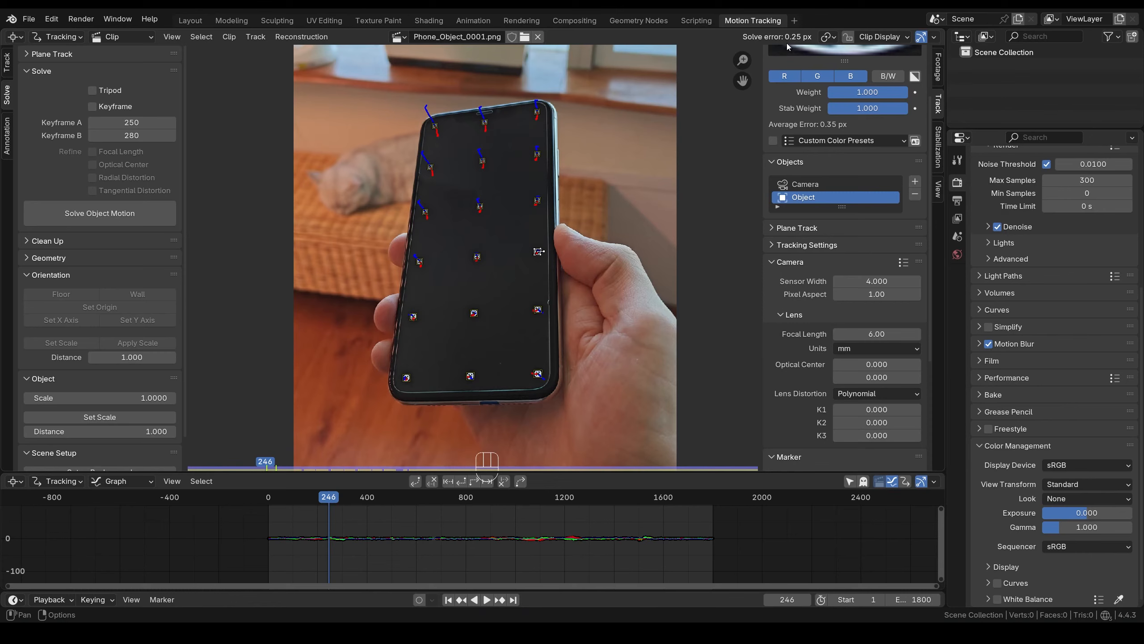
pyautogui.click(449, 599)
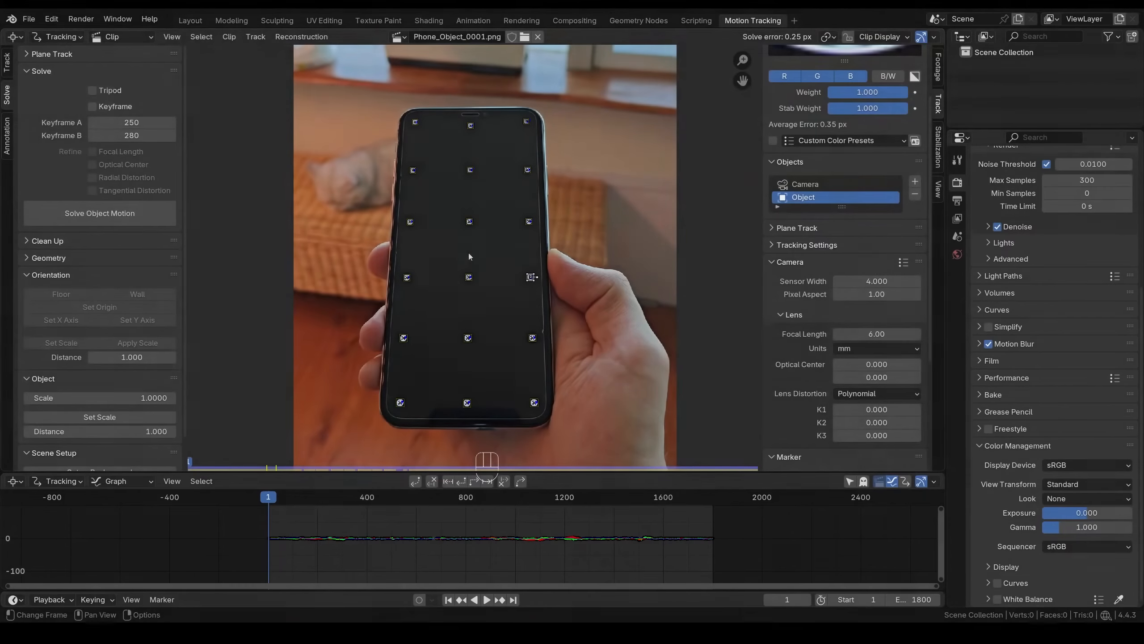
# - Split a new right-hand area off the Clip editor, beside the phone footage
pyautogui.moveTo(3, 470); pyautogui.dragTo(562, 462)
pyautogui.click(578, 40)
# - Make the right area a 3D viewport and add a camera raised along Z
pyautogui.click(645, 71)
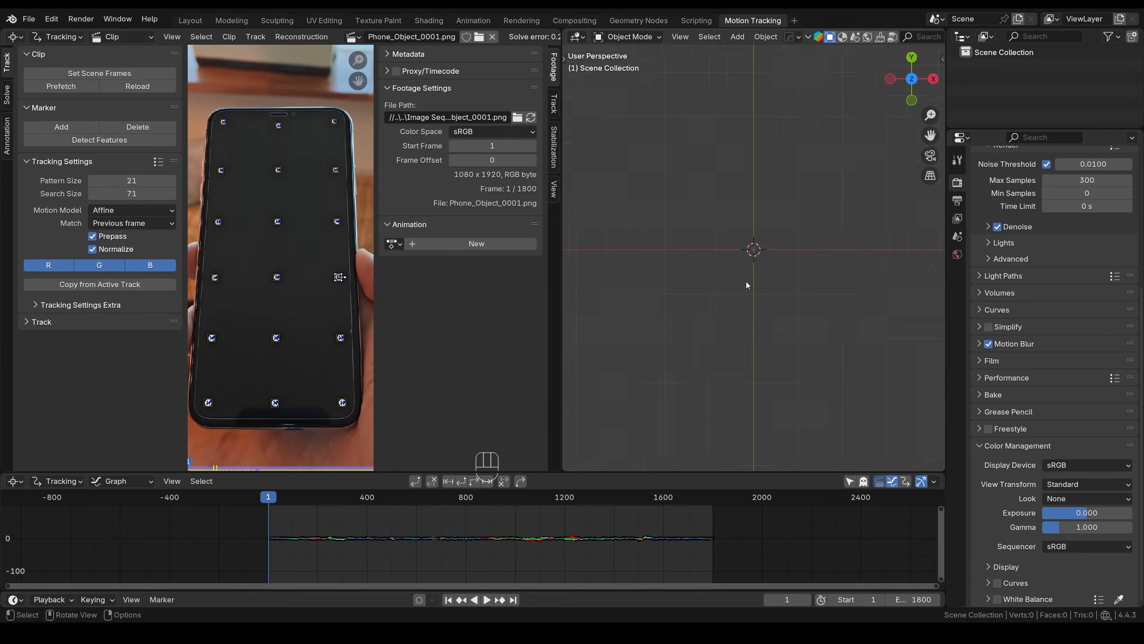
pyautogui.press('KP_7')
pyautogui.hotkey('shift', 'a')
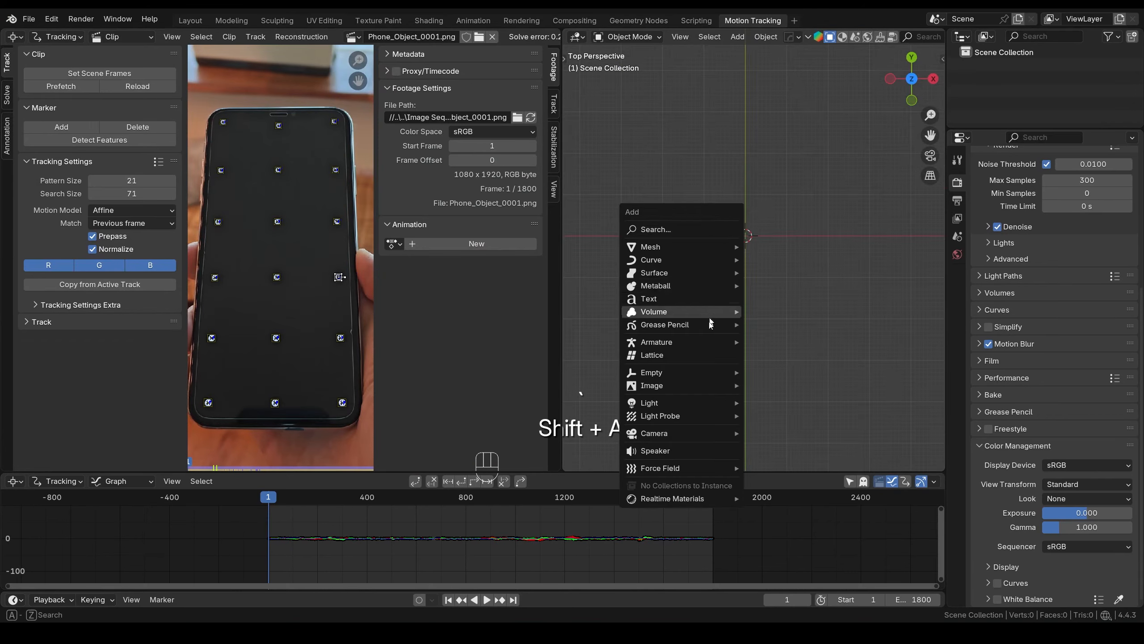
pyautogui.moveTo(676, 433)
pyautogui.click(821, 434)
pyautogui.moveTo(723, 362); pyautogui.dragTo(761, 295, button='middle')
pyautogui.press('g')
pyautogui.press('z')
pyautogui.click(760, 227)
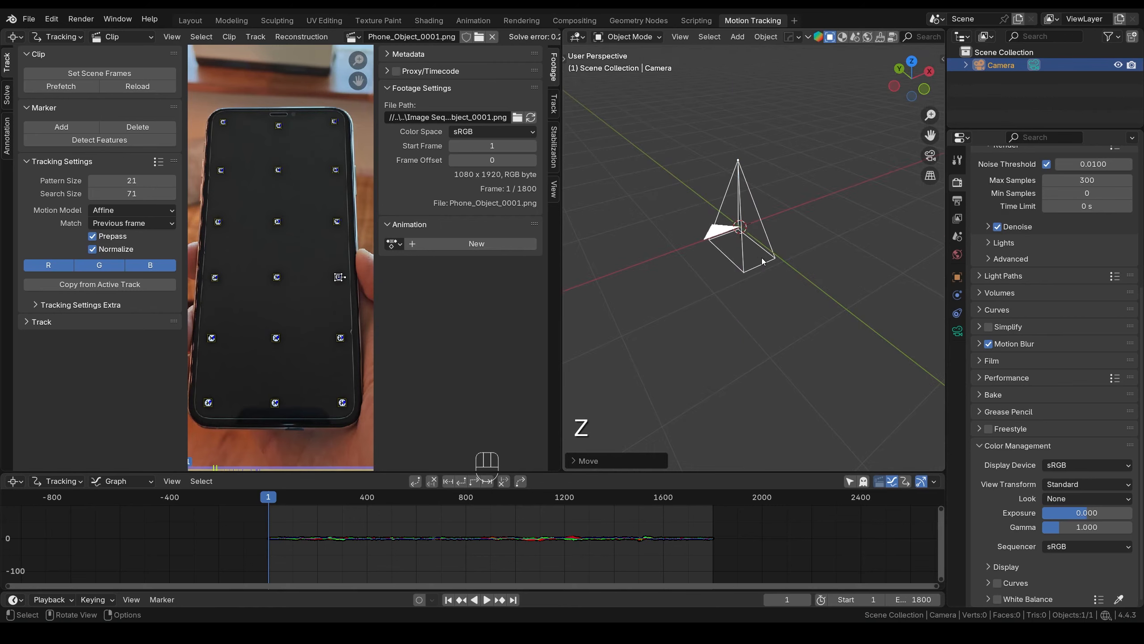
# - Re-solve the object motion, look through the camera, and set the clip as its background
pyautogui.click(7, 94)
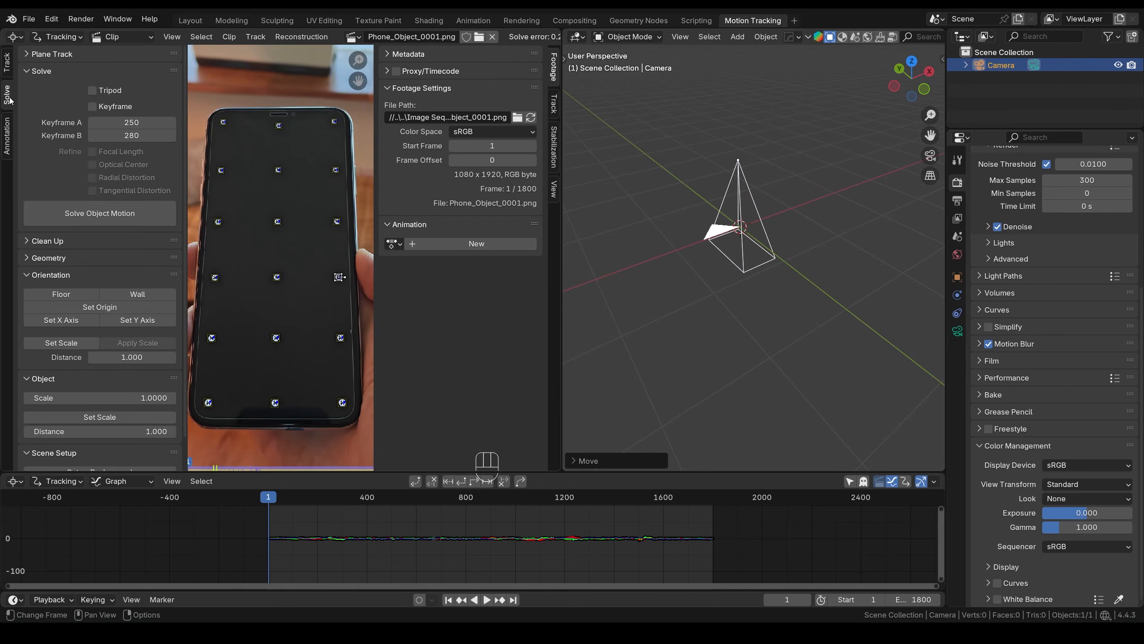
pyautogui.click(115, 215)
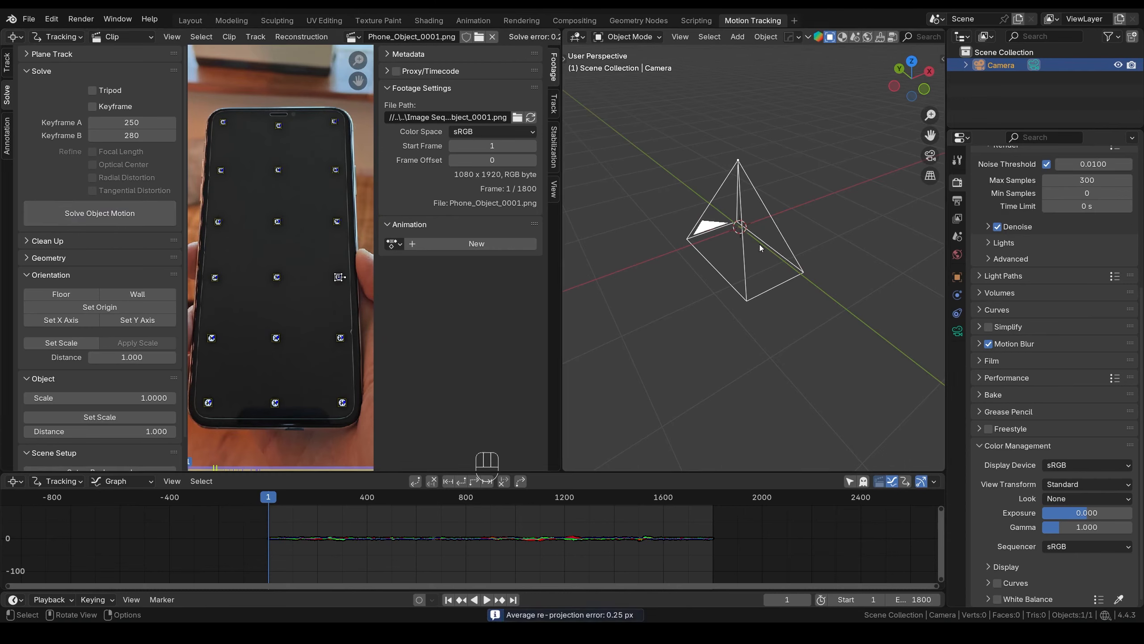
pyautogui.press('KP_0')
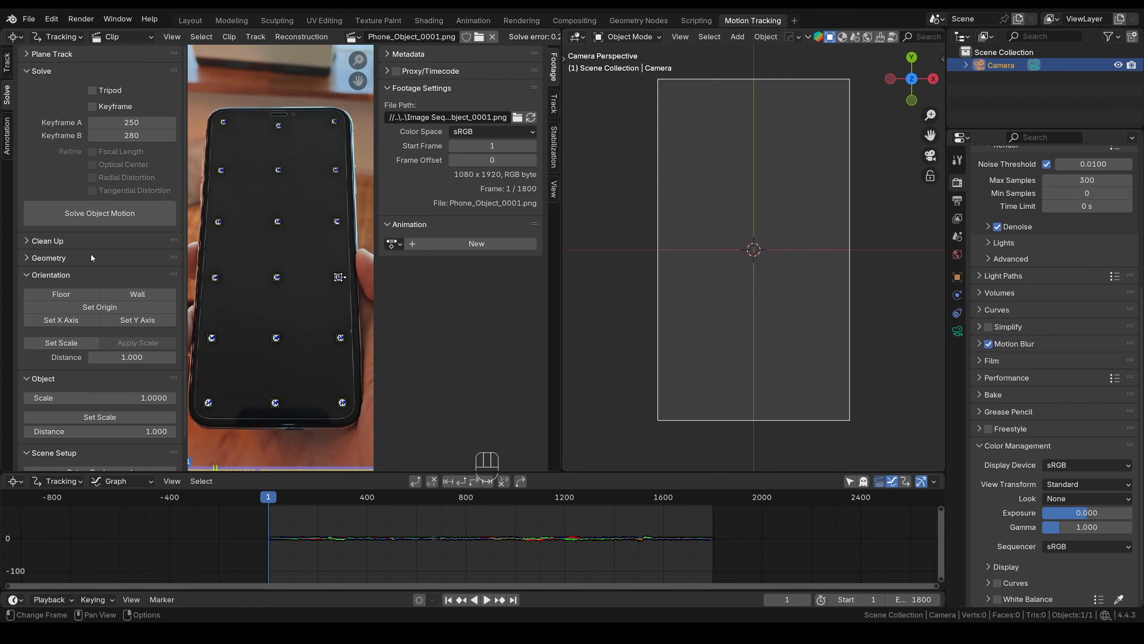
pyautogui.scroll(-2, 91, 254)
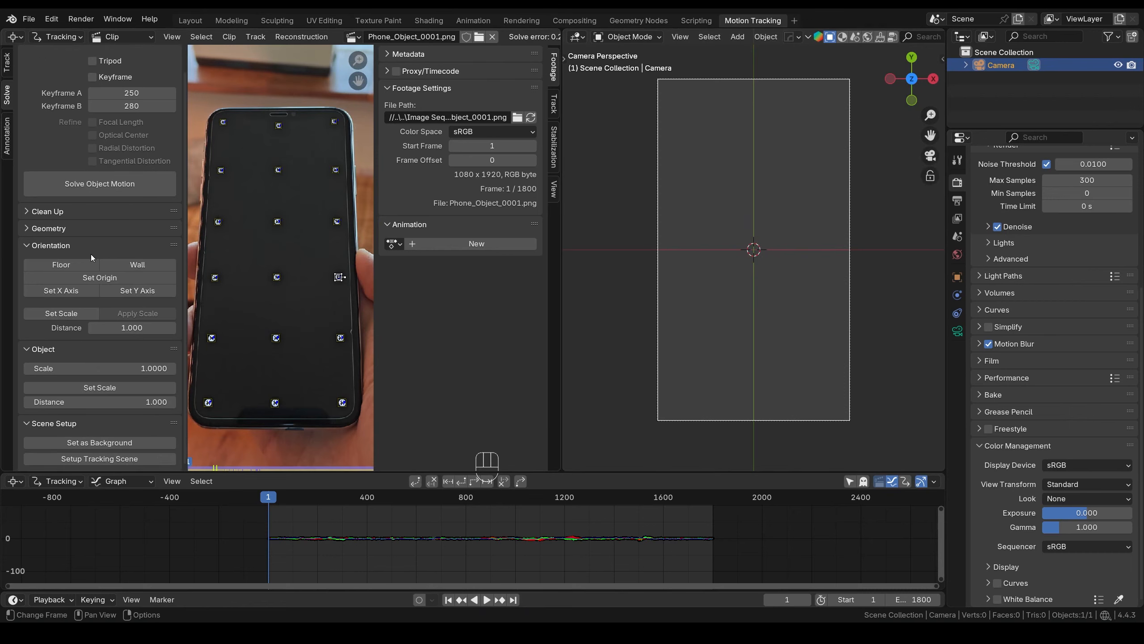
pyautogui.click(135, 443)
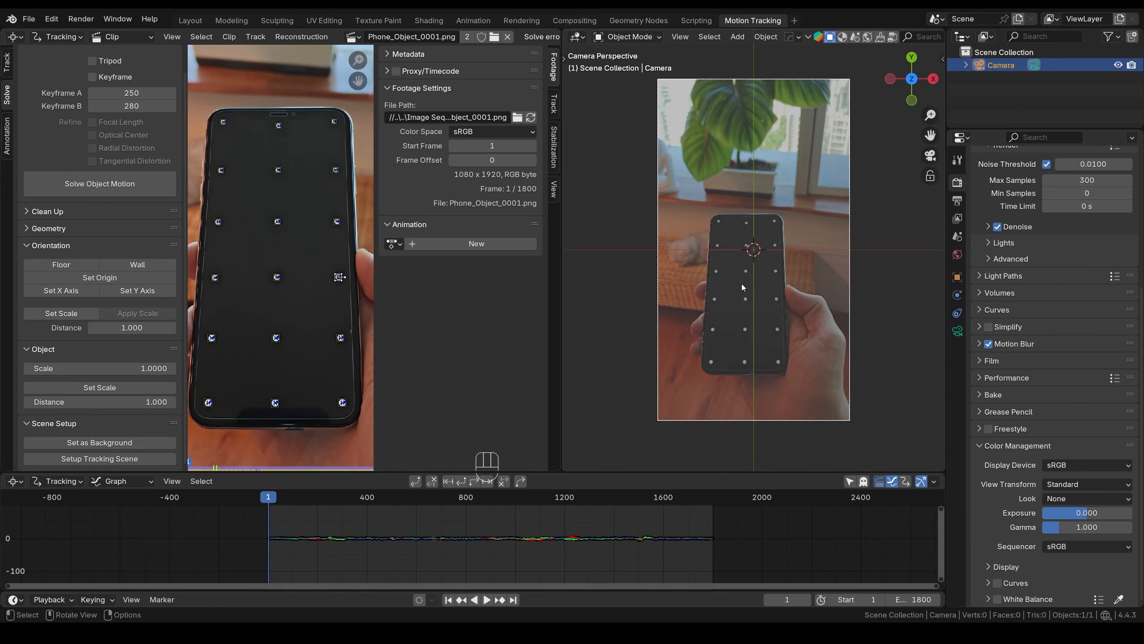
pyautogui.click(957, 313)
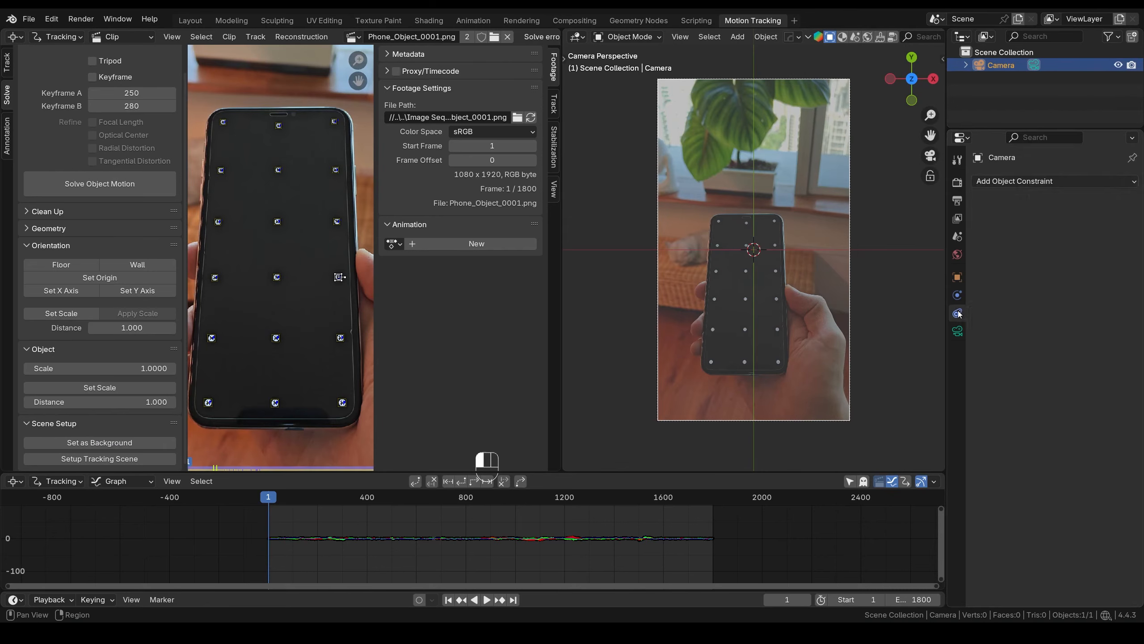
# - Give the camera a Camera Solver constraint and orbit out to see it above the track points
pyautogui.click(1045, 183)
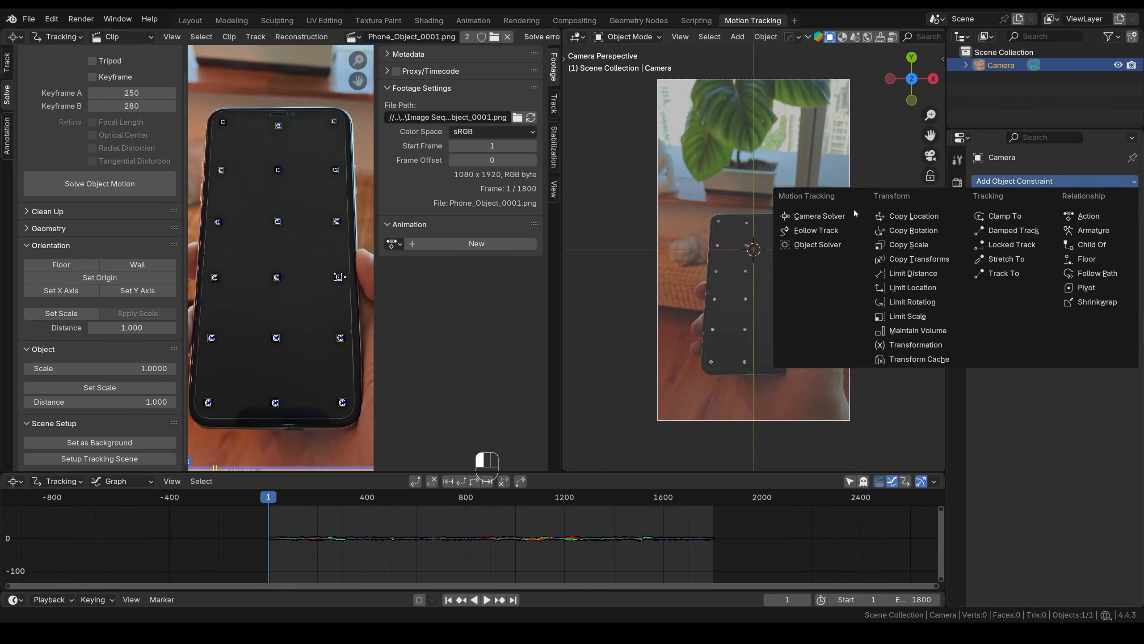
pyautogui.click(819, 216)
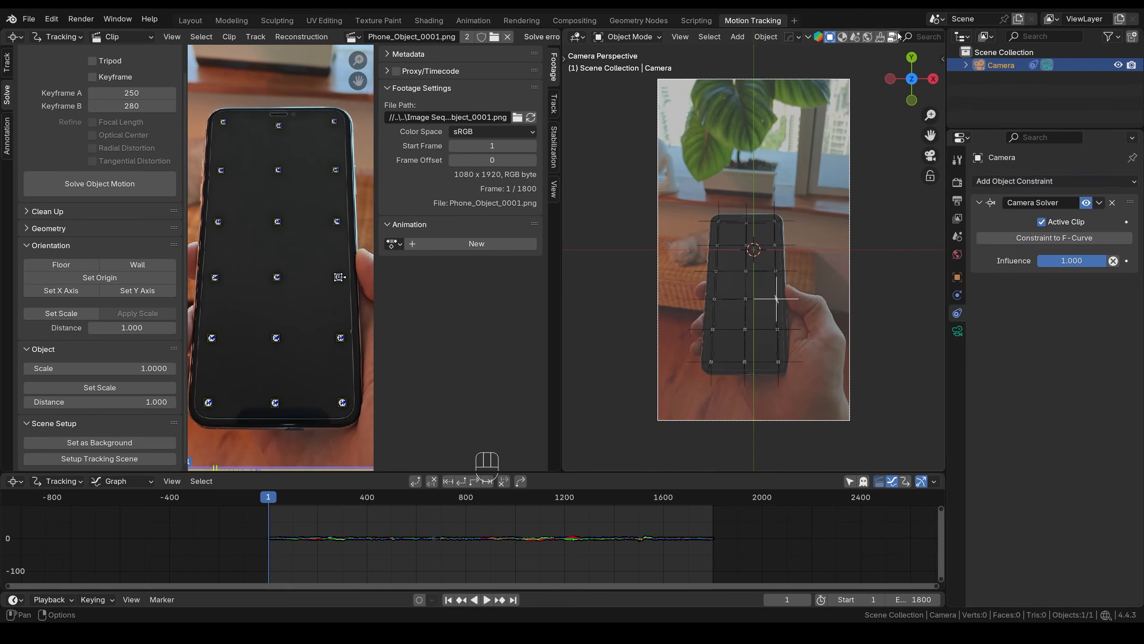
pyautogui.moveTo(895, 38); pyautogui.dragTo(718, 37, button='middle')
pyautogui.moveTo(919, 38); pyautogui.dragTo(762, 38, button='middle')
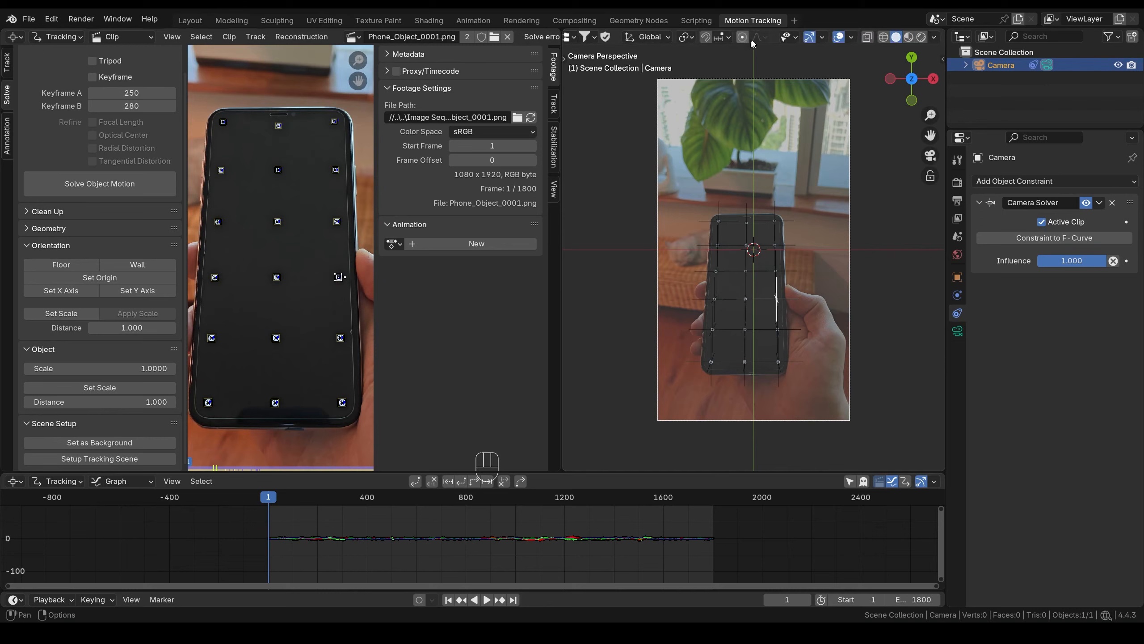
pyautogui.click(852, 38)
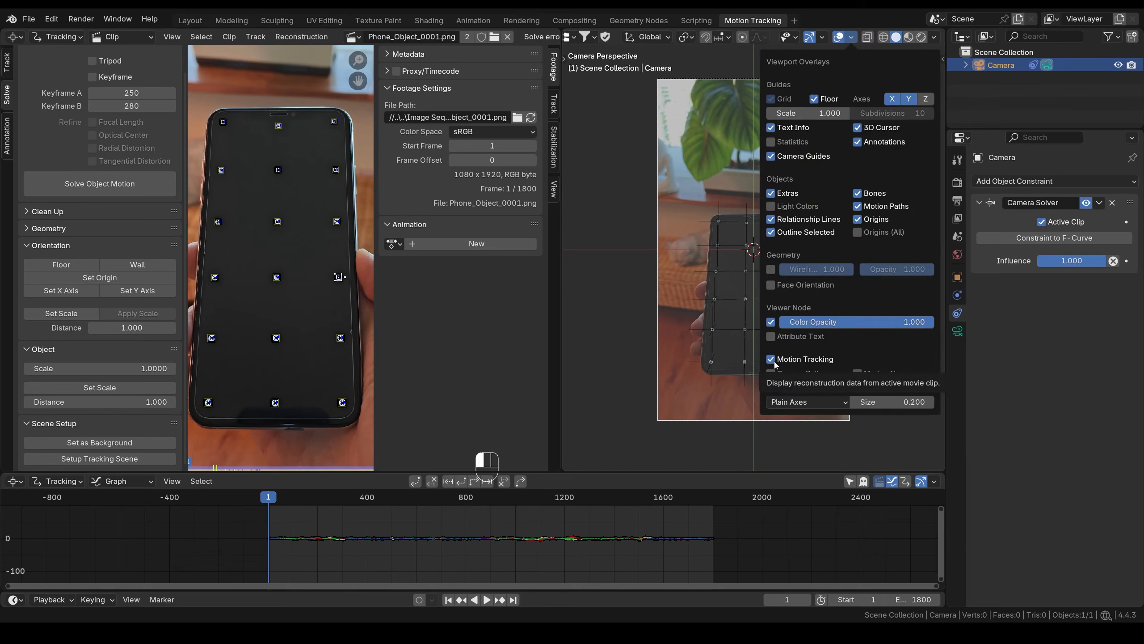
pyautogui.moveTo(642, 339); pyautogui.dragTo(770, 381, button='middle')
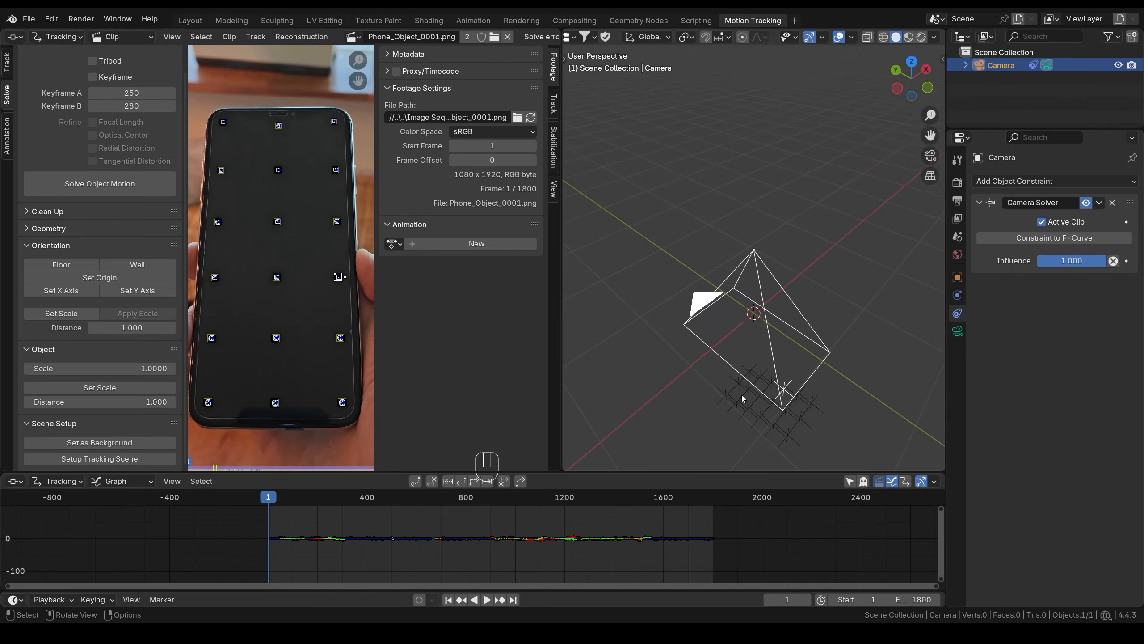
# - Set the camera's viewport display size to 0.15 m
pyautogui.click(956, 333)
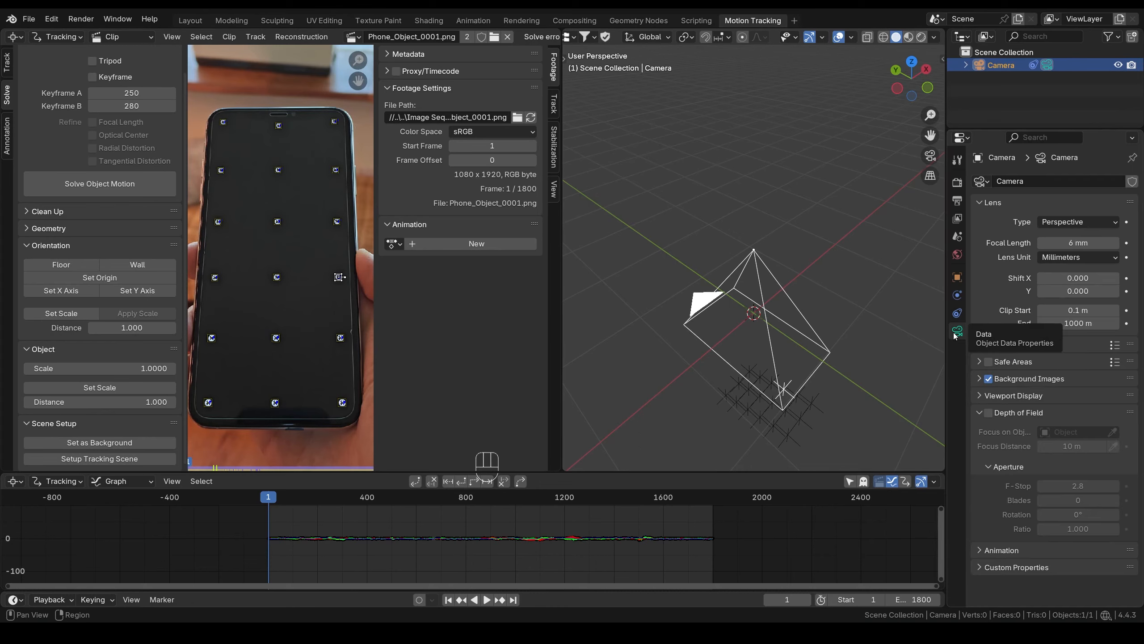
pyautogui.click(980, 395)
pyautogui.click(1088, 412)
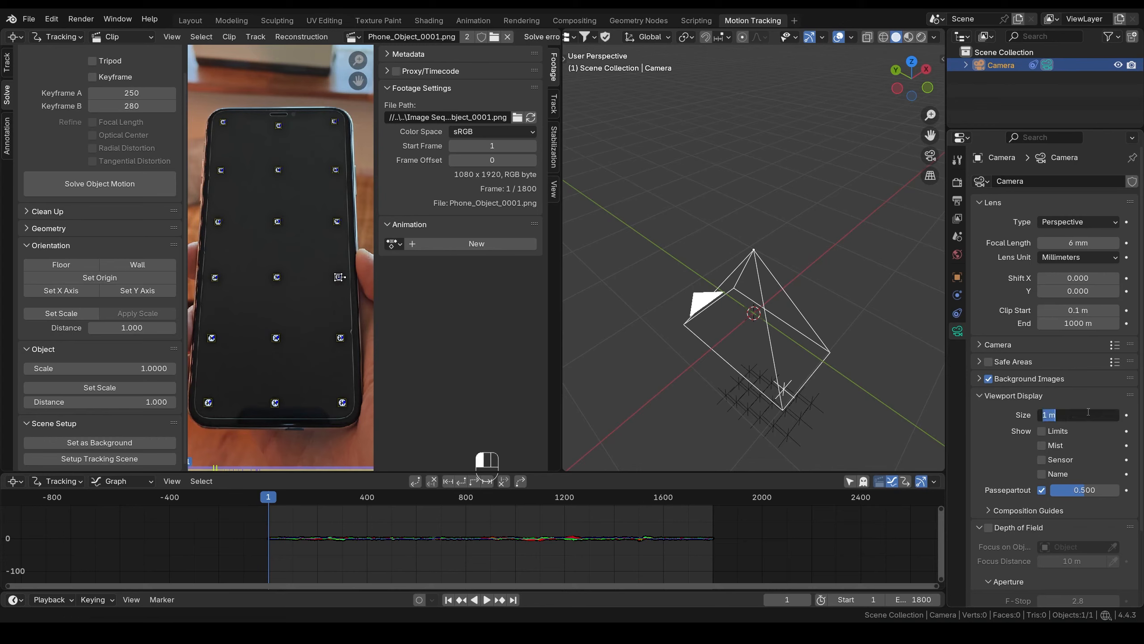
pyautogui.write('0.15')
pyautogui.press('Return')
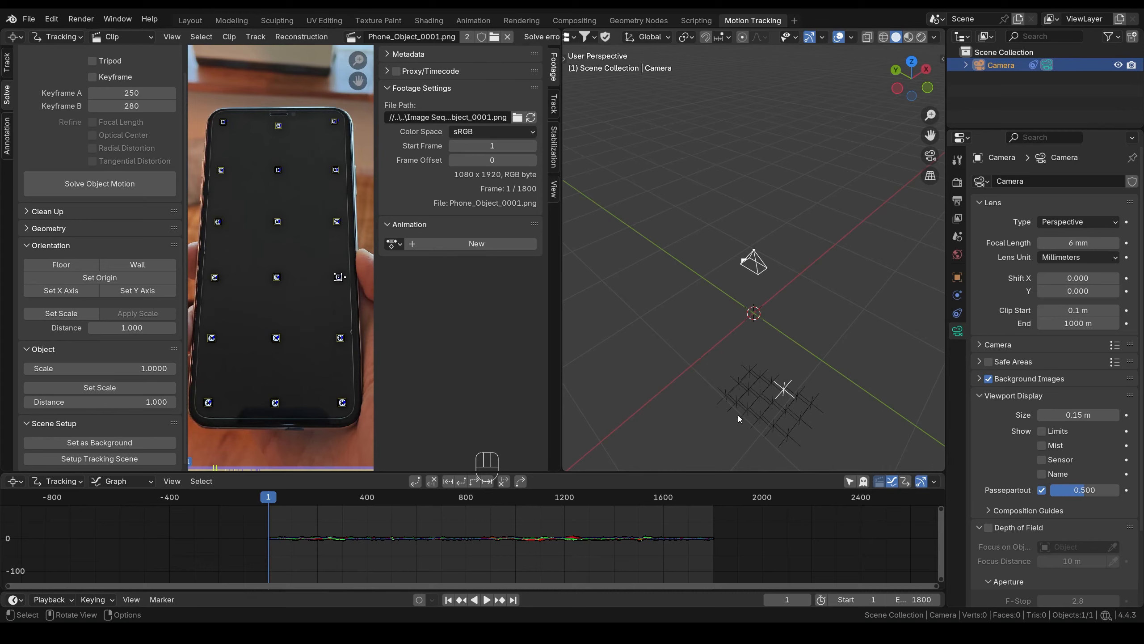
# - Set the tracked object's solve scale to 0.15 and deselect the camera
pyautogui.click(118, 368)
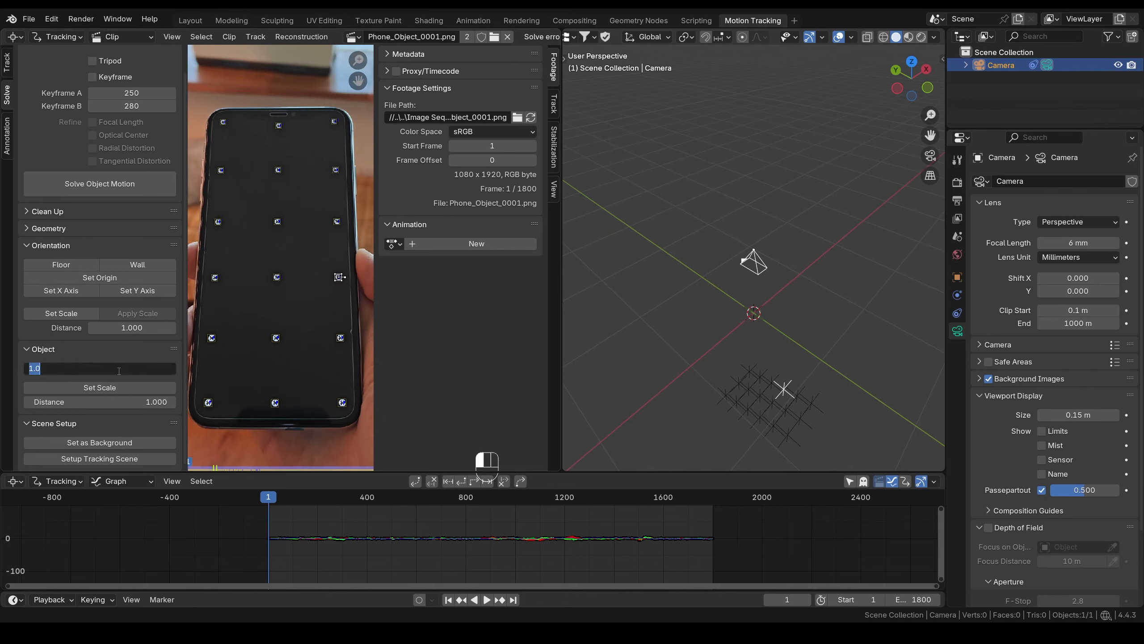
pyautogui.write('.15')
pyautogui.press('Return')
pyautogui.scroll(10, 740, 301)
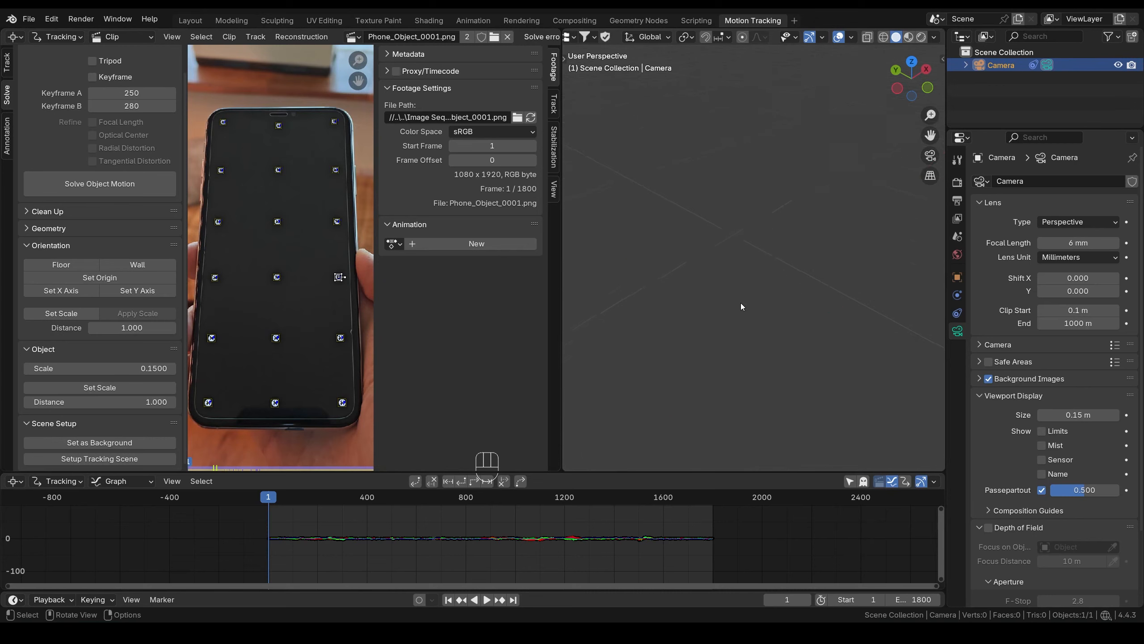
pyautogui.scroll(-4, 740, 307)
pyautogui.keyDown('shift'); pyautogui.moveTo(784, 323); pyautogui.dragTo(777, 305, button='middle'); pyautogui.keyUp('shift')
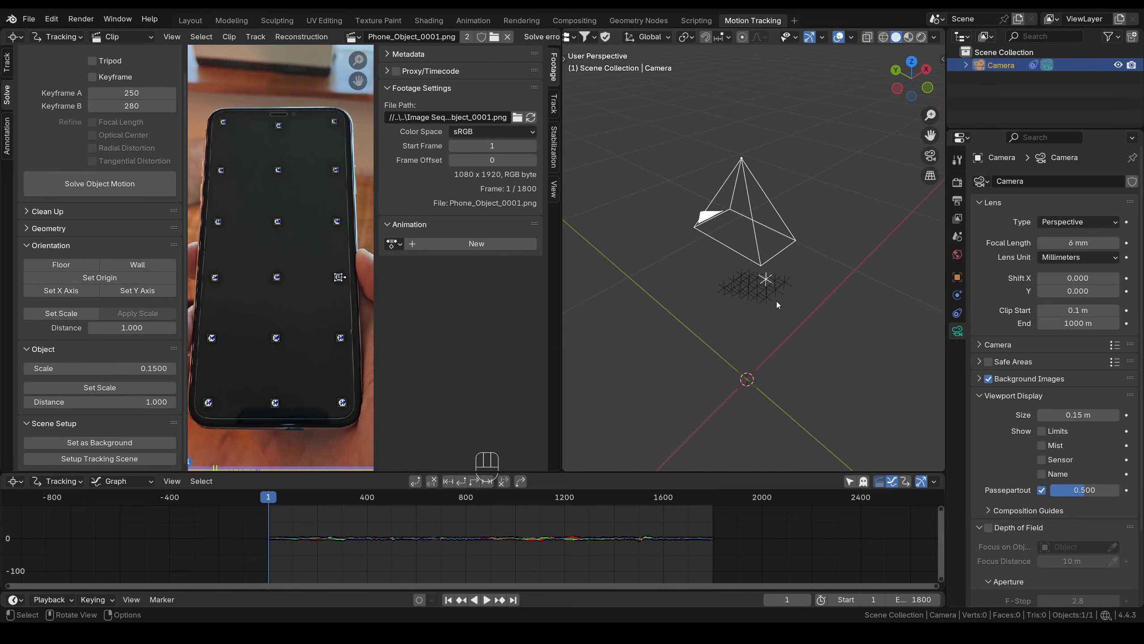
pyautogui.click(815, 249)
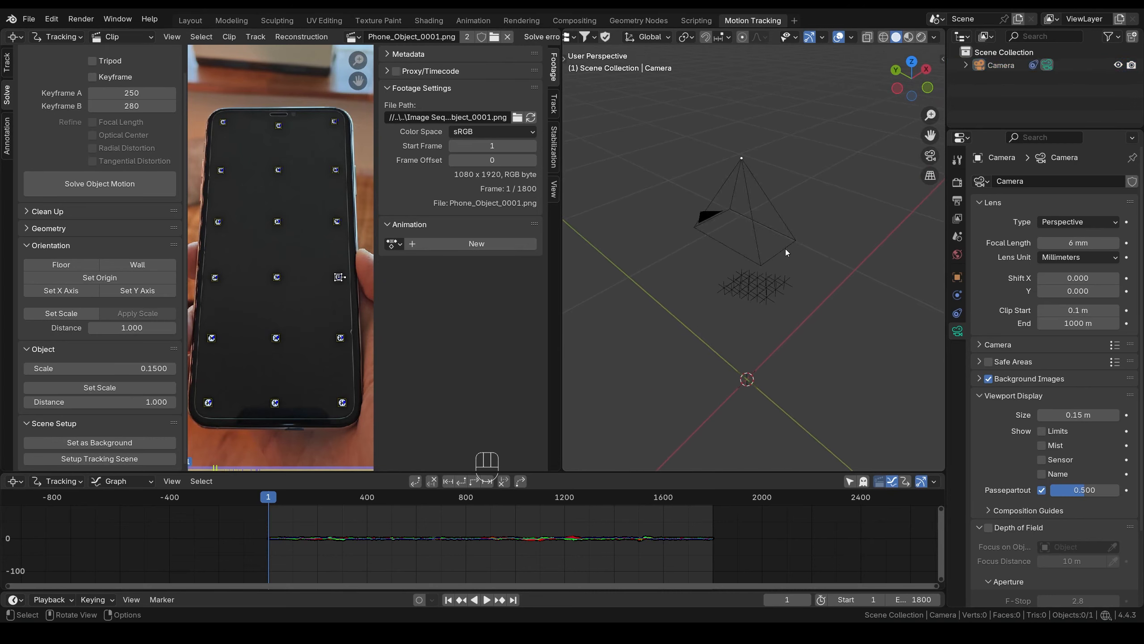
# - Select the solved camera and lower it along global Z toward the grid
pyautogui.moveTo(785, 249); pyautogui.dragTo(813, 235, button='middle')
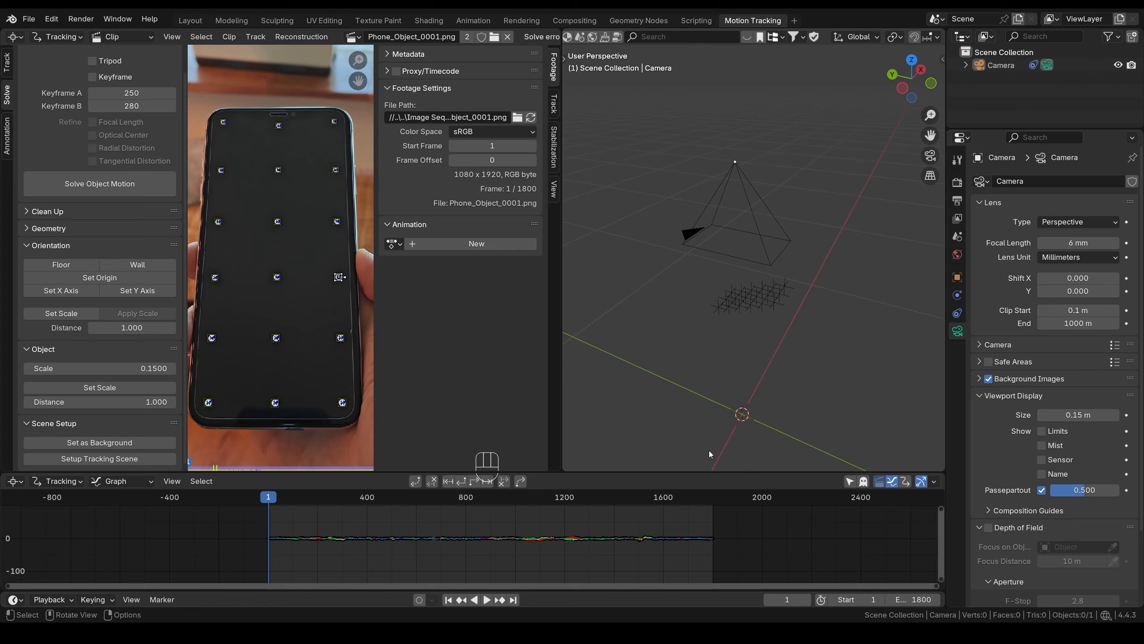
pyautogui.scroll(3, 787, 347)
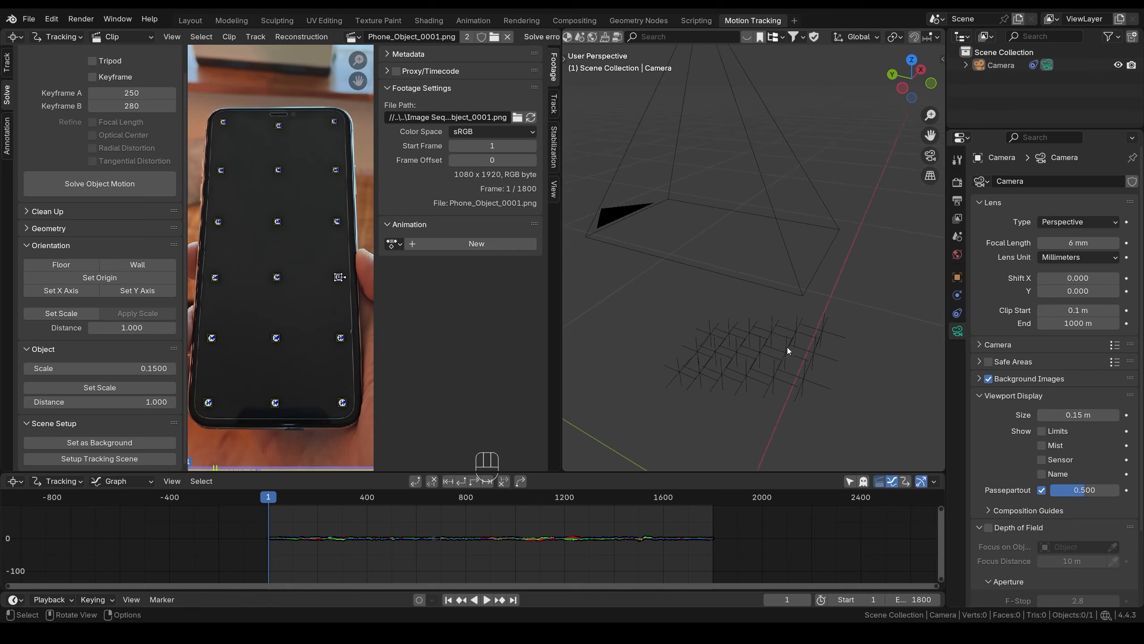
pyautogui.moveTo(801, 353); pyautogui.dragTo(827, 284, button='middle')
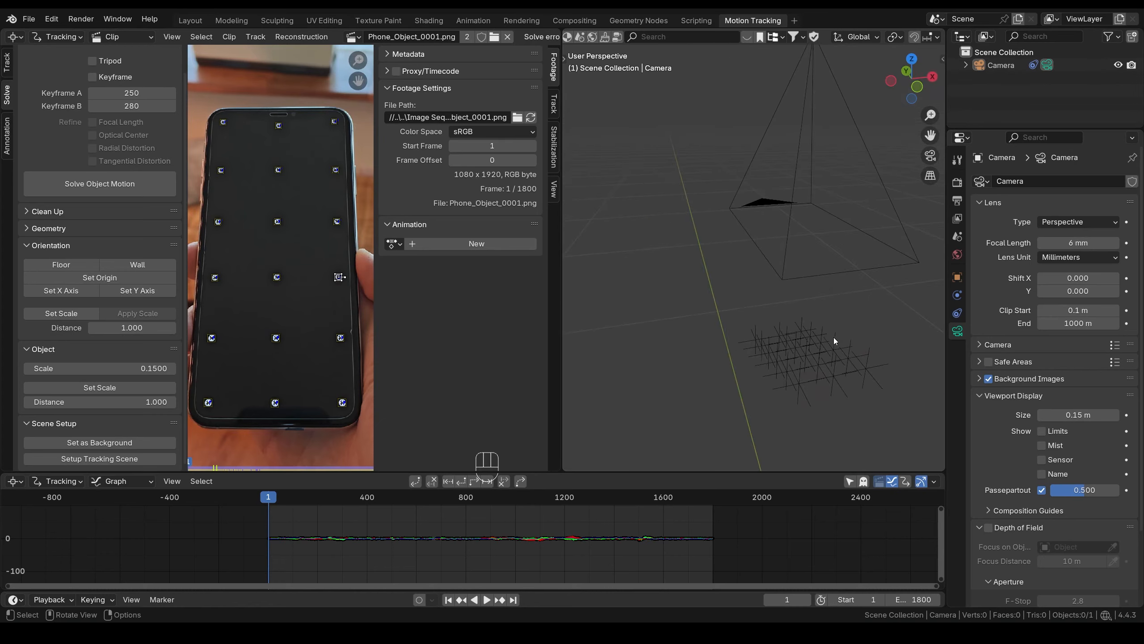
pyautogui.click(834, 379)
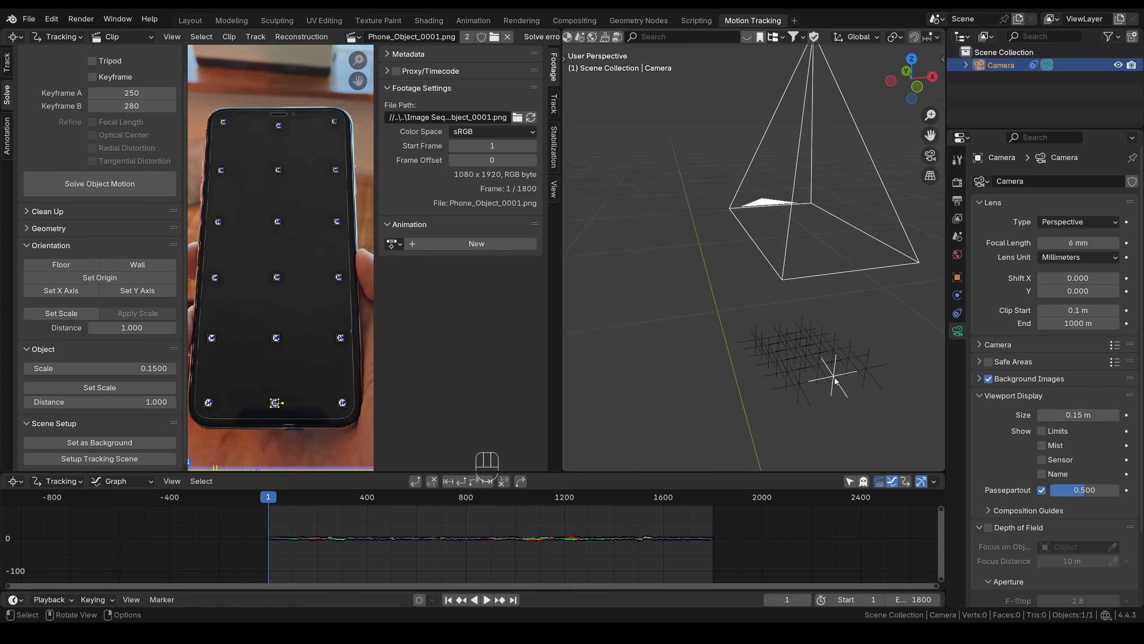
pyautogui.scroll(-3, 836, 380)
pyautogui.keyDown('shift'); pyautogui.moveTo(817, 368); pyautogui.dragTo(703, 313, button='middle'); pyautogui.keyUp('shift')
pyautogui.press('g')
pyautogui.press('z')
pyautogui.click(712, 388)
pyautogui.moveTo(711, 387); pyautogui.dragTo(712, 361, button='middle')
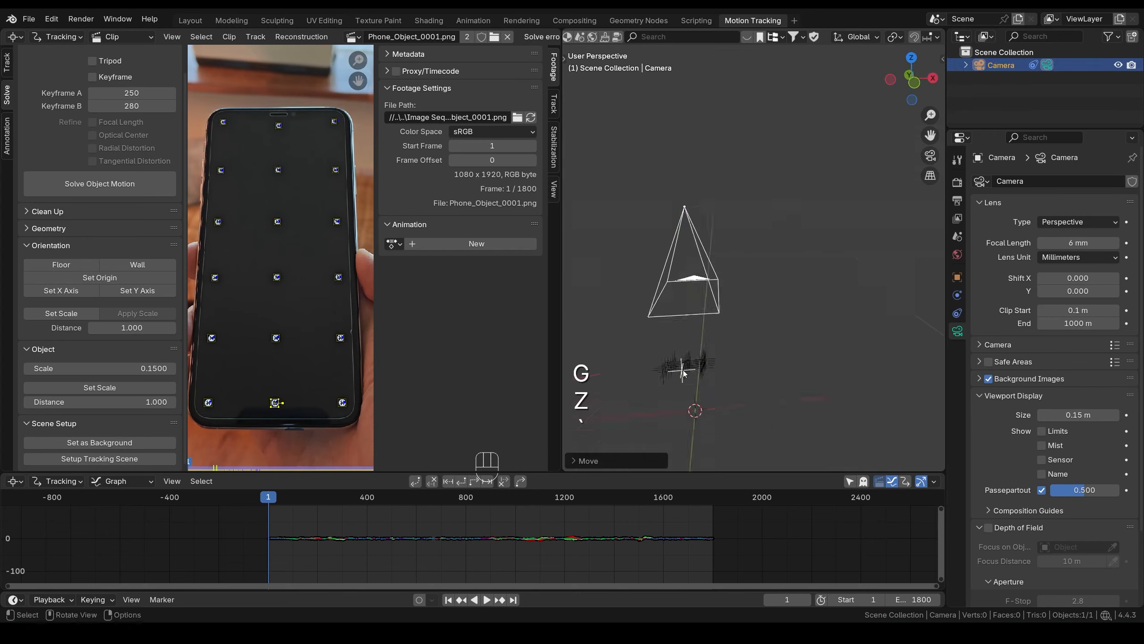
pyautogui.press('`')
pyautogui.press('KP_5')
pyautogui.scroll(4, 763, 282)
pyautogui.keyDown('shift'); pyautogui.moveTo(764, 283); pyautogui.dragTo(779, 179, button='middle'); pyautogui.keyUp('shift')
pyautogui.press('g')
pyautogui.press('z')
pyautogui.click(766, 407)
pyautogui.scroll(6, 759, 403)
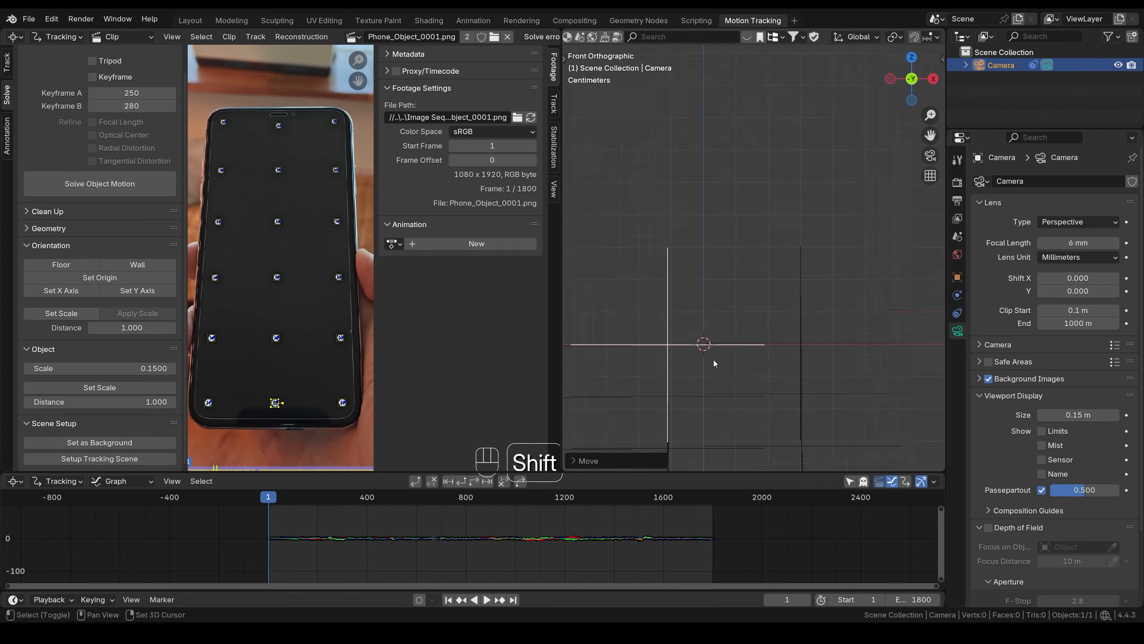
pyautogui.keyDown('shift'); pyautogui.moveTo(713, 360); pyautogui.dragTo(776, 300, button='middle'); pyautogui.keyUp('shift')
pyautogui.scroll(4, 776, 300)
# - Nudge the camera along global X and Z so a bundle sits over the origin
pyautogui.press('g')
pyautogui.press('x')
pyautogui.click(845, 273)
pyautogui.press('g')
pyautogui.press('z')
pyautogui.click(834, 284)
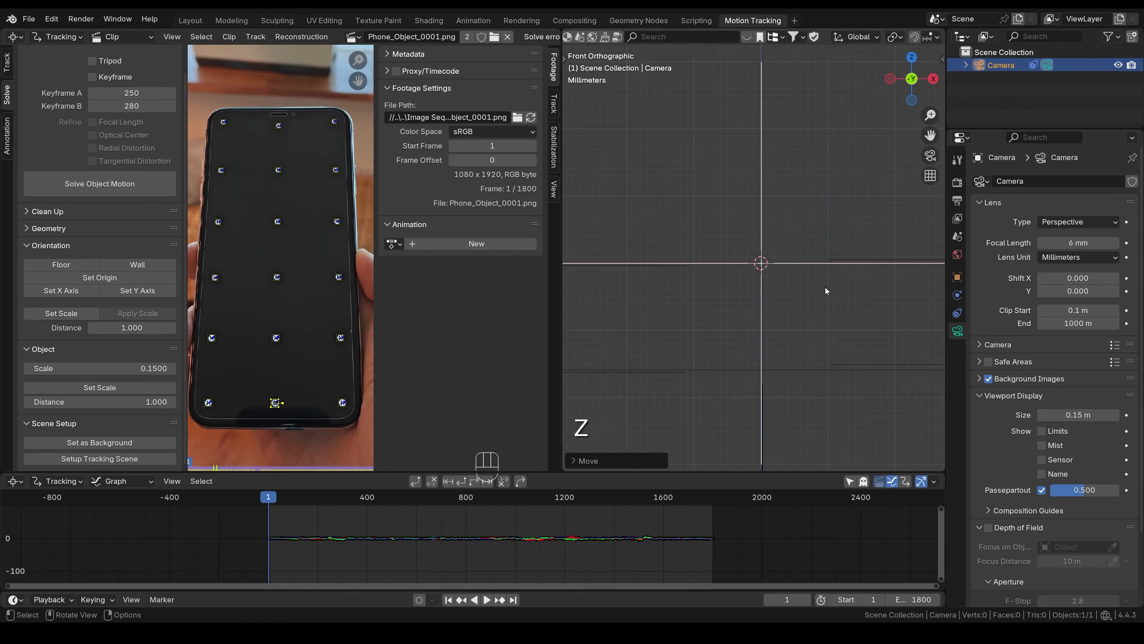
pyautogui.scroll(13, 765, 265)
pyautogui.press('g')
pyautogui.press('z')
pyautogui.click(766, 257)
pyautogui.press('g')
pyautogui.press('x')
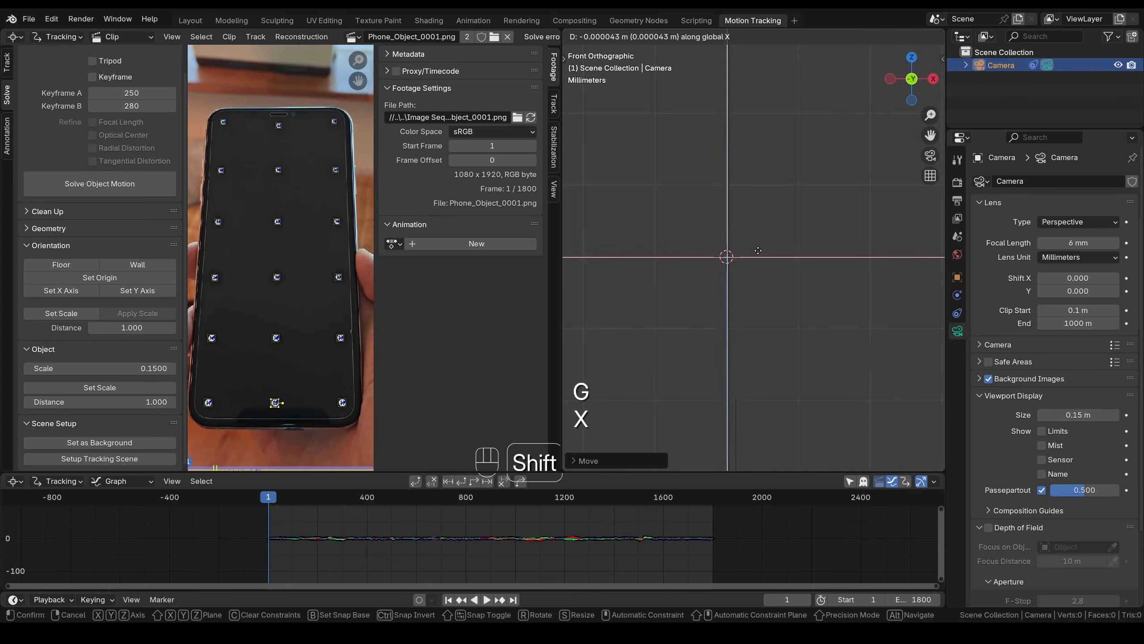
pyautogui.click(737, 289)
pyautogui.scroll(5, 737, 291)
pyautogui.press('g')
pyautogui.press('z')
pyautogui.keyDown('shift'); pyautogui.moveTo(737, 290); pyautogui.dragTo(834, 291, button='middle'); pyautogui.keyUp('shift')
pyautogui.click(804, 274)
pyautogui.scroll(-15, 804, 273)
# - In left view, slide the camera along global Y until the bundle reaches the origin
pyautogui.press('`')
pyautogui.click(794, 293)
pyautogui.press('g')
pyautogui.press('y')
pyautogui.click(797, 264)
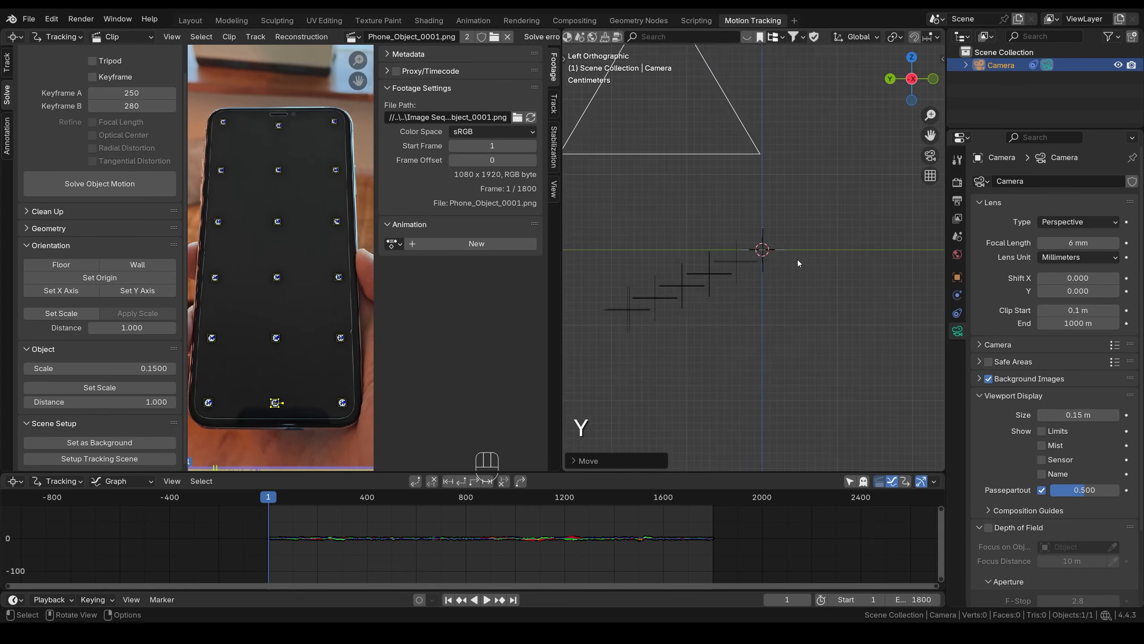
pyautogui.scroll(15, 862, 276)
pyautogui.scroll(7, 862, 277)
pyautogui.press('g')
pyautogui.press('y')
pyautogui.click(701, 271)
pyautogui.scroll(8, 701, 270)
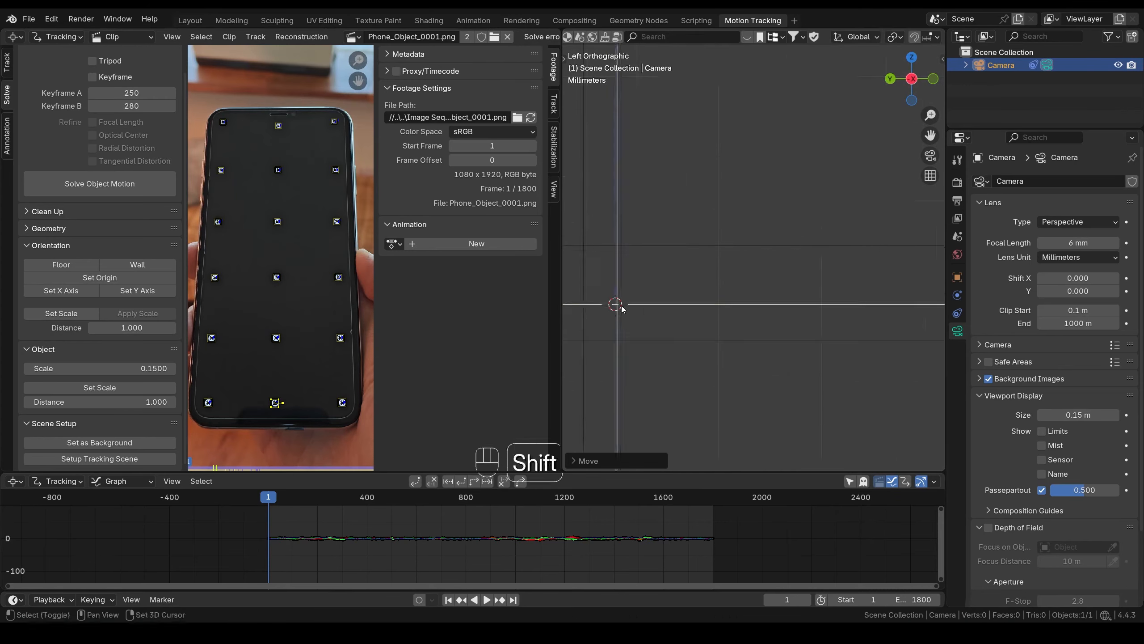
pyautogui.press('g')
pyautogui.press('y')
pyautogui.keyDown('shift'); pyautogui.moveTo(670, 285); pyautogui.dragTo(822, 275, button='middle'); pyautogui.keyUp('shift')
pyautogui.click(784, 260)
pyautogui.scroll(-20, 781, 260)
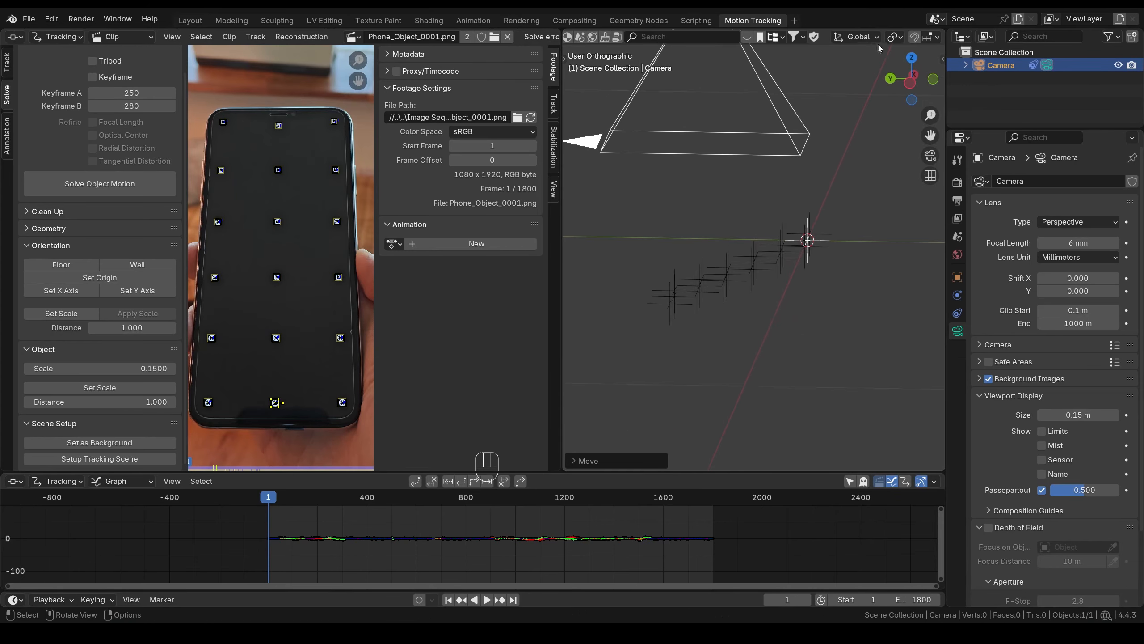
pyautogui.scroll(-5, 777, 38)
# - Set the pivot point to 3D Cursor and rotate the camera about global X to level the bundles
pyautogui.click(784, 38)
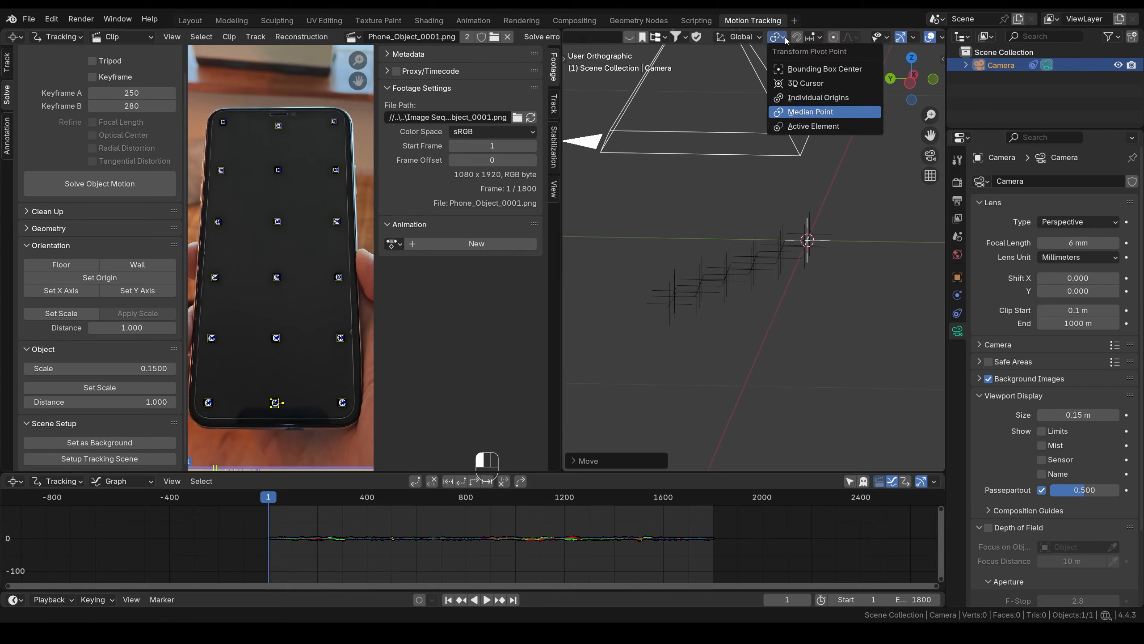
pyautogui.click(823, 86)
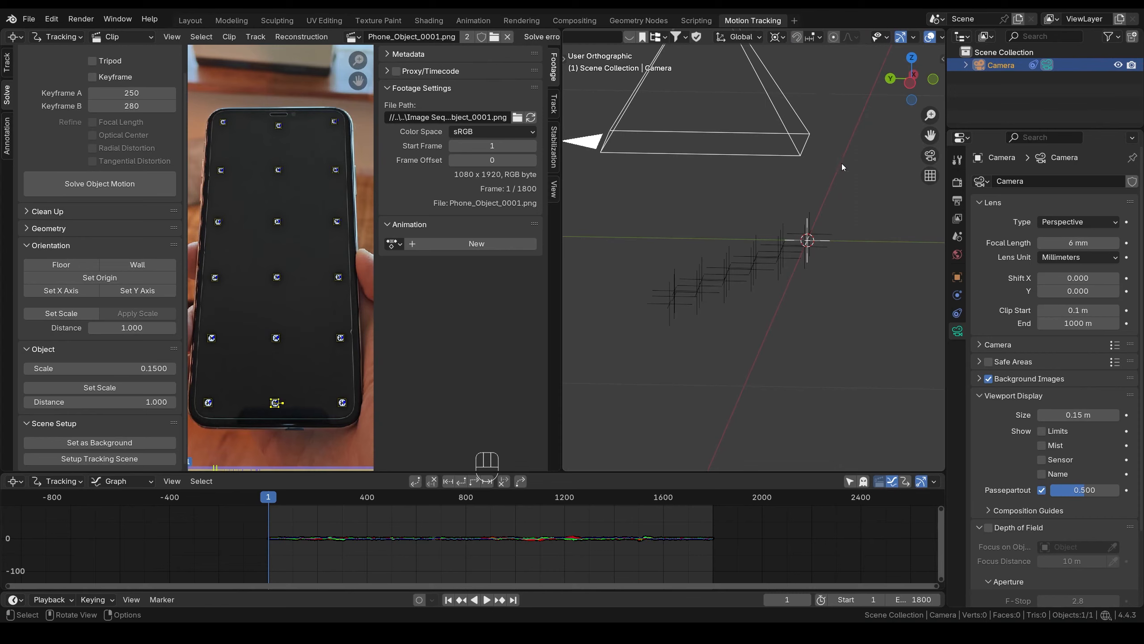
pyautogui.press('r')
pyautogui.press('x')
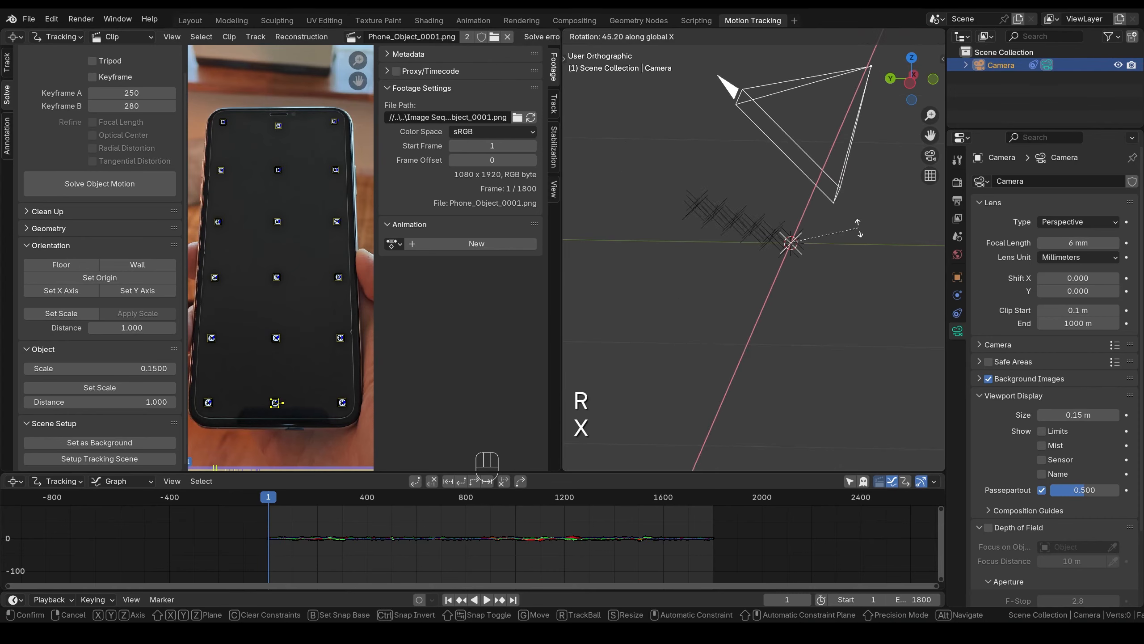
pyautogui.click(844, 217)
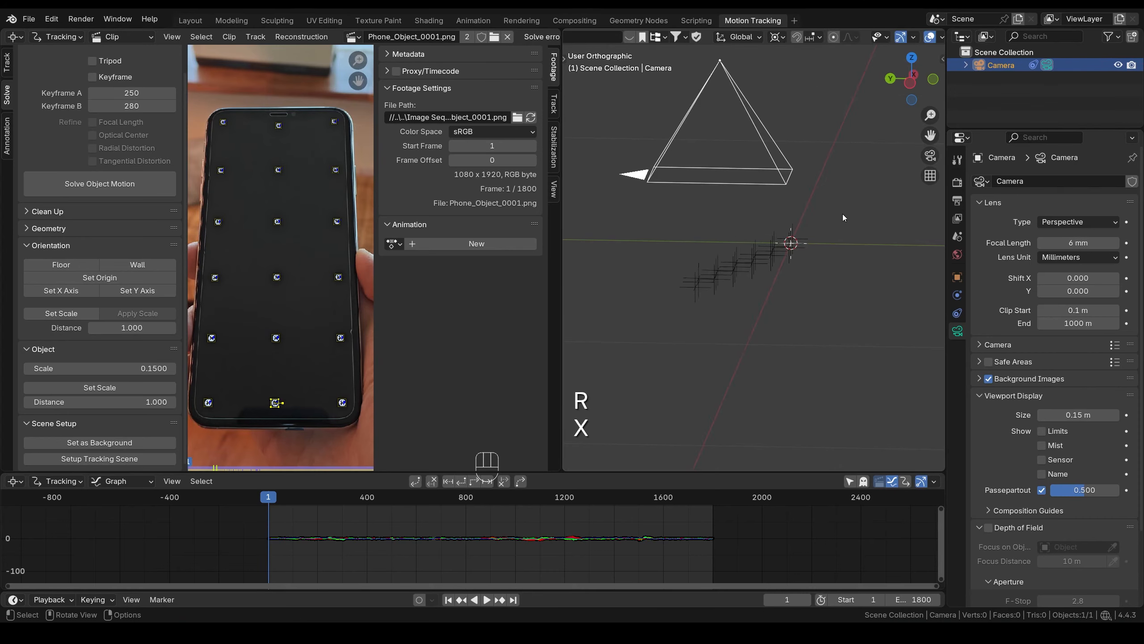
pyautogui.press('`')
pyautogui.click(710, 236)
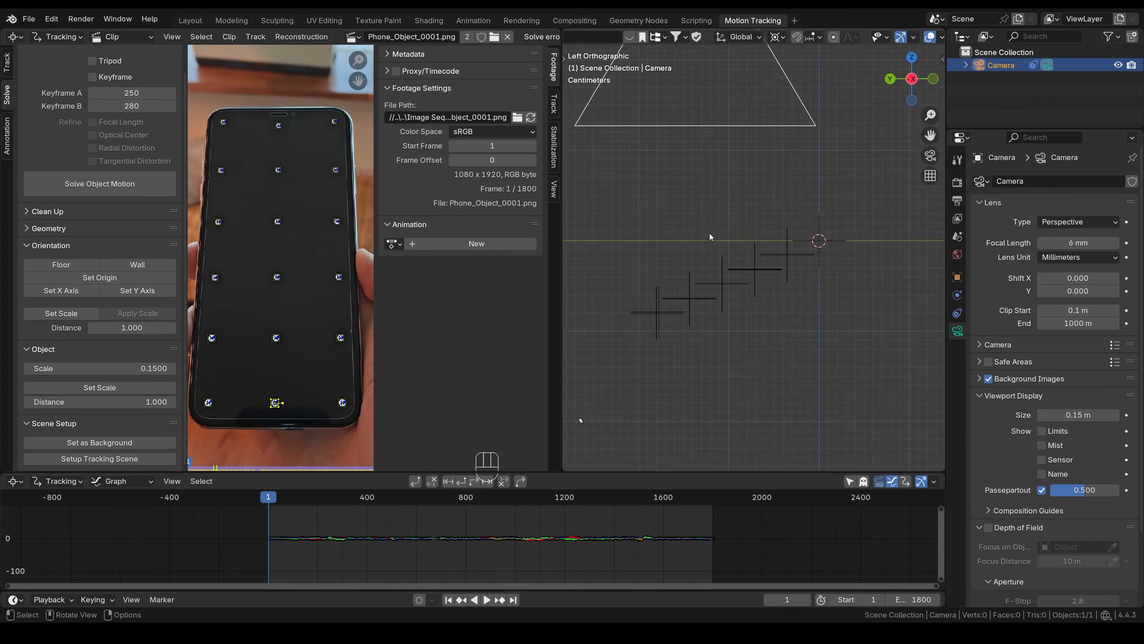
pyautogui.press('r')
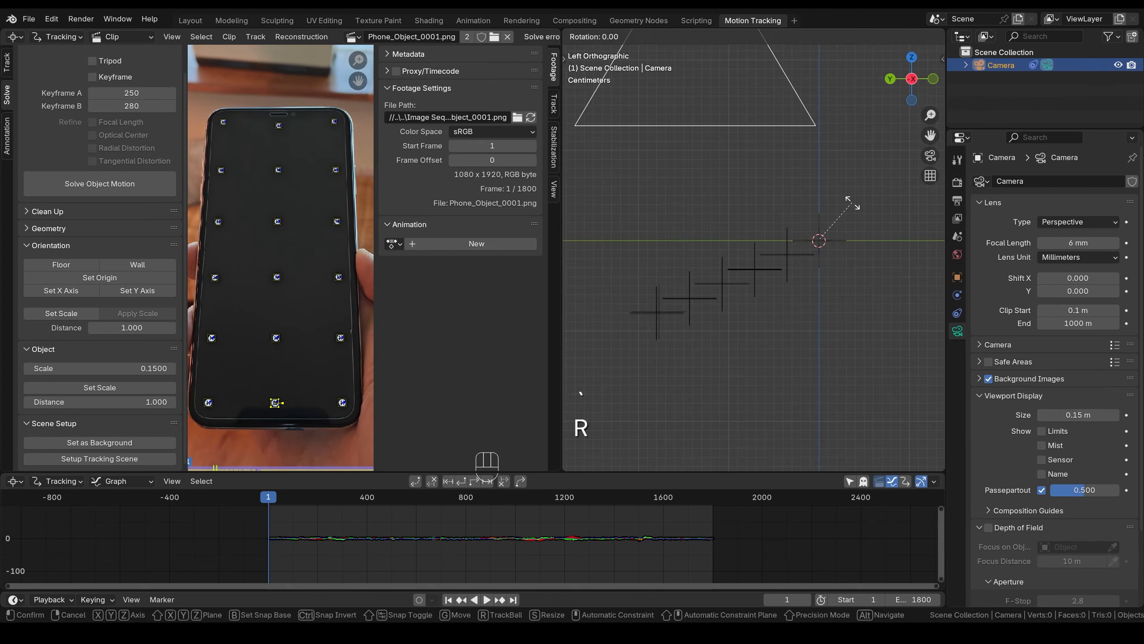
pyautogui.press('x')
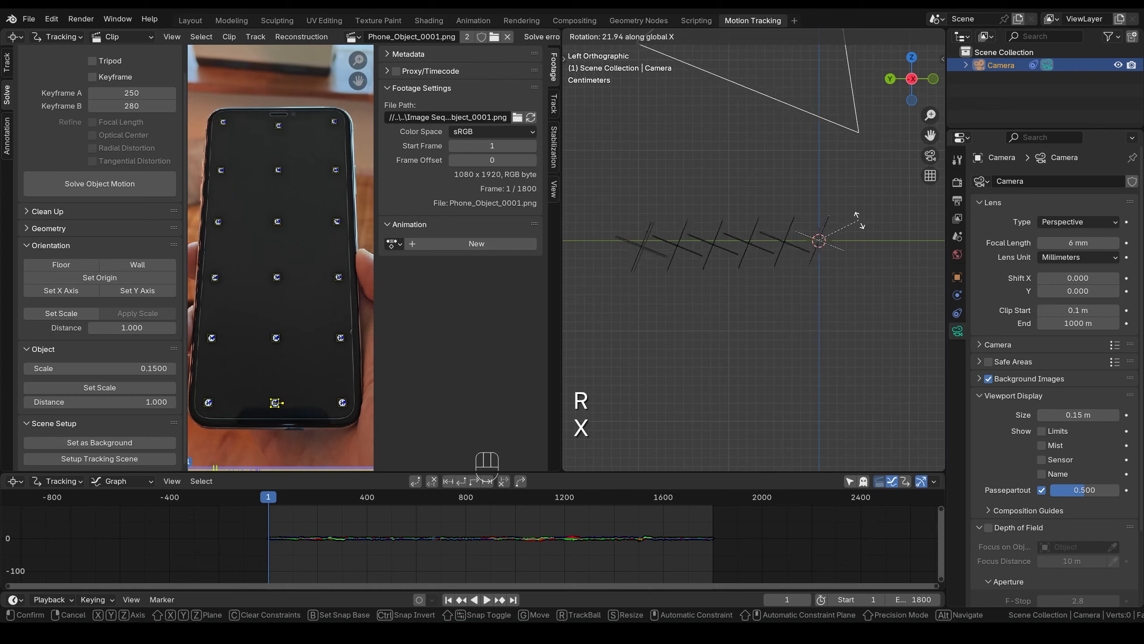
pyautogui.click(859, 219)
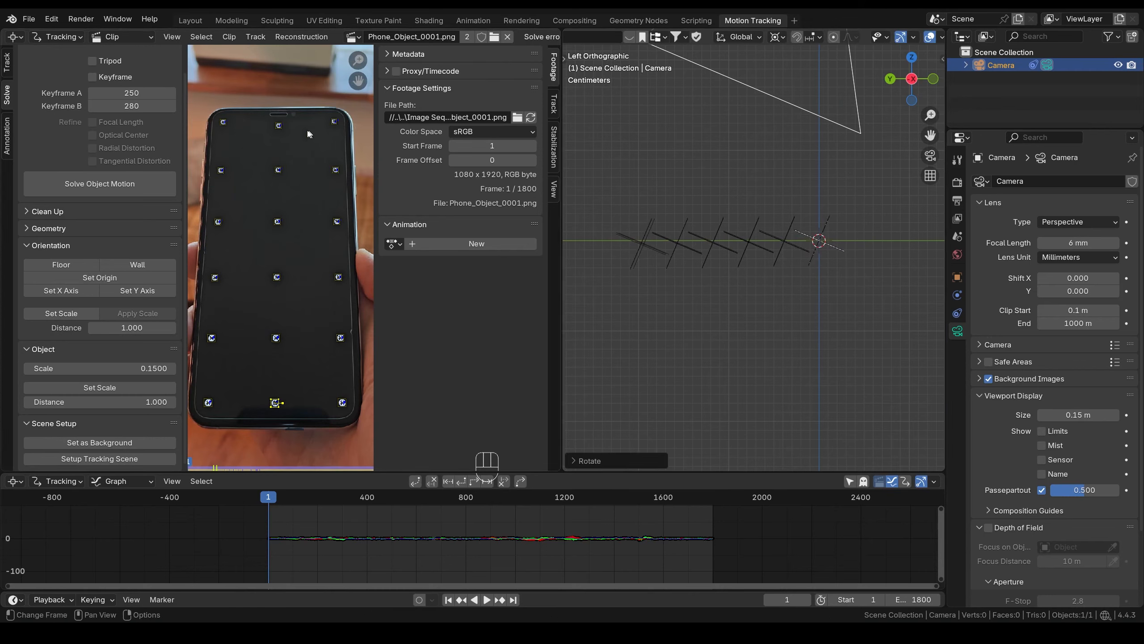
pyautogui.keyDown('shift'); pyautogui.click(280, 125); pyautogui.keyUp('shift')
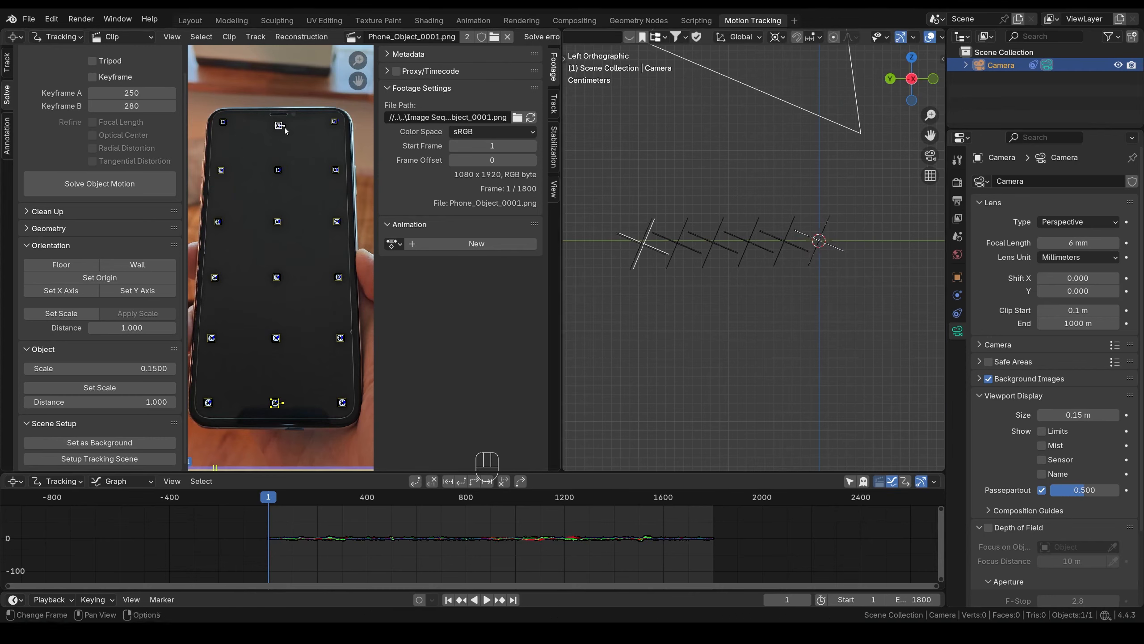
pyautogui.scroll(2, 738, 291)
pyautogui.keyDown('shift'); pyautogui.moveTo(730, 288); pyautogui.dragTo(812, 286, button='middle'); pyautogui.keyUp('shift')
pyautogui.press('r')
pyautogui.press('x')
pyautogui.click(819, 274)
pyautogui.keyDown('shift'); pyautogui.moveTo(732, 295); pyautogui.dragTo(797, 305, button='middle'); pyautogui.keyUp('shift')
pyautogui.scroll(9, 797, 305)
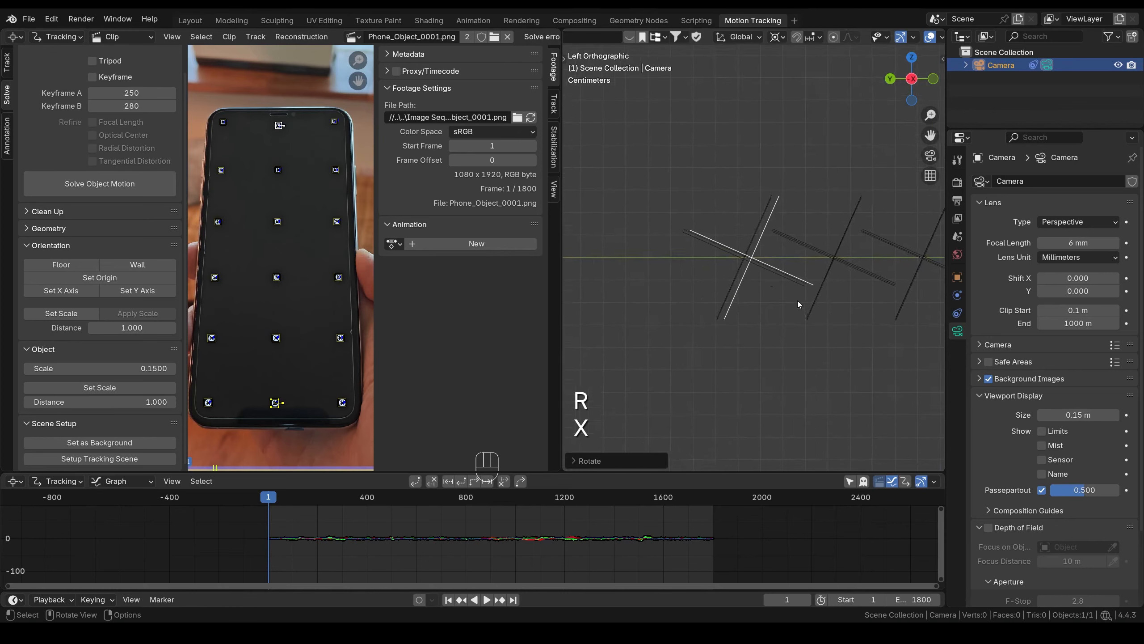
pyautogui.press('r')
pyautogui.press('x')
pyautogui.click(827, 163)
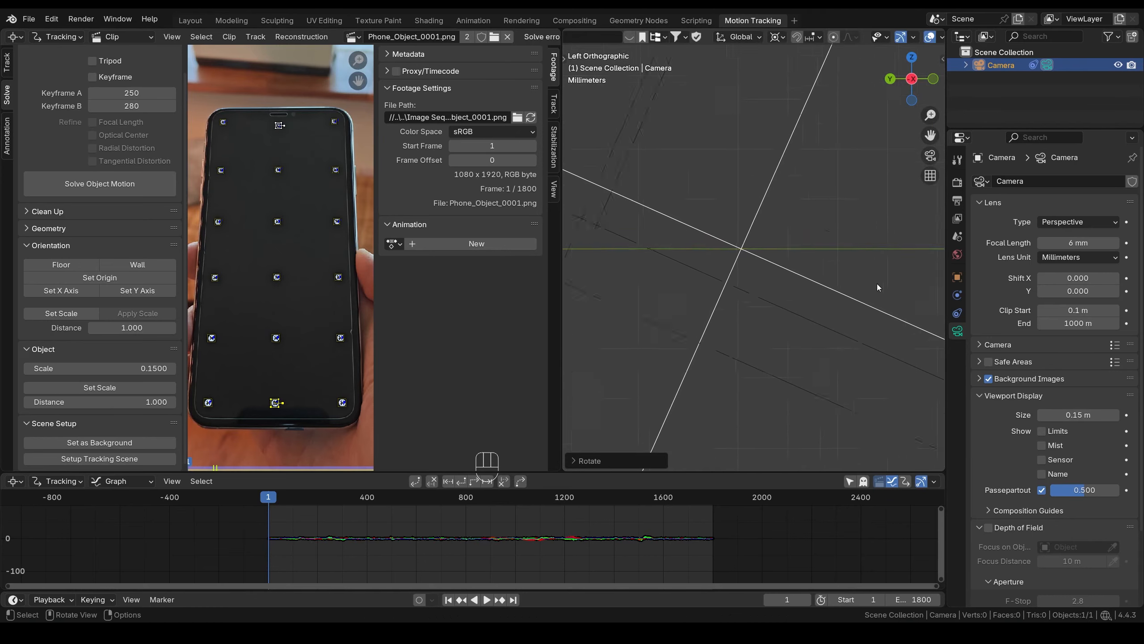
pyautogui.scroll(-14, 885, 284)
pyautogui.keyDown('shift'); pyautogui.moveTo(891, 284); pyautogui.dragTo(800, 289, button='middle'); pyautogui.keyUp('shift')
pyautogui.press('KP_1')
pyautogui.scroll(6, 807, 279)
pyautogui.keyDown('shift'); pyautogui.moveTo(894, 284); pyautogui.dragTo(820, 289, button='middle'); pyautogui.keyUp('shift')
pyautogui.scroll(2, 821, 289)
# - In front view, rotate the camera about global Y to level the bundles
pyautogui.press('r')
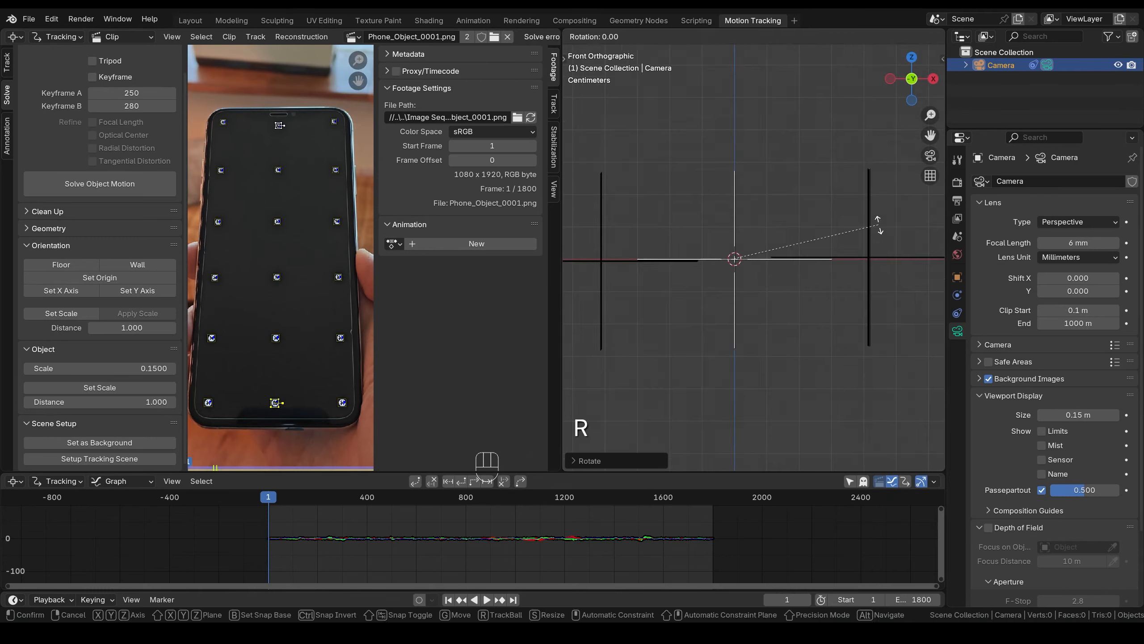
pyautogui.press('y')
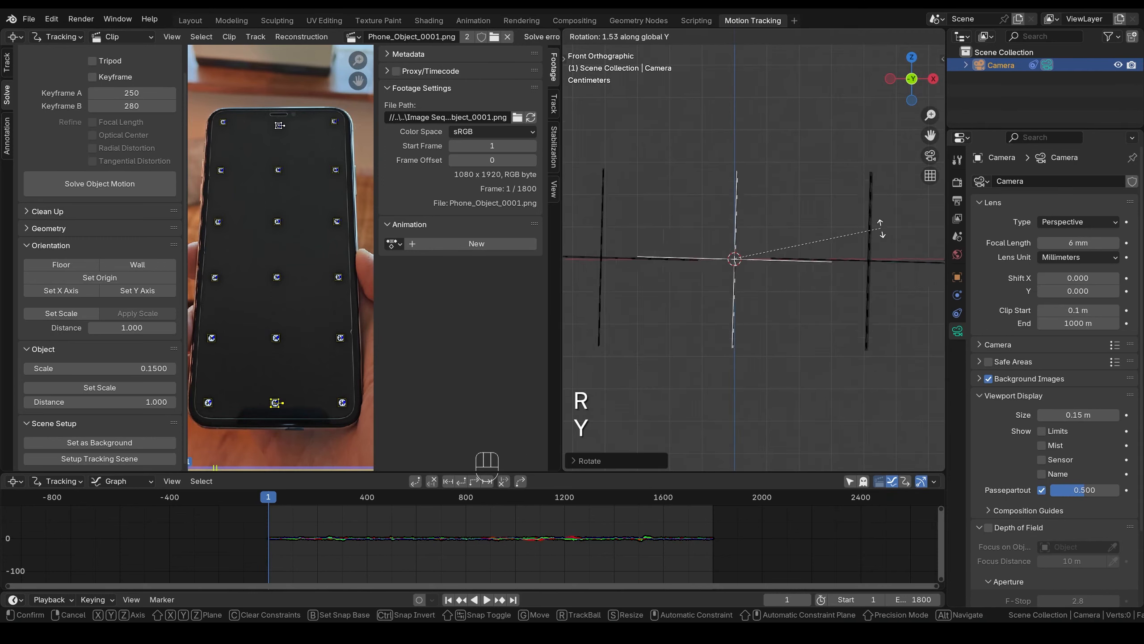
pyautogui.click(882, 227)
pyautogui.scroll(5, 784, 279)
pyautogui.keyDown('shift'); pyautogui.moveTo(779, 281); pyautogui.dragTo(812, 283, button='middle'); pyautogui.keyUp('shift')
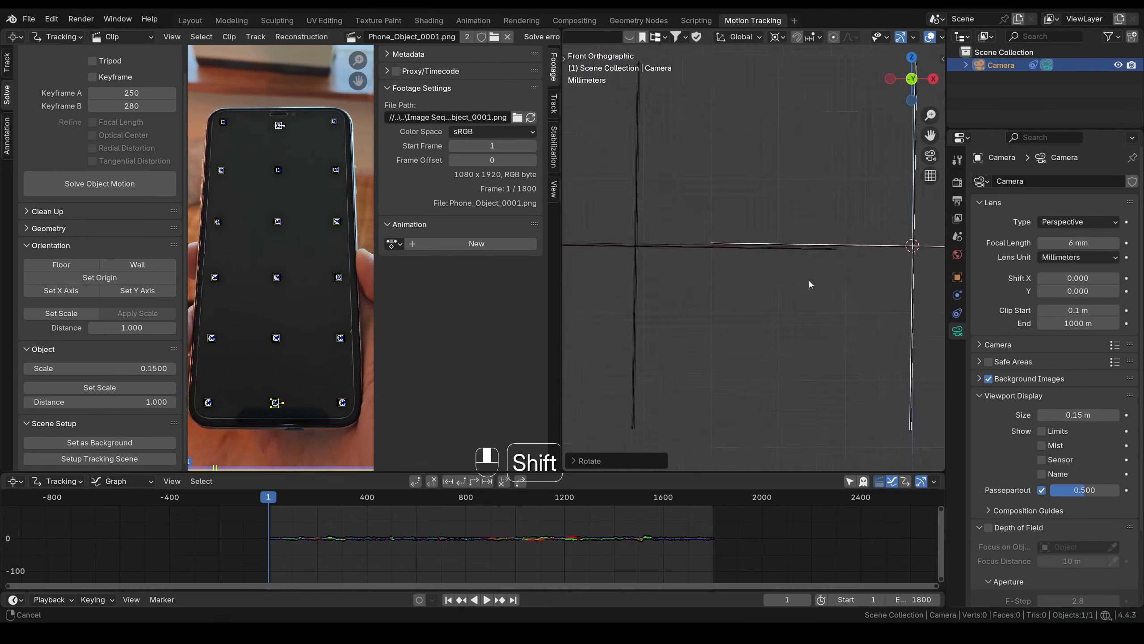
pyautogui.scroll(-6, 853, 281)
# - In top view, rotate the camera about global Z to align the markers with the grid axes
pyautogui.press('`')
pyautogui.click(778, 194)
pyautogui.scroll(5, 776, 215)
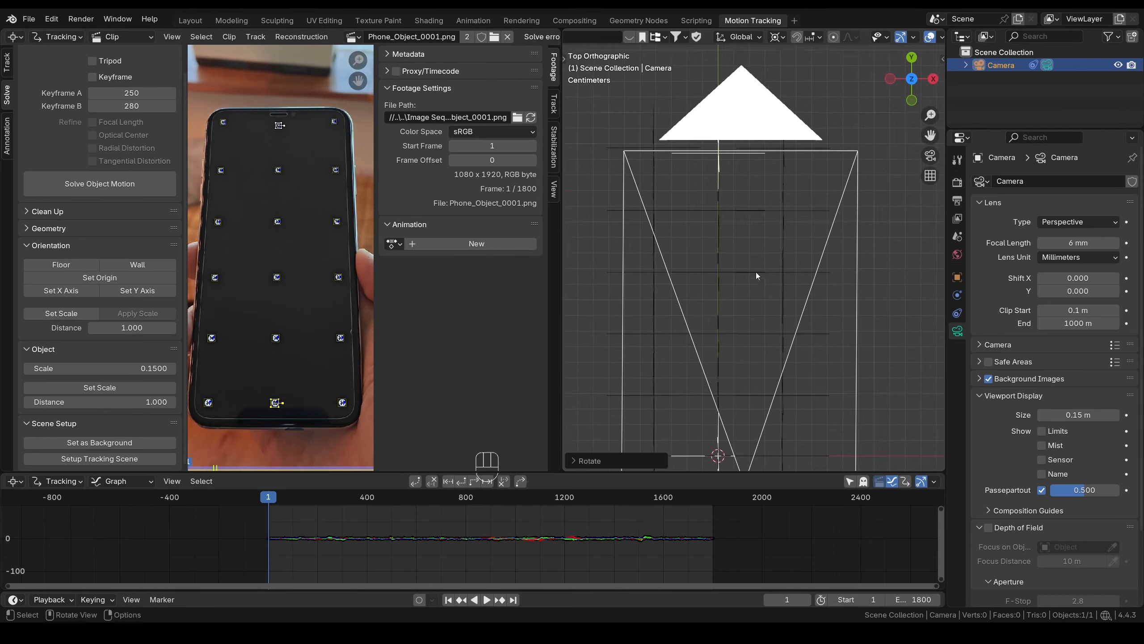
pyautogui.press('r')
pyautogui.press('z')
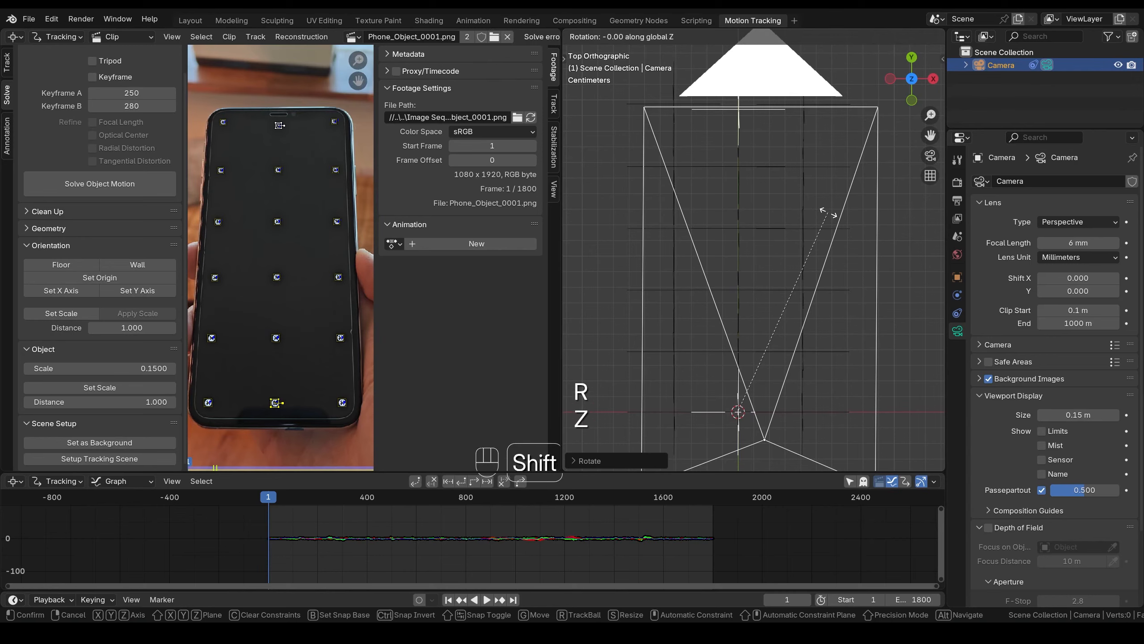
pyautogui.click(828, 214)
pyautogui.scroll(6, 827, 214)
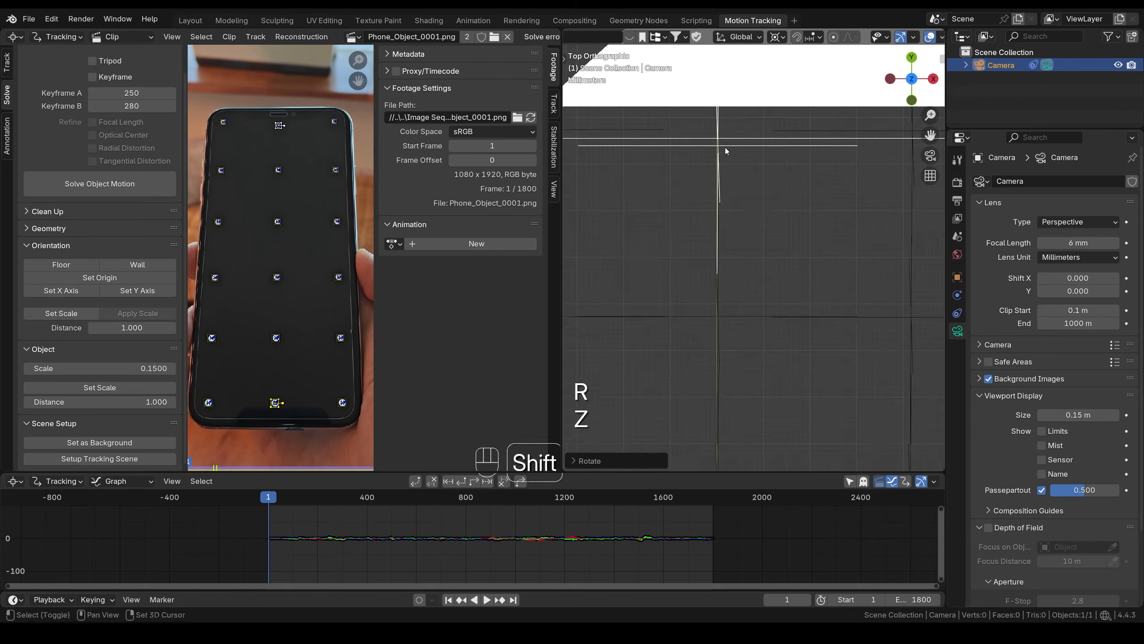
pyautogui.press('r')
pyautogui.press('z')
pyautogui.click(785, 214)
pyautogui.moveTo(753, 215); pyautogui.dragTo(793, 308, button='middle')
pyautogui.press('`')
pyautogui.click(708, 322)
pyautogui.scroll(-3, 714, 396)
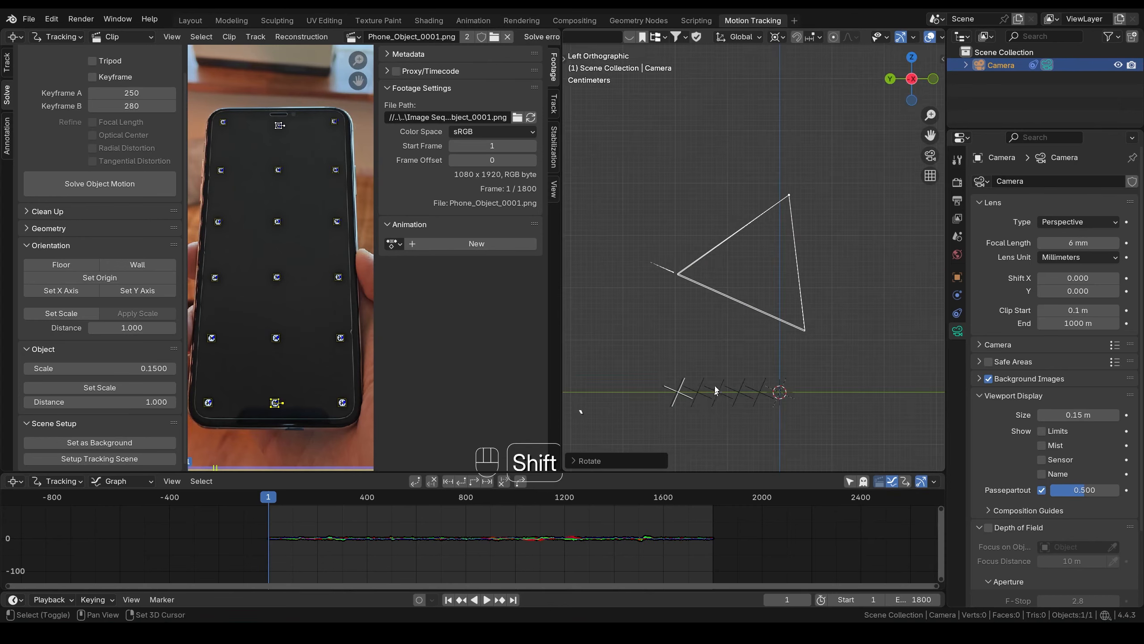
pyautogui.keyDown('shift'); pyautogui.moveTo(717, 391); pyautogui.dragTo(764, 273, button='middle'); pyautogui.keyUp('shift')
pyautogui.scroll(5, 763, 273)
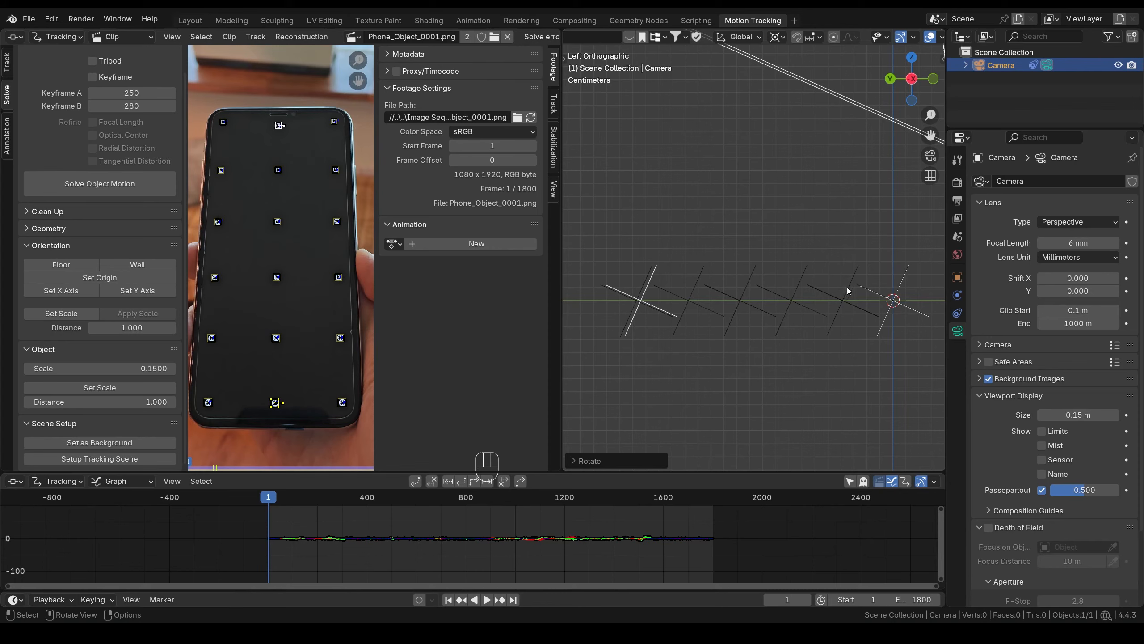
pyautogui.scroll(-3, 848, 291)
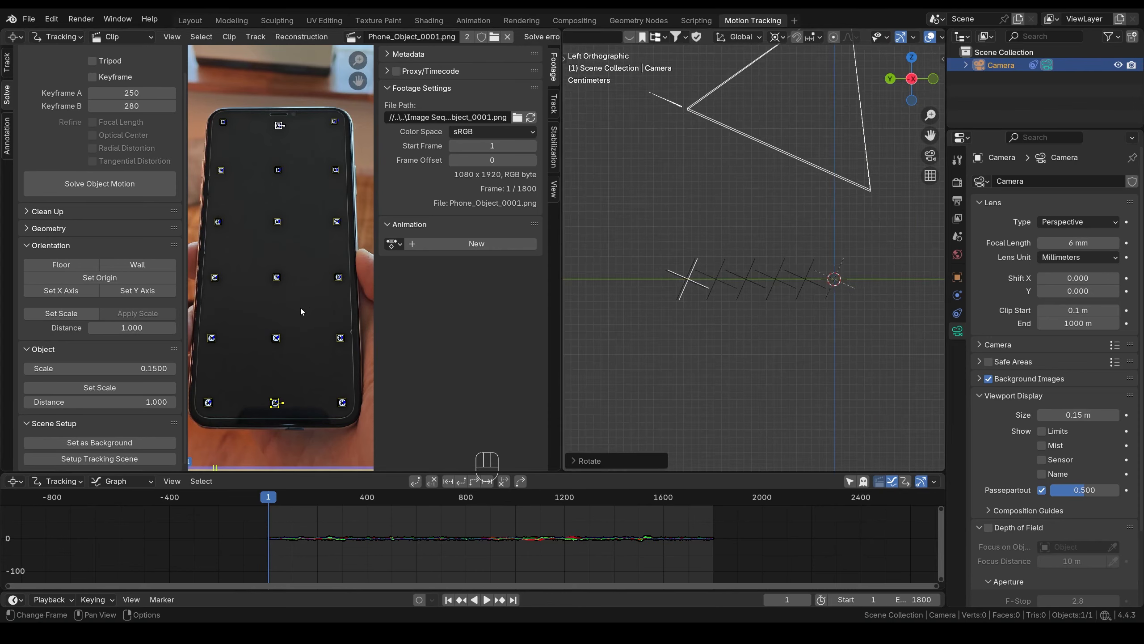
# - Select all markers and convert them into a mesh with 3D Markers to Mesh
pyautogui.press('a')
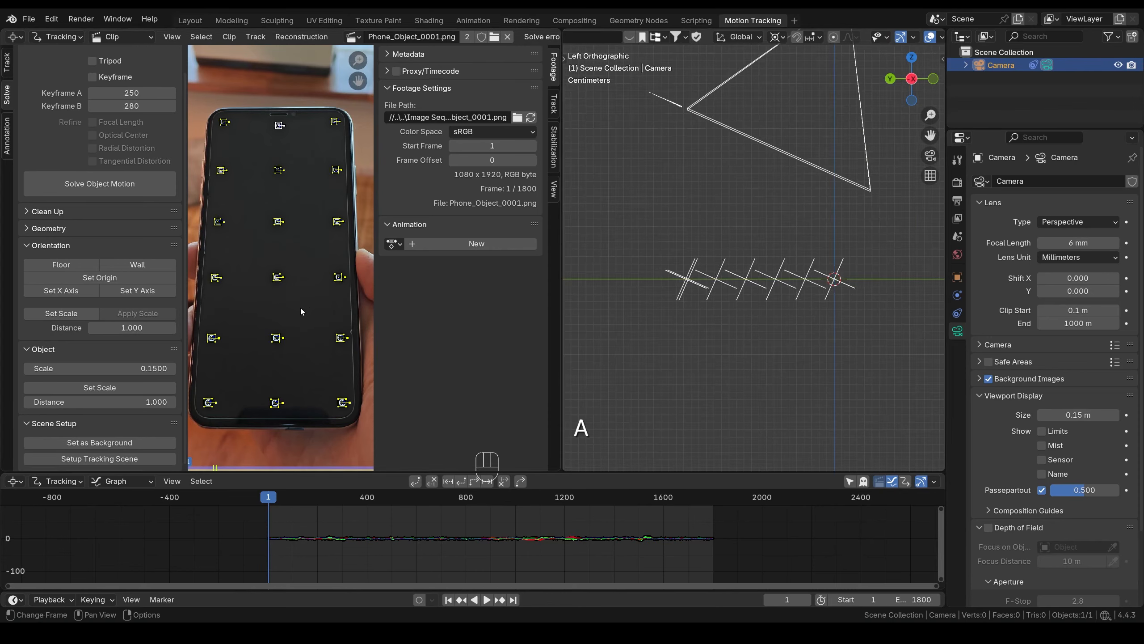
pyautogui.click(26, 228)
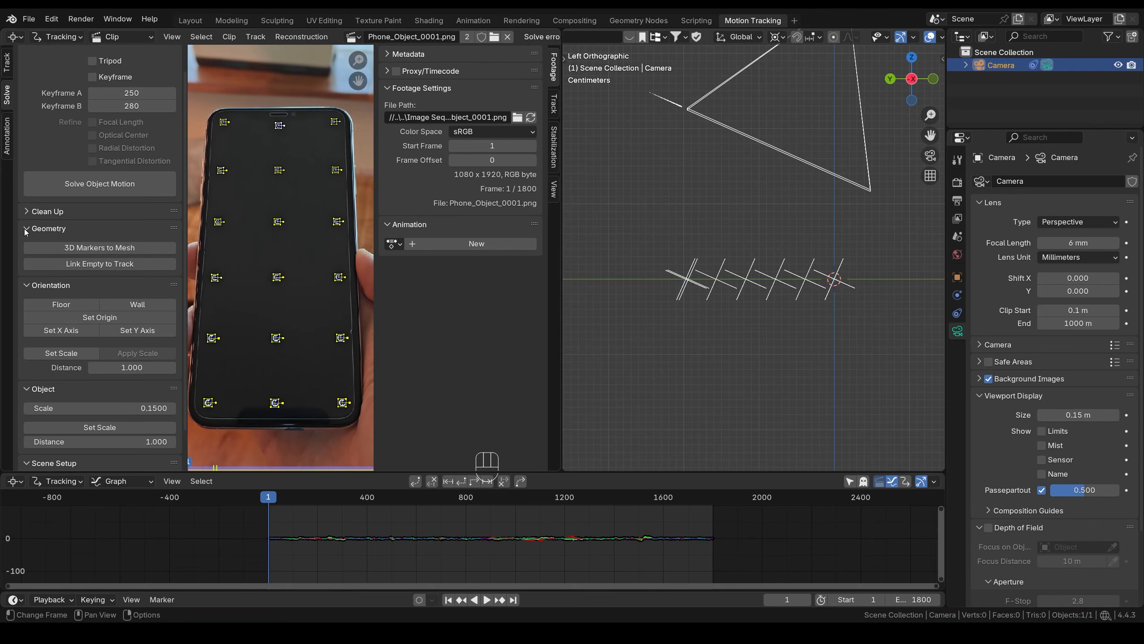
pyautogui.click(112, 247)
# - Select the Tracks mesh and check it against the footage through the camera, ending on frame 1
pyautogui.moveTo(743, 280); pyautogui.dragTo(766, 261, button='middle')
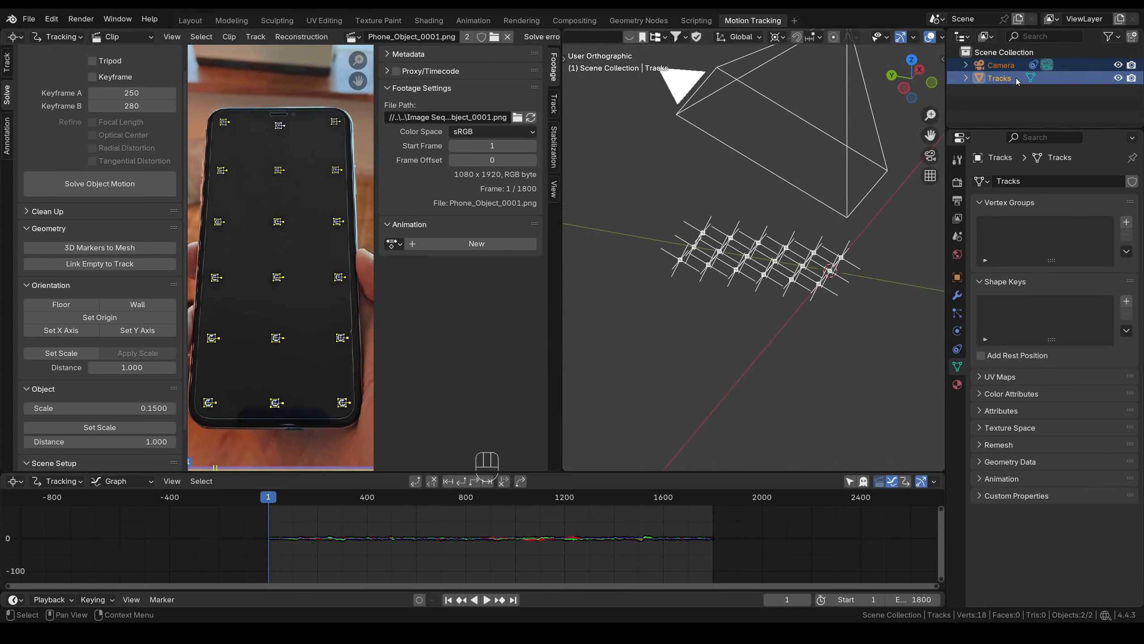
pyautogui.click(999, 78)
pyautogui.press('KP_0')
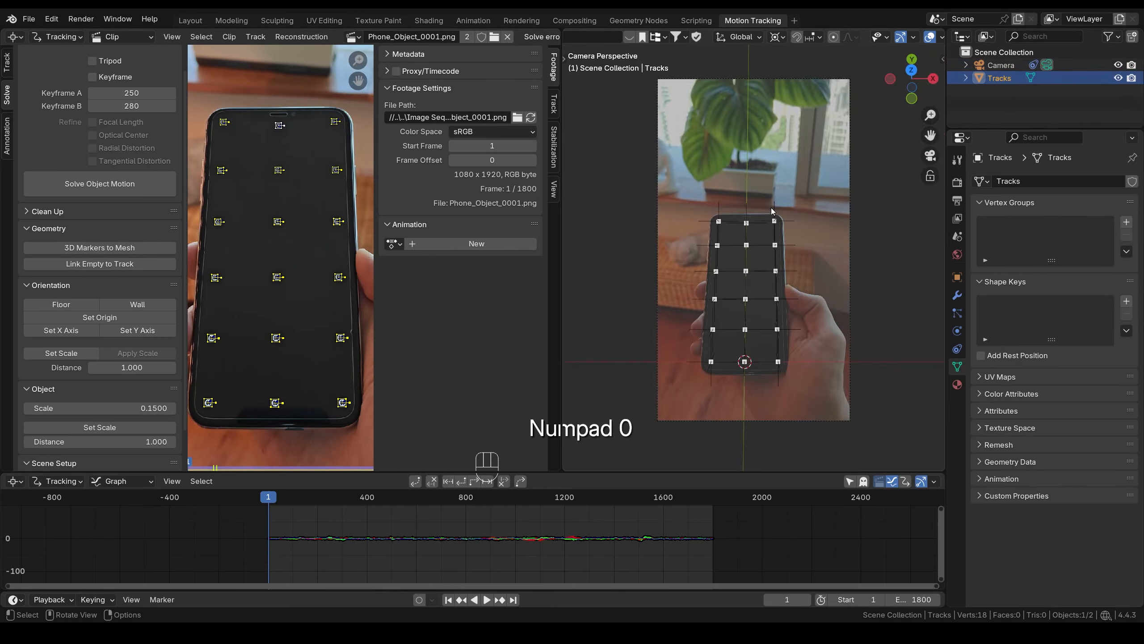
pyautogui.moveTo(273, 499)
pyautogui.mouseDown()
pyautogui.moveTo(334, 502)
pyautogui.moveTo(286, 505)
pyautogui.mouseUp()
pyautogui.hotkey('shift', 'Left')
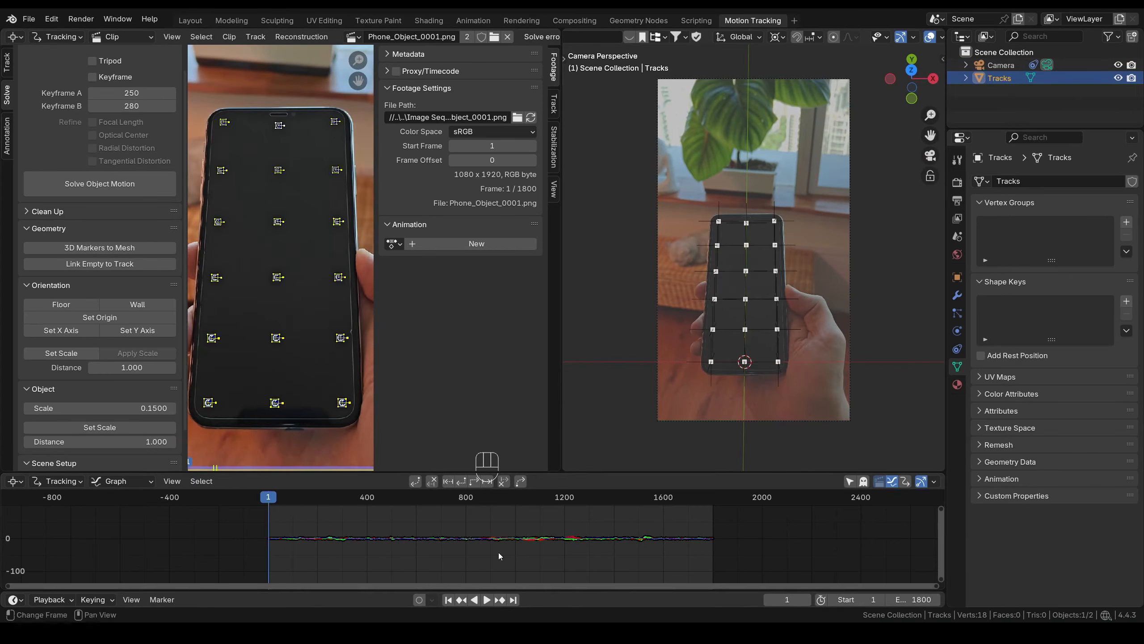
# - Add an Object Solver constraint to Tracks using the Object track and the Camera
pyautogui.click(958, 349)
pyautogui.click(1065, 185)
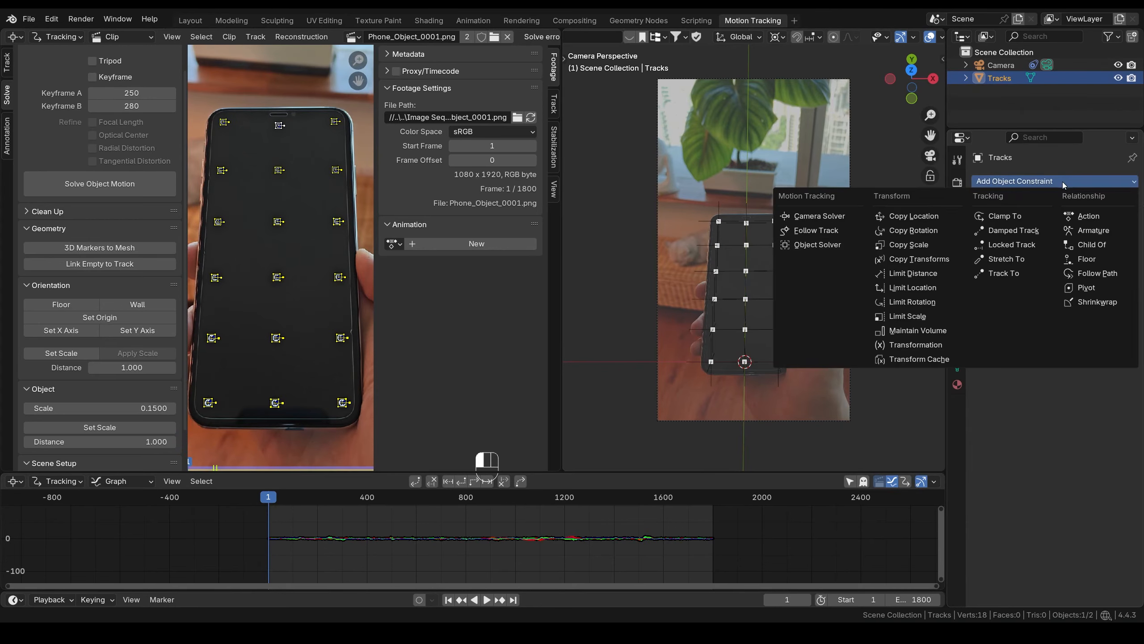
pyautogui.click(862, 246)
pyautogui.click(1079, 240)
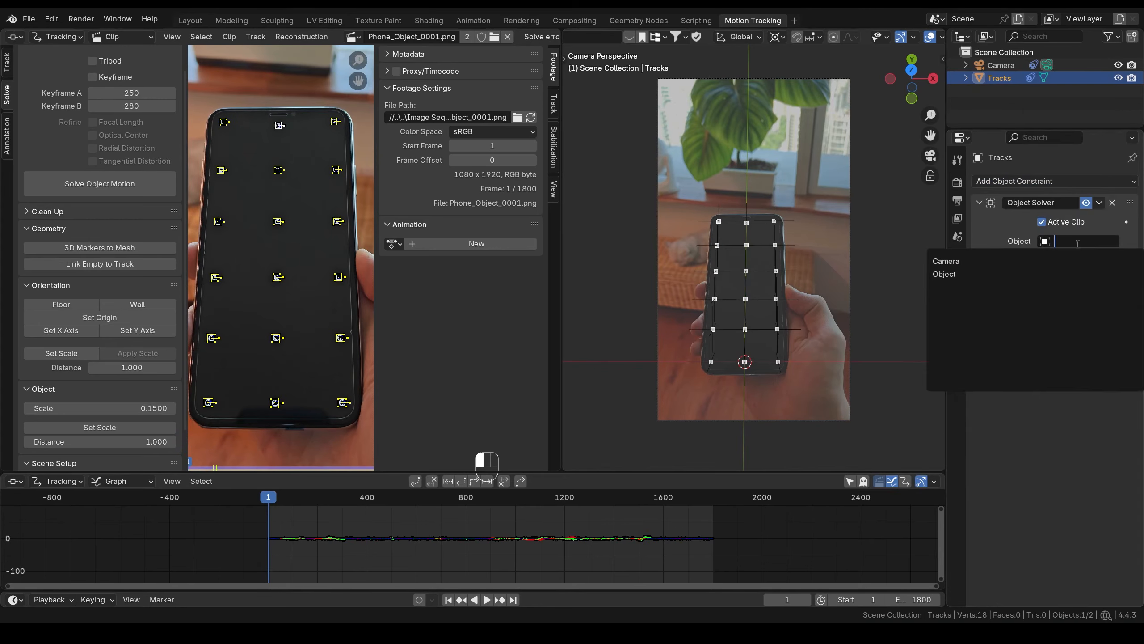
pyautogui.click(1054, 271)
pyautogui.click(1069, 257)
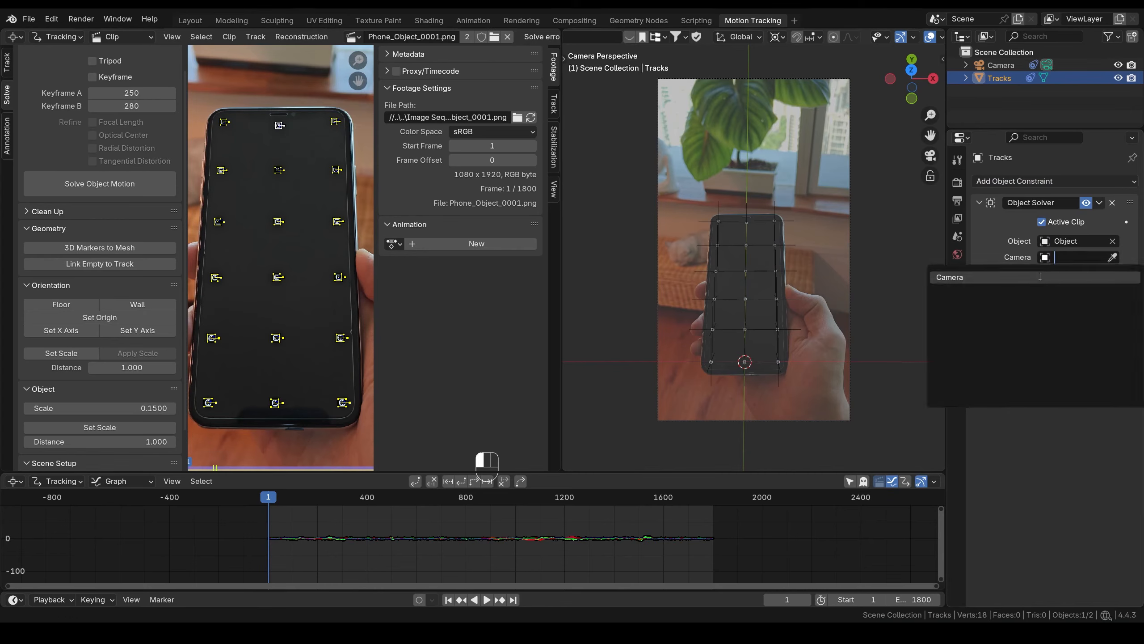
pyautogui.click(1041, 277)
pyautogui.moveTo(766, 253); pyautogui.dragTo(858, 209, button='middle')
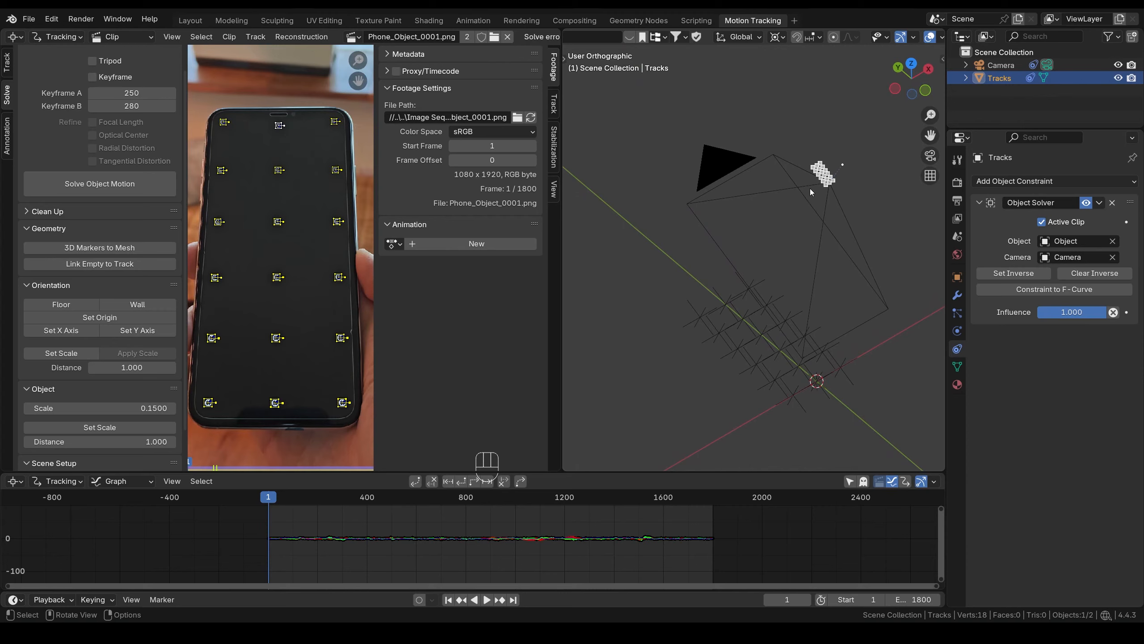
# - Set the constraint's inverse and scrub the footage in camera view to verify alignment
pyautogui.click(1016, 274)
pyautogui.press('KP_0')
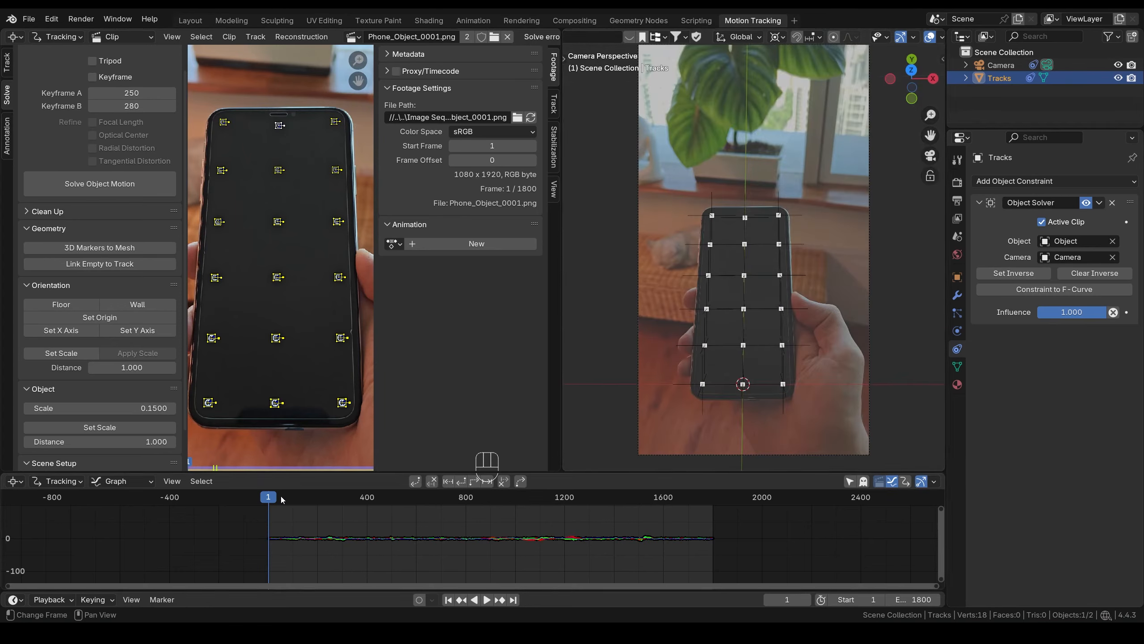
pyautogui.moveTo(270, 498); pyautogui.dragTo(352, 499)
pyautogui.click(447, 600)
pyautogui.scroll(-5, 856, 37)
pyautogui.click(855, 39)
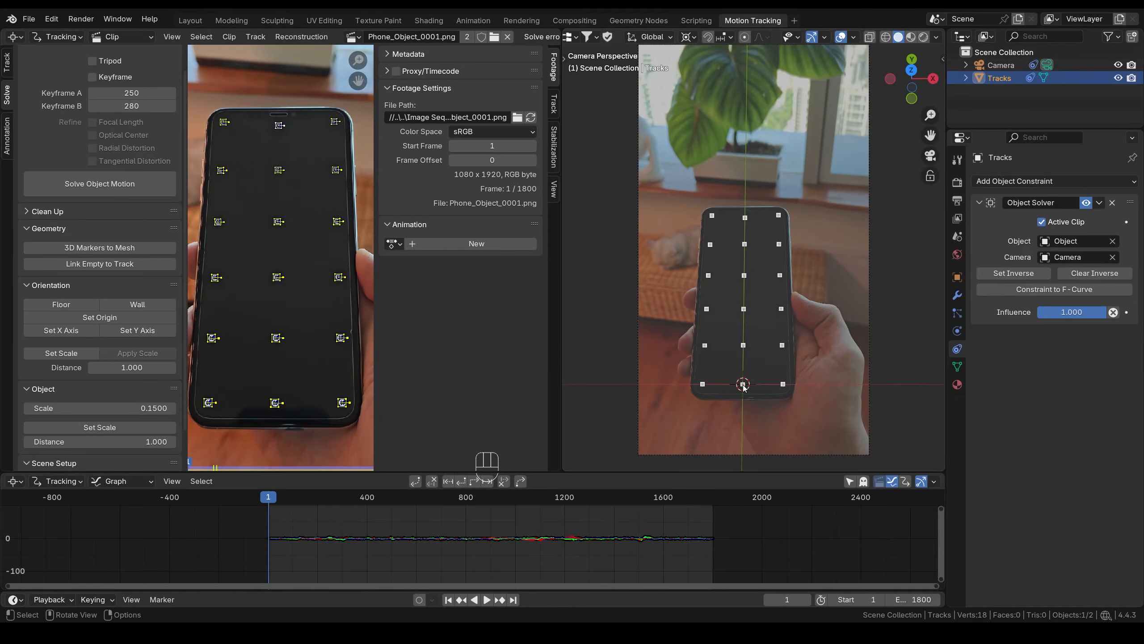
# - In the Layout workspace, add a new plane mesh and view it from the top
pyautogui.click(190, 20)
pyautogui.scroll(5, 512, 339)
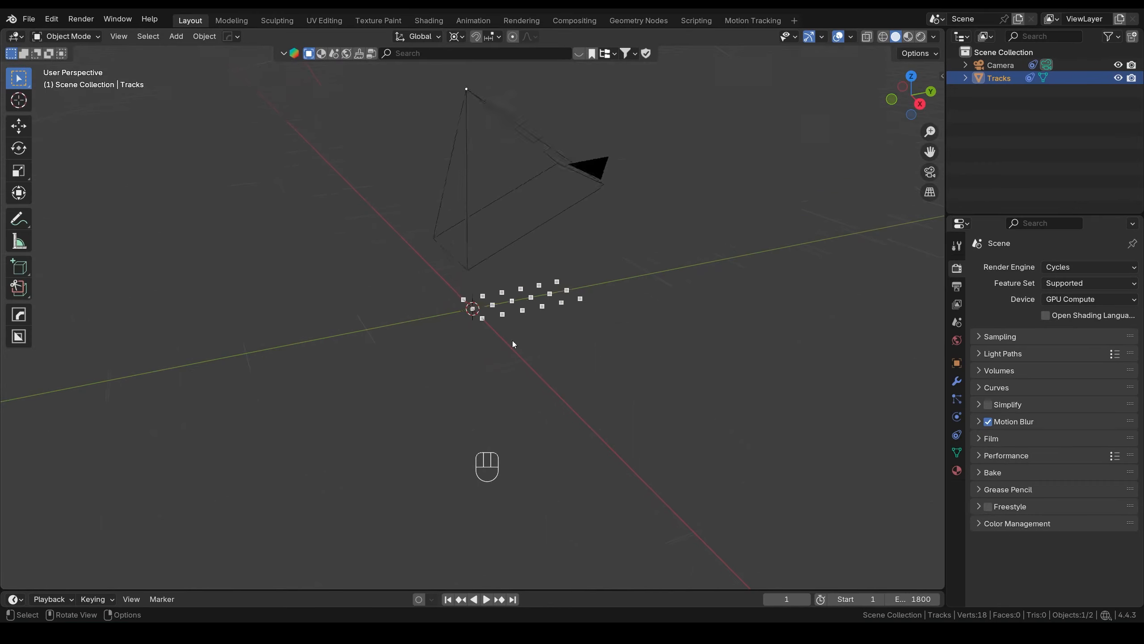
pyautogui.moveTo(512, 340); pyautogui.dragTo(570, 346, button='middle')
pyautogui.hotkey('shift', 'a')
pyautogui.moveTo(540, 357)
pyautogui.click(670, 89)
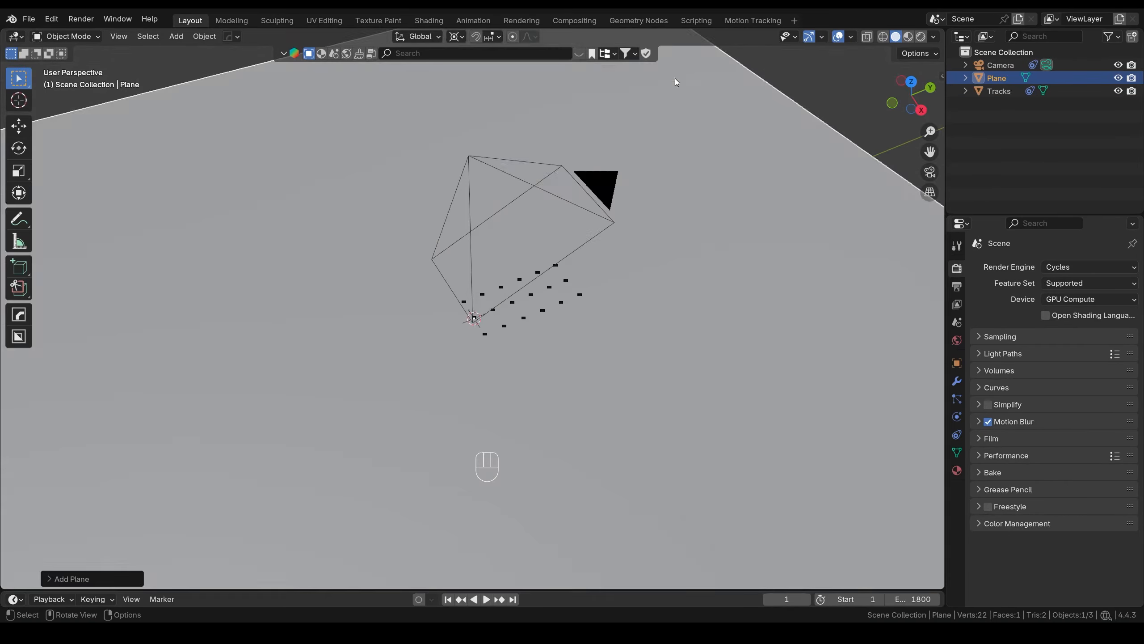
pyautogui.press('KP_7')
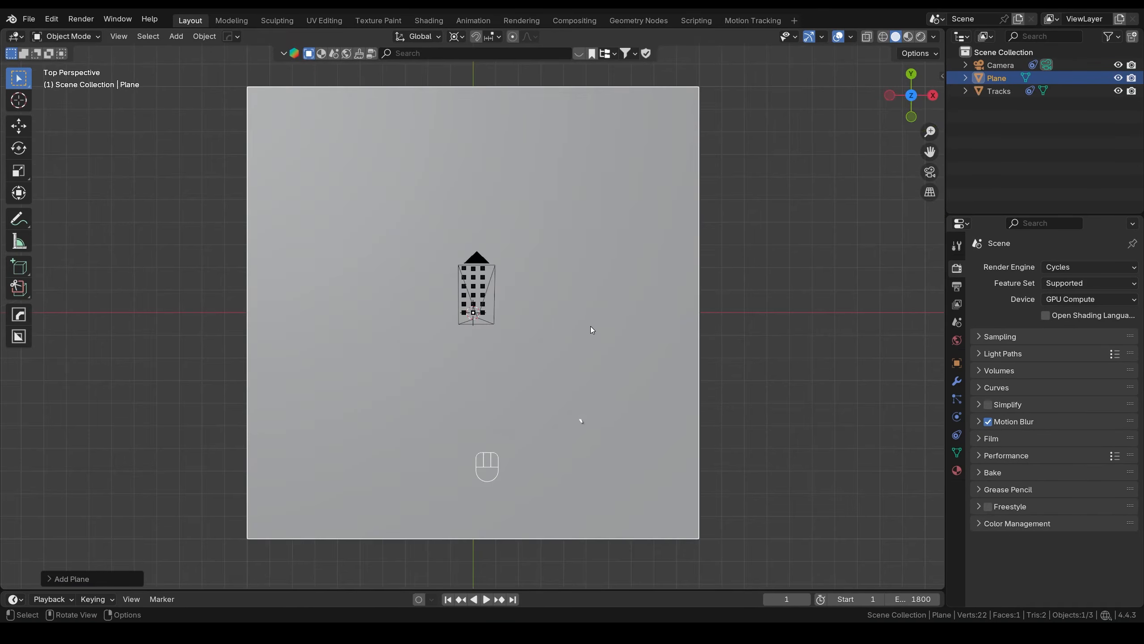
# - Scale the plane down and set the transform pivot to Median Point
pyautogui.press('s')
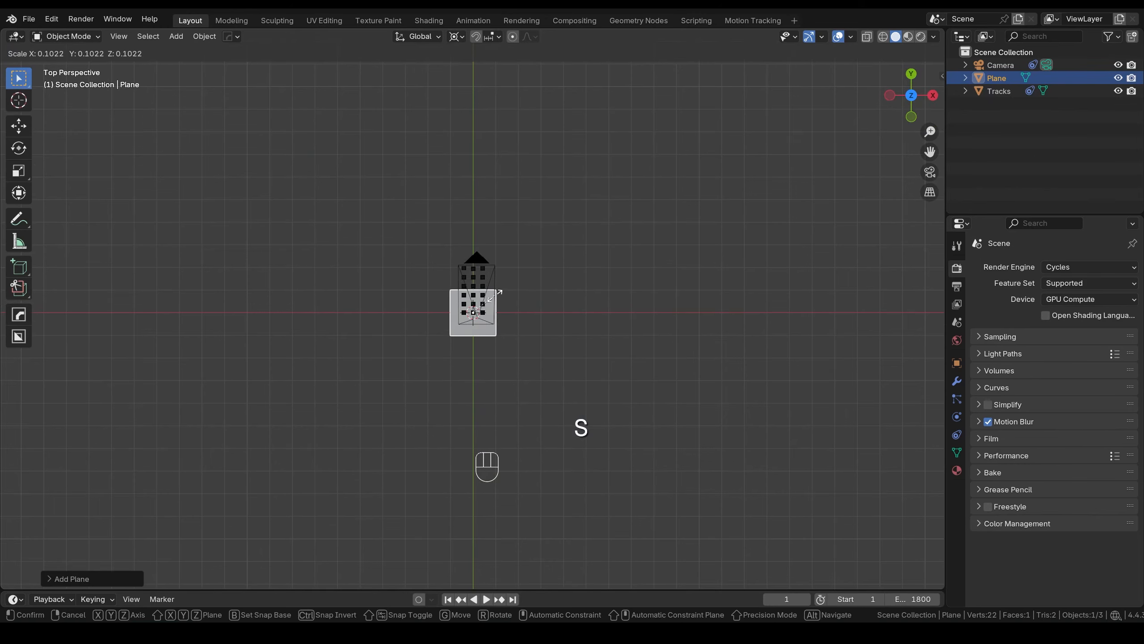
pyautogui.click(489, 290)
pyautogui.click(456, 37)
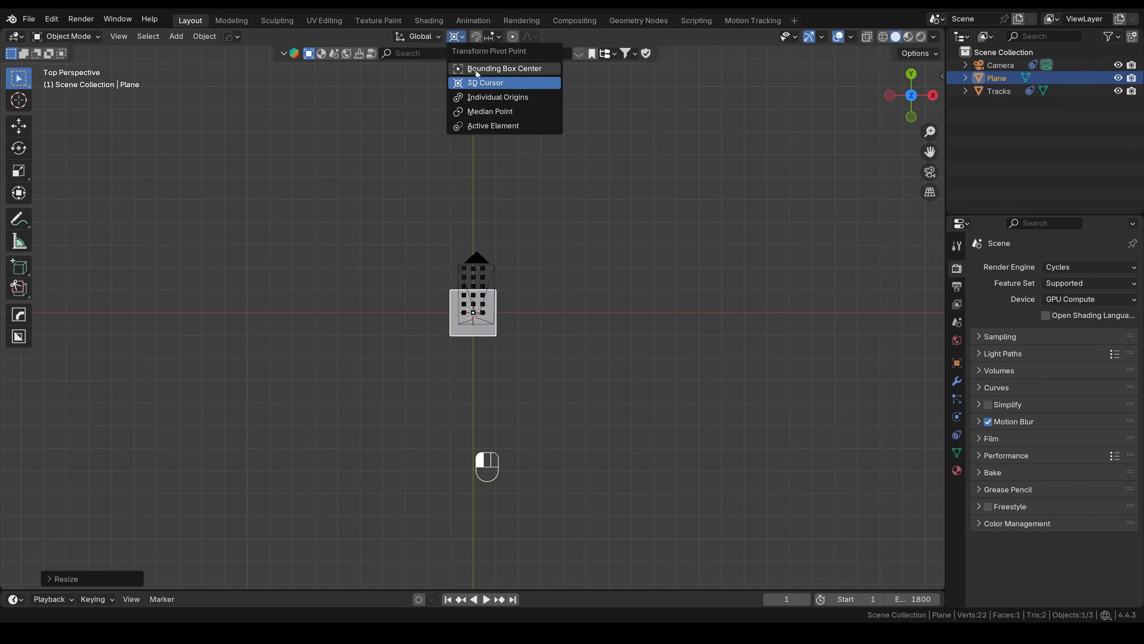
pyautogui.click(511, 112)
# - Move the plane along Y toward the track points
pyautogui.scroll(7, 531, 273)
pyautogui.keyDown('shift'); pyautogui.moveTo(531, 274); pyautogui.dragTo(549, 340, button='middle'); pyautogui.keyUp('shift')
pyautogui.press('g')
pyautogui.press('y')
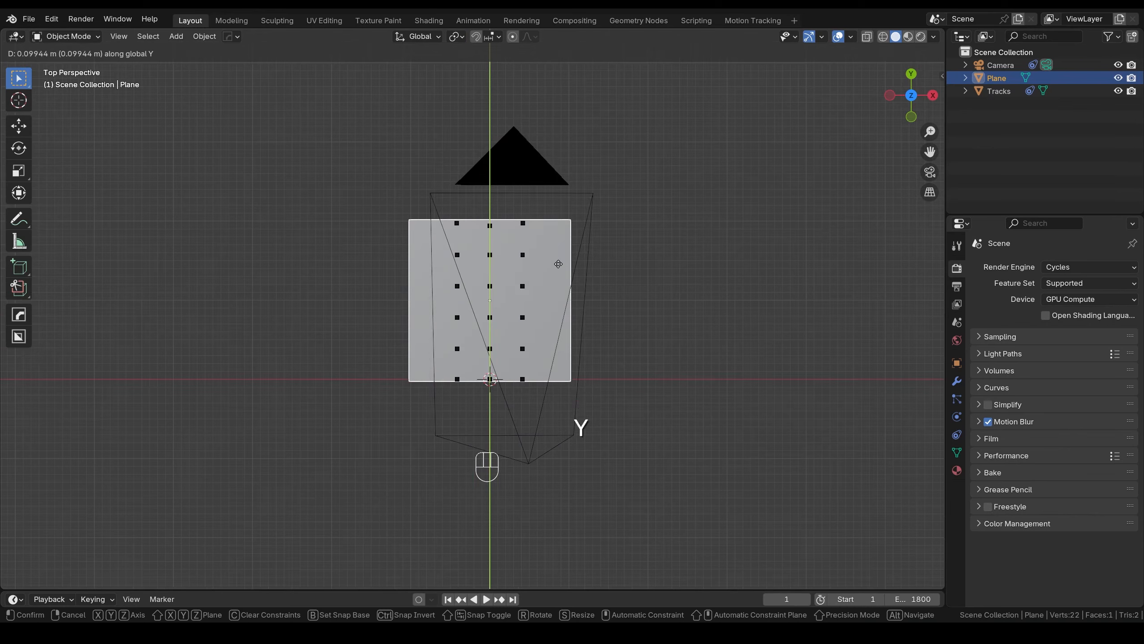
pyautogui.click(583, 297)
# - Stretch the plane into a tall rectangle with repeated X and Y scaling
pyautogui.scroll(3, 582, 297)
pyautogui.press('s')
pyautogui.press('x')
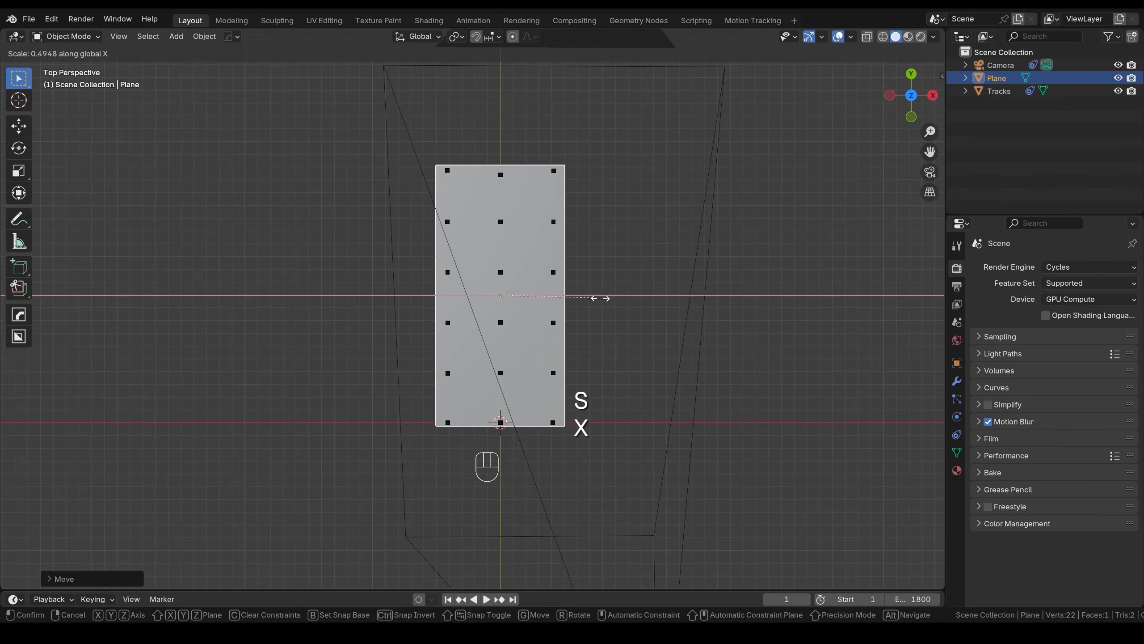
pyautogui.click(608, 301)
pyautogui.press('s')
pyautogui.press('y')
pyautogui.click(635, 310)
pyautogui.press('s')
pyautogui.press('x')
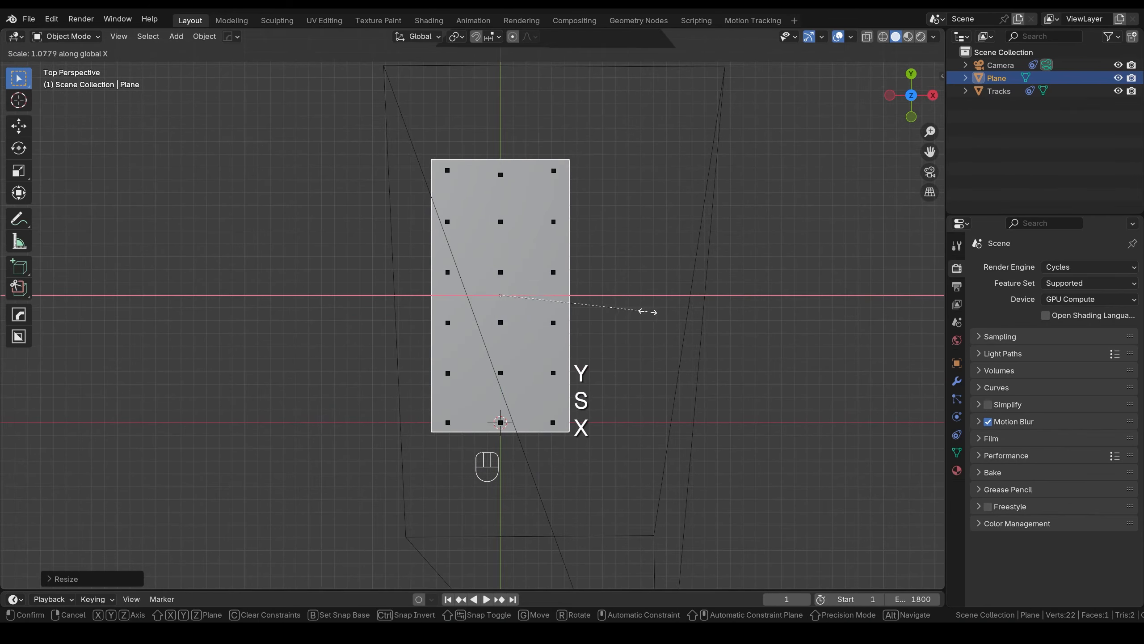
pyautogui.click(650, 314)
pyautogui.press('s')
pyautogui.press('y')
pyautogui.click(654, 314)
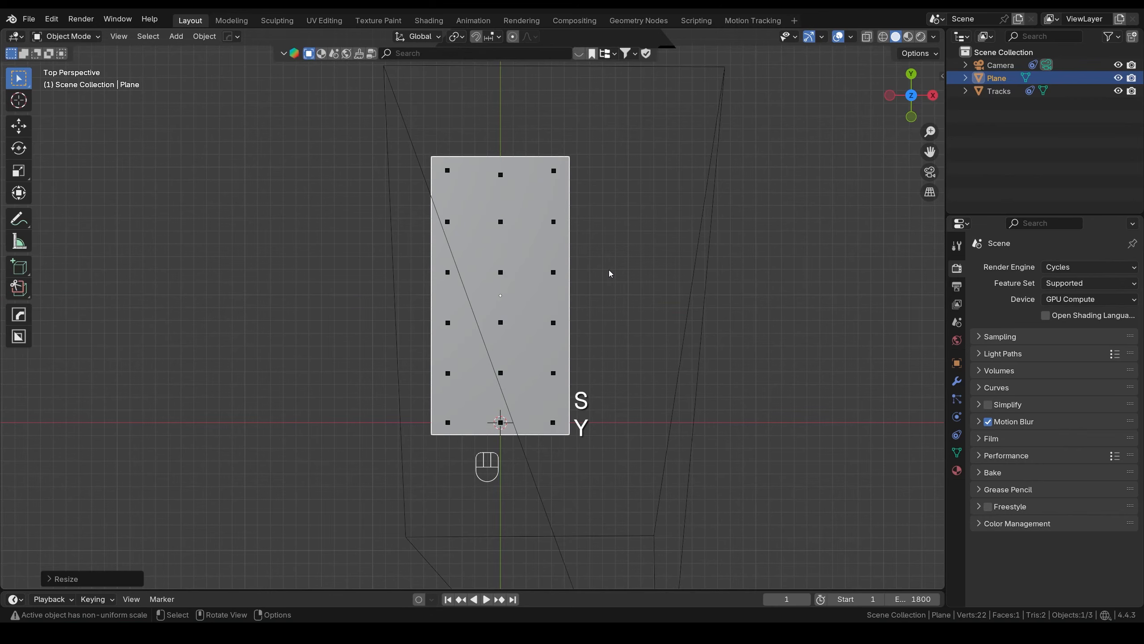
# - Switch to the camera view and frame the plane over the phone
pyautogui.press('KP_0')
pyautogui.scroll(1, 543, 354)
pyautogui.keyDown('shift'); pyautogui.moveTo(543, 355); pyautogui.dragTo(561, 312, button='middle'); pyautogui.keyUp('shift')
# - Confirm the plane's scale and slide it along Y over the phone in the camera view
pyautogui.press('s')
pyautogui.click(642, 383)
pyautogui.click(882, 37)
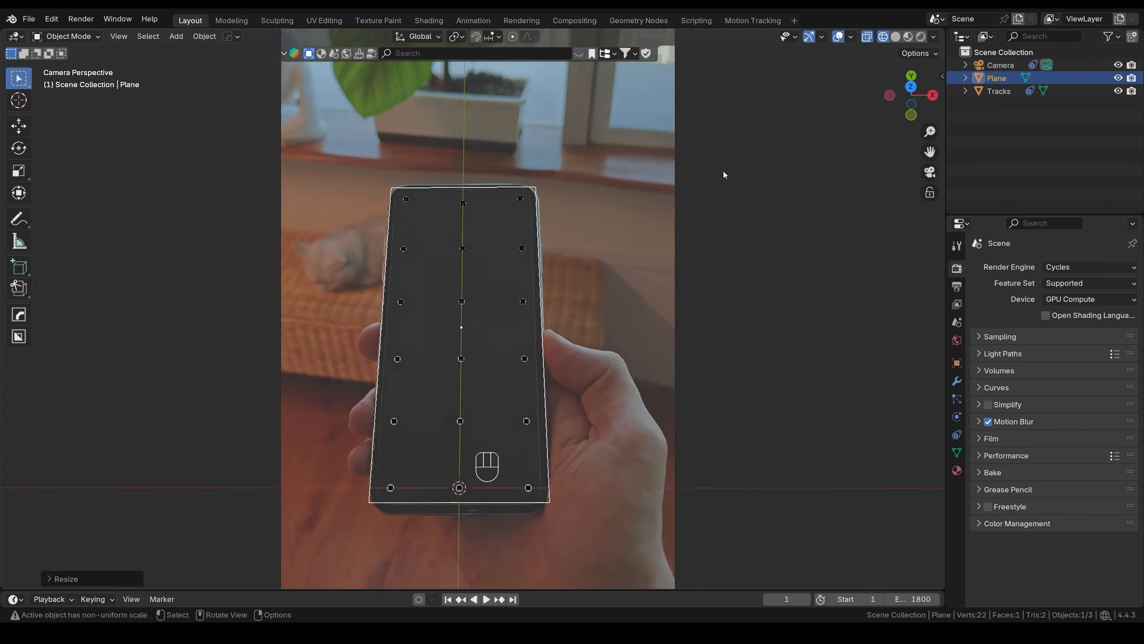
pyautogui.scroll(3, 510, 365)
pyautogui.keyDown('shift'); pyautogui.moveTo(510, 365); pyautogui.dragTo(566, 256, button='middle'); pyautogui.keyUp('shift')
pyautogui.press('g')
pyautogui.press('y')
pyautogui.click(566, 254)
pyautogui.keyDown('shift'); pyautogui.moveTo(549, 164); pyautogui.dragTo(538, 360, button='middle'); pyautogui.keyUp('shift')
pyautogui.scroll(4, 579, 233)
pyautogui.keyDown('shift'); pyautogui.moveTo(579, 232); pyautogui.dragTo(716, 388, button='middle'); pyautogui.keyUp('shift')
# - Match the plane's width to the phone with X scaling and sideways moves
pyautogui.press('s')
pyautogui.press('x')
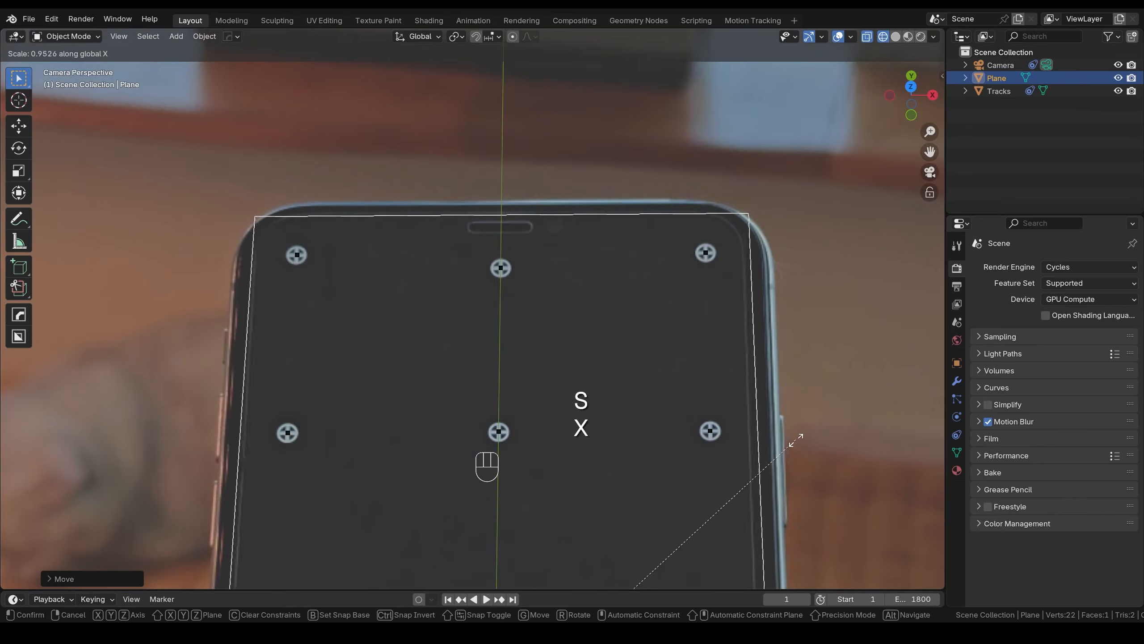
pyautogui.click(794, 443)
pyautogui.press('g')
pyautogui.press('x')
pyautogui.click(791, 444)
pyautogui.keyDown('shift'); pyautogui.moveTo(515, 489); pyautogui.dragTo(505, 136, button='middle'); pyautogui.keyUp('shift')
pyautogui.press('s')
pyautogui.press('x')
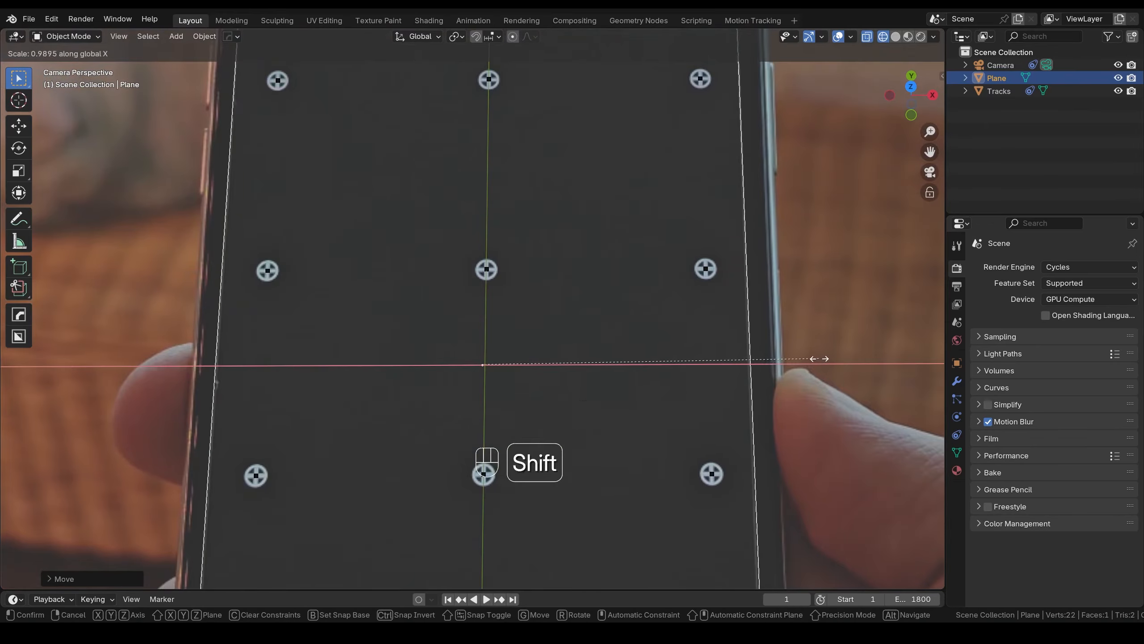
pyautogui.click(819, 359)
# - Nudge the plane sideways and scale it along Y to the phone's height
pyautogui.press('g')
pyautogui.press('x')
pyautogui.click(818, 359)
pyautogui.scroll(-3, 586, 406)
pyautogui.press('s')
pyautogui.press('y')
pyautogui.keyDown('shift'); pyautogui.moveTo(496, 436); pyautogui.dragTo(559, 311, button='middle'); pyautogui.keyUp('shift')
pyautogui.click(831, 332)
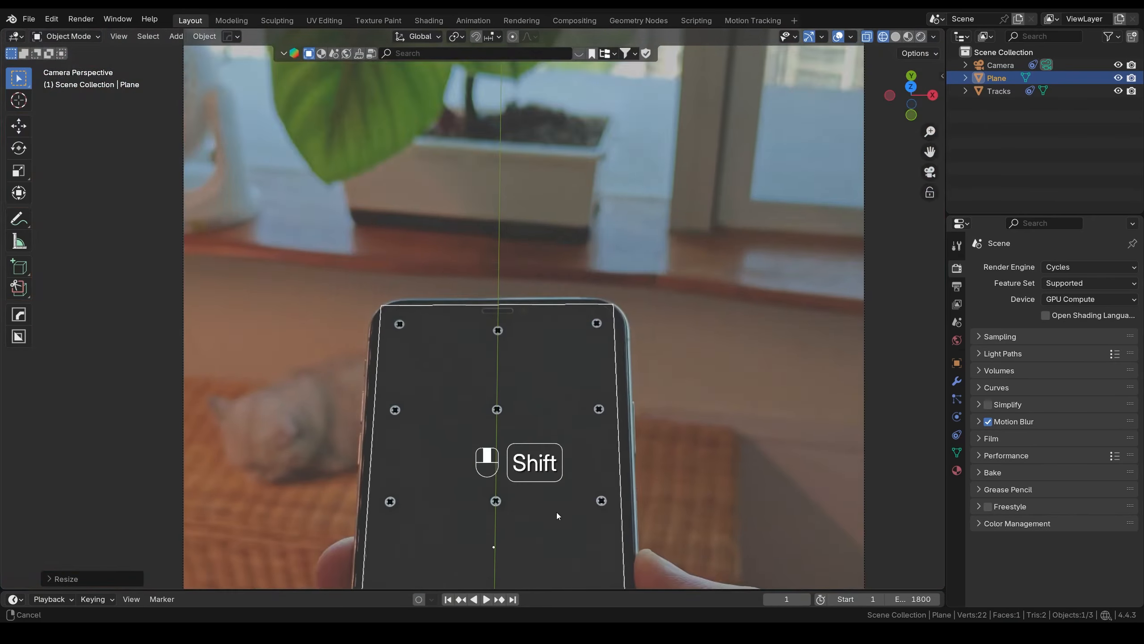
# - In Edit Mode, move the two top vertices along Y to the phone's top
pyautogui.press('Tab')
pyautogui.click(473, 312)
pyautogui.keyDown('shift'); pyautogui.moveTo(473, 312); pyautogui.dragTo(471, 529, button='middle'); pyautogui.keyUp('shift')
pyautogui.scroll(2, 471, 529)
pyautogui.click(345, 325)
pyautogui.keyDown('shift'); pyautogui.click(686, 324); pyautogui.keyUp('shift')
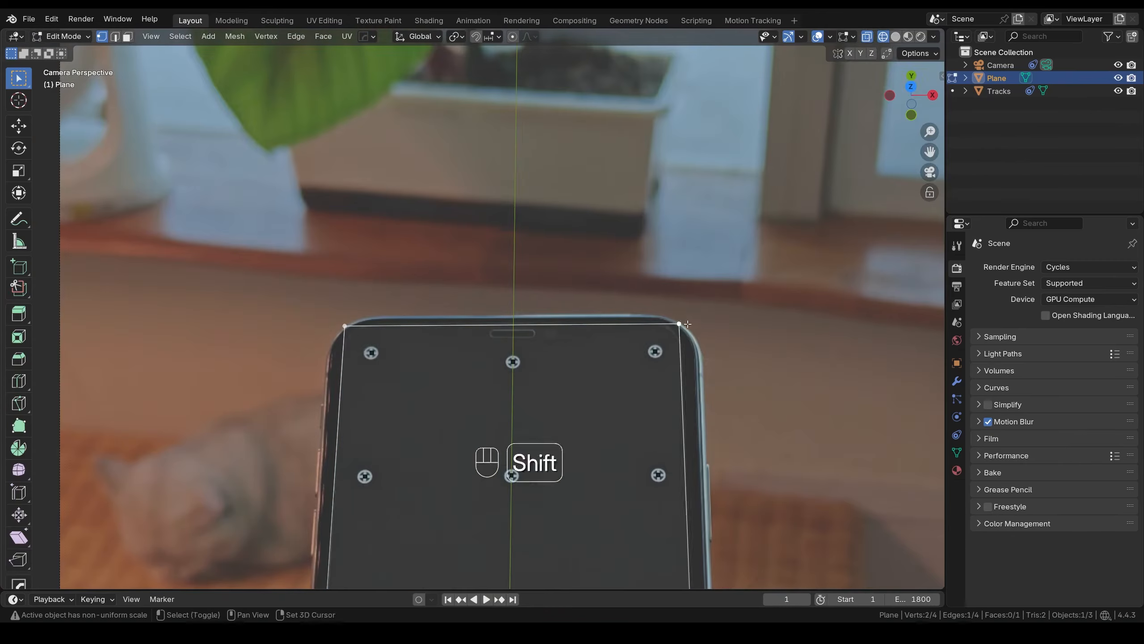
pyautogui.scroll(5, 554, 333)
pyautogui.press('g')
pyautogui.press('y')
pyautogui.click(595, 313)
# - Move the bottom edge along Y to the phone's bottom
pyautogui.scroll(-6, 595, 314)
pyautogui.keyDown('shift'); pyautogui.moveTo(631, 532); pyautogui.dragTo(716, 294, button='middle'); pyautogui.keyUp('shift')
pyautogui.scroll(4, 738, 337)
pyautogui.press('g')
pyautogui.press('y')
pyautogui.click(725, 254)
# - Move the two left vertices along X onto the phone's left edge
pyautogui.scroll(-5, 676, 270)
pyautogui.click(387, 357)
pyautogui.keyDown('shift'); pyautogui.click(450, 151); pyautogui.keyUp('shift')
pyautogui.scroll(8, 468, 324)
pyautogui.press('g')
pyautogui.press('x')
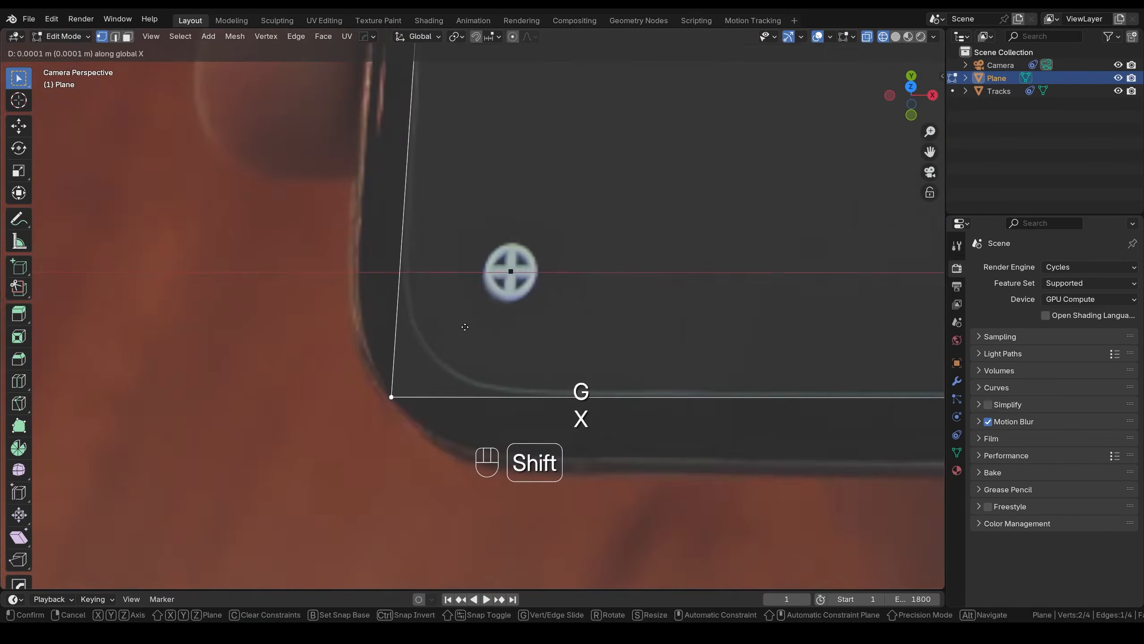
pyautogui.click(471, 312)
# - Position the top-left corner vertex in X and Y on the phone outline
pyautogui.scroll(-8, 473, 308)
pyautogui.keyDown('shift'); pyautogui.moveTo(521, 169); pyautogui.dragTo(525, 505, button='middle'); pyautogui.keyUp('shift')
pyautogui.scroll(8, 527, 259)
pyautogui.click(527, 253)
pyautogui.press('g')
pyautogui.press('x')
pyautogui.click(596, 280)
pyautogui.keyDown('shift'); pyautogui.moveTo(597, 281); pyautogui.dragTo(503, 341, button='middle'); pyautogui.keyUp('shift')
pyautogui.press('g')
pyautogui.press('y')
pyautogui.click(503, 335)
# - Position the top-right corner vertex in X and Y on the phone outline
pyautogui.scroll(-6, 504, 335)
pyautogui.click(720, 266)
pyautogui.scroll(4, 615, 304)
pyautogui.press('g')
pyautogui.press('x')
pyautogui.click(618, 305)
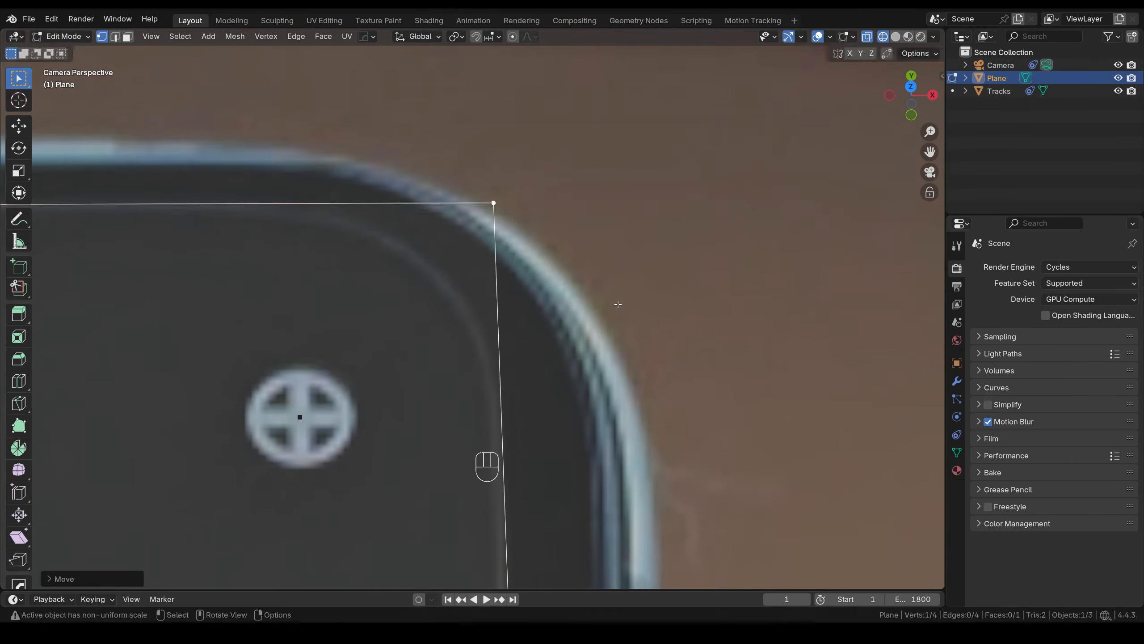
pyautogui.press('g')
pyautogui.press('y')
pyautogui.click(572, 235)
# - Align the bottom-right vertex to the phone edge, leave Edit Mode and show the Transform panel
pyautogui.scroll(-6, 572, 235)
pyautogui.keyDown('shift'); pyautogui.moveTo(572, 235); pyautogui.dragTo(507, 315, button='middle'); pyautogui.keyUp('shift')
pyautogui.click(500, 321)
pyautogui.scroll(5, 502, 319)
pyautogui.press('g')
pyautogui.press('x')
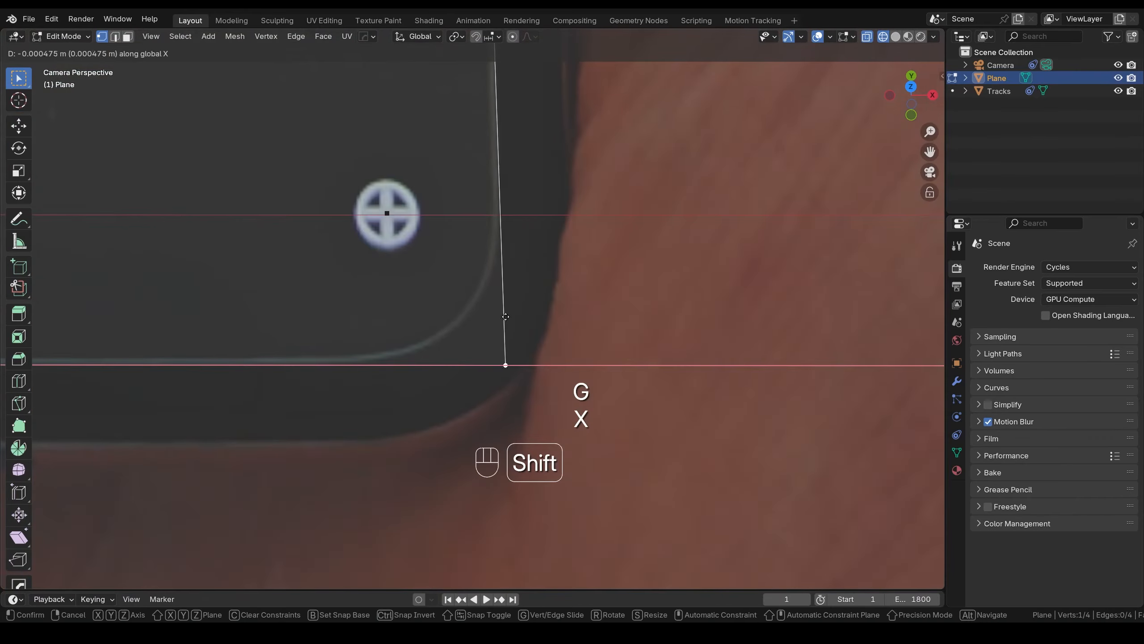
pyautogui.click(505, 316)
pyautogui.scroll(-6, 500, 311)
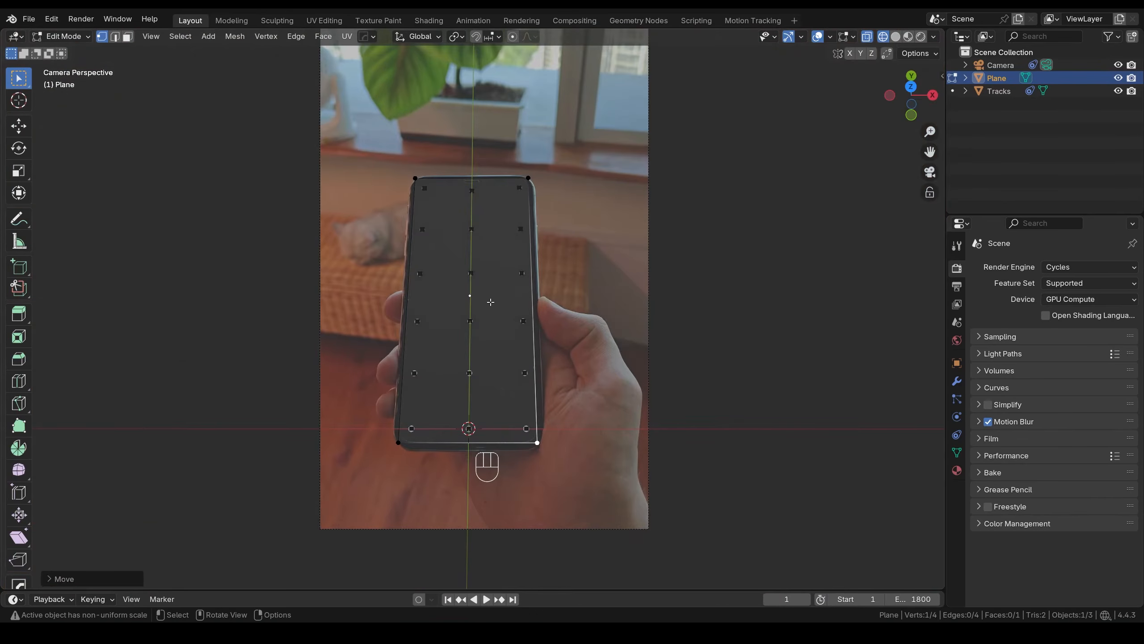
pyautogui.press('Tab')
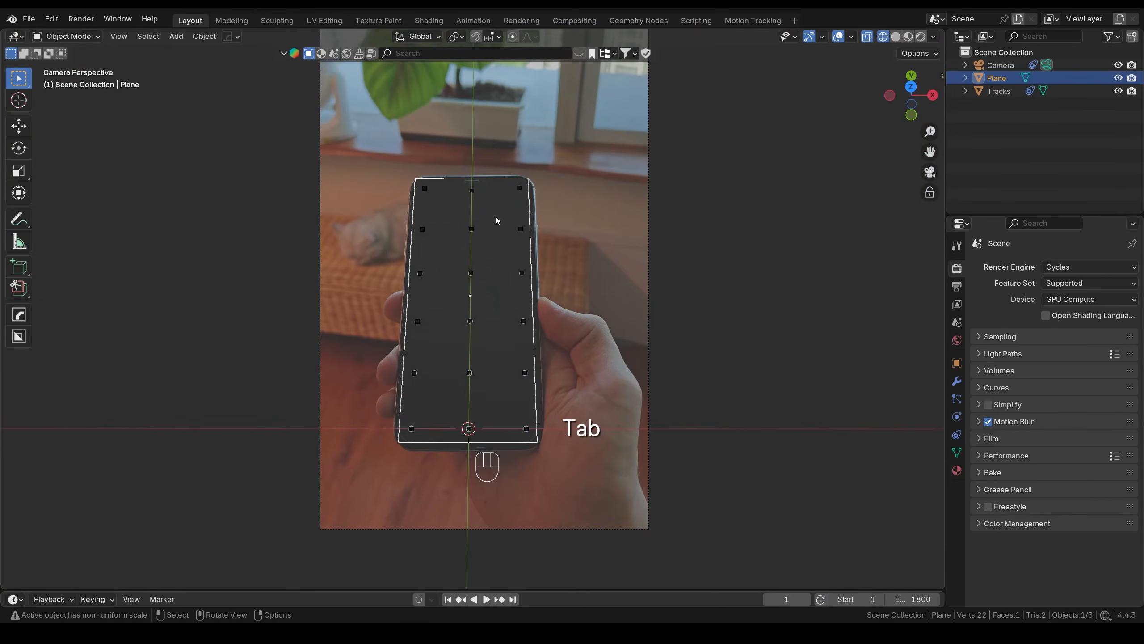
pyautogui.press('n')
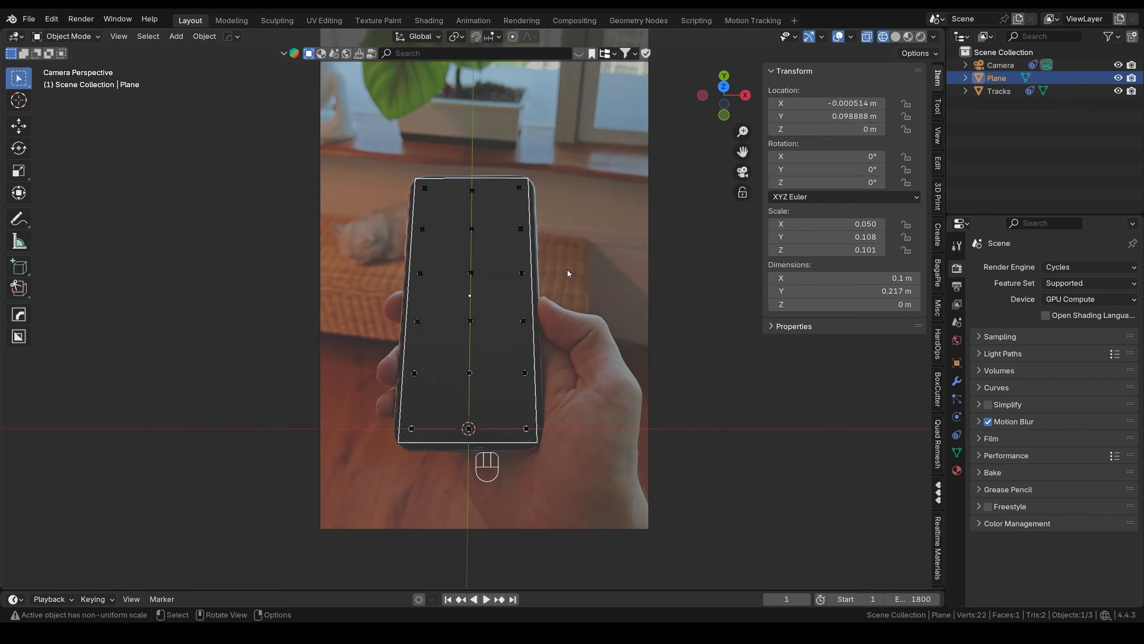
# - Apply the plane's scale, then try a vertex bevel in Edit Mode and cancel it
pyautogui.hotkey('ctrl', 'a')
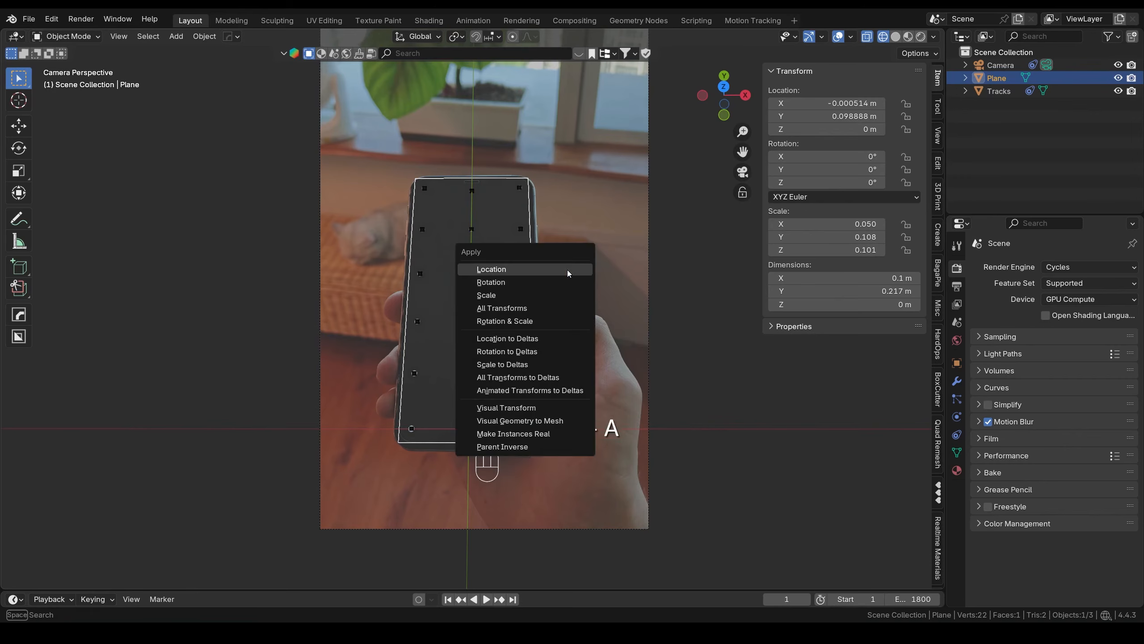
pyautogui.click(568, 295)
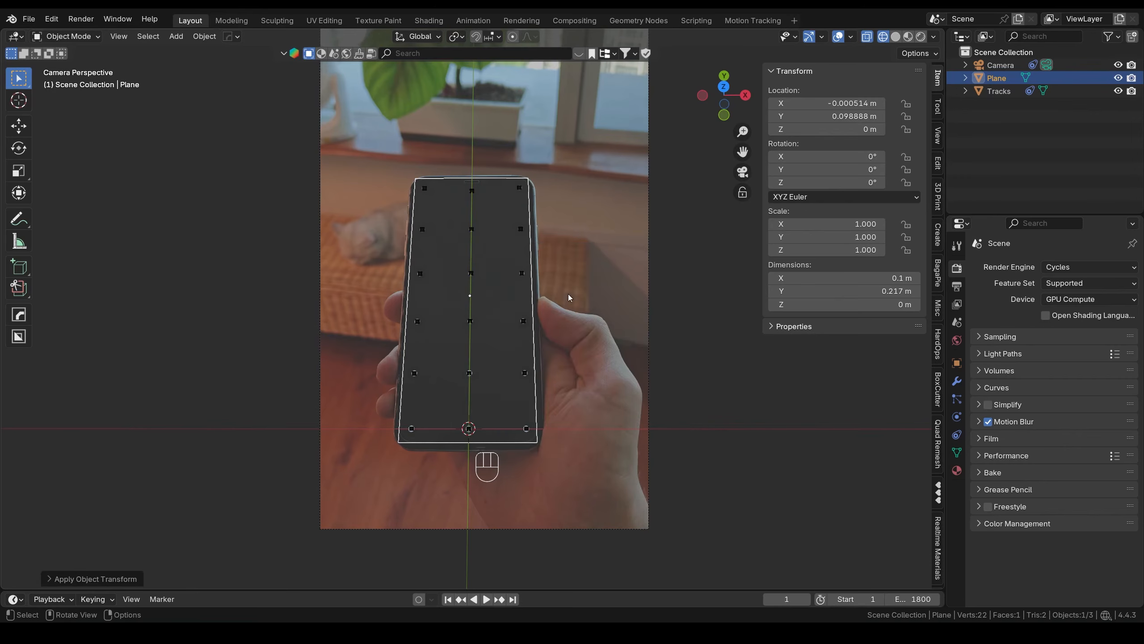
pyautogui.press('Tab')
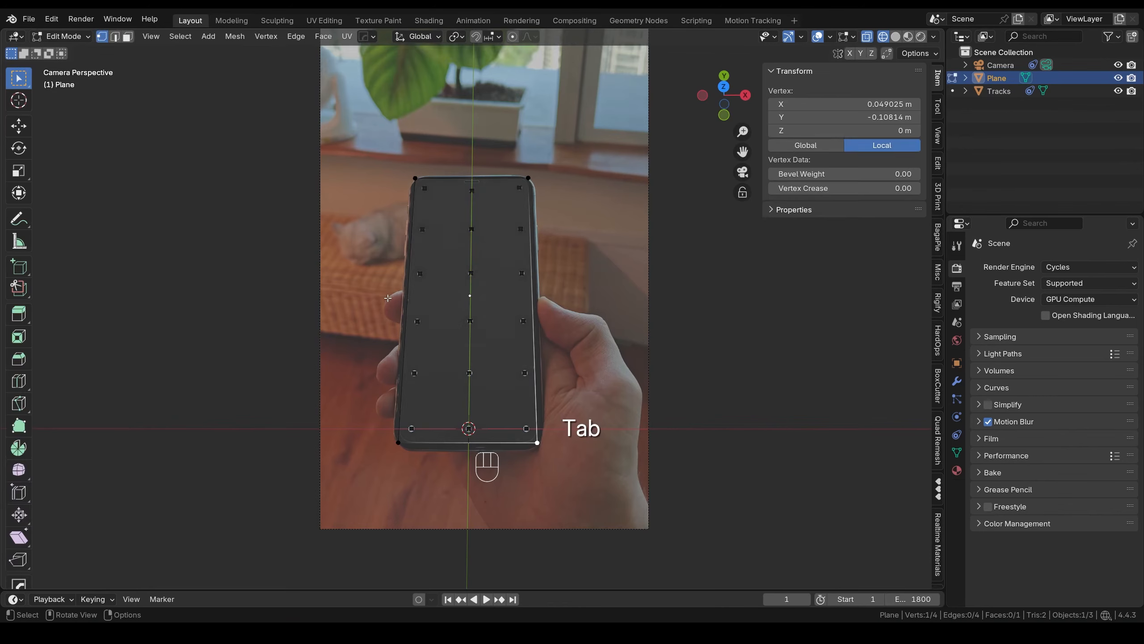
pyautogui.keyDown('shift'); pyautogui.click(407, 441); pyautogui.keyUp('shift')
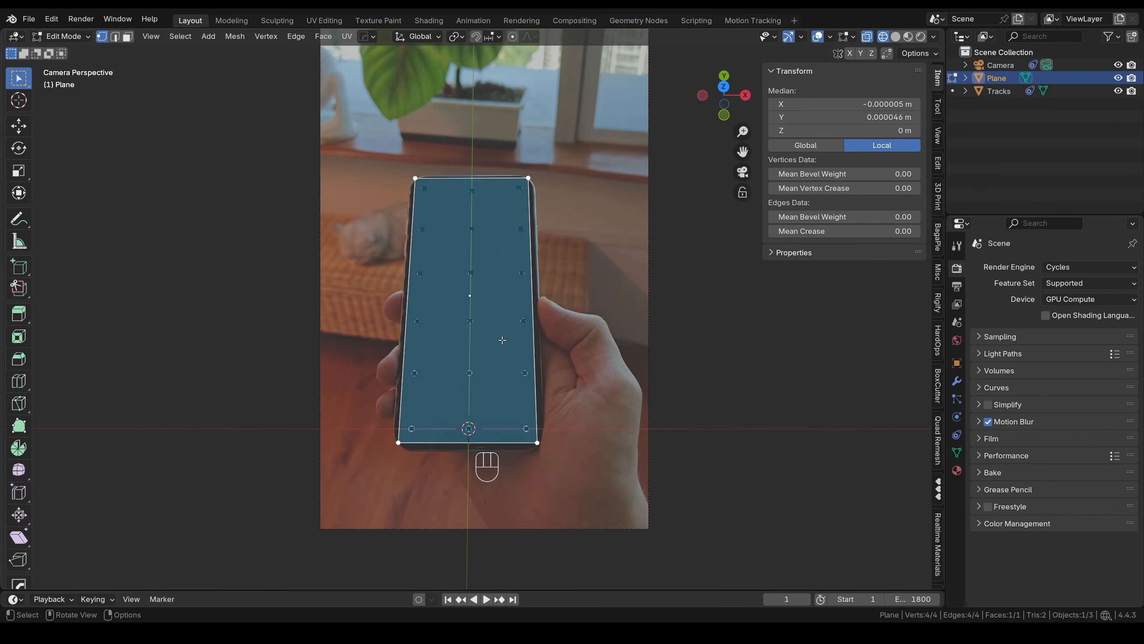
pyautogui.hotkey('ctrl', 'b')
pyautogui.press('v')
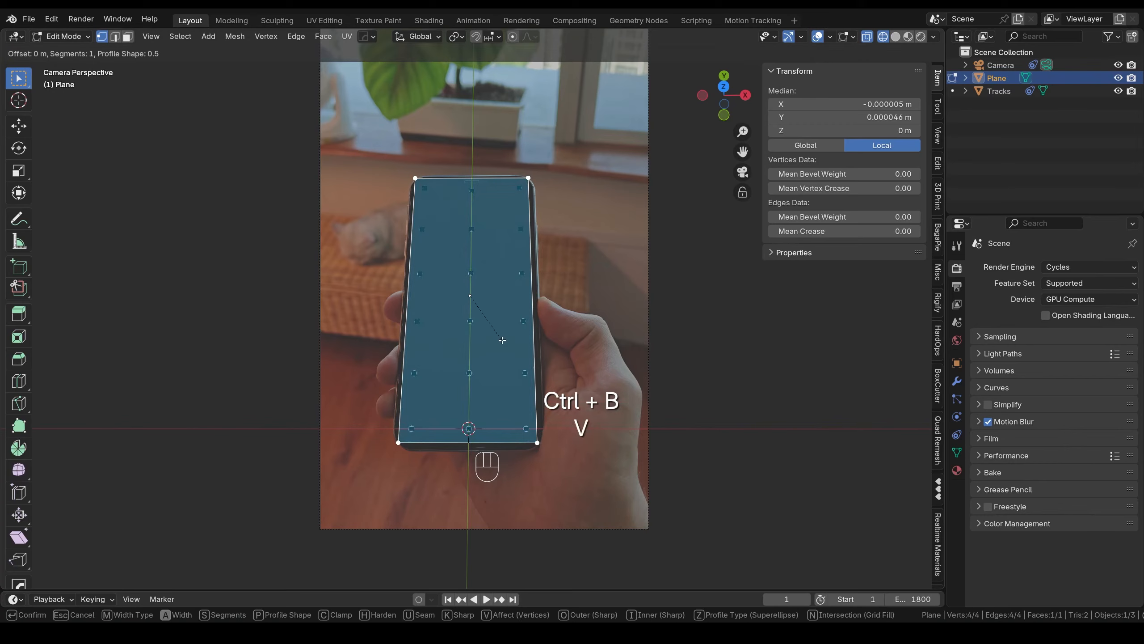
pyautogui.scroll(6, 517, 358)
pyautogui.rightClick(519, 358)
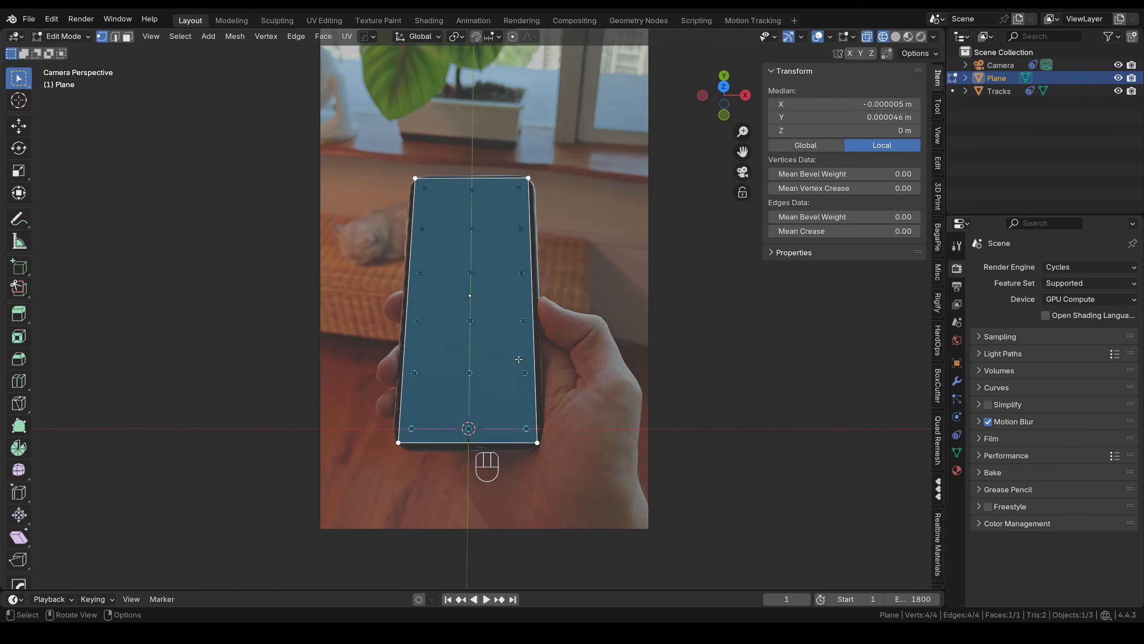
pyautogui.press('Tab')
# - Add a Bevel modifier to the plane from the modifier search
pyautogui.click(956, 381)
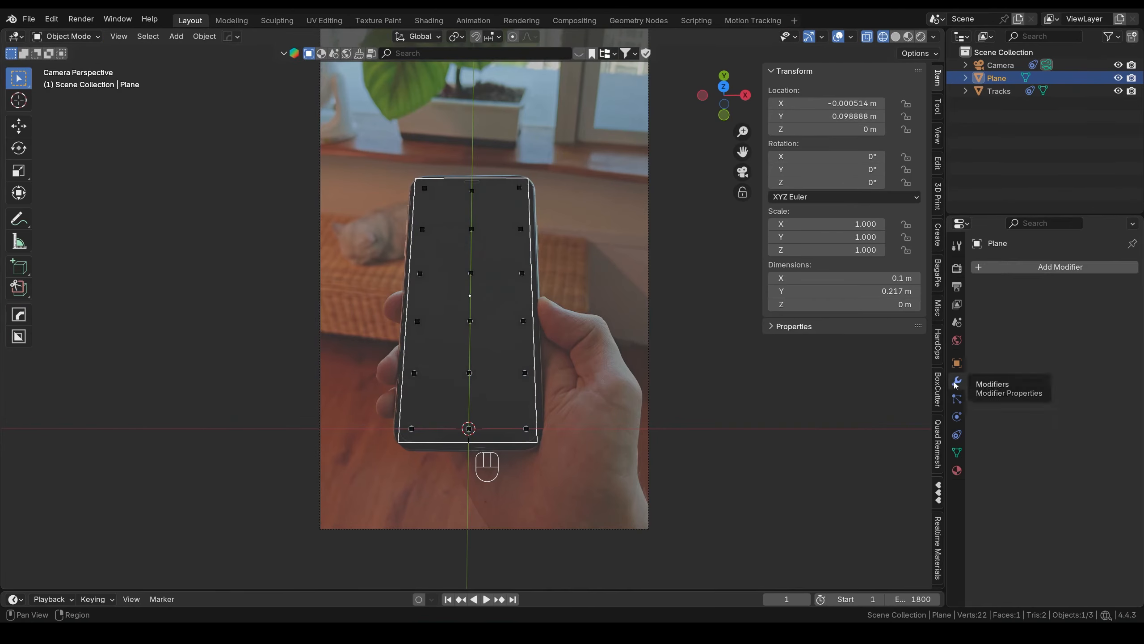
pyautogui.click(1047, 266)
pyautogui.click(1047, 272)
pyautogui.write('beve')
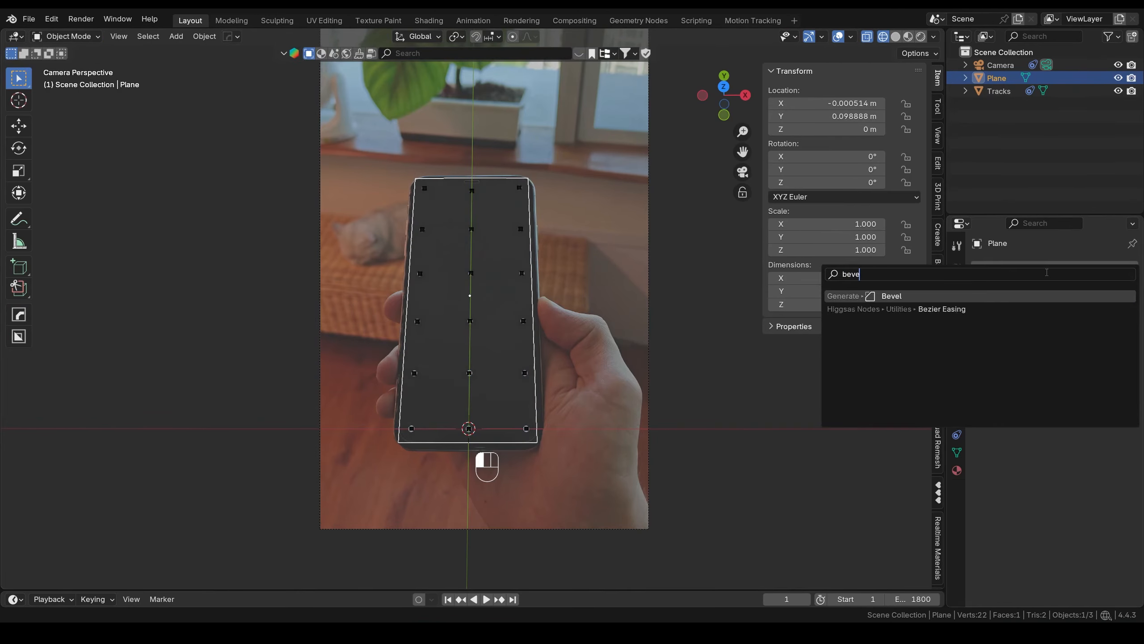
pyautogui.write('l')
pyautogui.click(911, 295)
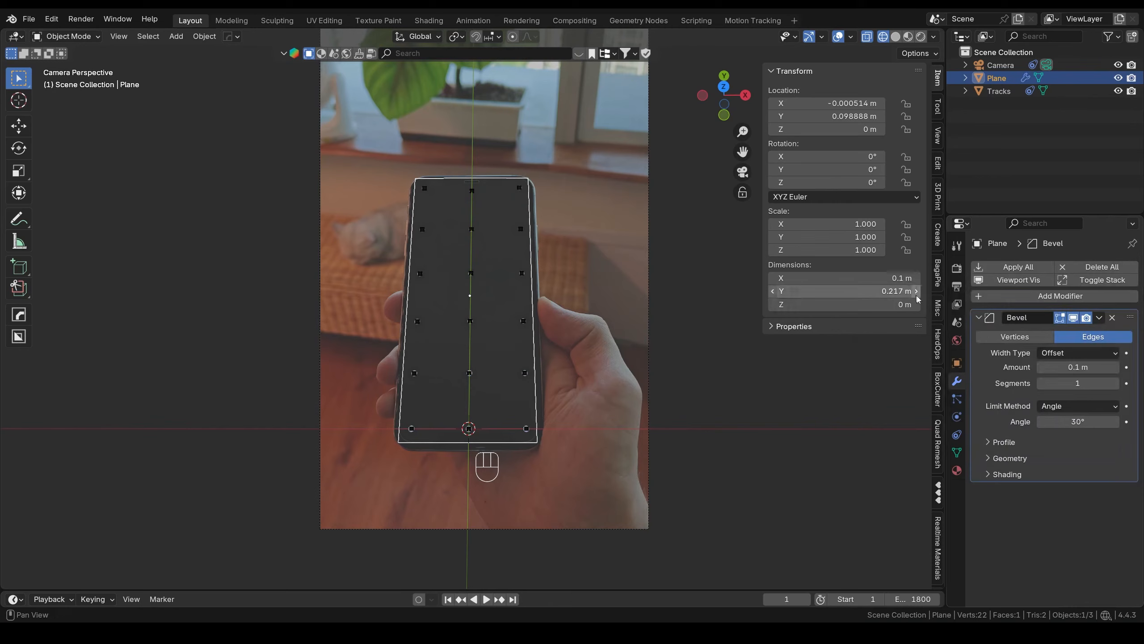
# - Set the Bevel modifier to Vertices with Amount 0.009 m and 12 segments
pyautogui.click(1015, 336)
pyautogui.moveTo(1082, 367)
pyautogui.keyDown('shift'); pyautogui.mouseDown()
pyautogui.moveTo(1063, 367)
pyautogui.moveTo(1082, 367)
pyautogui.mouseUp(); pyautogui.keyUp('shift')
pyautogui.scroll(3, 429, 444)
pyautogui.keyDown('shift'); pyautogui.moveTo(428, 443); pyautogui.dragTo(525, 261, button='middle'); pyautogui.keyUp('shift')
pyautogui.scroll(9, 481, 397)
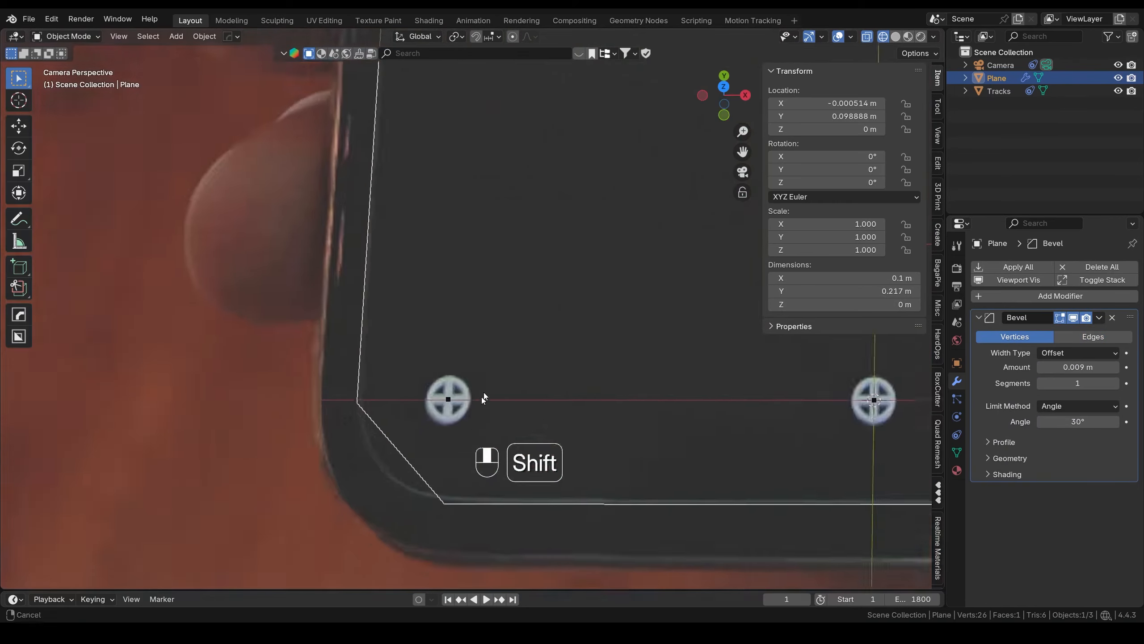
pyautogui.keyDown('shift'); pyautogui.moveTo(481, 397); pyautogui.dragTo(539, 271, button='middle'); pyautogui.keyUp('shift')
pyautogui.scroll(5, 547, 325)
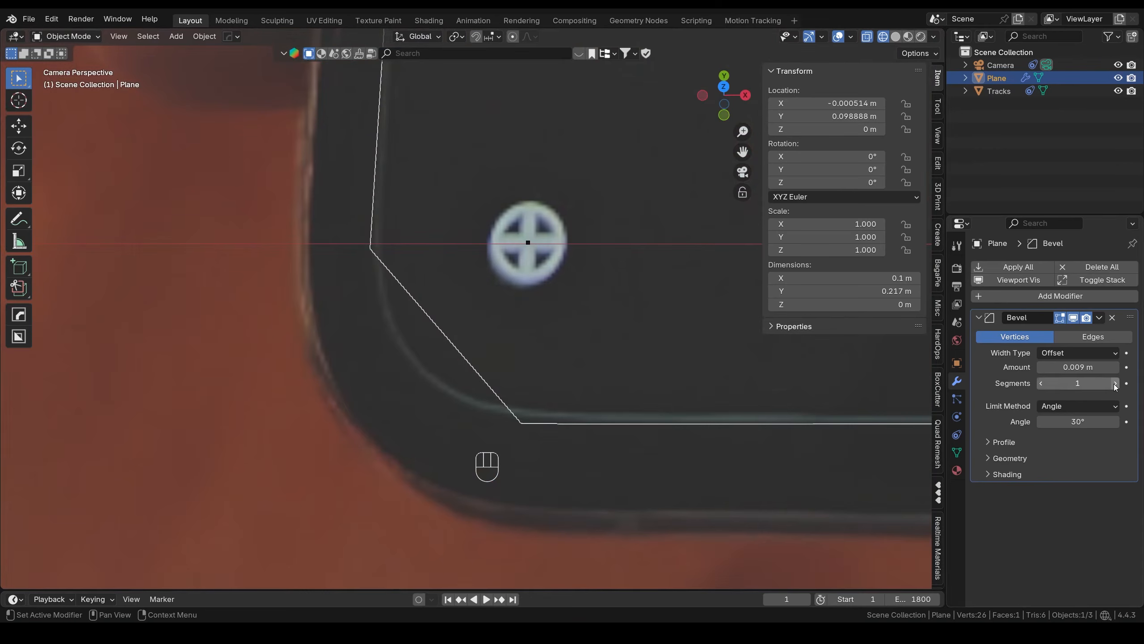
pyautogui.click(1114, 384)
pyautogui.click(1115, 384)
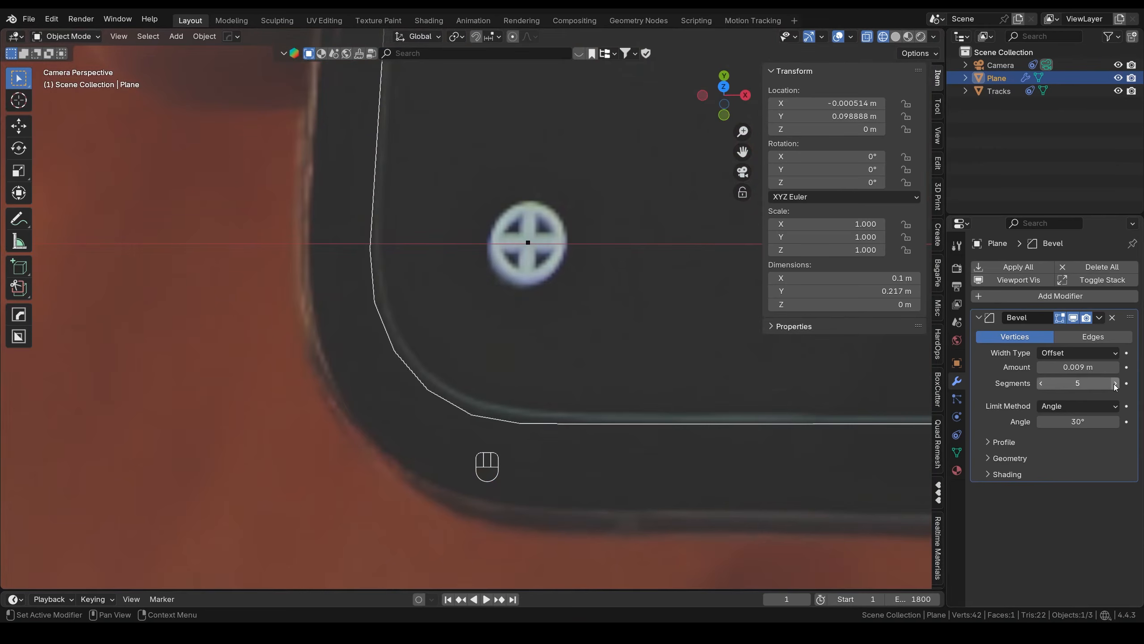
pyautogui.click(1115, 384)
pyautogui.click(1115, 384)
pyautogui.click(1115, 384)
pyautogui.click(1115, 384)
pyautogui.click(1115, 384)
pyautogui.click(1115, 384)
pyautogui.click(1114, 384)
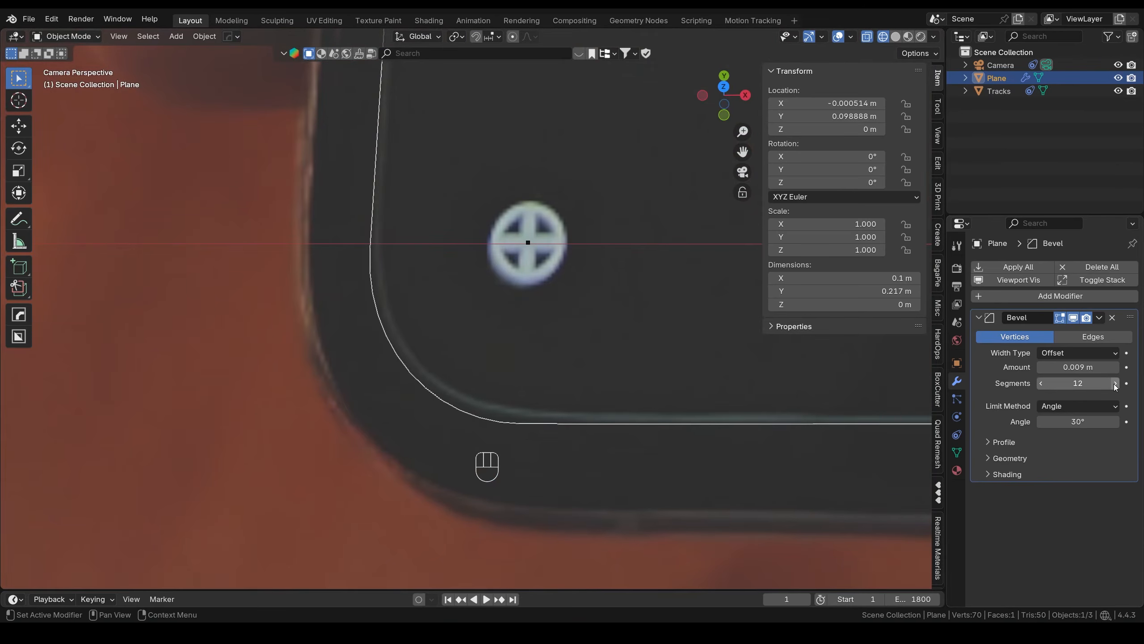
# - In Edit Mode, nudge the lower-left and lower-right corner vertices along X/Y to the phone's edges
pyautogui.press('Tab')
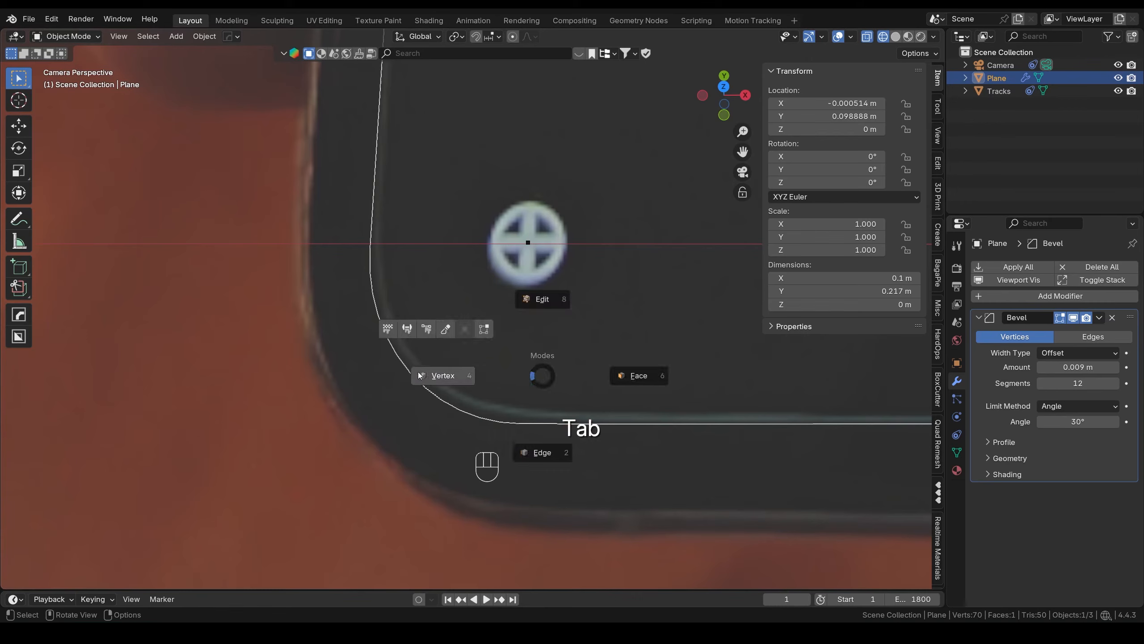
pyautogui.click(358, 423)
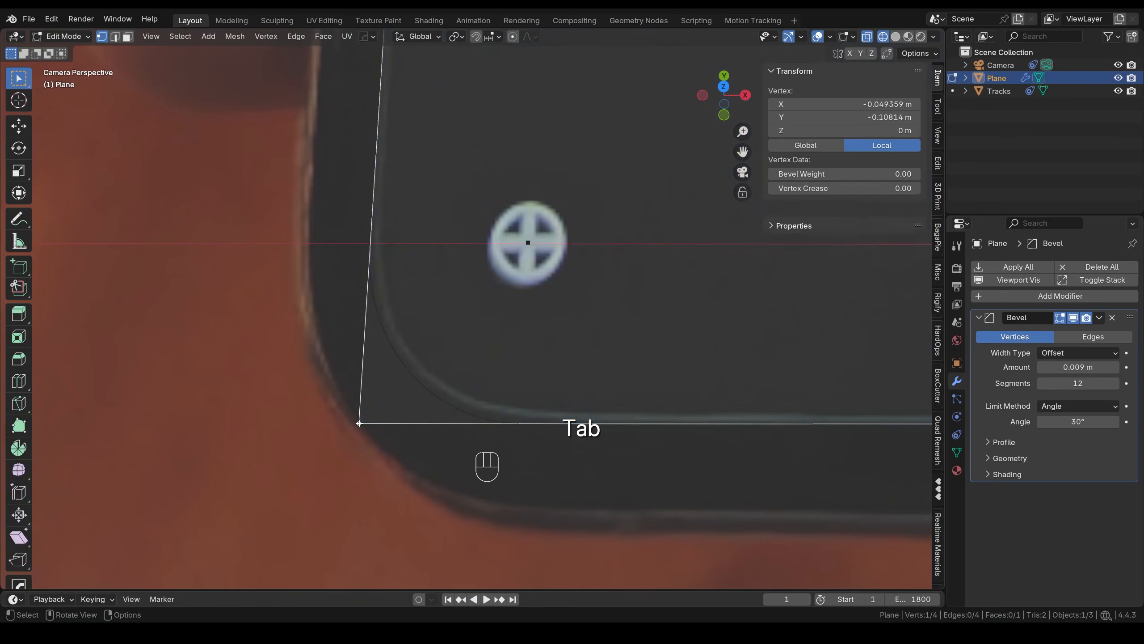
pyautogui.press('g')
pyautogui.press('y')
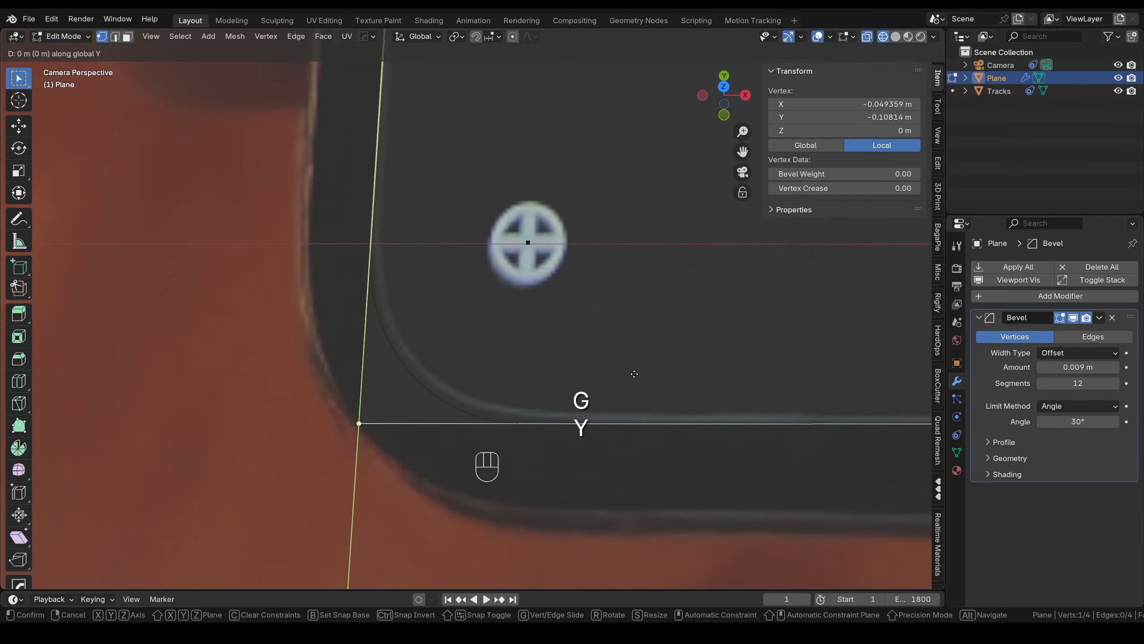
pyautogui.click(705, 355)
pyautogui.keyDown('shift'); pyautogui.moveTo(705, 355); pyautogui.dragTo(478, 361, button='middle'); pyautogui.keyUp('shift')
pyautogui.click(585, 376)
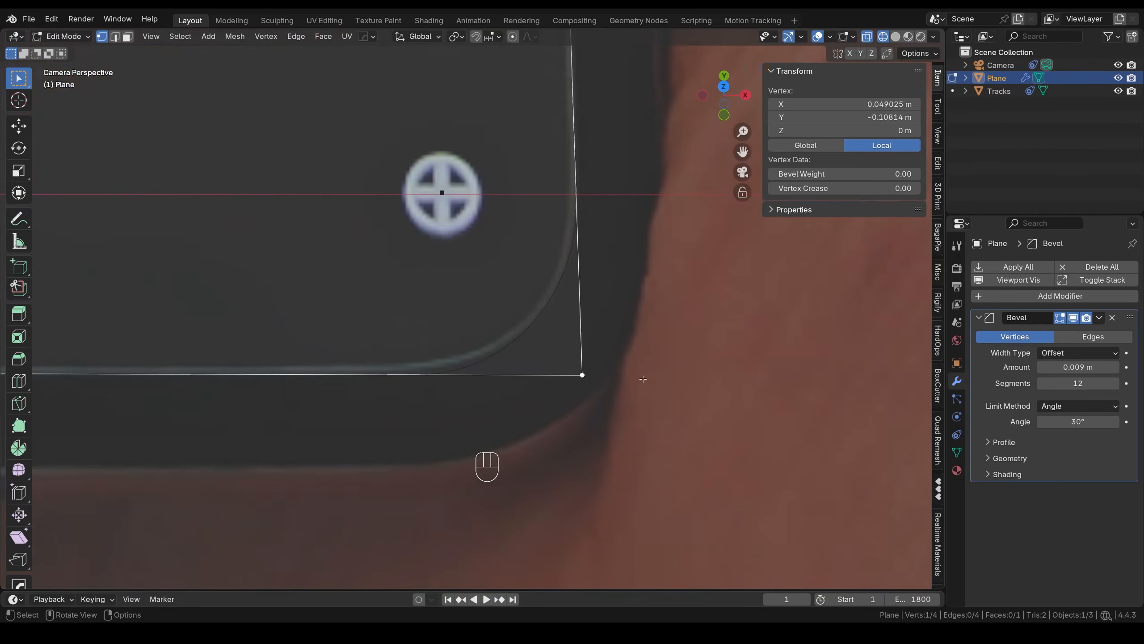
pyautogui.scroll(1, 641, 377)
pyautogui.press('g')
pyautogui.press('x')
pyautogui.click(674, 365)
pyautogui.press('g')
pyautogui.press('y')
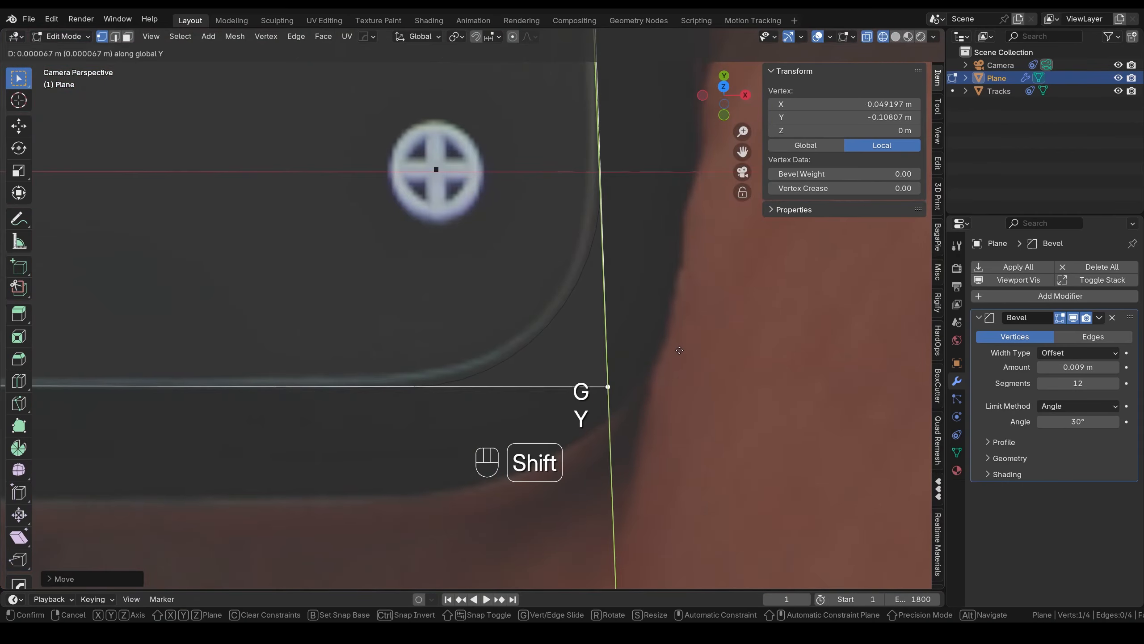
pyautogui.click(674, 363)
pyautogui.scroll(-15, 667, 356)
# - Nudge the top-right and top-left corner vertices along X and Y to fit the phone
pyautogui.scroll(8, 459, 435)
pyautogui.keyDown('shift'); pyautogui.moveTo(473, 140); pyautogui.dragTo(524, 381, button='middle'); pyautogui.keyUp('shift')
pyautogui.scroll(5, 459, 435)
pyautogui.click(473, 374)
pyautogui.press('g')
pyautogui.press('x')
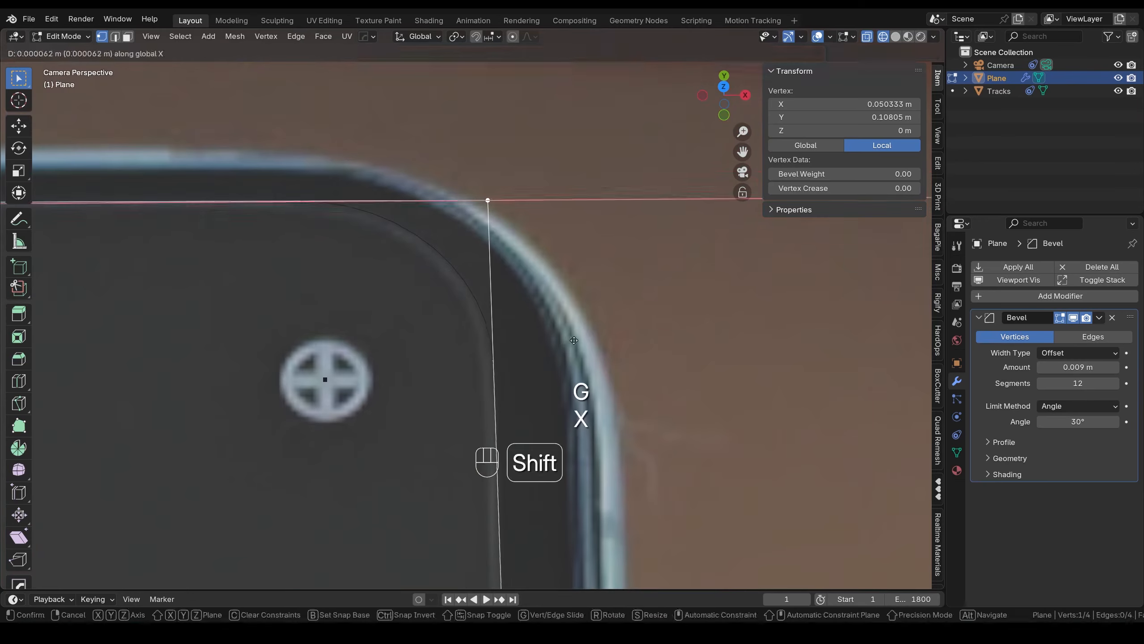
pyautogui.click(525, 361)
pyautogui.press('g')
pyautogui.press('y')
pyautogui.click(525, 360)
pyautogui.keyDown('shift'); pyautogui.moveTo(226, 315); pyautogui.dragTo(536, 344, button='middle'); pyautogui.keyUp('shift')
pyautogui.scroll(6, 432, 304)
pyautogui.click(383, 216)
pyautogui.press('g')
pyautogui.press('y')
pyautogui.click(498, 275)
pyautogui.press('g')
pyautogui.press('x')
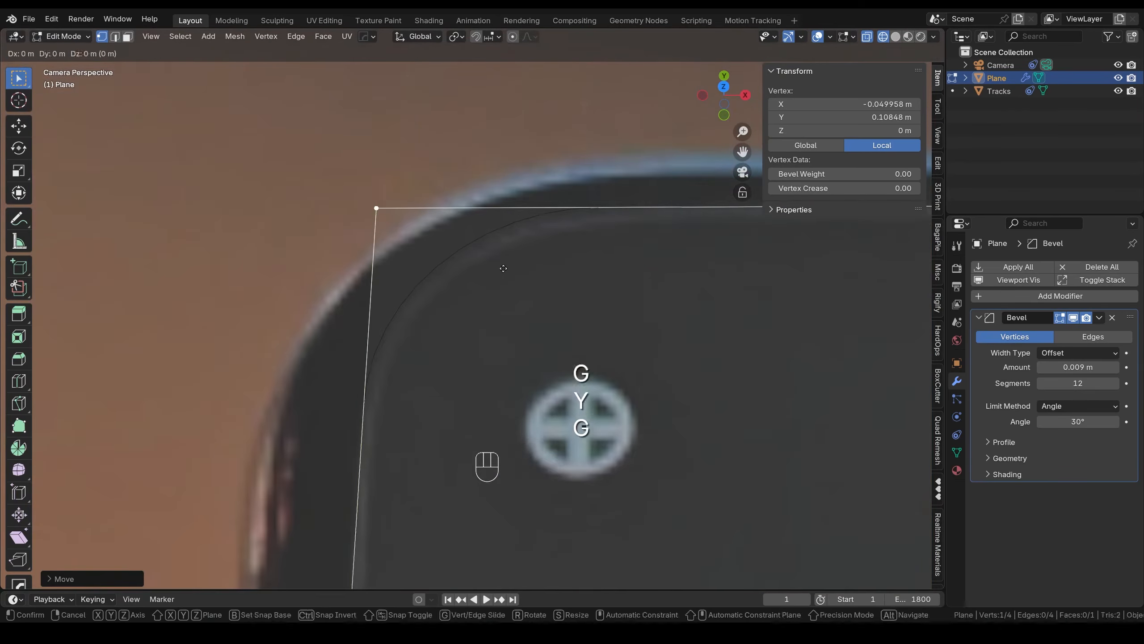
pyautogui.click(482, 273)
pyautogui.scroll(-10, 552, 317)
pyautogui.scroll(-8, 552, 317)
pyautogui.keyDown('shift'); pyautogui.moveTo(554, 383); pyautogui.dragTo(534, 278, button='middle'); pyautogui.keyUp('shift')
pyautogui.press('Tab')
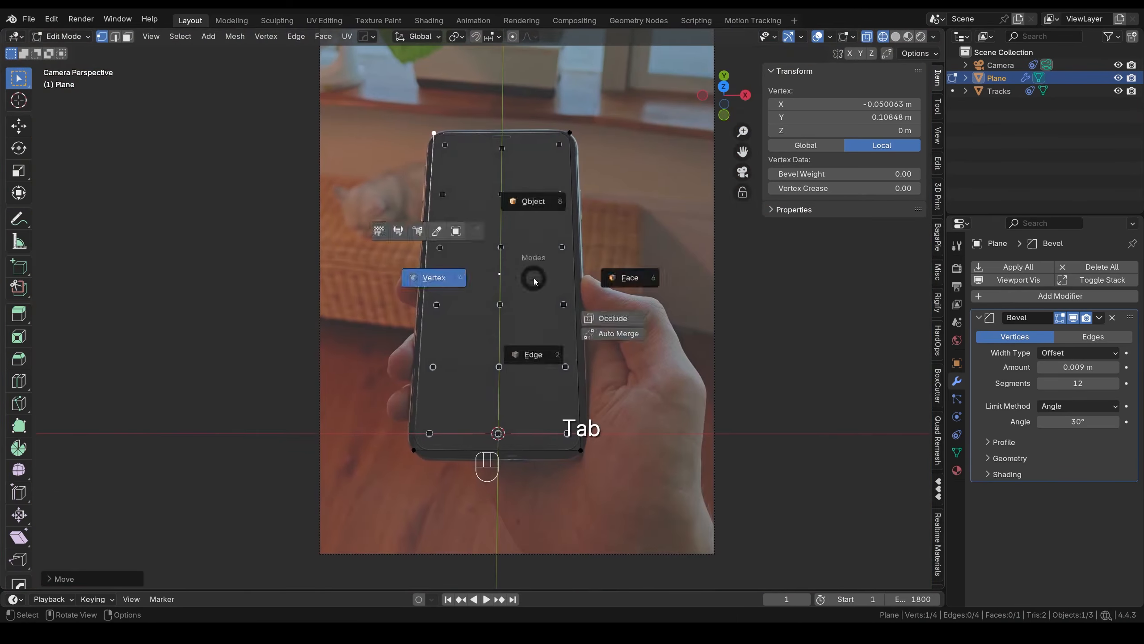
# - Back in Object Mode, set the camera's background image opacity to 1.000
pyautogui.click(538, 206)
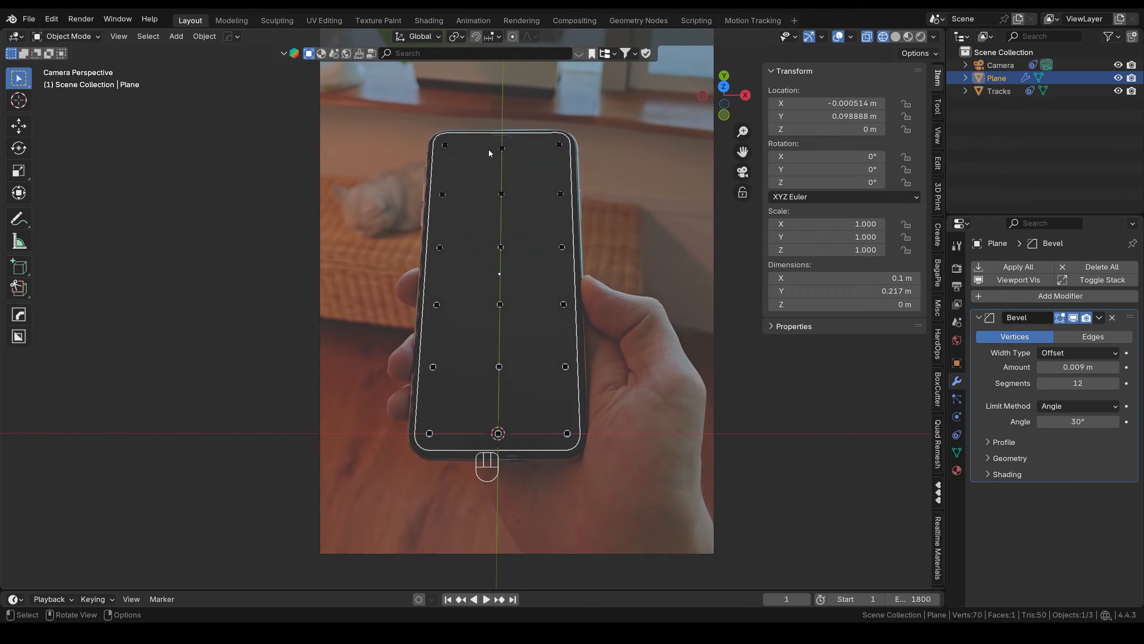
pyautogui.keyDown('shift'); pyautogui.moveTo(488, 149); pyautogui.dragTo(510, 288, button='middle'); pyautogui.keyUp('shift')
pyautogui.scroll(4, 592, 294)
pyautogui.keyDown('shift'); pyautogui.moveTo(591, 293); pyautogui.dragTo(536, 343, button='middle'); pyautogui.keyUp('shift')
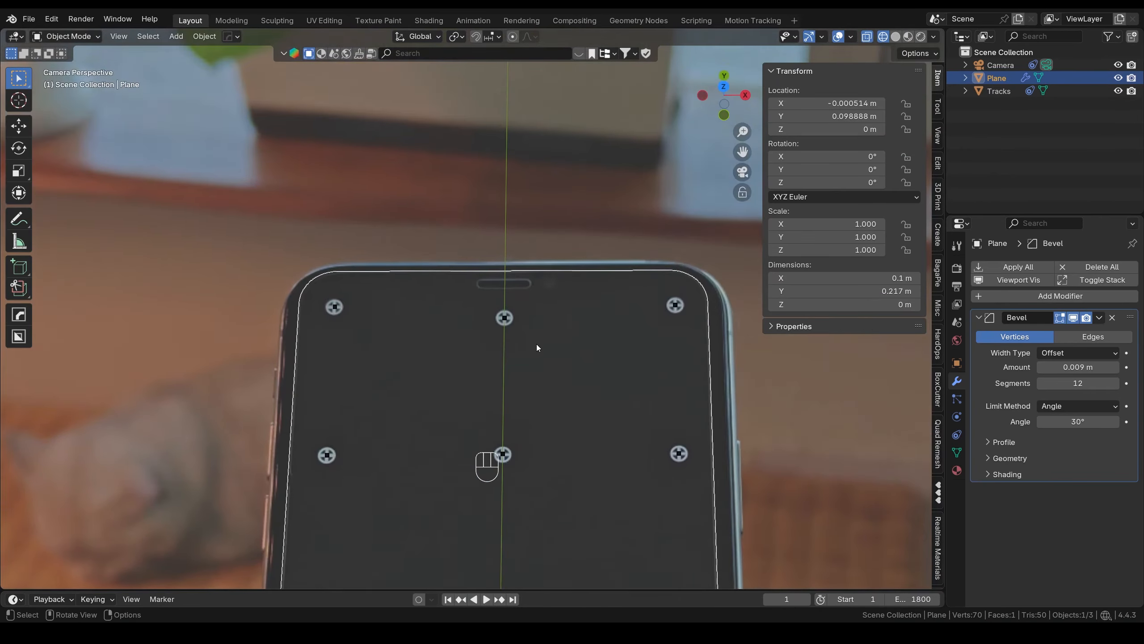
pyautogui.click(1023, 66)
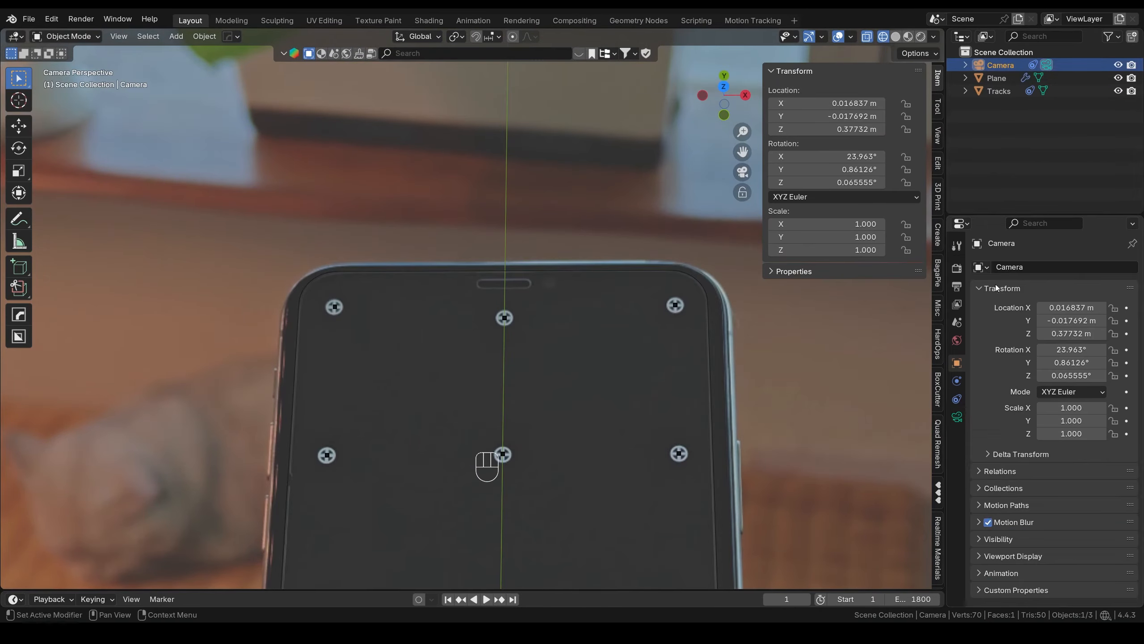
pyautogui.click(961, 423)
pyautogui.click(978, 465)
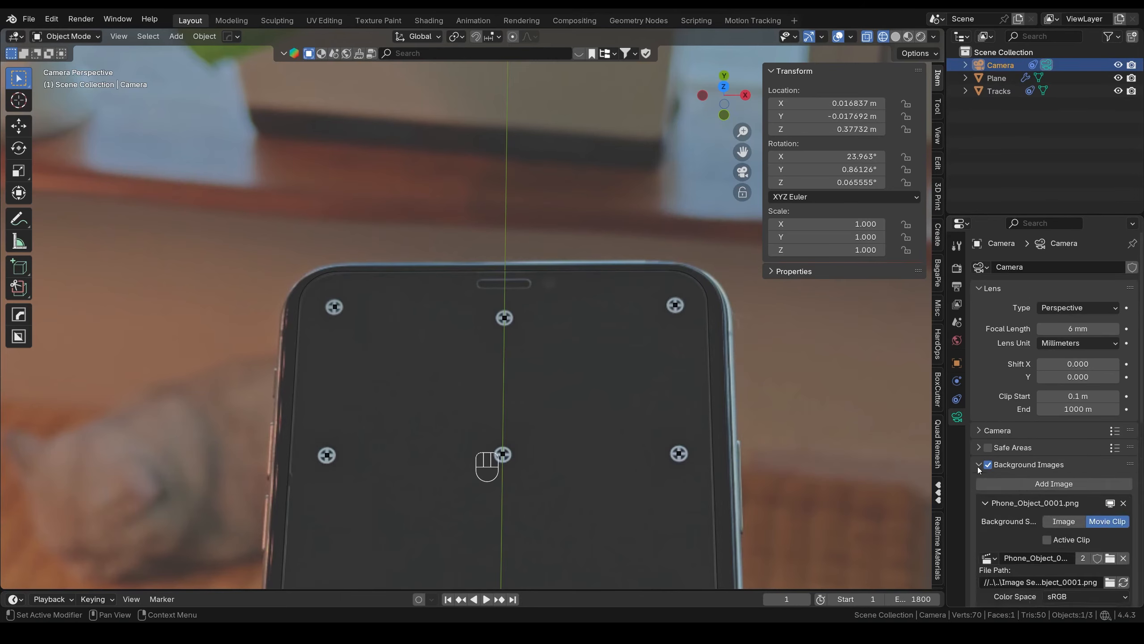
pyautogui.scroll(-10, 982, 469)
pyautogui.click(1095, 432)
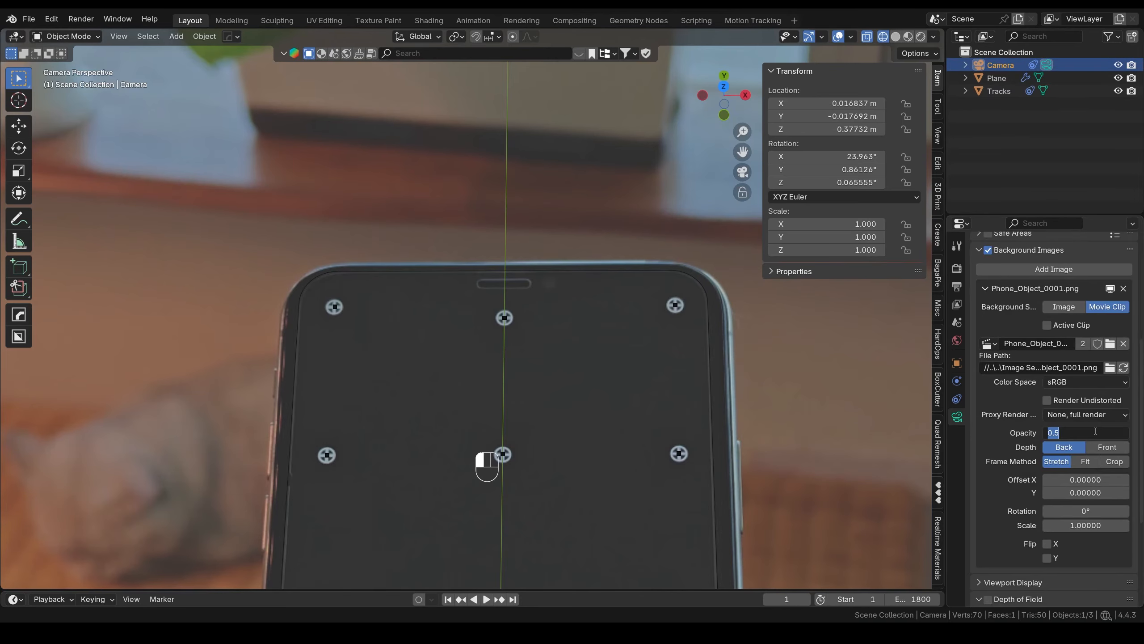
pyautogui.write('1')
pyautogui.press('Return')
pyautogui.press('Home')
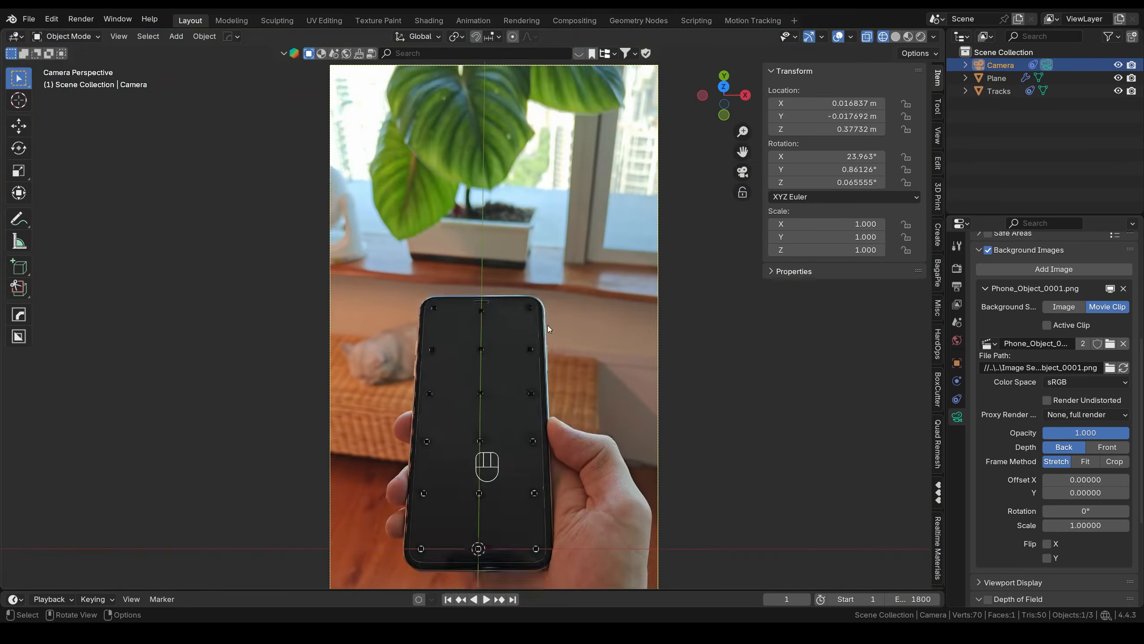
pyautogui.hotkey('shift', 'a')
# - Add a cube, shrink it, stretch it along X, and move it up over the earpiece
pyautogui.moveTo(518, 337)
pyautogui.click(632, 74)
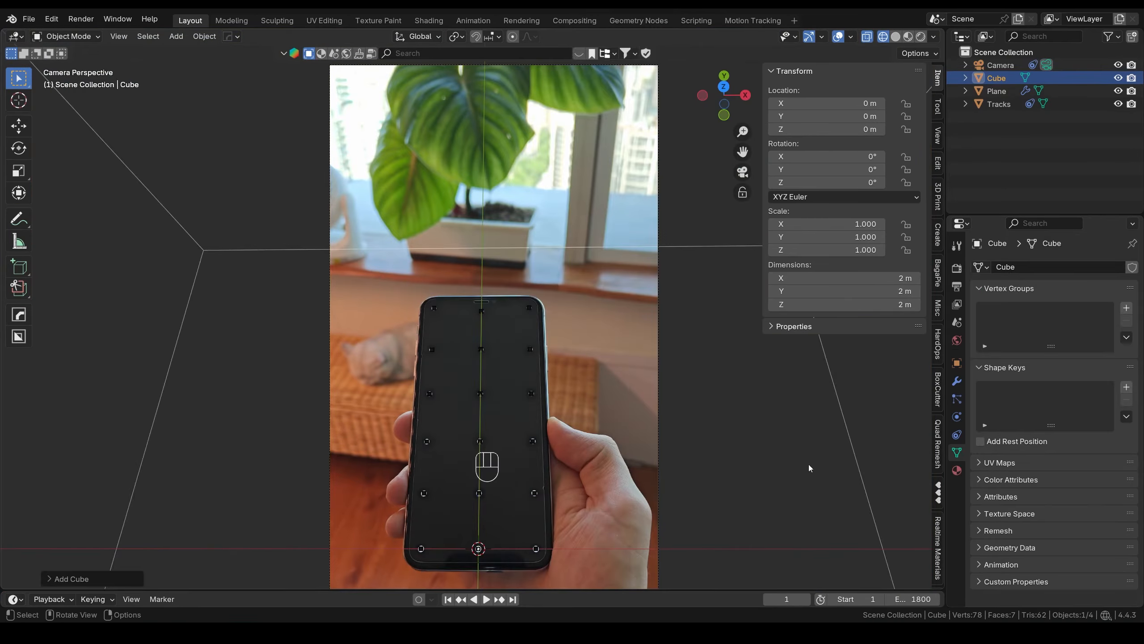
pyautogui.press('s')
pyautogui.press('s')
pyautogui.press('s')
pyautogui.press('g')
pyautogui.press('y')
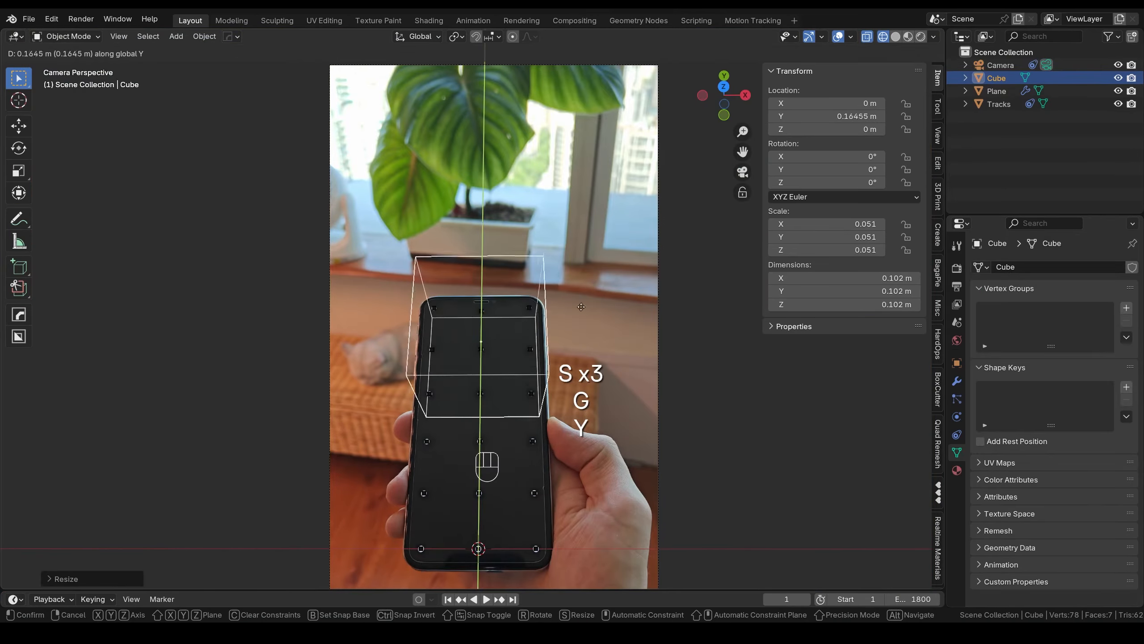
pyautogui.keyDown('alt'); pyautogui.scroll(4, 581, 307); pyautogui.keyUp('alt')
pyautogui.press('s')
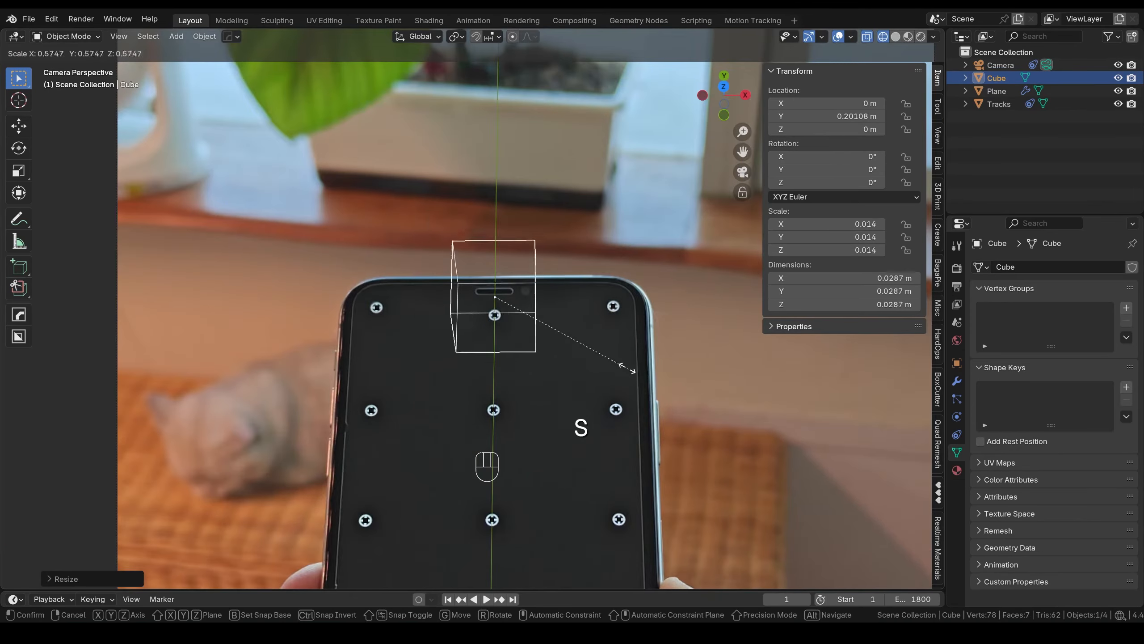
pyautogui.press('x')
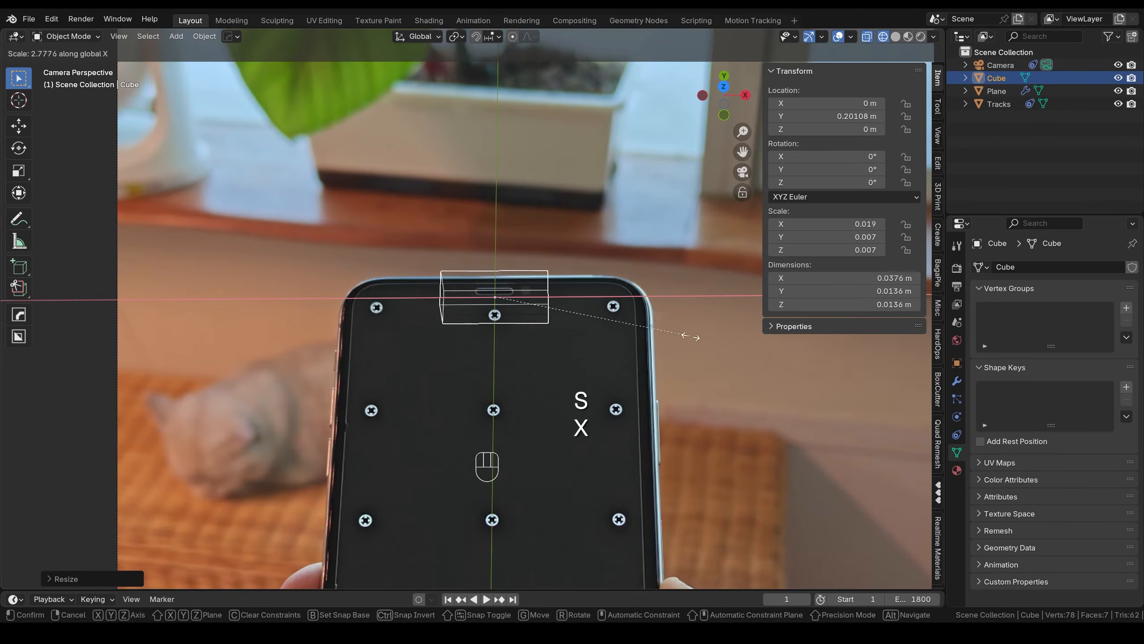
pyautogui.click(762, 327)
pyautogui.scroll(3, 539, 324)
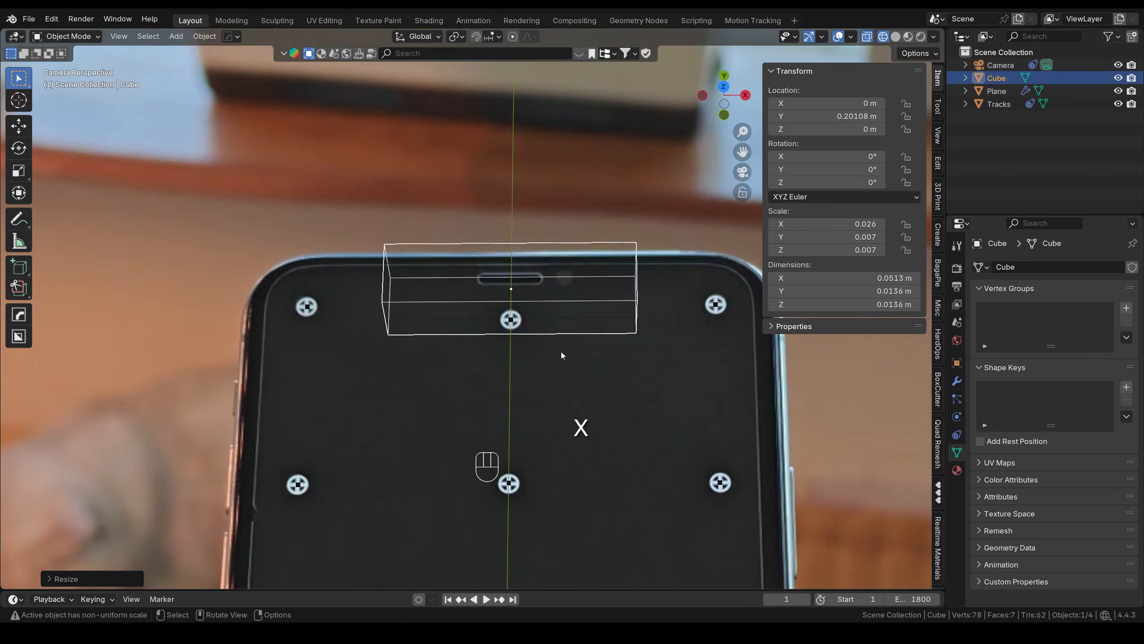
pyautogui.press('g')
pyautogui.press('y')
pyautogui.click(606, 359)
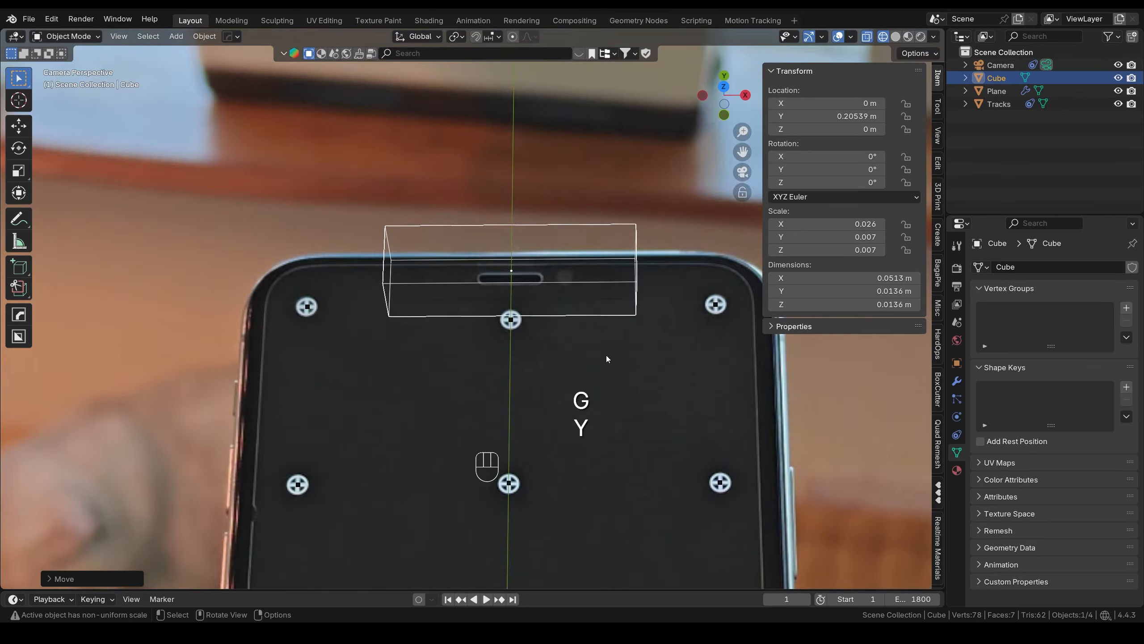
pyautogui.scroll(-3, 606, 356)
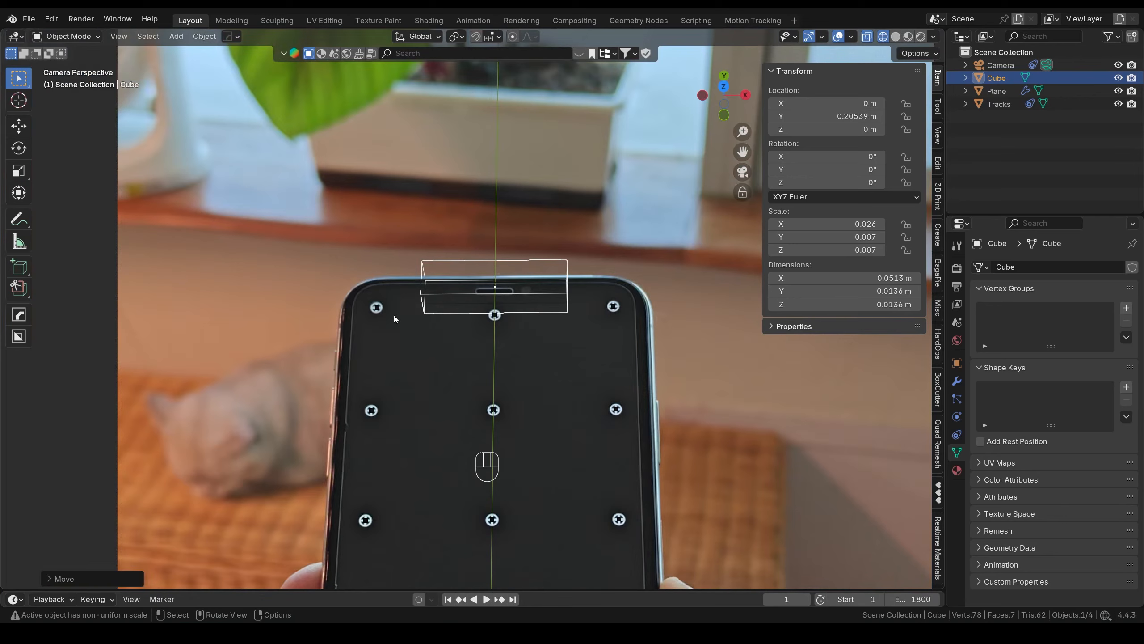
# - Add a test cylinder scaled to 0.1, place it on the top-left marker, delete it, and reselect the cube
pyautogui.hotkey('shift', 'a')
pyautogui.moveTo(482, 219)
pyautogui.click(592, 296)
pyautogui.write('s.1')
pyautogui.press('Return')
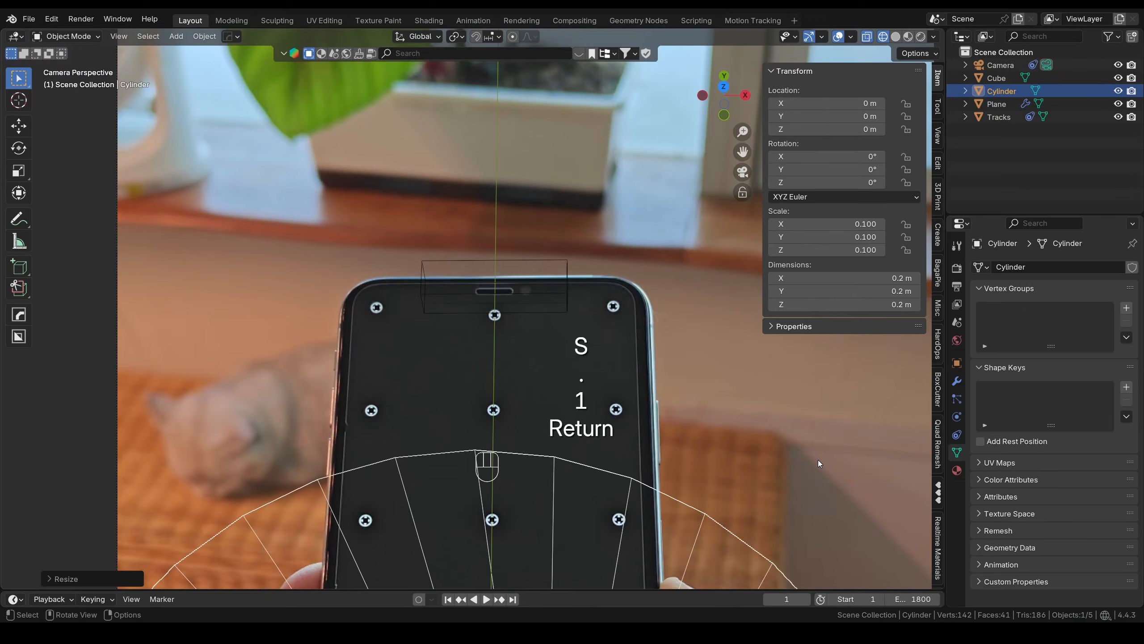
pyautogui.press('g')
pyautogui.press('y')
pyautogui.click(654, 313)
pyautogui.press('s')
pyautogui.click(541, 535)
pyautogui.press('g')
pyautogui.hotkey('shift', 'z')
pyautogui.click(511, 334)
pyautogui.press('s')
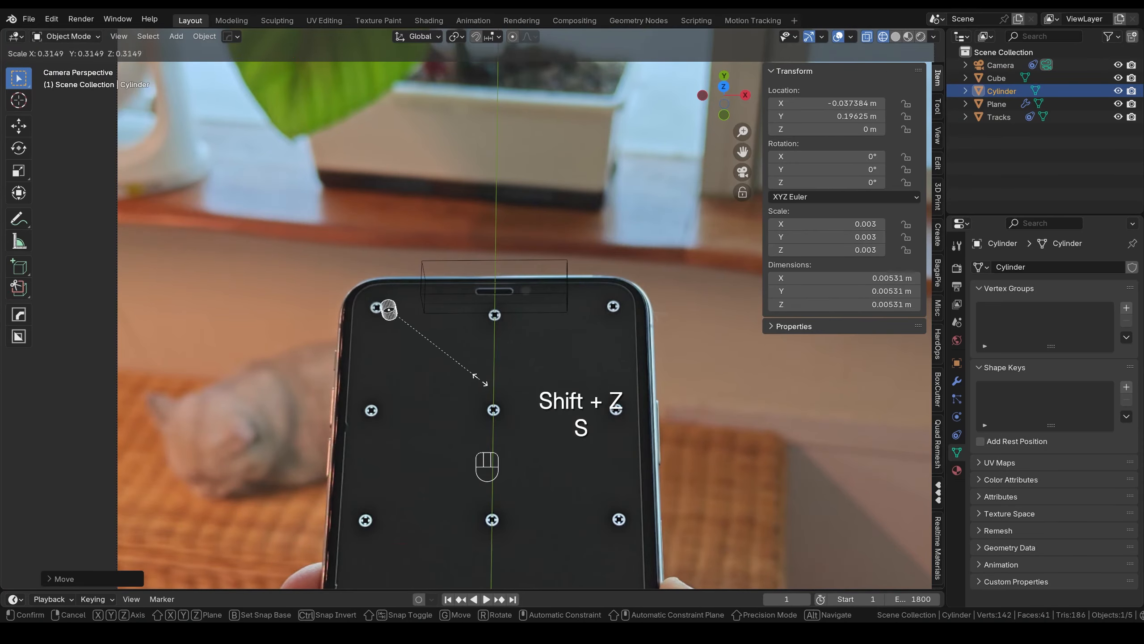
pyautogui.click(502, 400)
pyautogui.press('x')
pyautogui.click(553, 363)
pyautogui.click(510, 298)
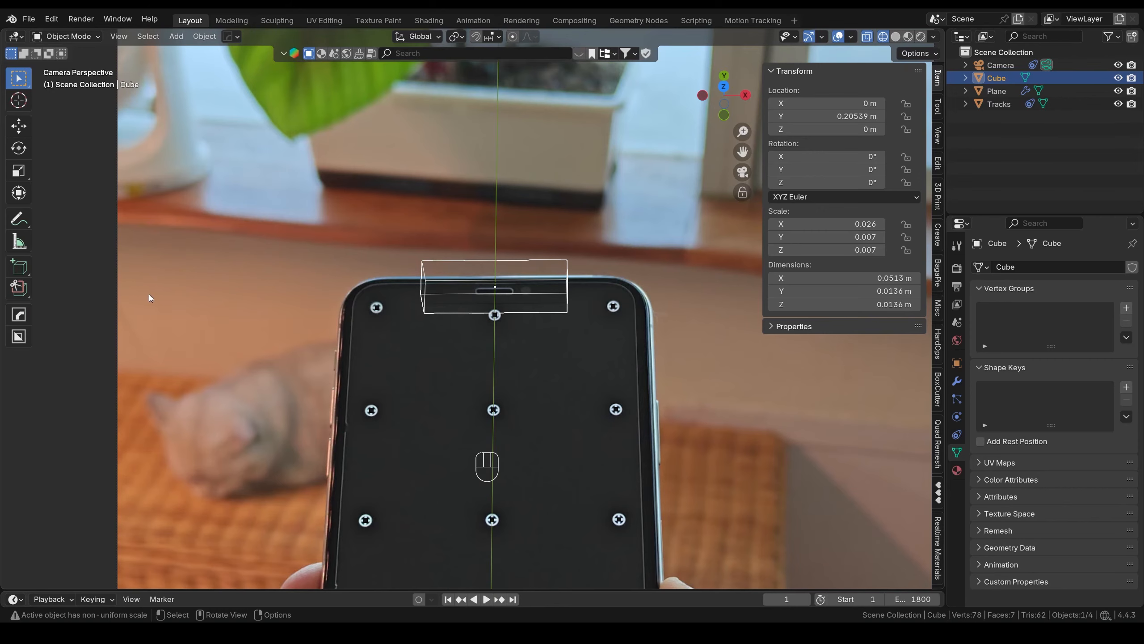
# - Check the Bool Tool add-on in Preferences, then select cube plus plane and open the Bool Tool menu
pyautogui.click(52, 18)
pyautogui.click(106, 184)
pyautogui.click(37, 114)
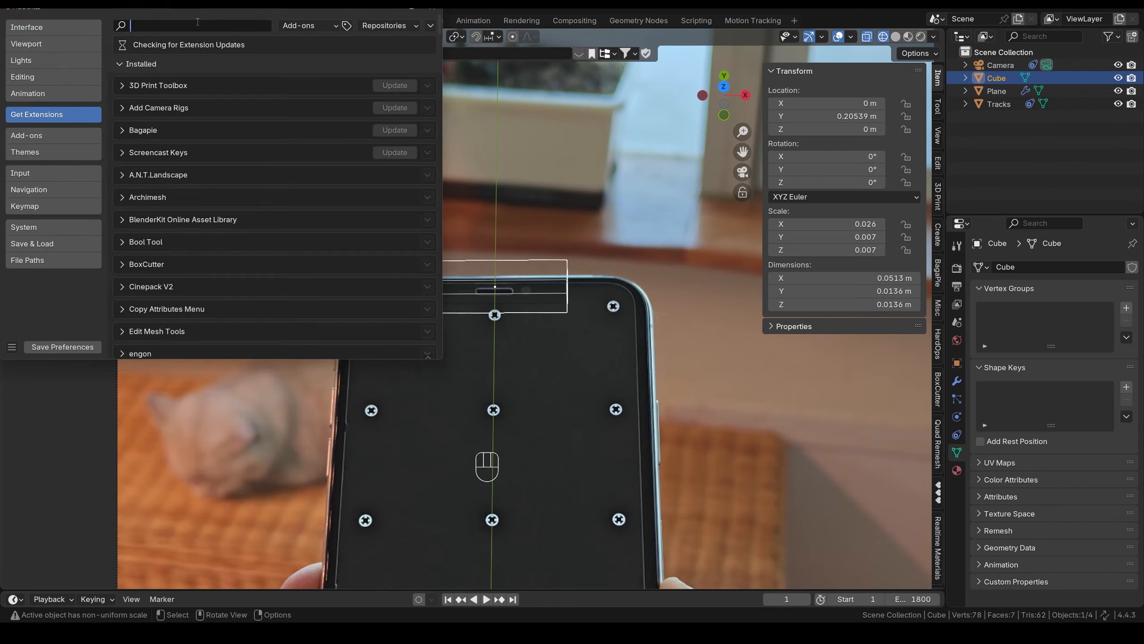
pyautogui.write('Bool')
pyautogui.click(120, 68)
pyautogui.click(76, 136)
pyautogui.click(196, 26)
pyautogui.write('B')
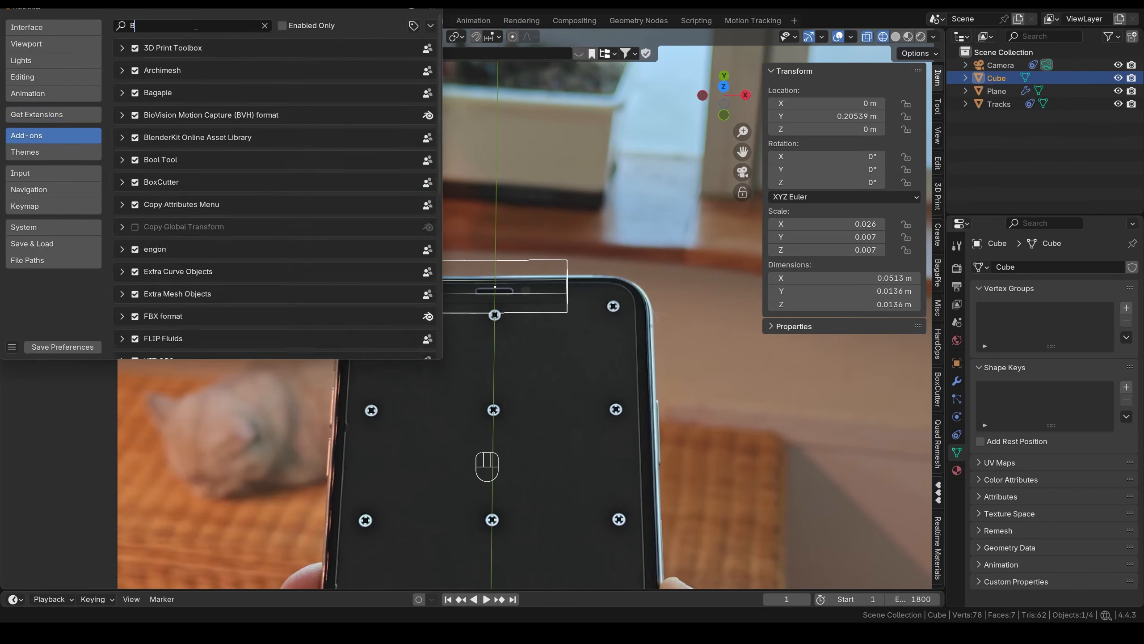
pyautogui.write('ool')
pyautogui.click(432, 7)
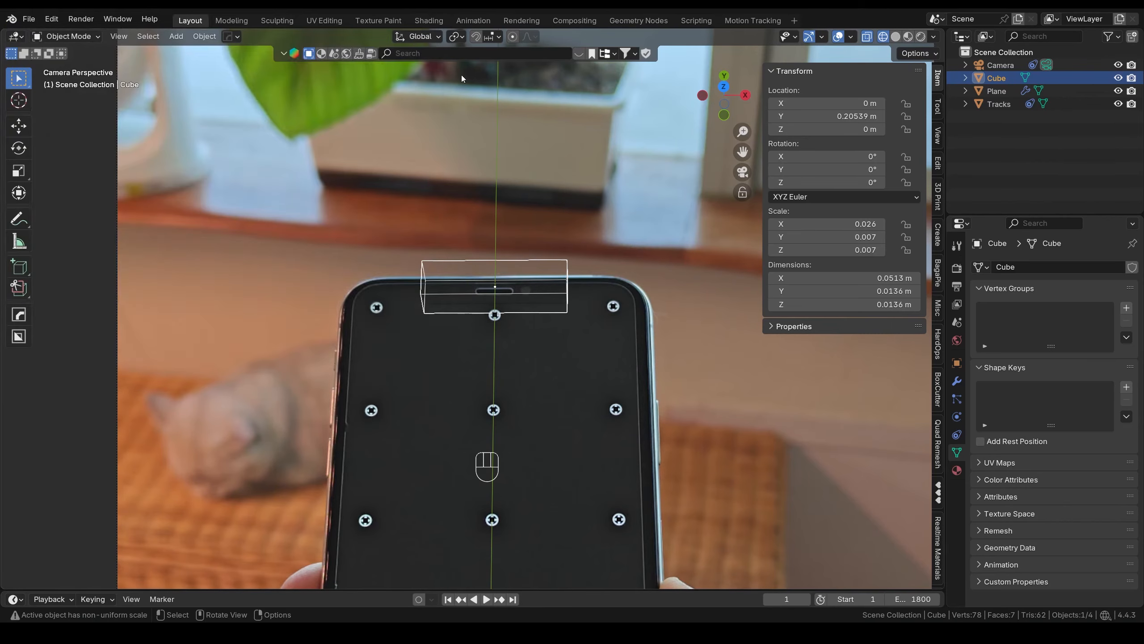
pyautogui.keyDown('shift'); pyautogui.click(403, 279); pyautogui.keyUp('shift')
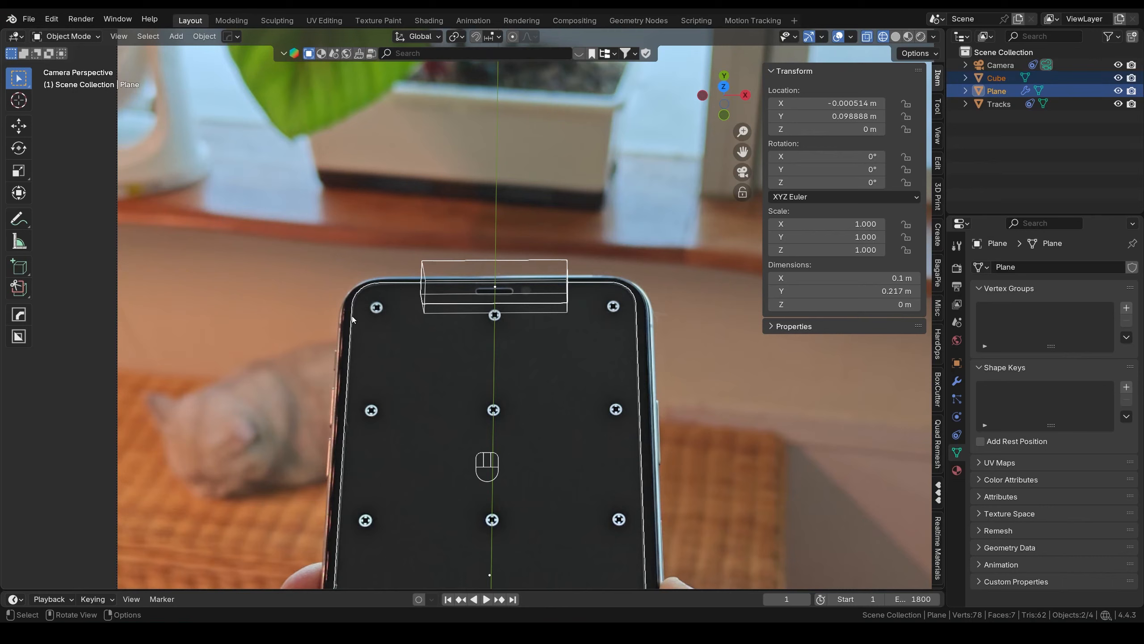
pyautogui.hotkey('shift', 'ctrl', 'b')
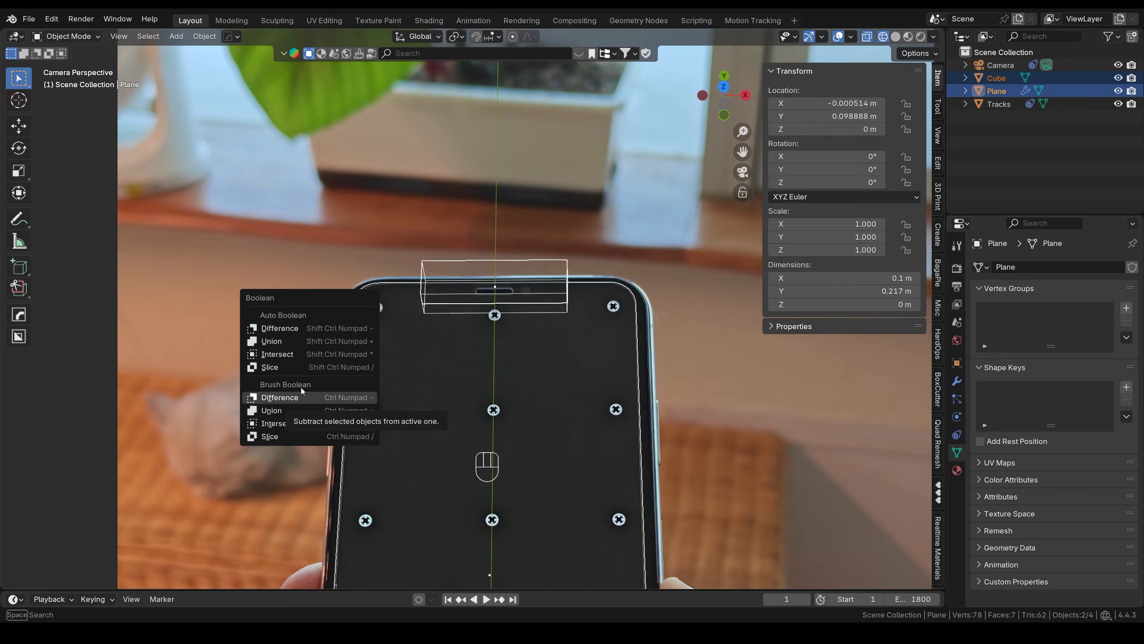
# - Cut the cube from the plane with a Brush Boolean Difference, then select and frame the cube
pyautogui.click(310, 399)
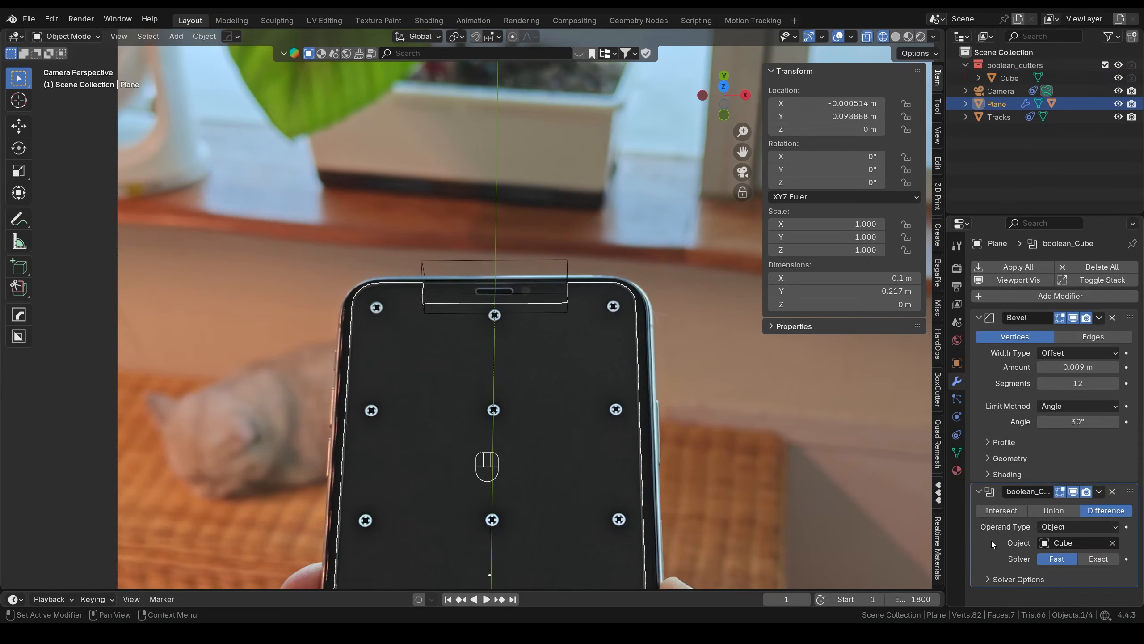
pyautogui.click(515, 260)
pyautogui.press('KP_Decimal')
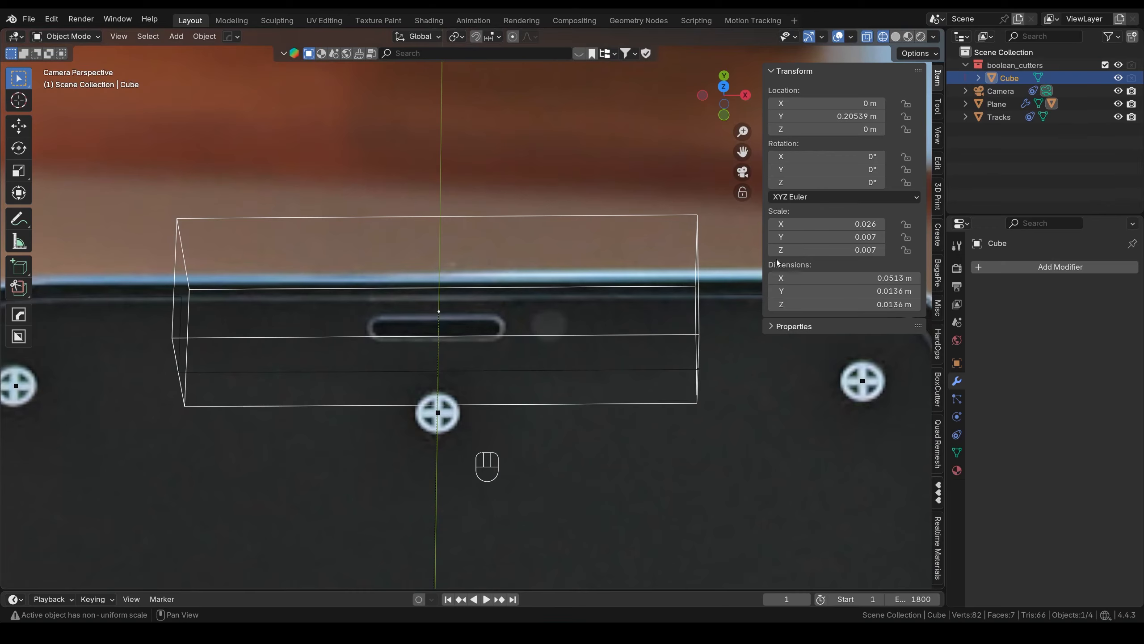
# - Apply the cutter cube's scale so it reads 1.000
pyautogui.scroll(-3, 490, 327)
pyautogui.hotkey('ctrl', 'a')
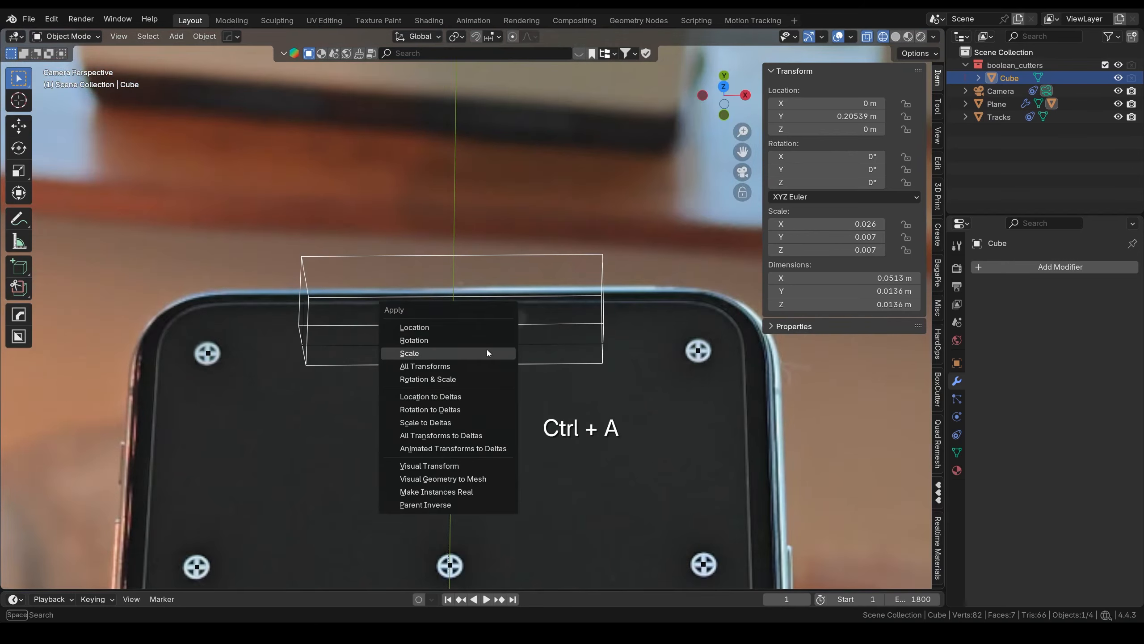
pyautogui.click(487, 353)
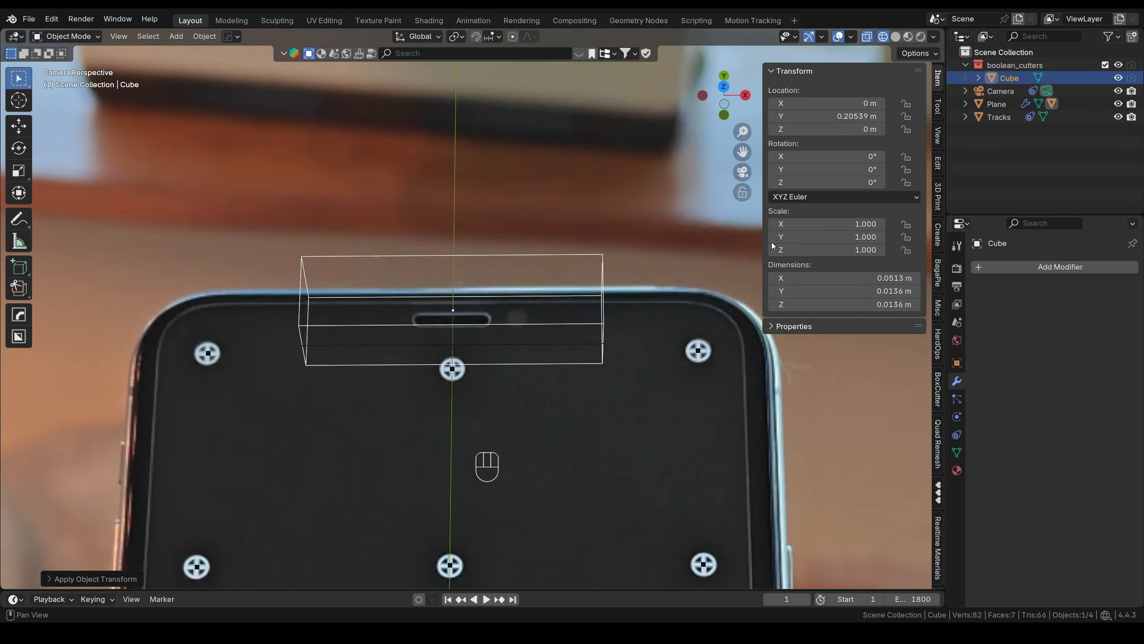
# - Add a Bevel modifier to the cube with 0.003 m amount and 8 segments
pyautogui.click(1027, 267)
pyautogui.click(1027, 266)
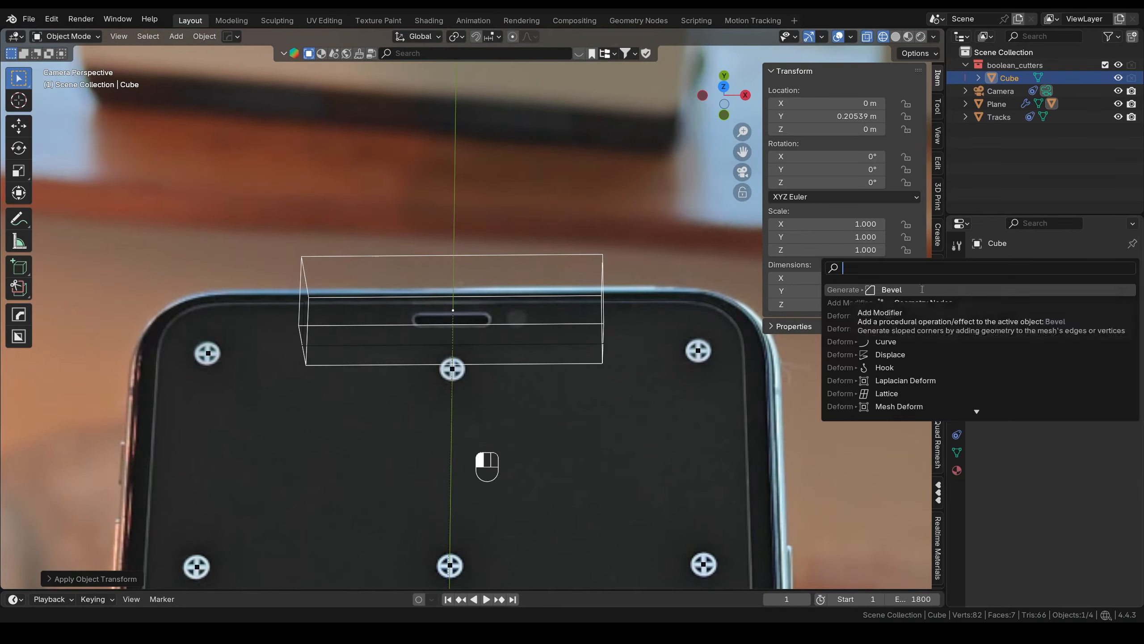
pyautogui.click(864, 289)
pyautogui.keyDown('shift'); pyautogui.moveTo(1078, 367); pyautogui.dragTo(1061, 367); pyautogui.keyUp('shift')
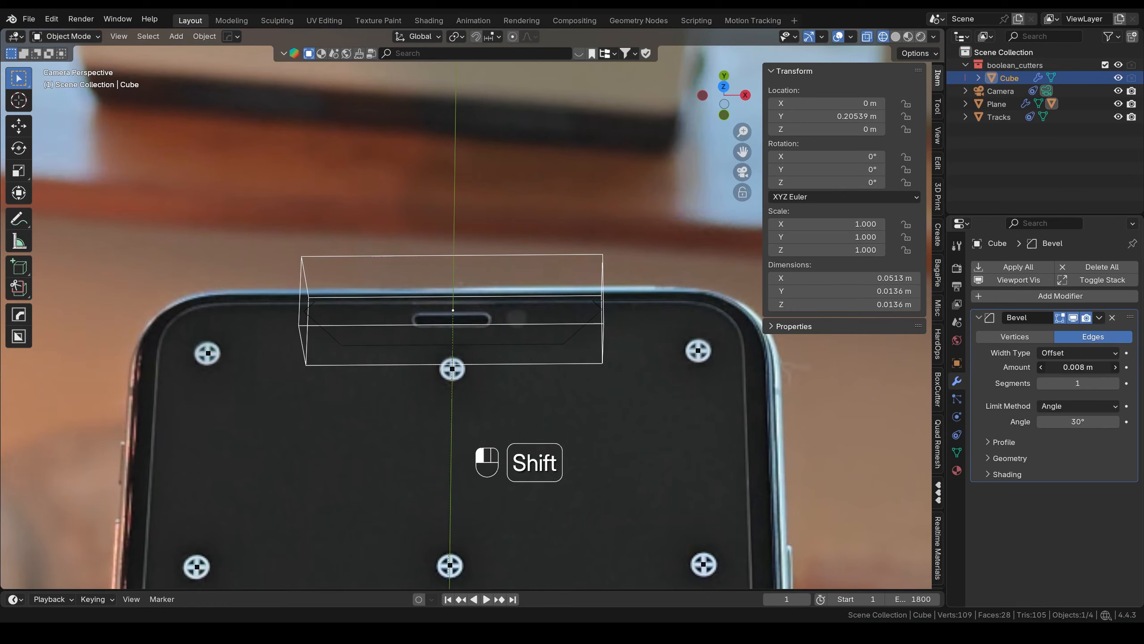
pyautogui.click(1116, 383)
pyautogui.click(1115, 384)
pyautogui.click(1115, 383)
pyautogui.click(1115, 383)
pyautogui.click(1115, 383)
pyautogui.click(1115, 383)
pyautogui.click(1115, 384)
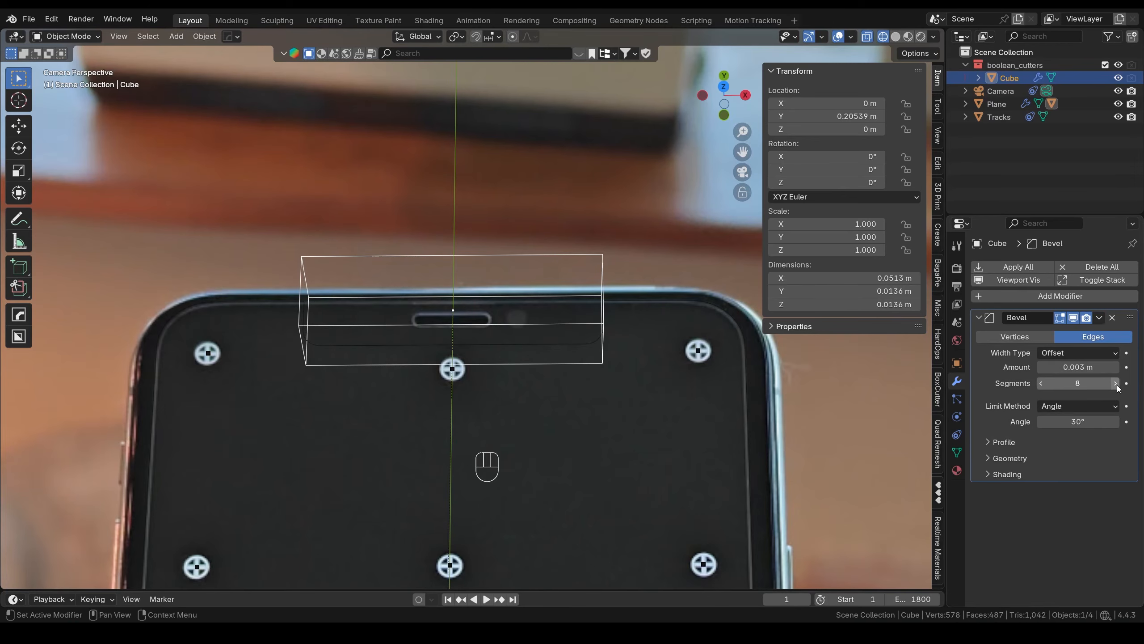
# - Inspect the bevelled cutter cube, then check the screen Plane's modifiers with the cube active
pyautogui.scroll(7, 319, 361)
pyautogui.keyDown('shift'); pyautogui.moveTo(320, 362); pyautogui.dragTo(587, 354, button='middle'); pyautogui.keyUp('shift')
pyautogui.scroll(-4, 588, 357)
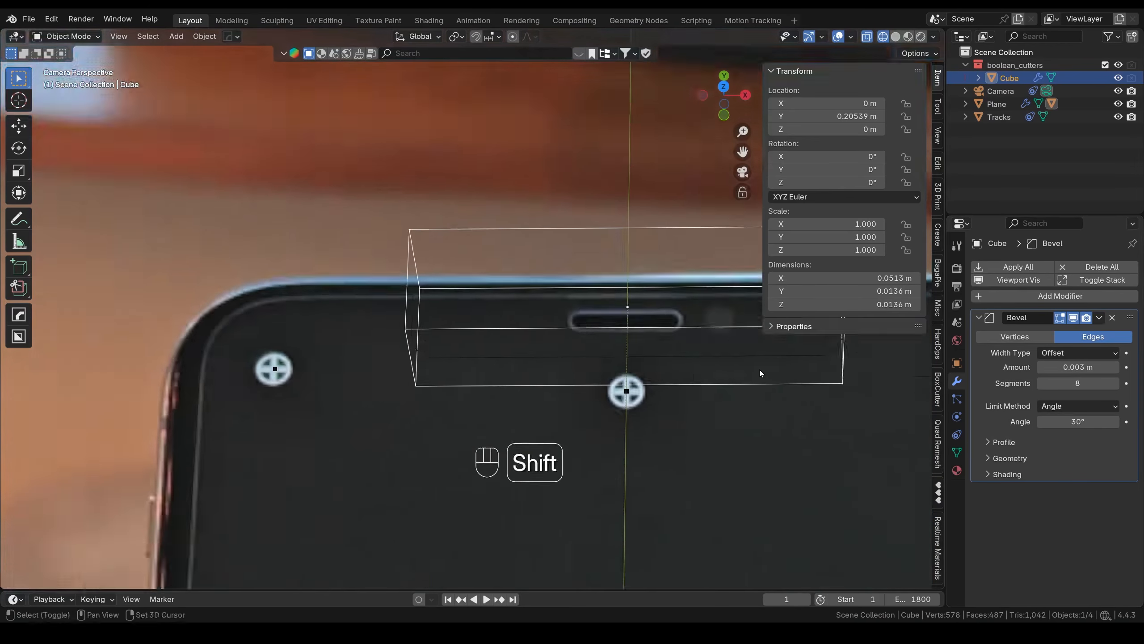
pyautogui.scroll(6, 501, 386)
pyautogui.keyDown('shift'); pyautogui.moveTo(838, 372); pyautogui.dragTo(614, 351, button='middle'); pyautogui.keyUp('shift')
pyautogui.scroll(-4, 501, 385)
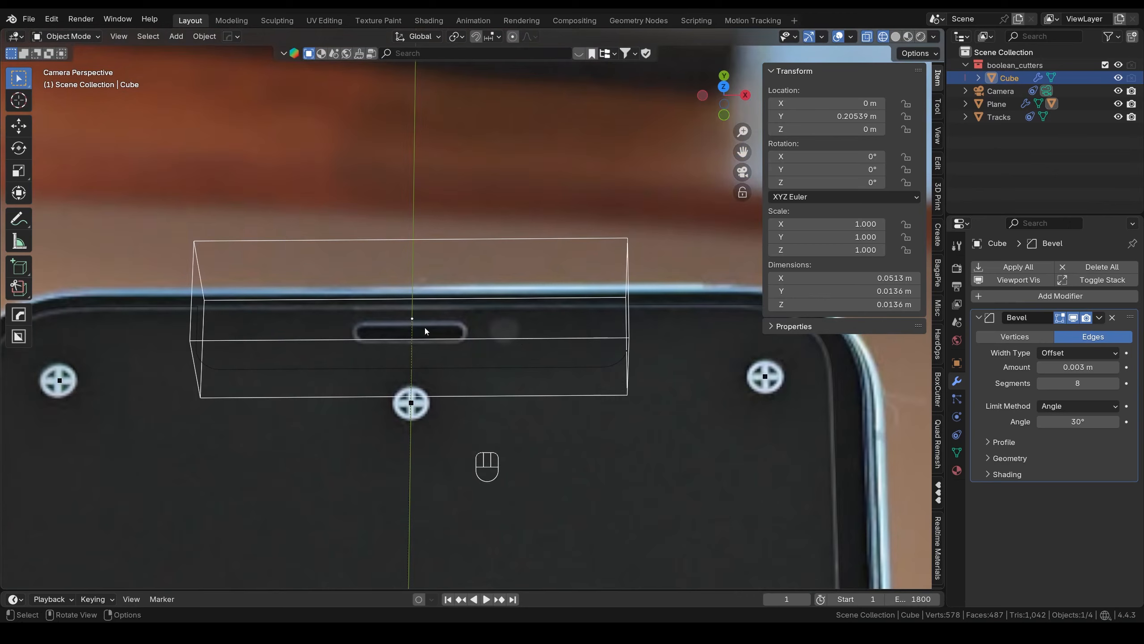
pyautogui.click(833, 406)
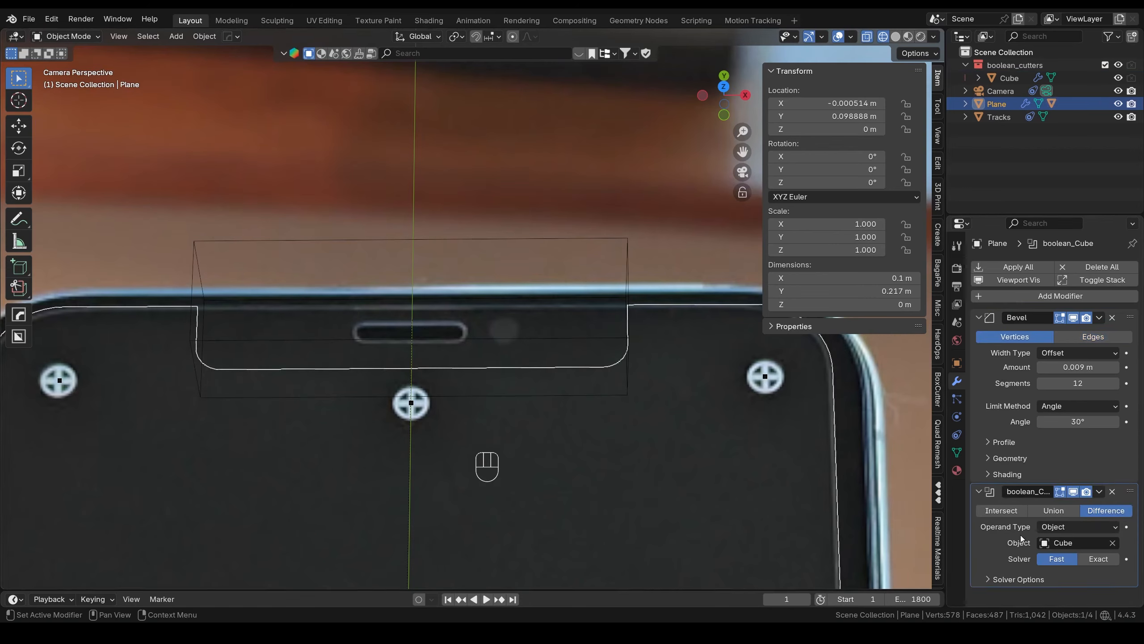
pyautogui.scroll(-4, 458, 424)
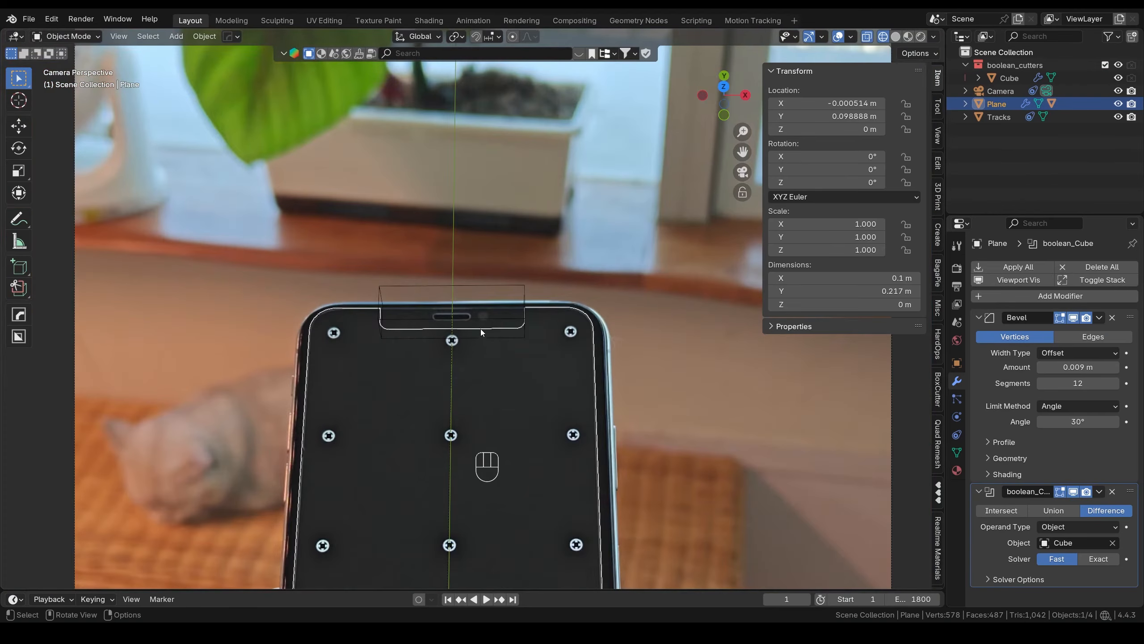
pyautogui.keyDown('shift'); pyautogui.click(497, 286); pyautogui.keyUp('shift')
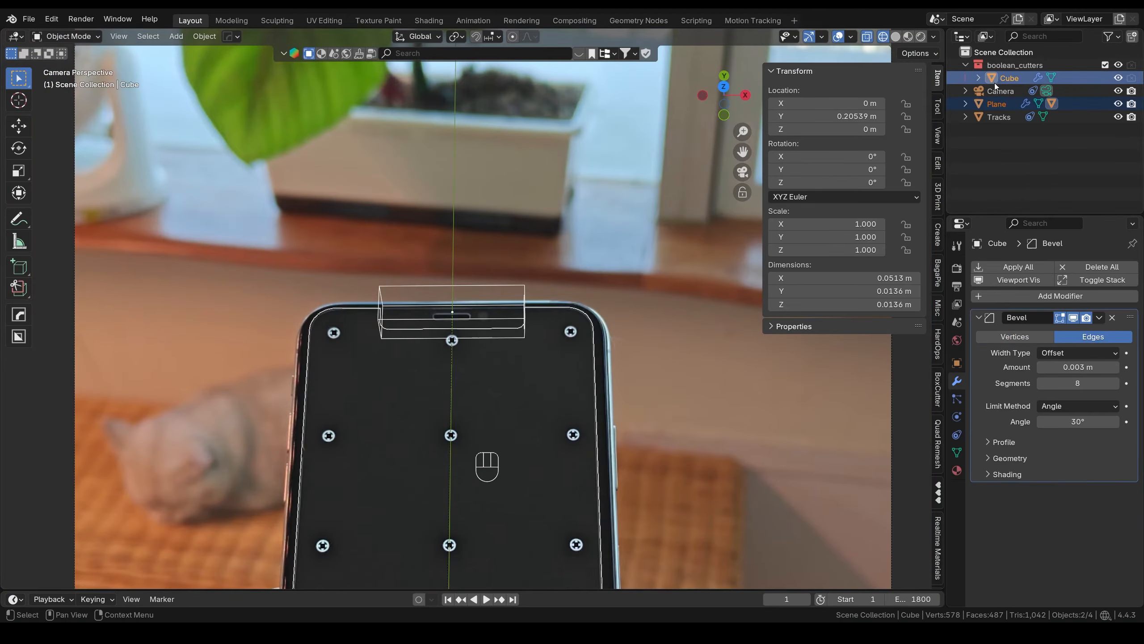
# - Duplicate the cube and screen plane in place into a new collection named 'Backup'
pyautogui.hotkey('shift', 'd')
pyautogui.click(497, 333)
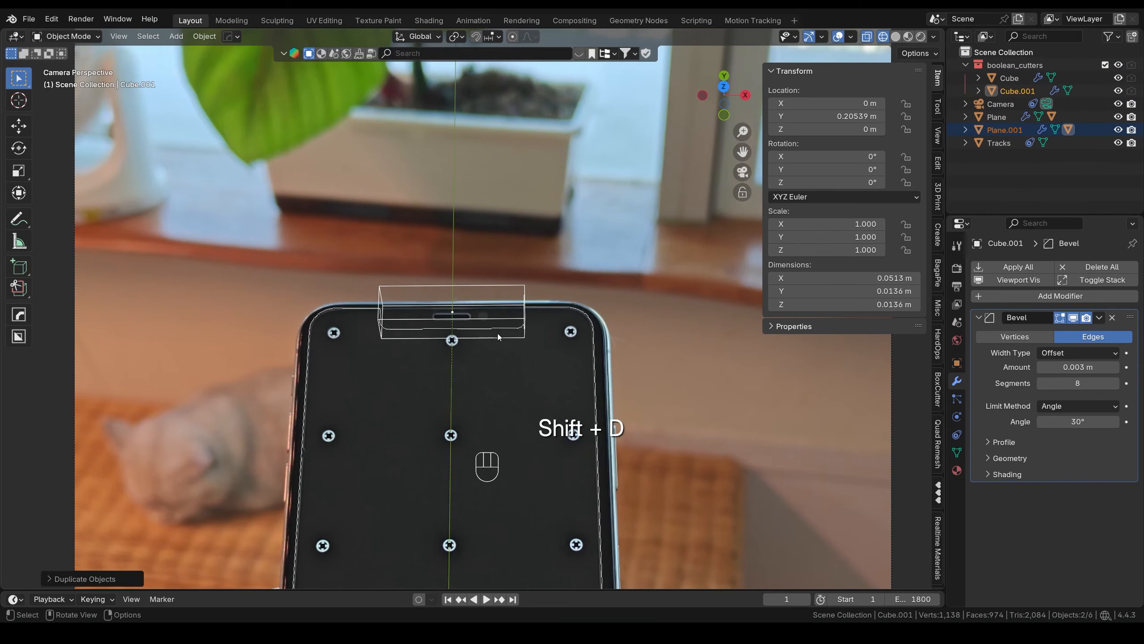
pyautogui.press('m')
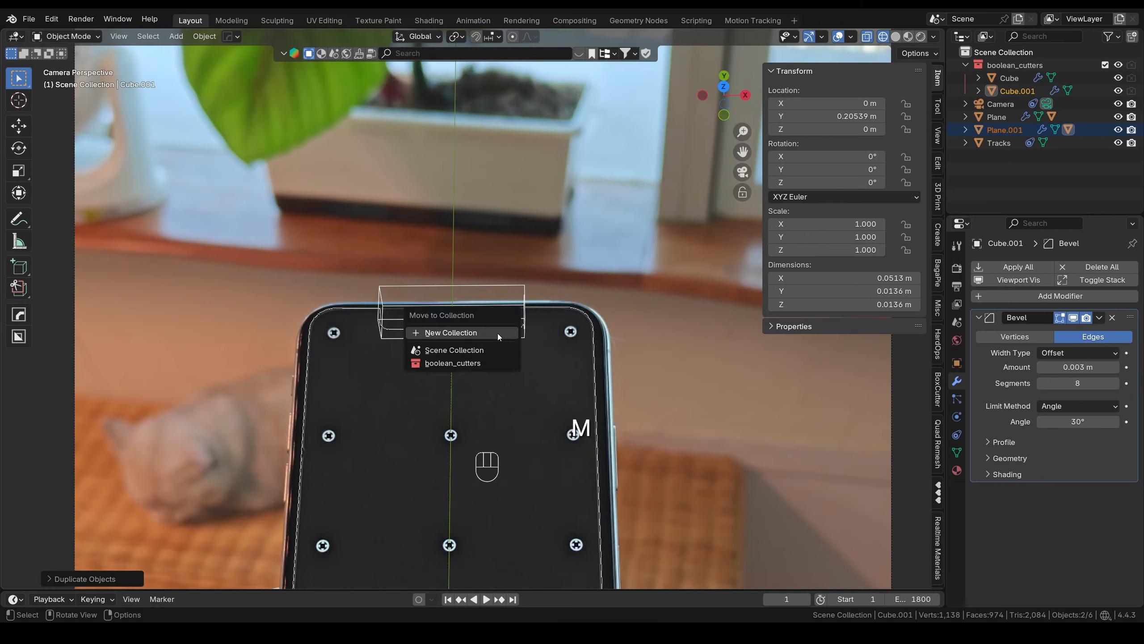
pyautogui.click(497, 333)
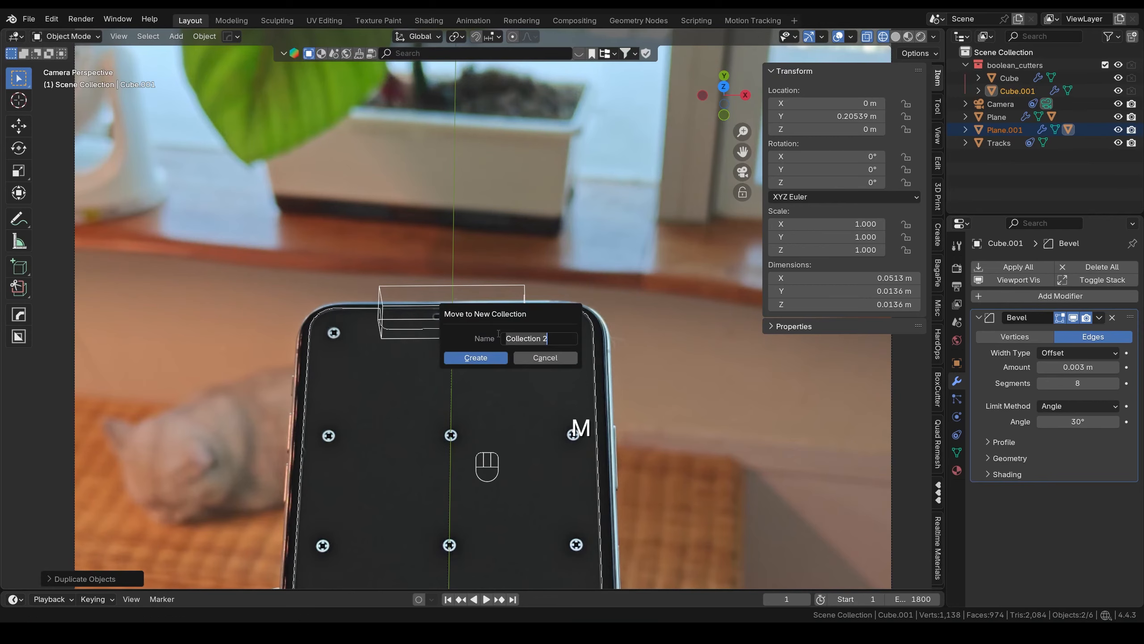
pyautogui.write('Backup')
pyautogui.click(488, 358)
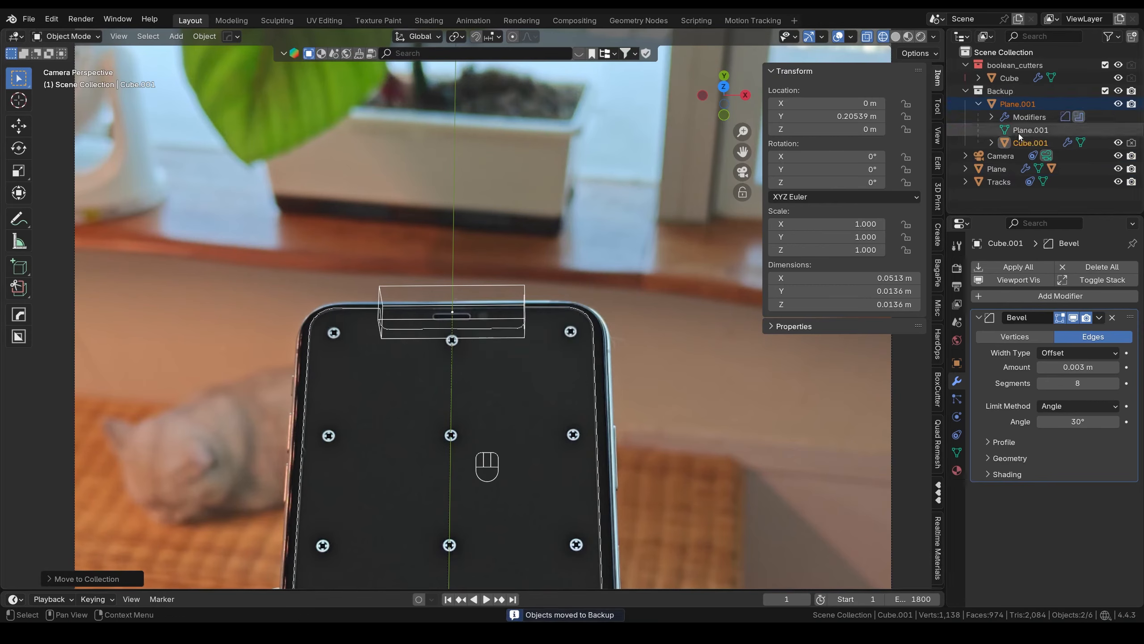
# - Collapse and exclude the Backup collection, then make boolean_cutters the active collection
pyautogui.click(1018, 104)
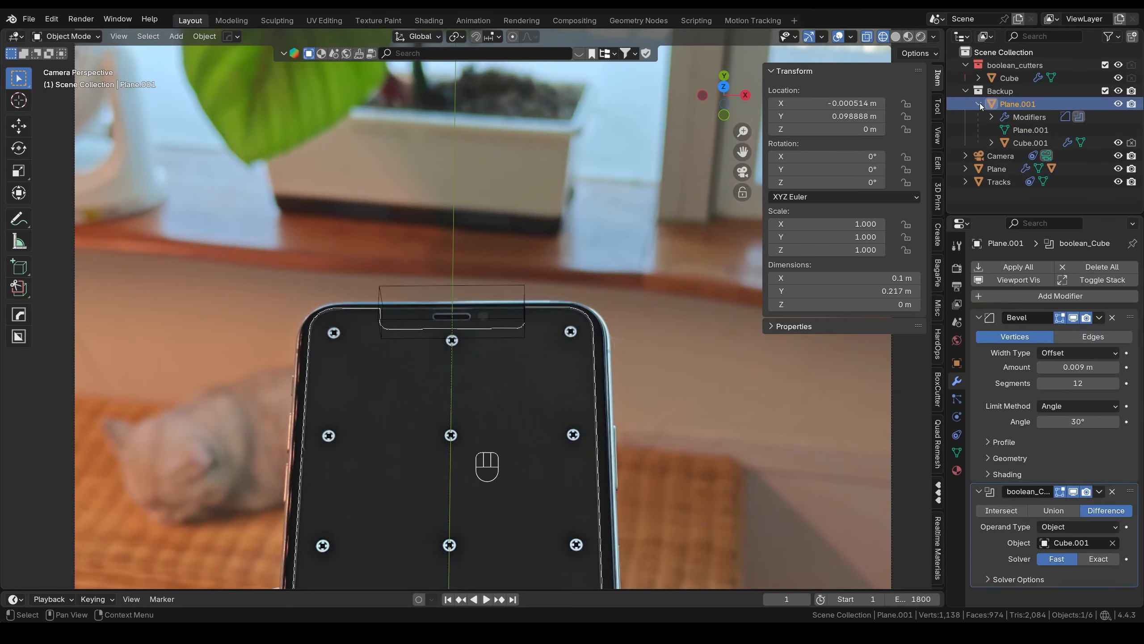
pyautogui.click(968, 92)
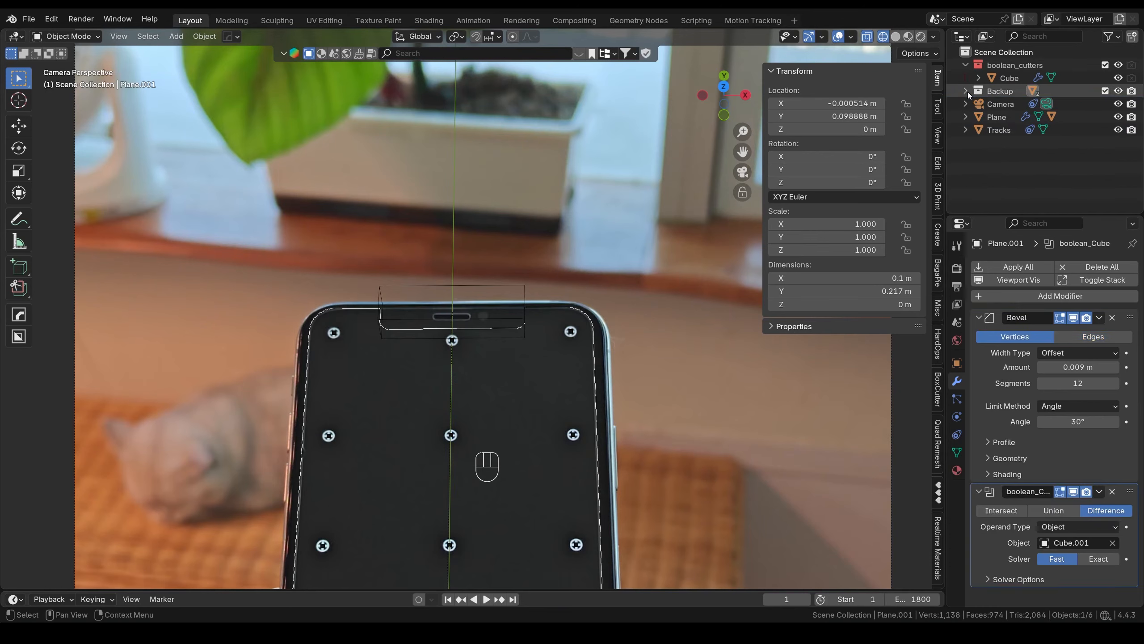
pyautogui.click(1106, 91)
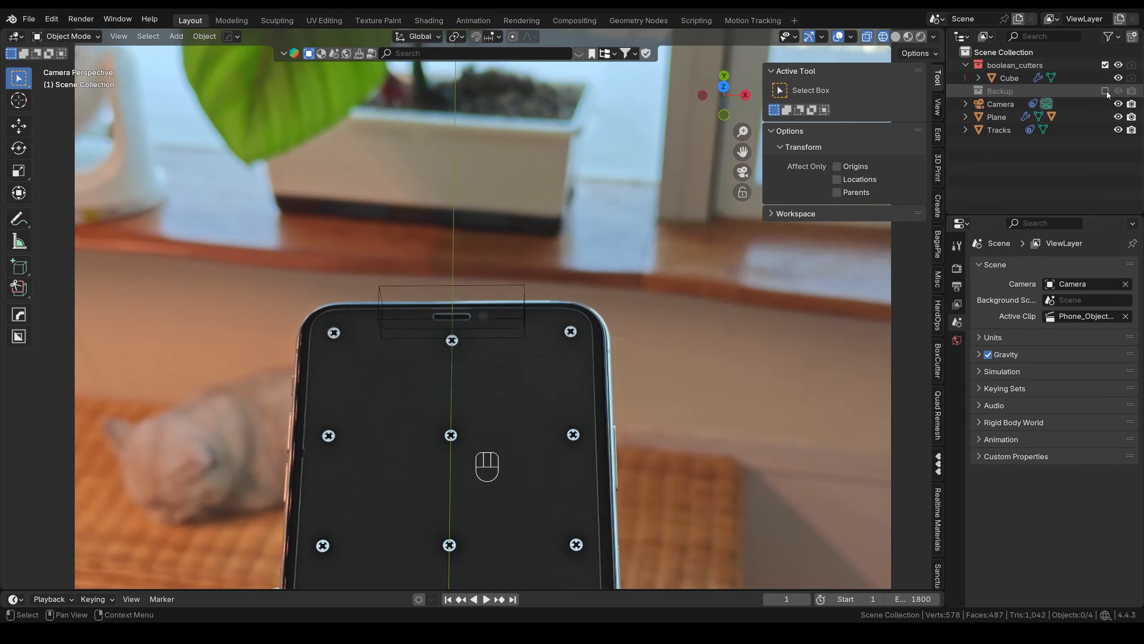
pyautogui.click(1025, 65)
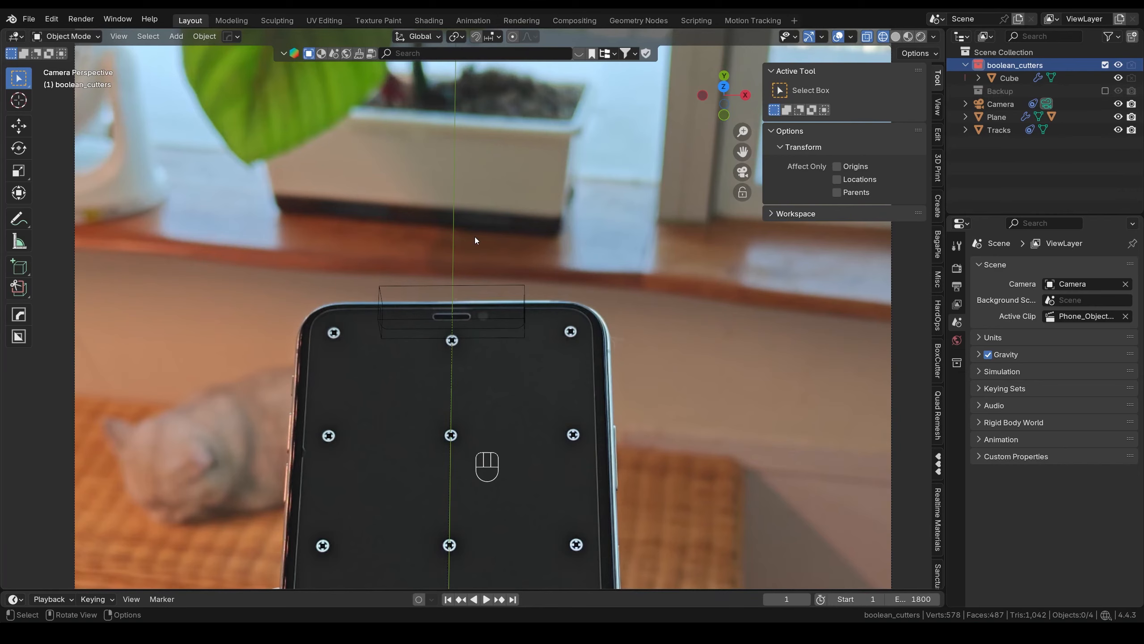
# - Save the project as Phone_Object_Apply_Modifiers_Before.blend
pyautogui.click(28, 19)
pyautogui.click(54, 115)
pyautogui.moveTo(522, 477); pyautogui.dragTo(442, 472)
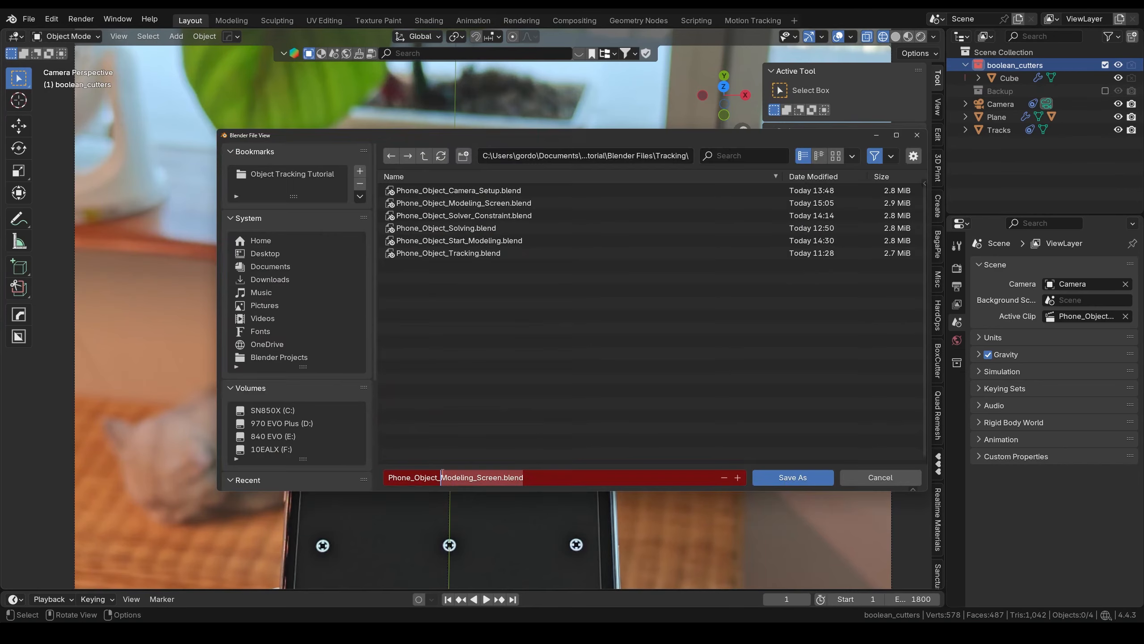
pyautogui.write('Apply_Modifiers_Before')
pyautogui.press('Return')
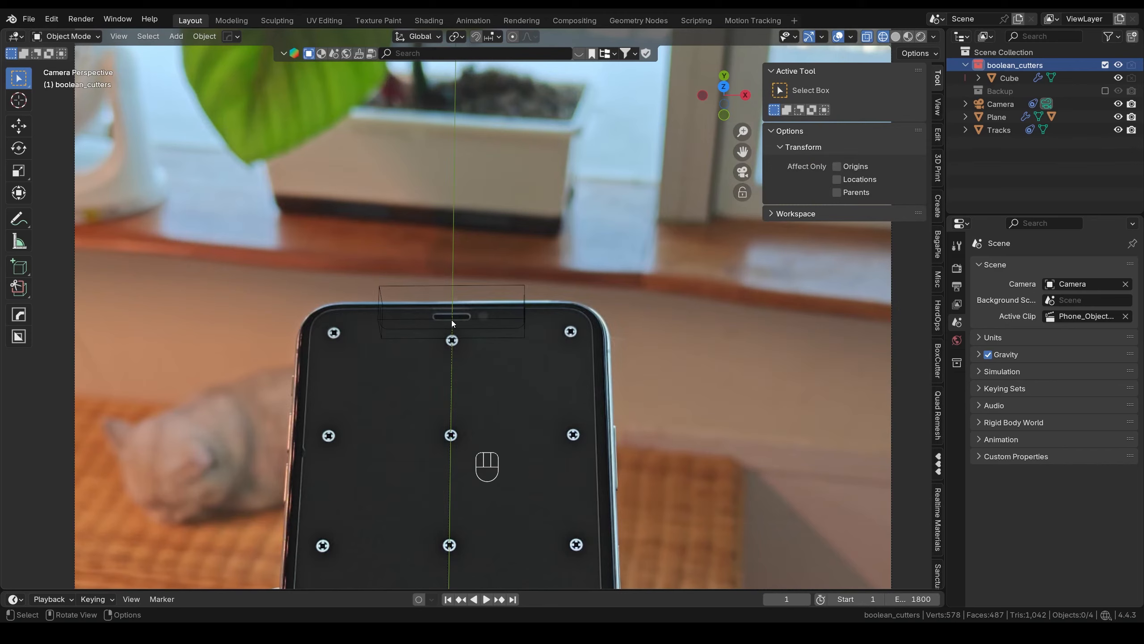
# - Apply the screen plane's Bevel and boolean_Cube modifiers into its mesh
pyautogui.click(590, 320)
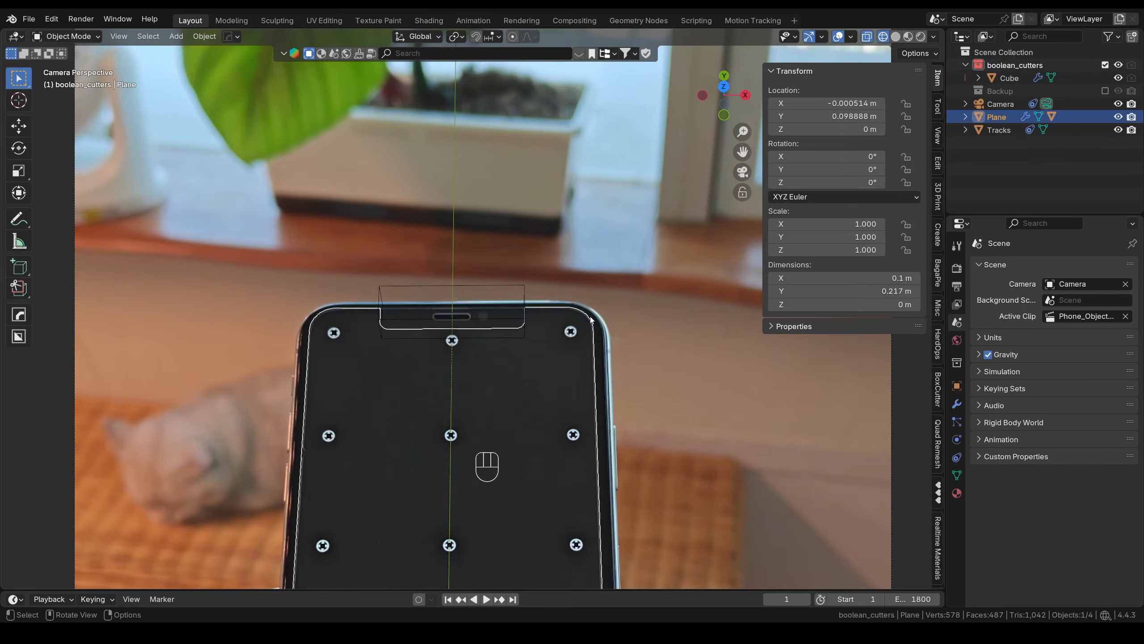
pyautogui.click(957, 413)
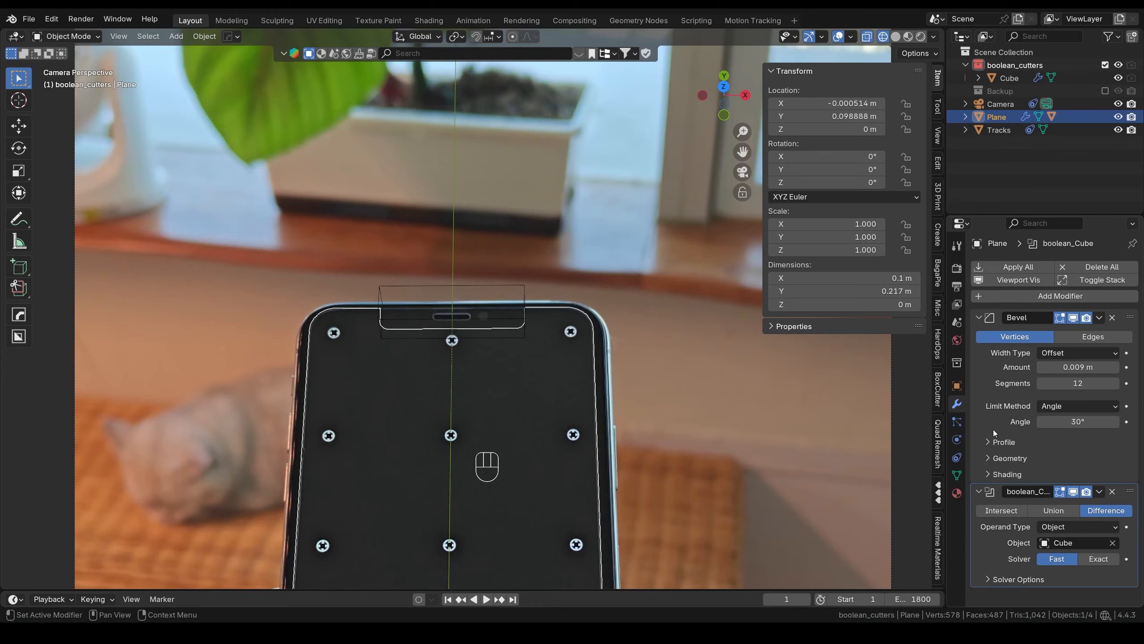
pyautogui.hotkey('ctrl', 'a')
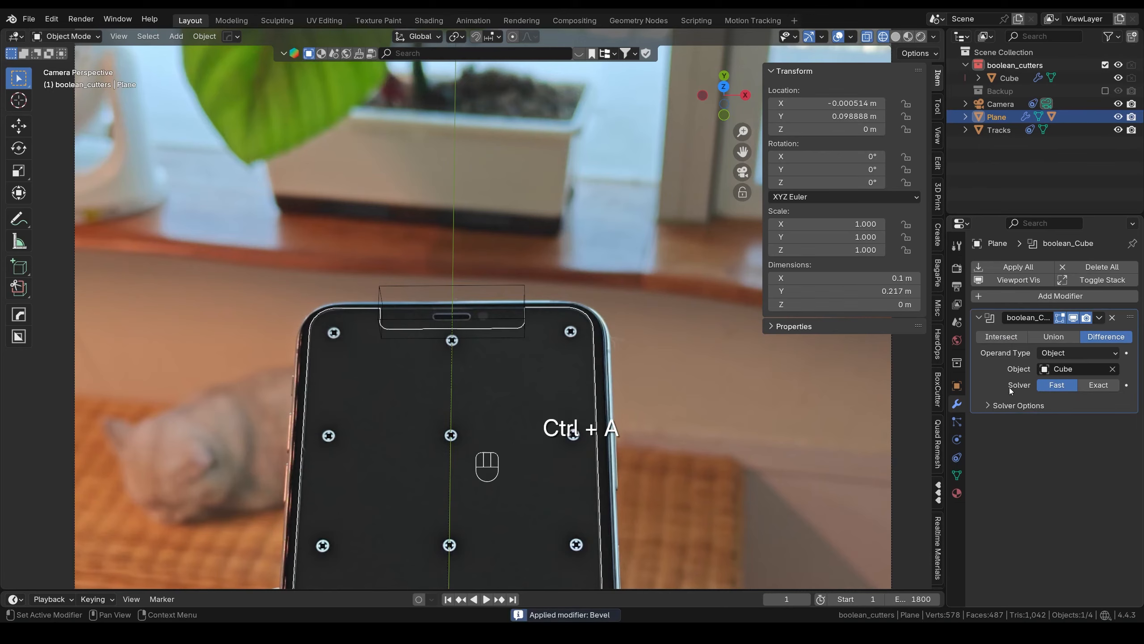
pyautogui.hotkey('ctrl', 'a')
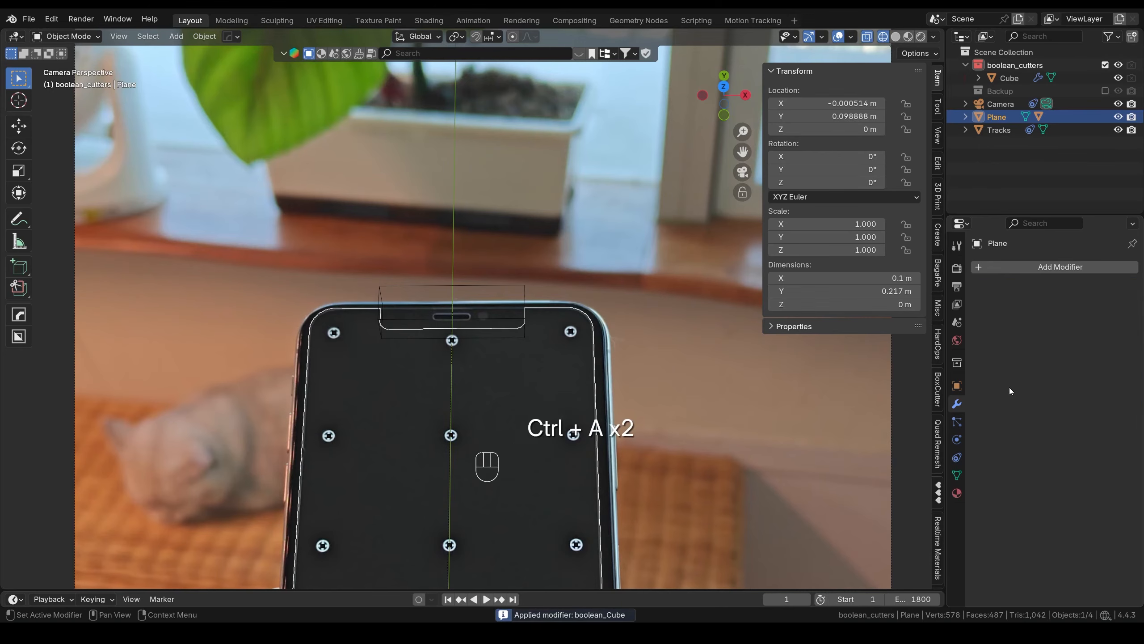
# - Hide the Cube cutter and reselect the phone screen plane
pyautogui.click(488, 323)
pyautogui.press('h')
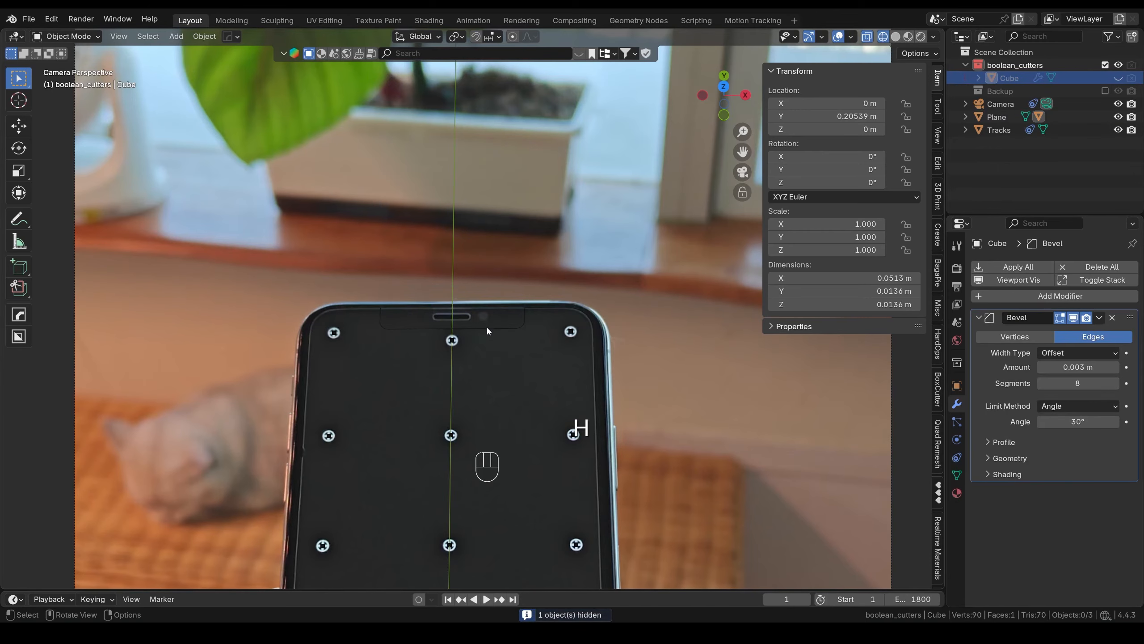
pyautogui.click(487, 329)
pyautogui.press('Tab')
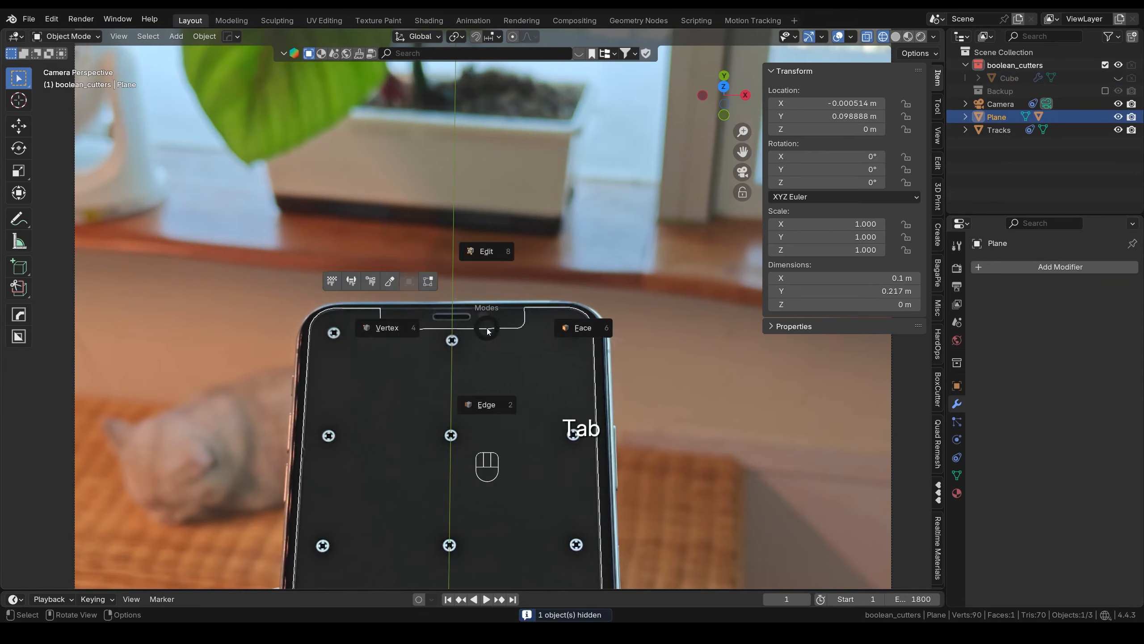
# - Round the two outer notch-corner vertices with a 6-segment vertex bevel
pyautogui.click(386, 329)
pyautogui.scroll(5, 430, 376)
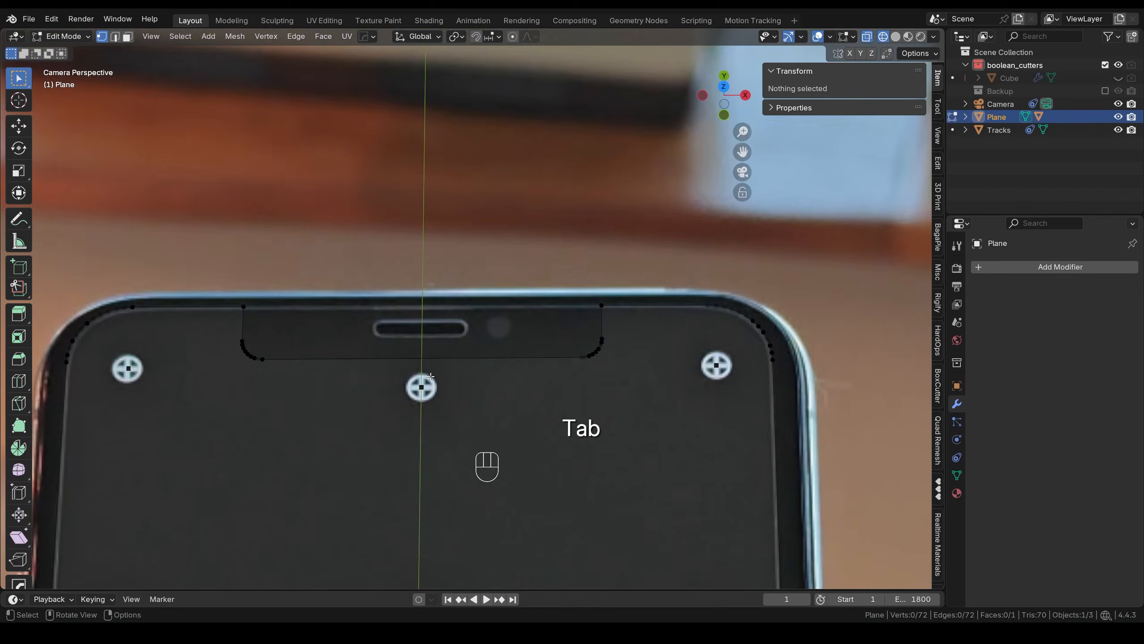
pyautogui.click(243, 307)
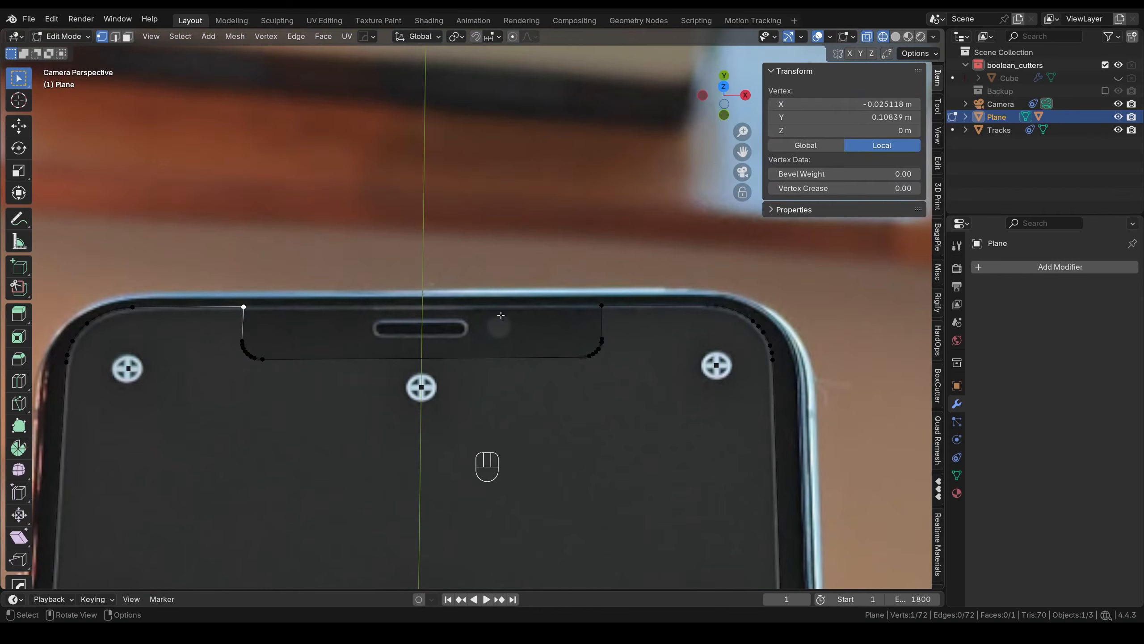
pyautogui.keyDown('shift'); pyautogui.click(604, 306); pyautogui.keyUp('shift')
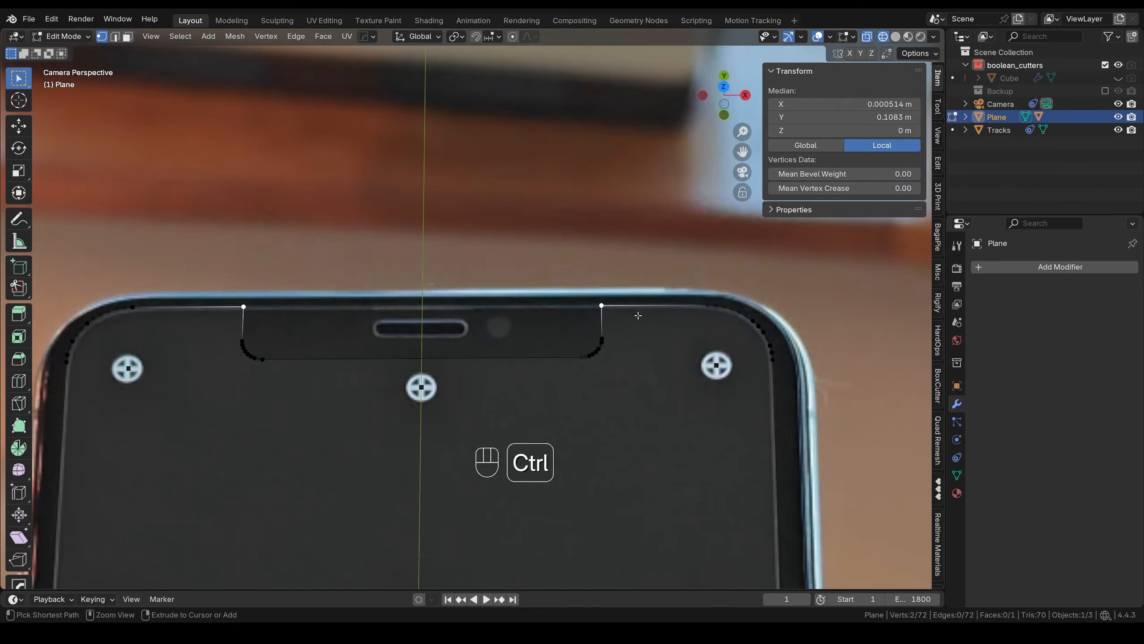
pyautogui.hotkey('ctrl', 'b')
pyautogui.press('v')
pyautogui.scroll(2, 644, 316)
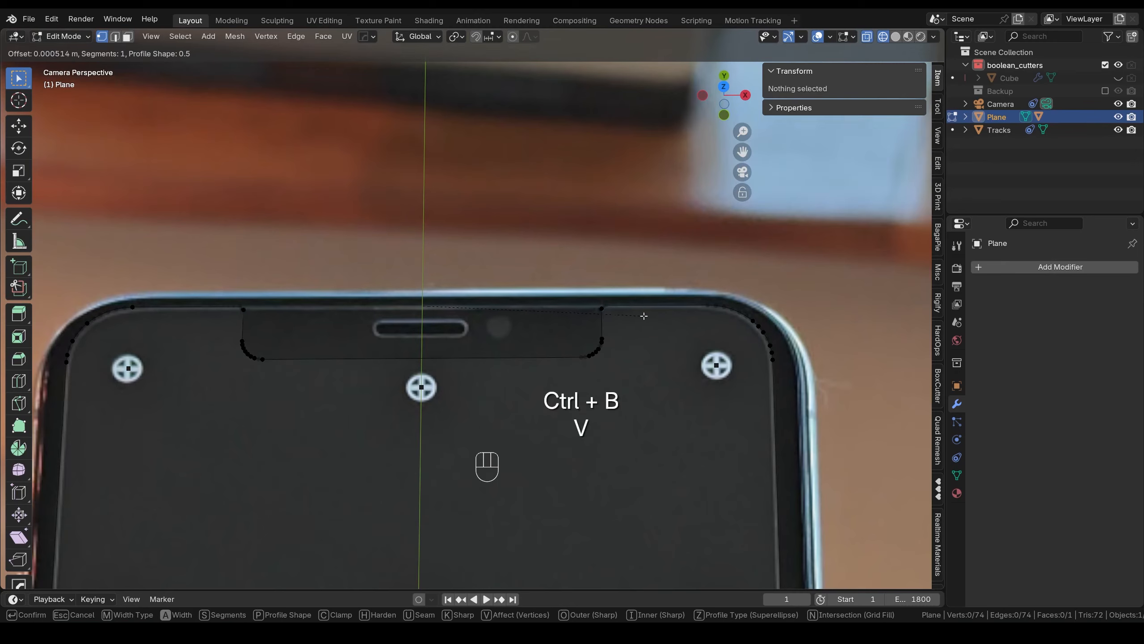
pyautogui.scroll(3, 654, 316)
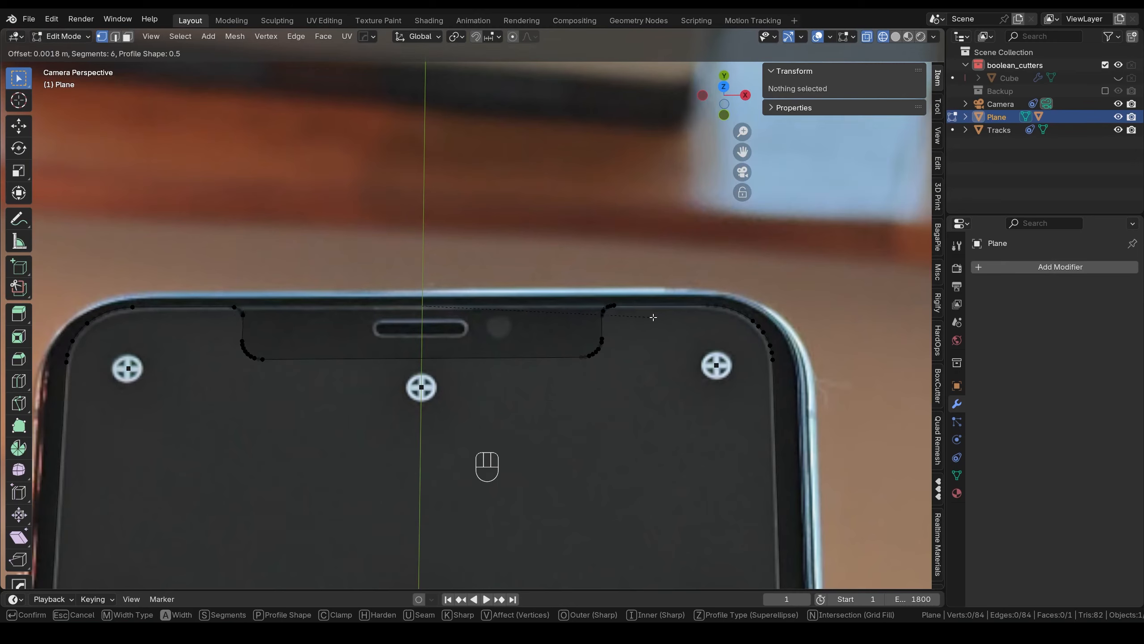
pyautogui.click(654, 316)
# - Return to Object Mode and switch the viewport to Solid shading
pyautogui.scroll(-7, 428, 364)
pyautogui.press('Tab')
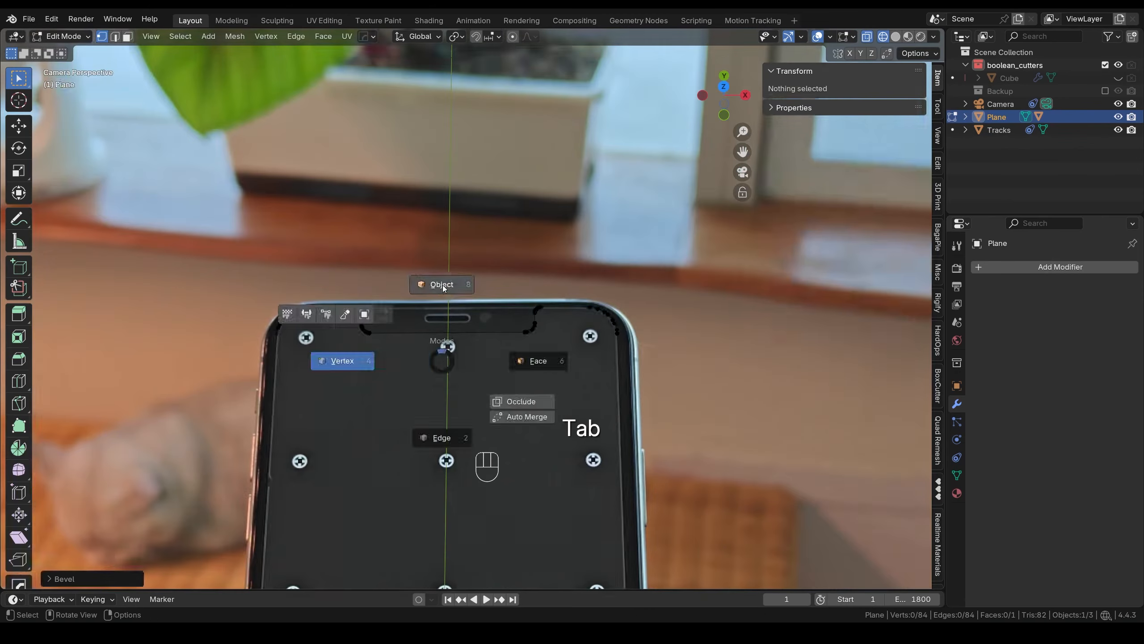
pyautogui.click(442, 283)
pyautogui.scroll(-6, 510, 369)
pyautogui.click(896, 38)
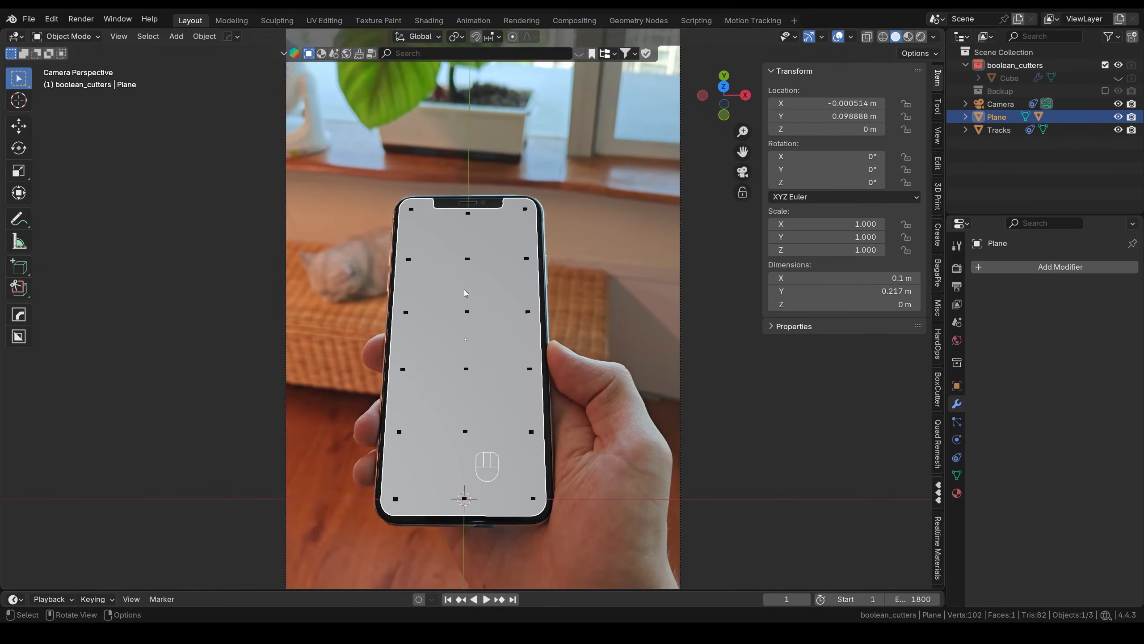
# - At frame 43, parent the screen plane to Tracks with Keep Transform, then scrub to frame 99
pyautogui.moveTo(786, 598)
pyautogui.mouseDown()
pyautogui.moveTo(826, 599)
pyautogui.moveTo(786, 598)
pyautogui.mouseUp()
pyautogui.keyDown('shift'); pyautogui.click(468, 260); pyautogui.keyUp('shift')
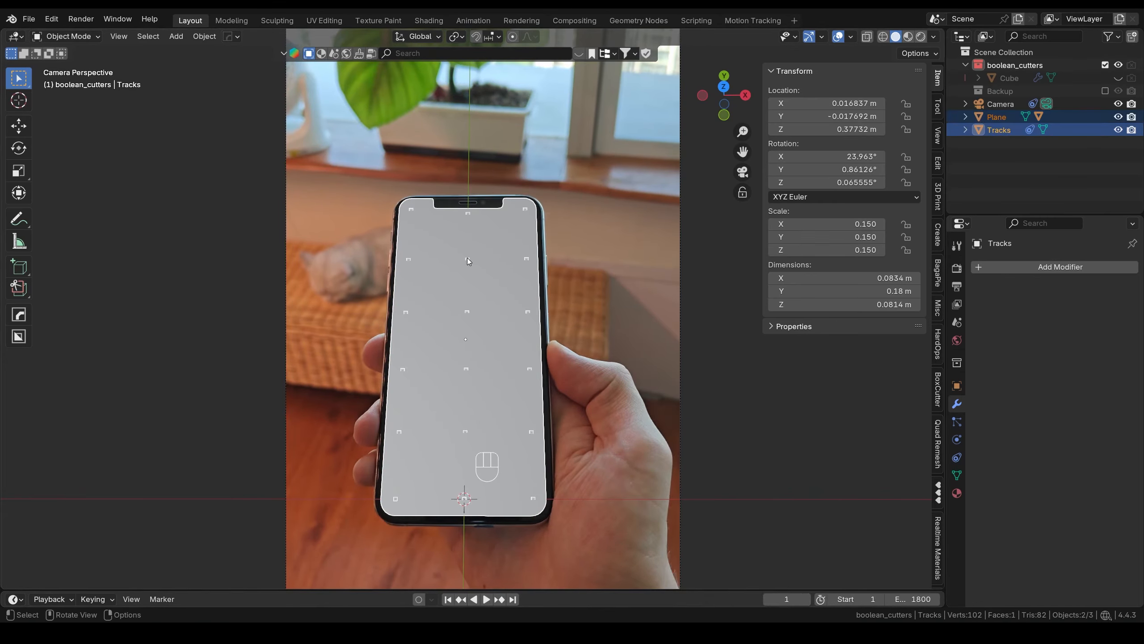
pyautogui.hotkey('ctrl', 'p')
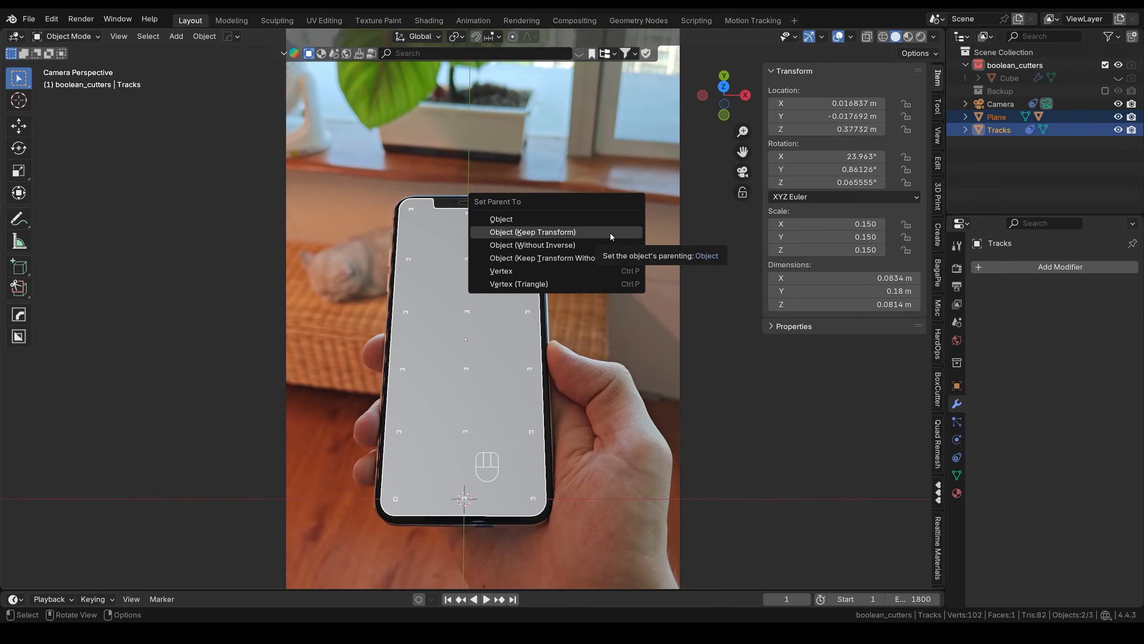
pyautogui.click(611, 236)
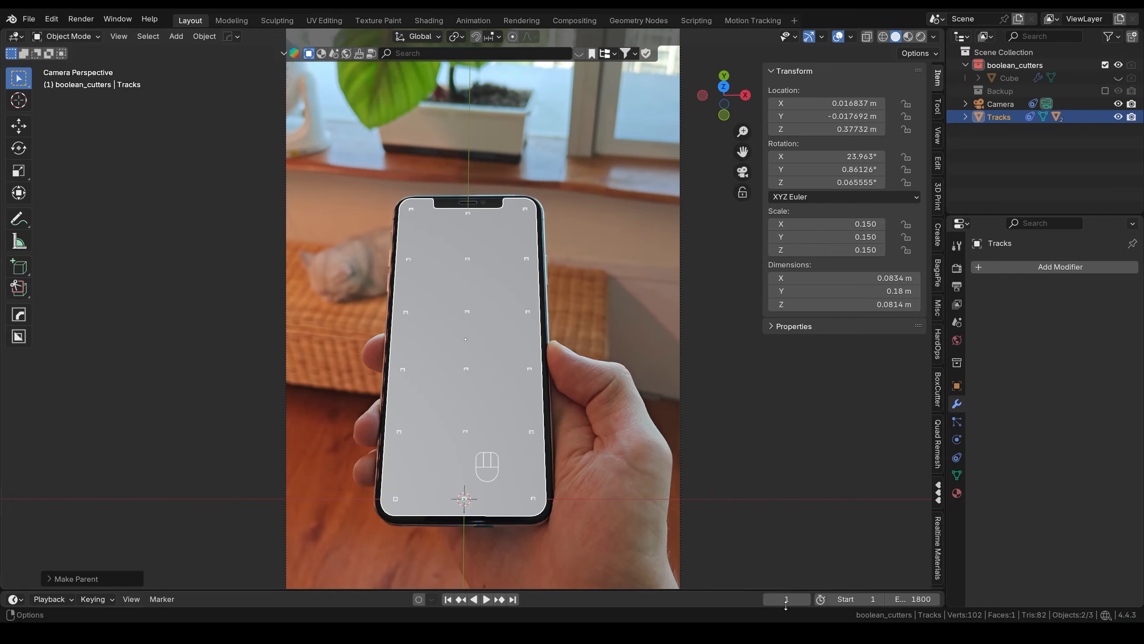
pyautogui.moveTo(786, 602); pyautogui.dragTo(1143, 601)
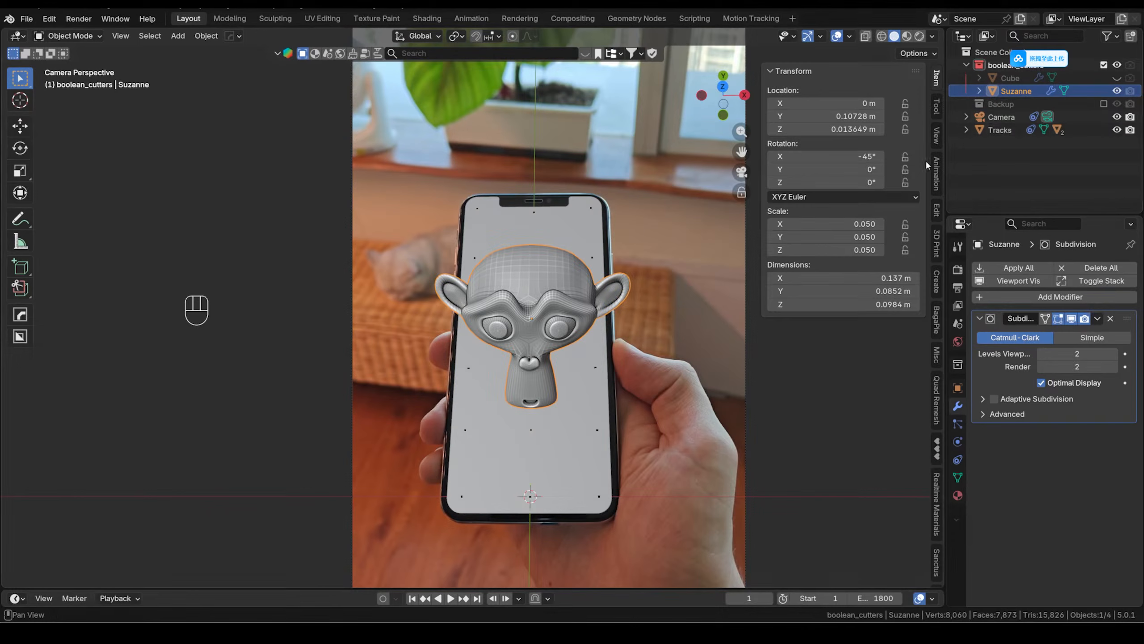
# - Parent Suzanne to Tracks with Keep Transform and play back the footage to watch it follow
pyautogui.keyDown('ctrl'); pyautogui.click(993, 131); pyautogui.keyUp('ctrl')
pyautogui.hotkey('ctrl', 'p')
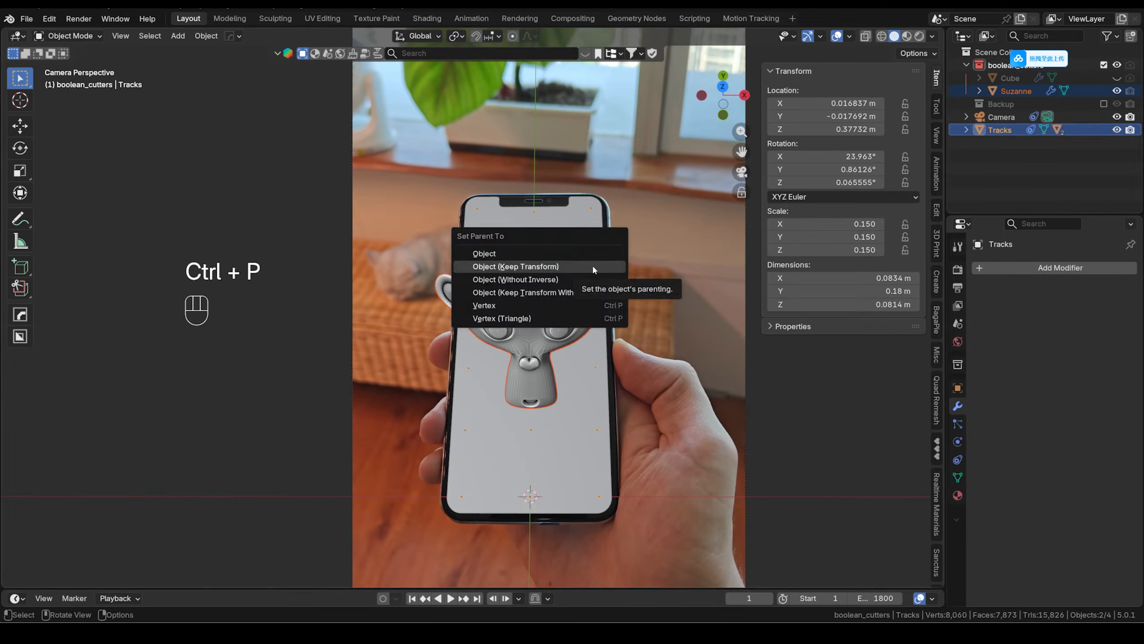
pyautogui.click(593, 265)
pyautogui.press('space')
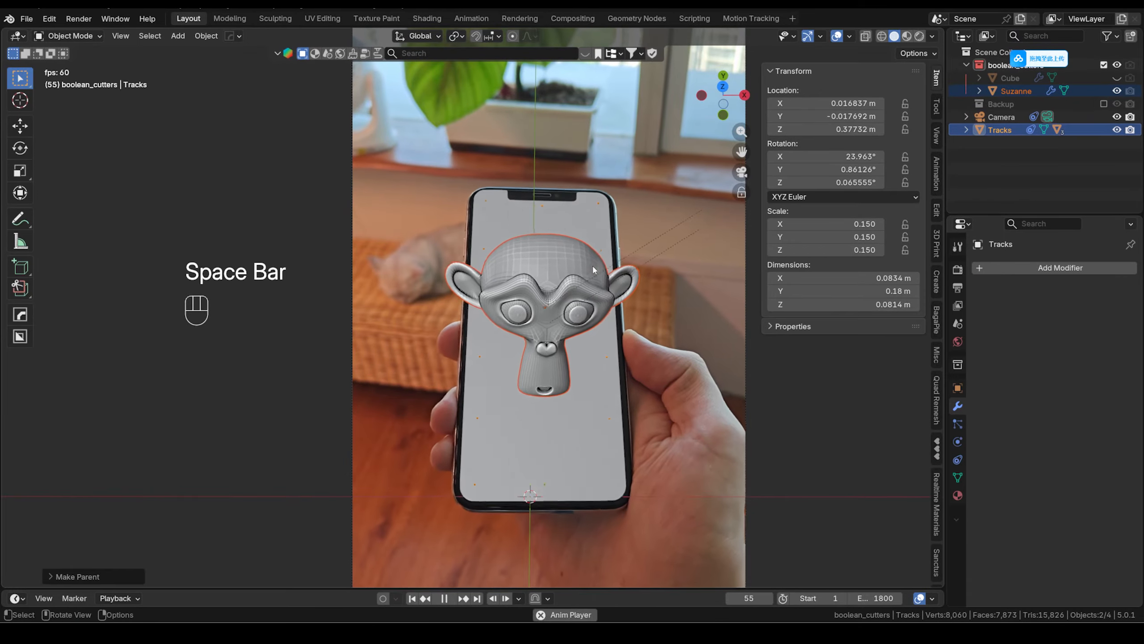
pyautogui.click(320, 326)
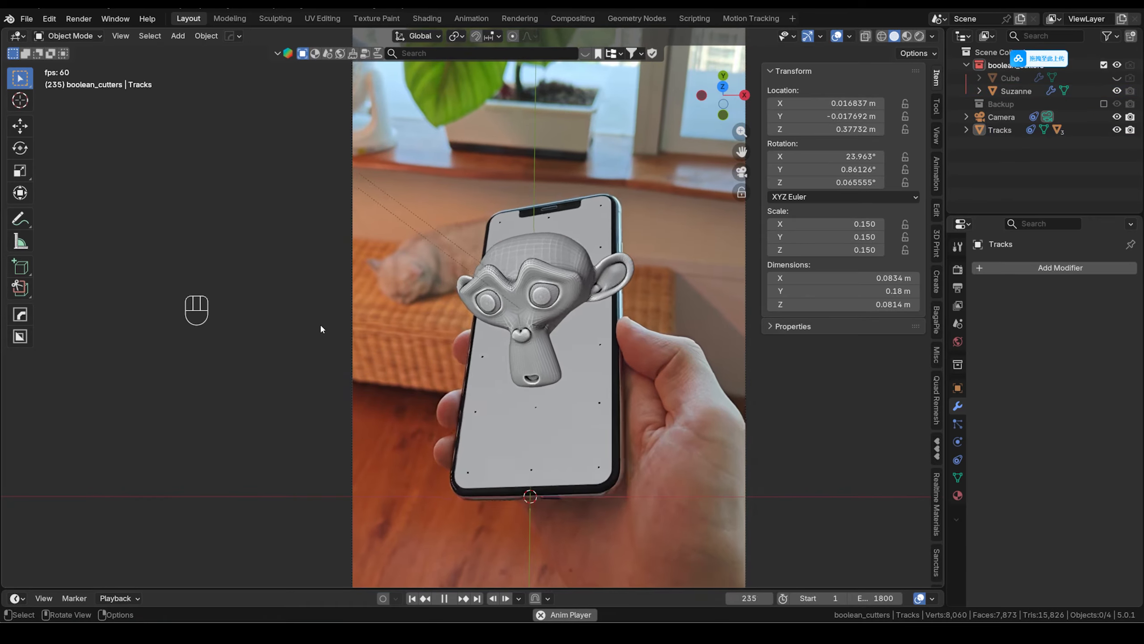